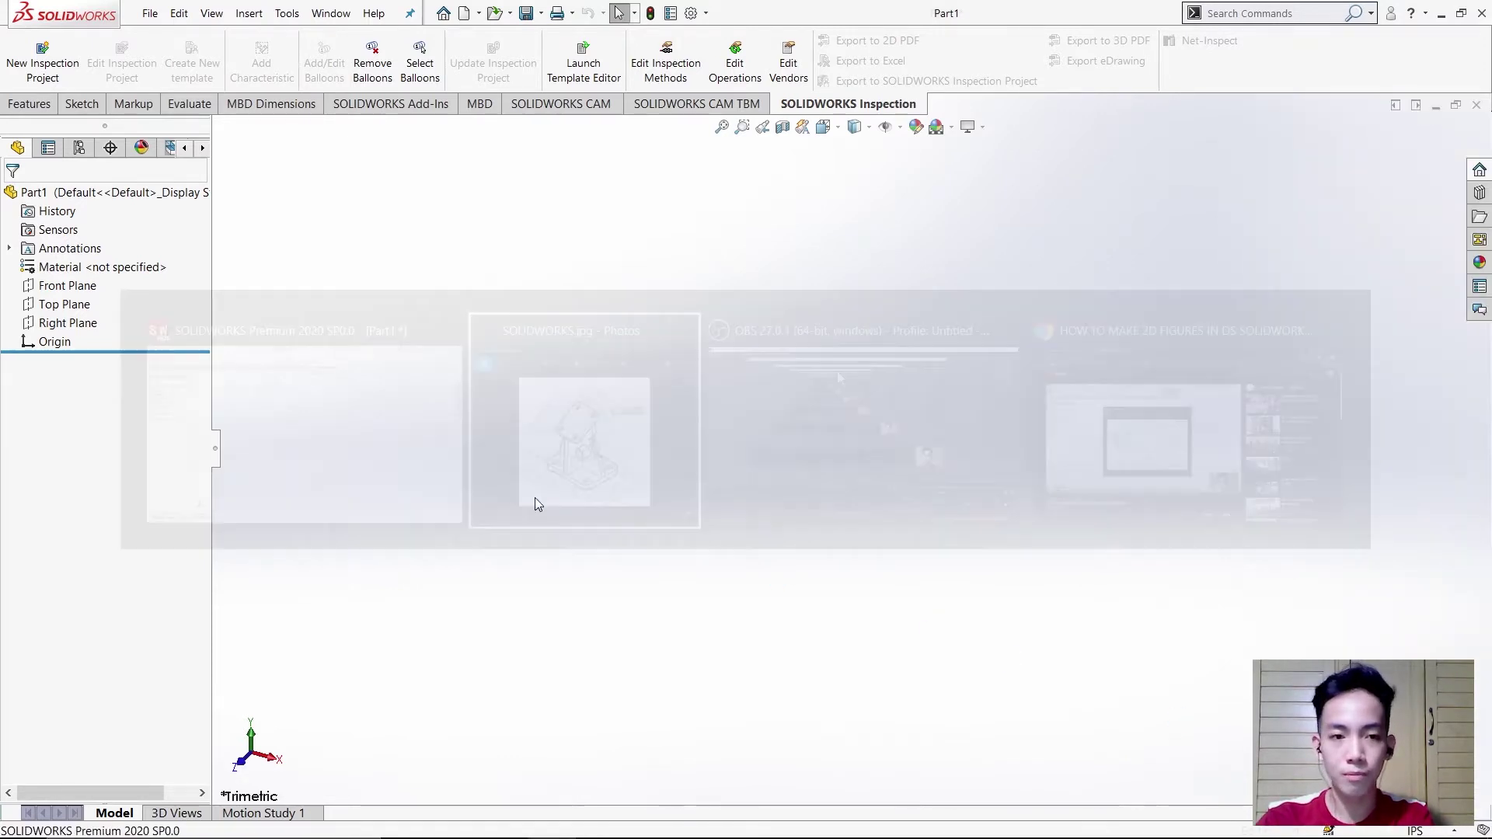
Switch to the reference bracket drawing in Photos.
{"action": "key", "text": "alt+Tab"}
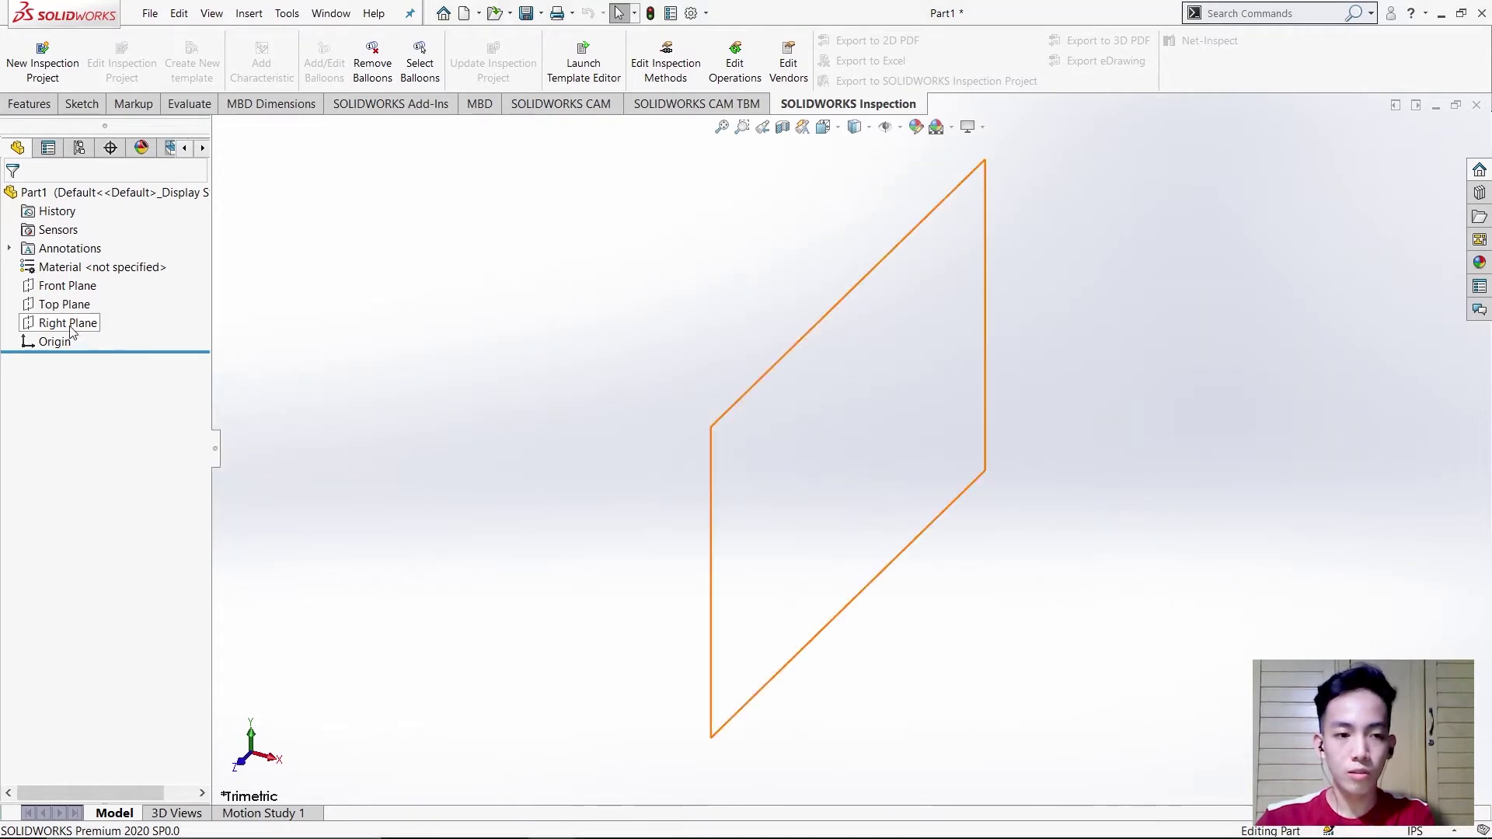
Start a new sketch on the Right Plane.
{"action": "left_click", "coordinate": [67, 323]}
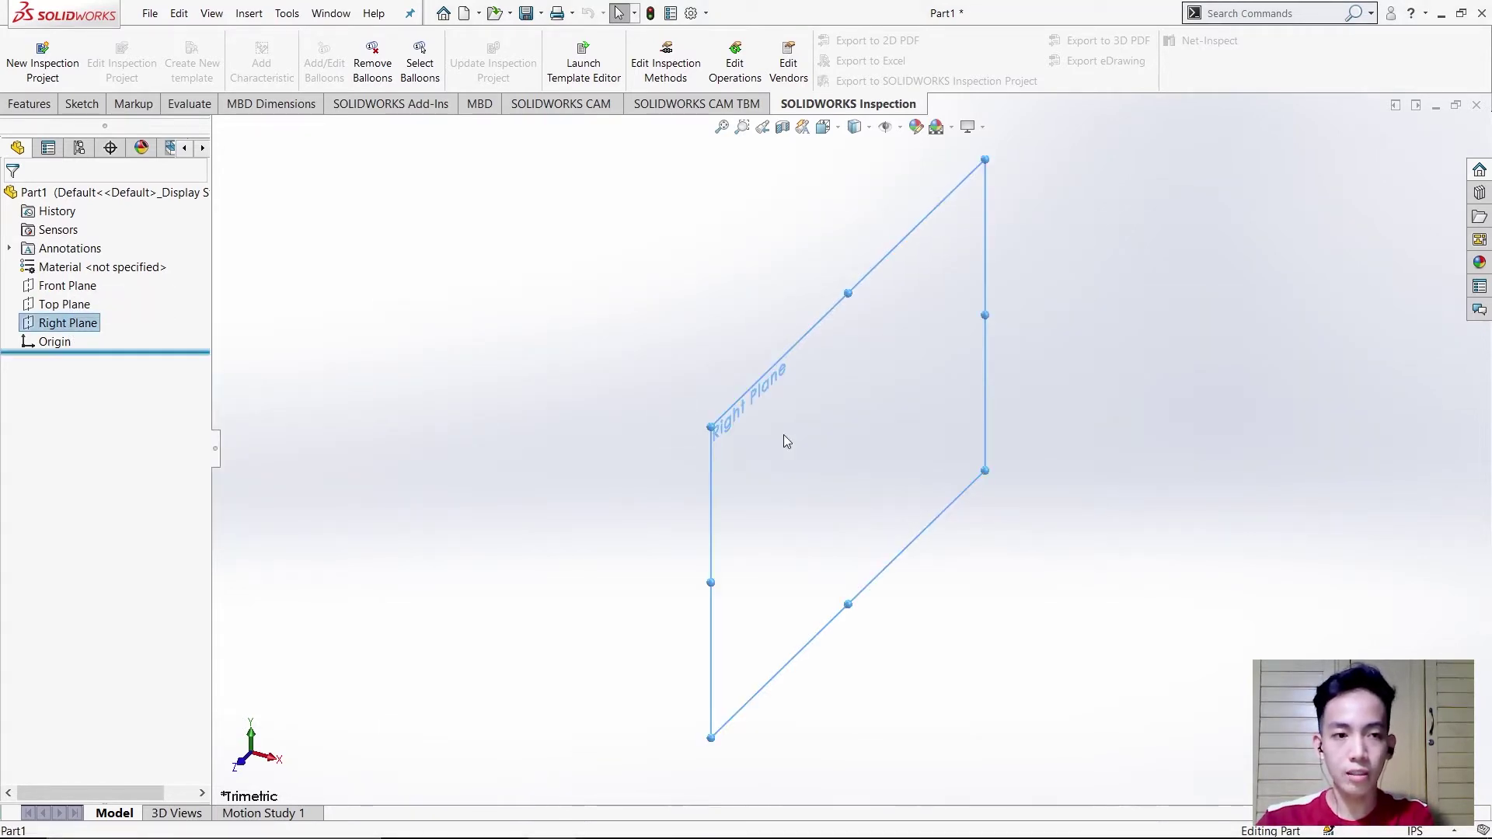
{"action": "right_click", "coordinate": [106, 327]}
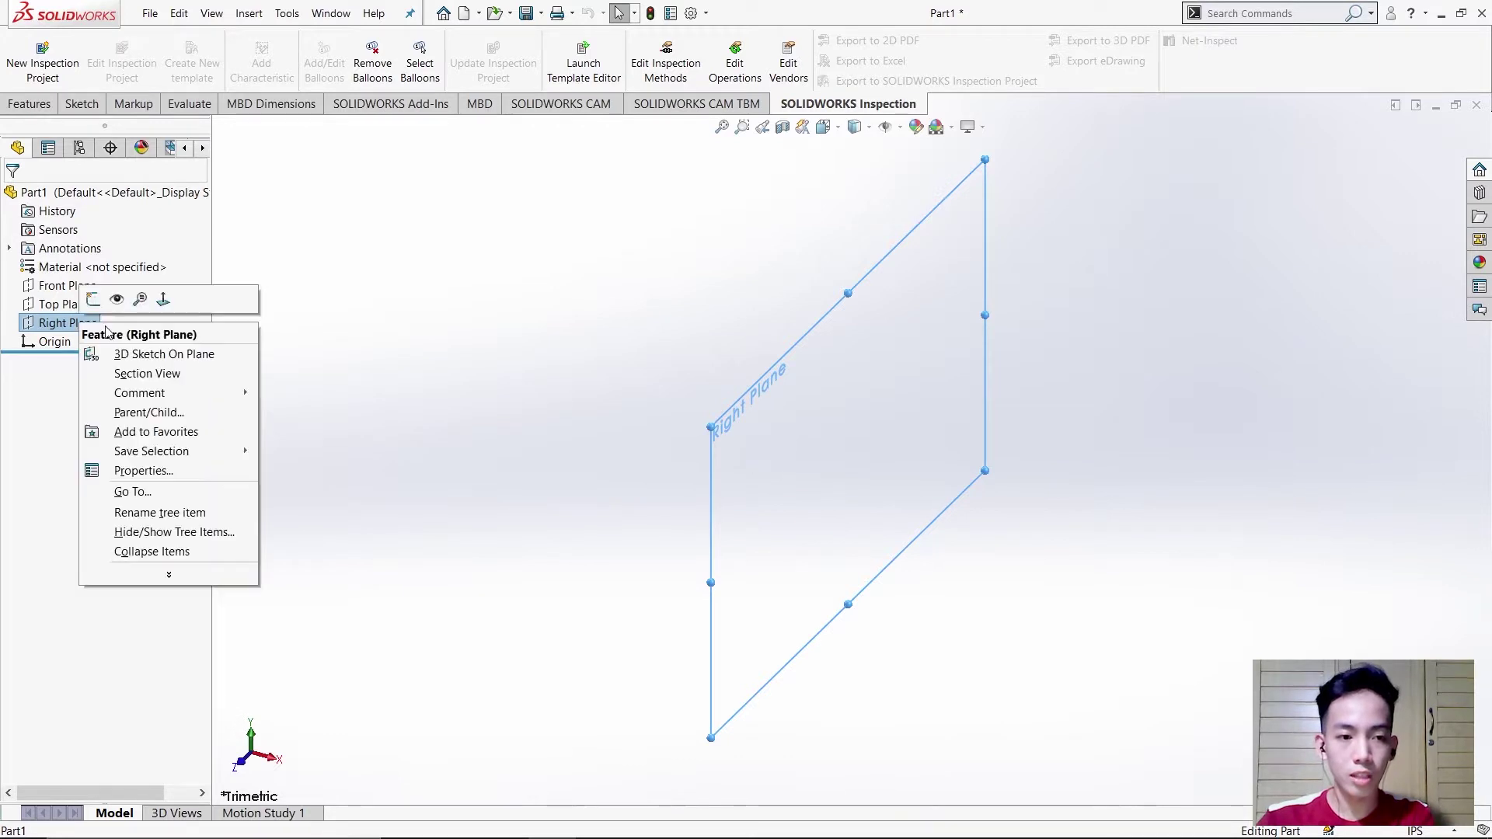
{"action": "left_click", "coordinate": [93, 299]}
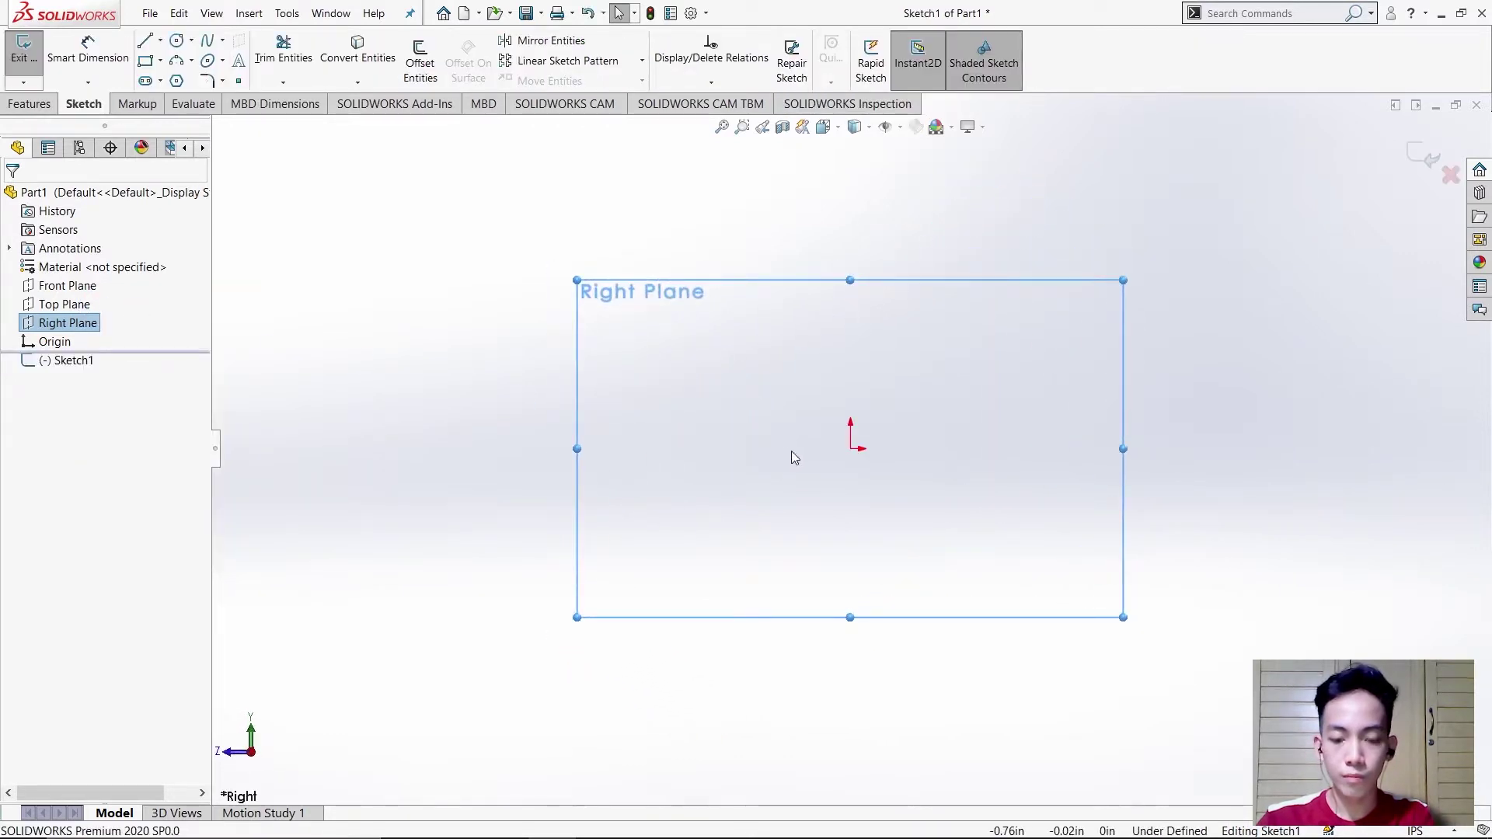
Draw a center rectangle with its centre on the origin.
{"action": "left_click", "coordinate": [161, 60]}
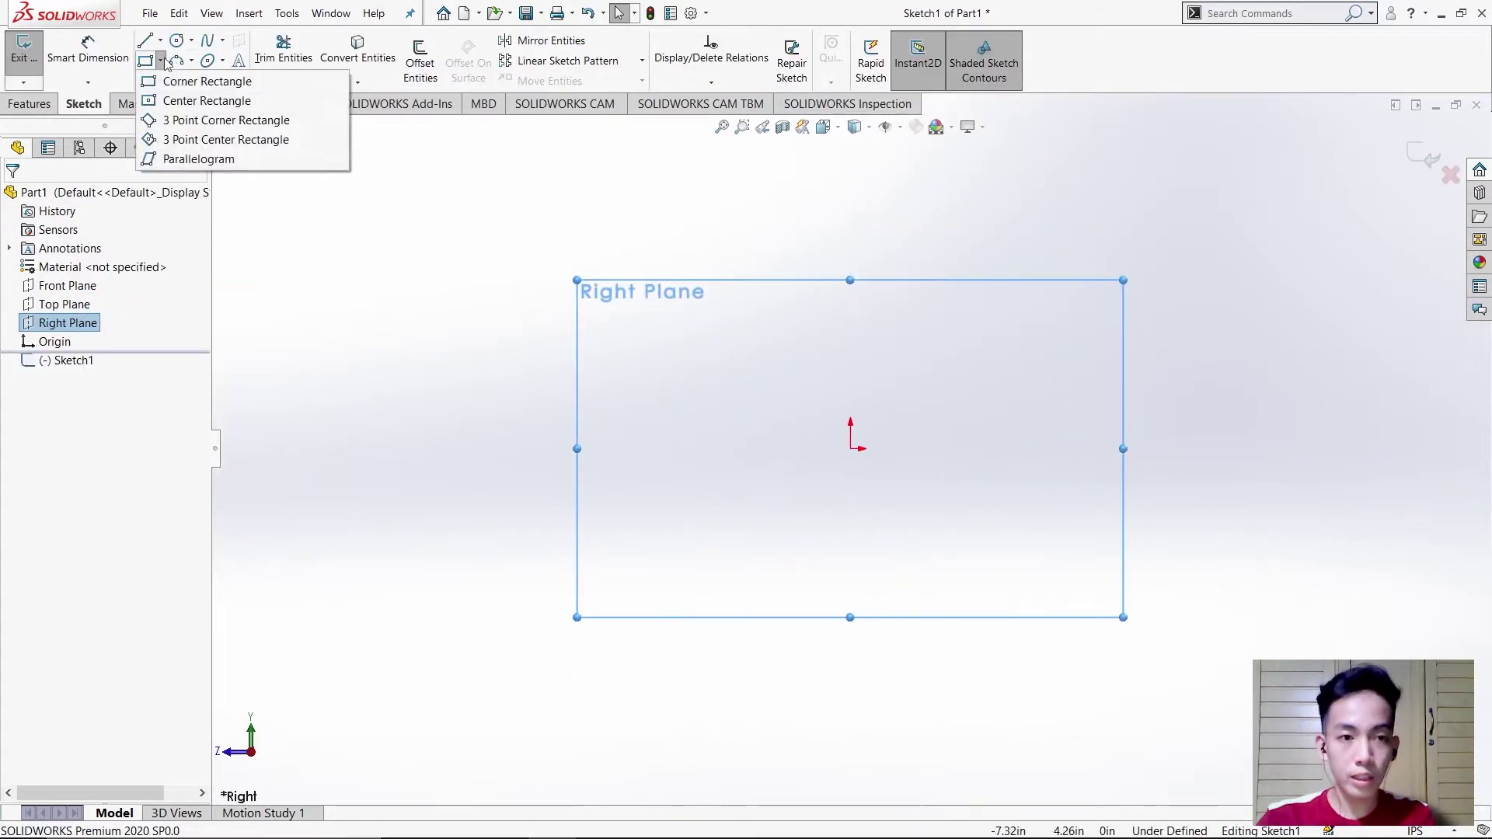
{"action": "left_click", "coordinate": [189, 101]}
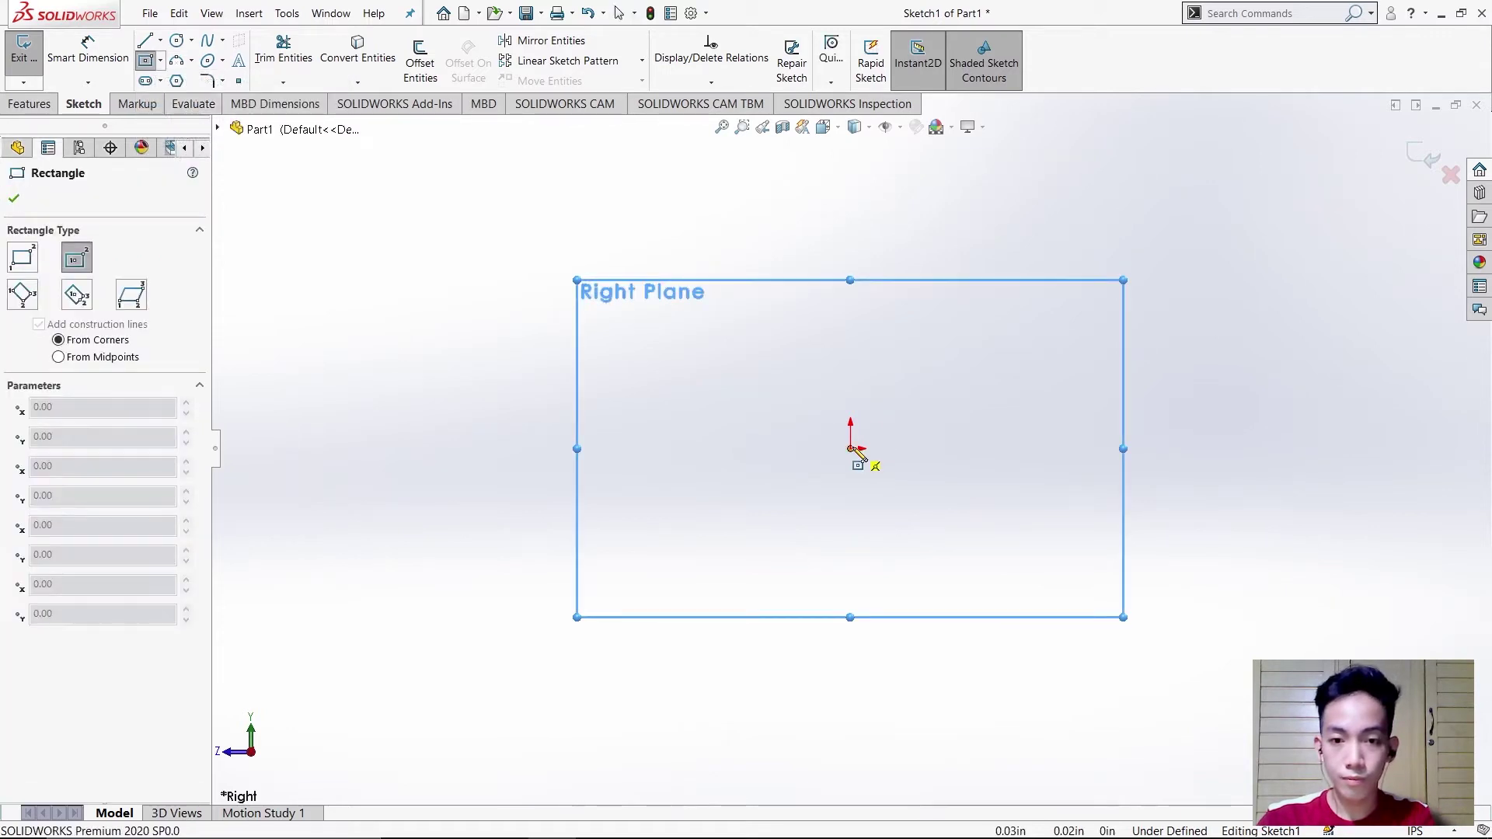
{"action": "left_click", "coordinate": [851, 449]}
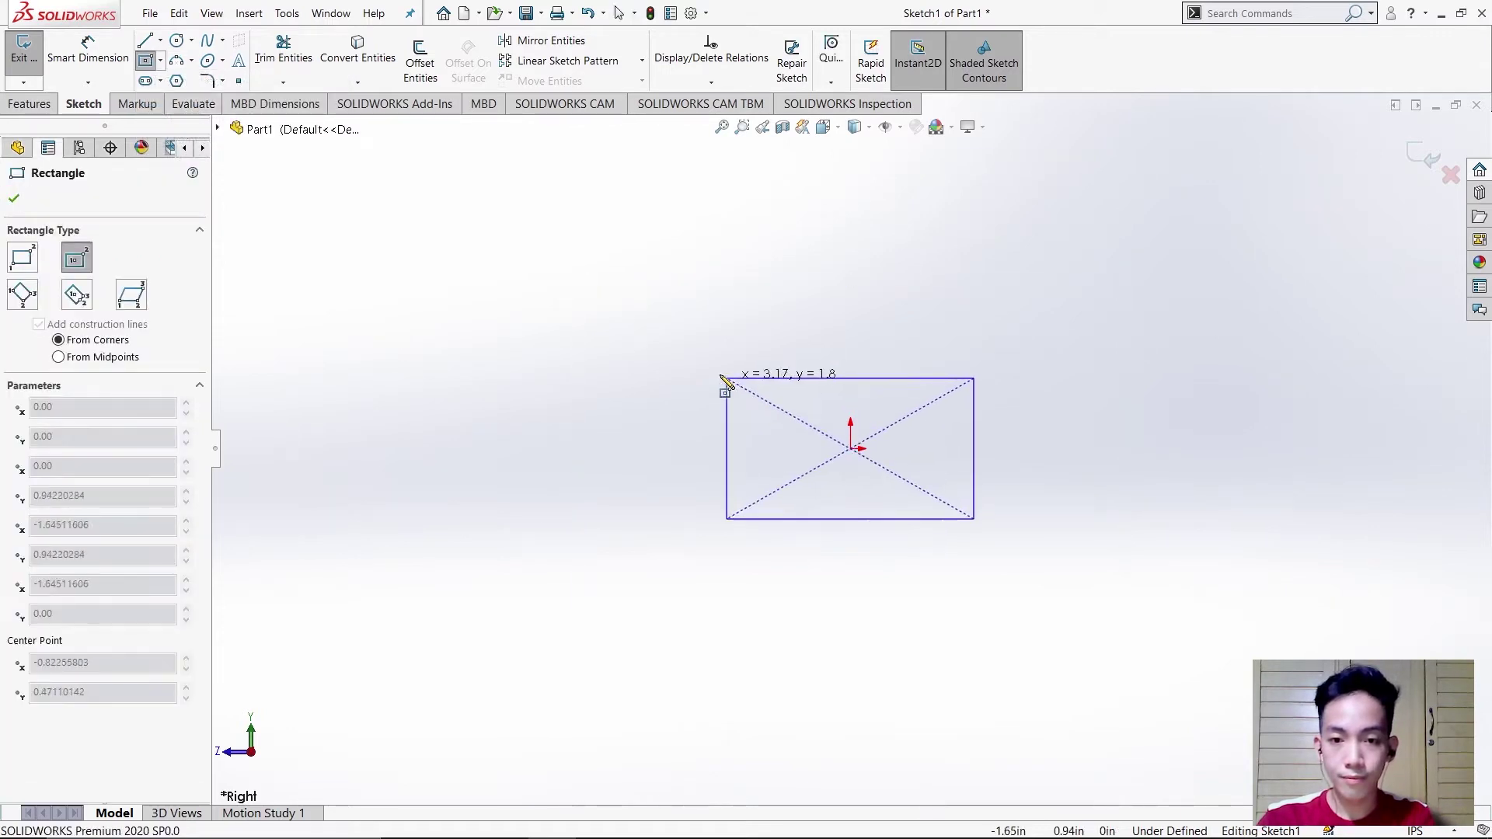
{"action": "left_click", "coordinate": [655, 335]}
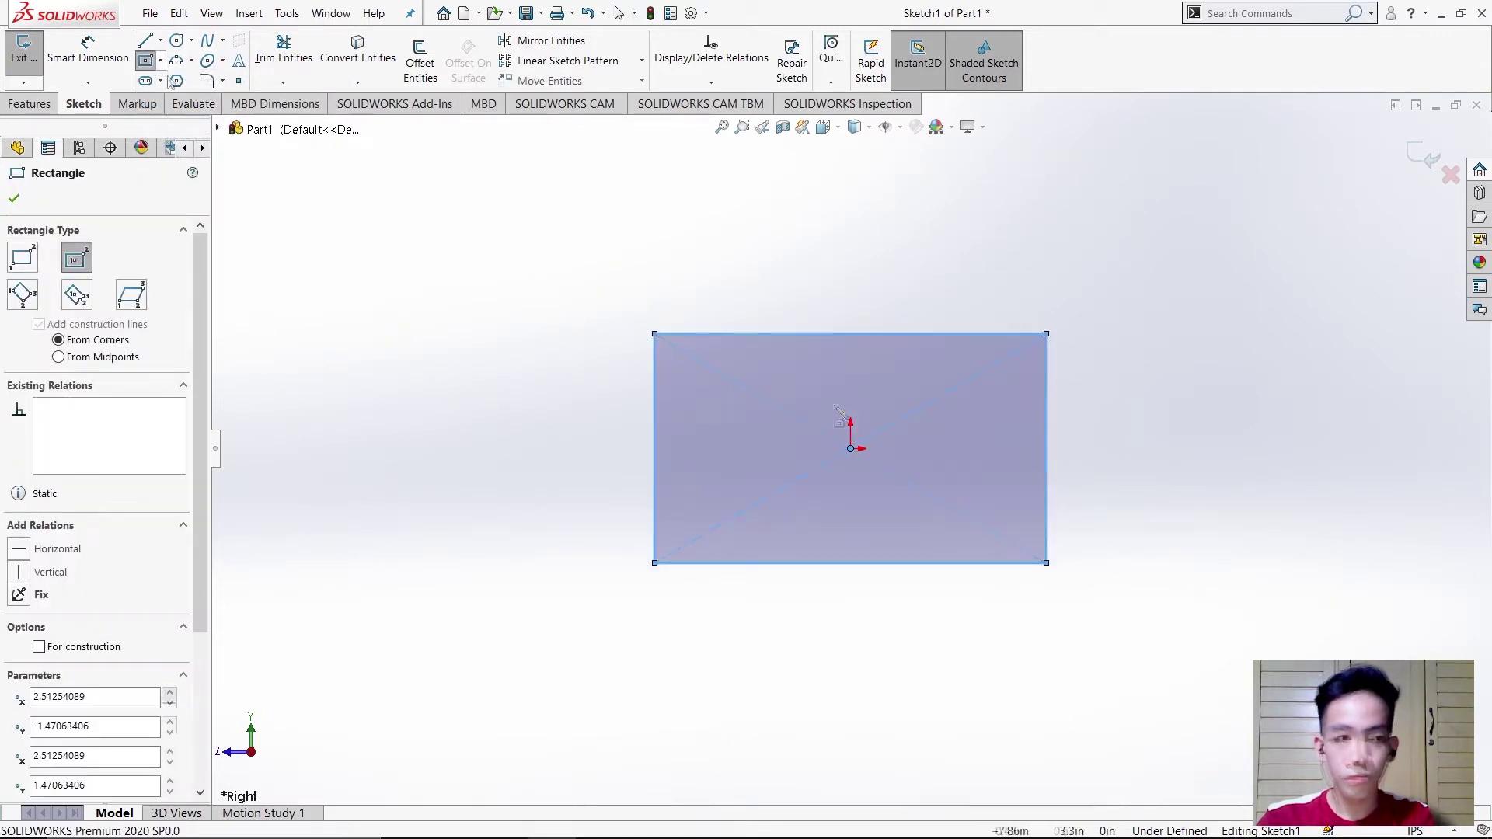
{"action": "left_click", "coordinate": [106, 60]}
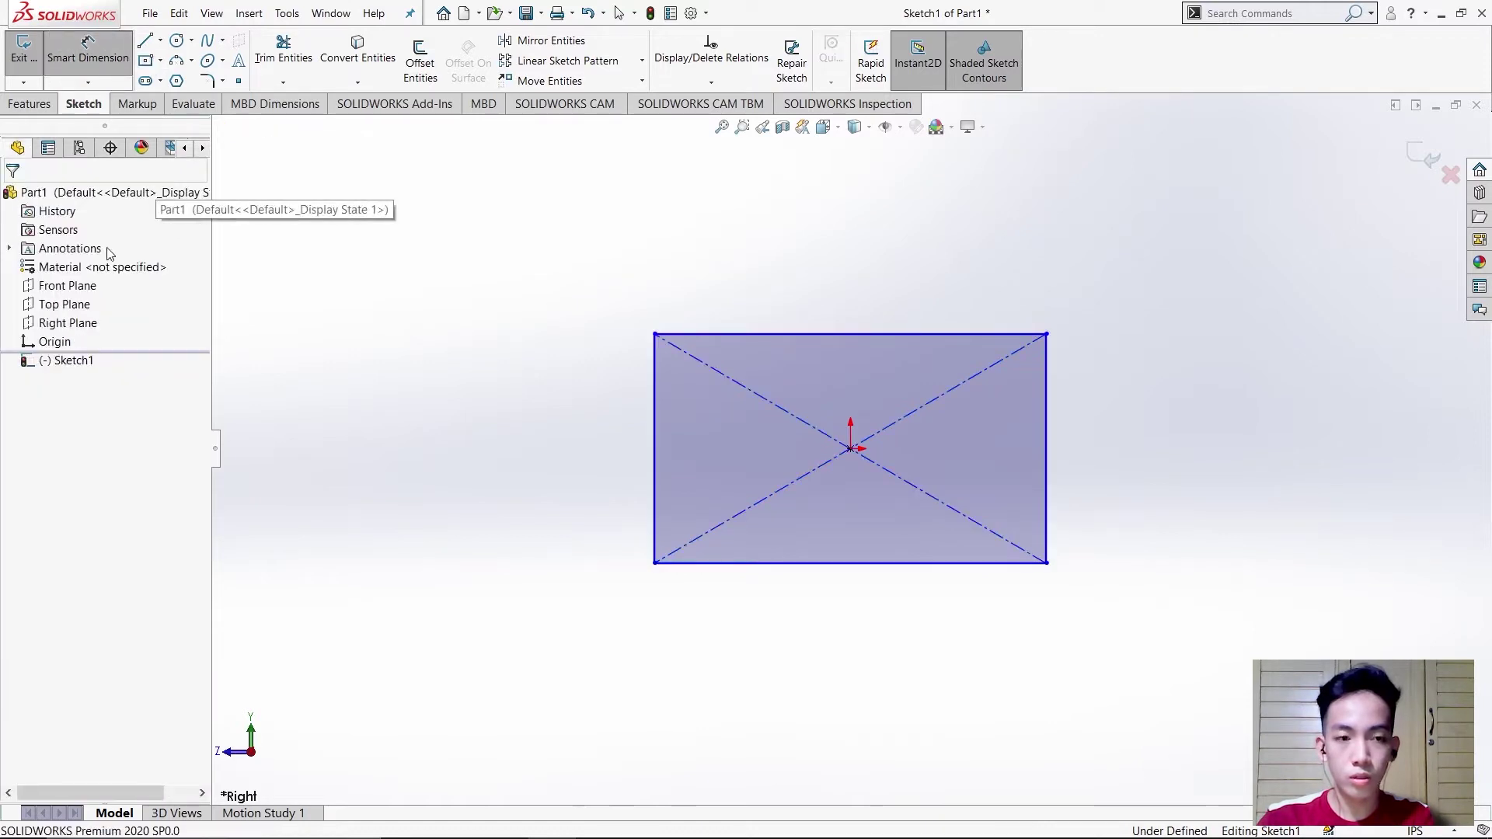
Dimension the rectangle's bottom edge to 3.75 wide, checking the reference drawing.
{"action": "left_click", "coordinate": [857, 568]}
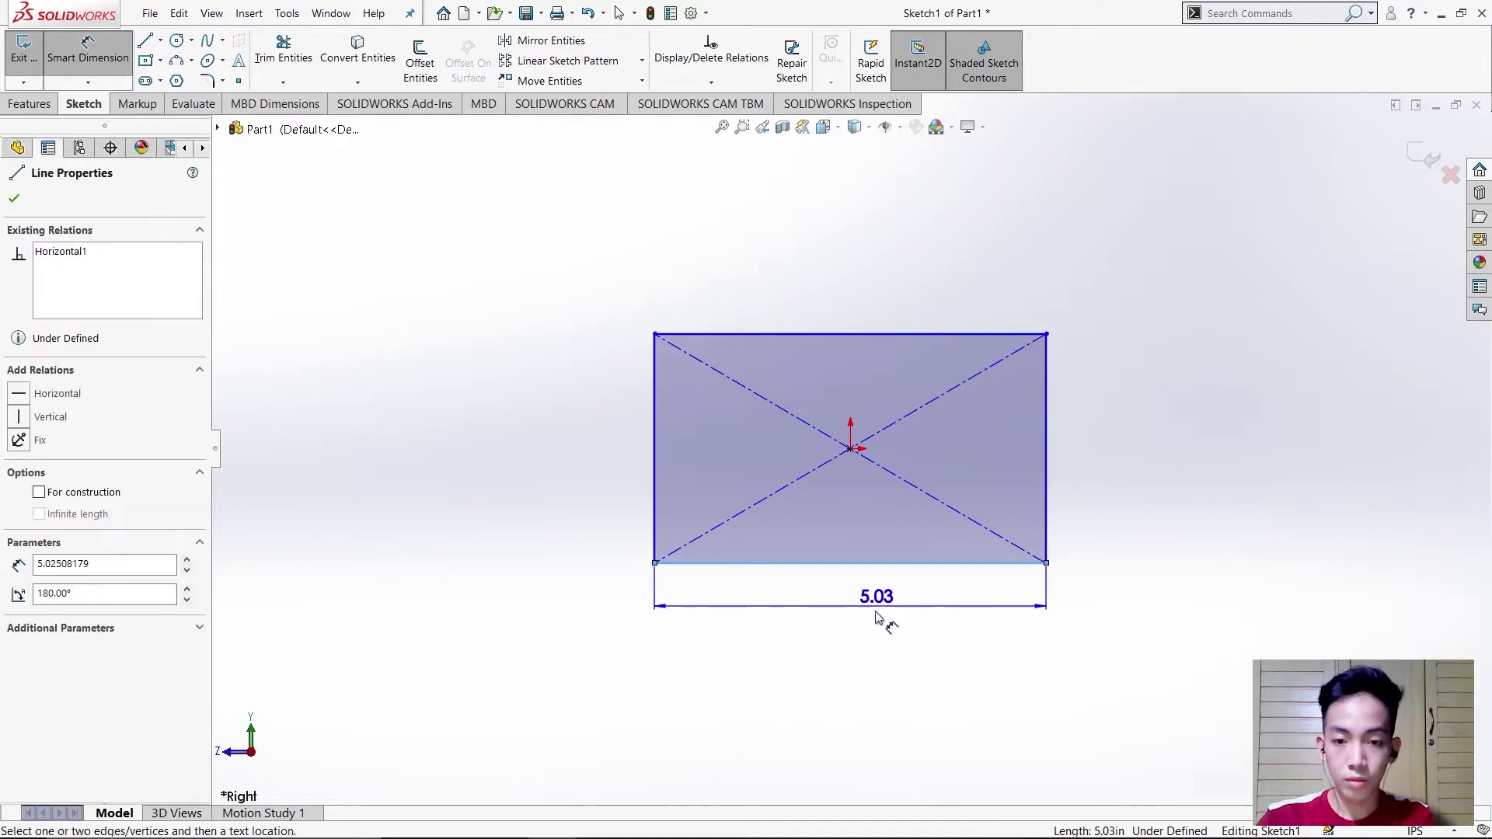
{"action": "left_click", "coordinate": [853, 642]}
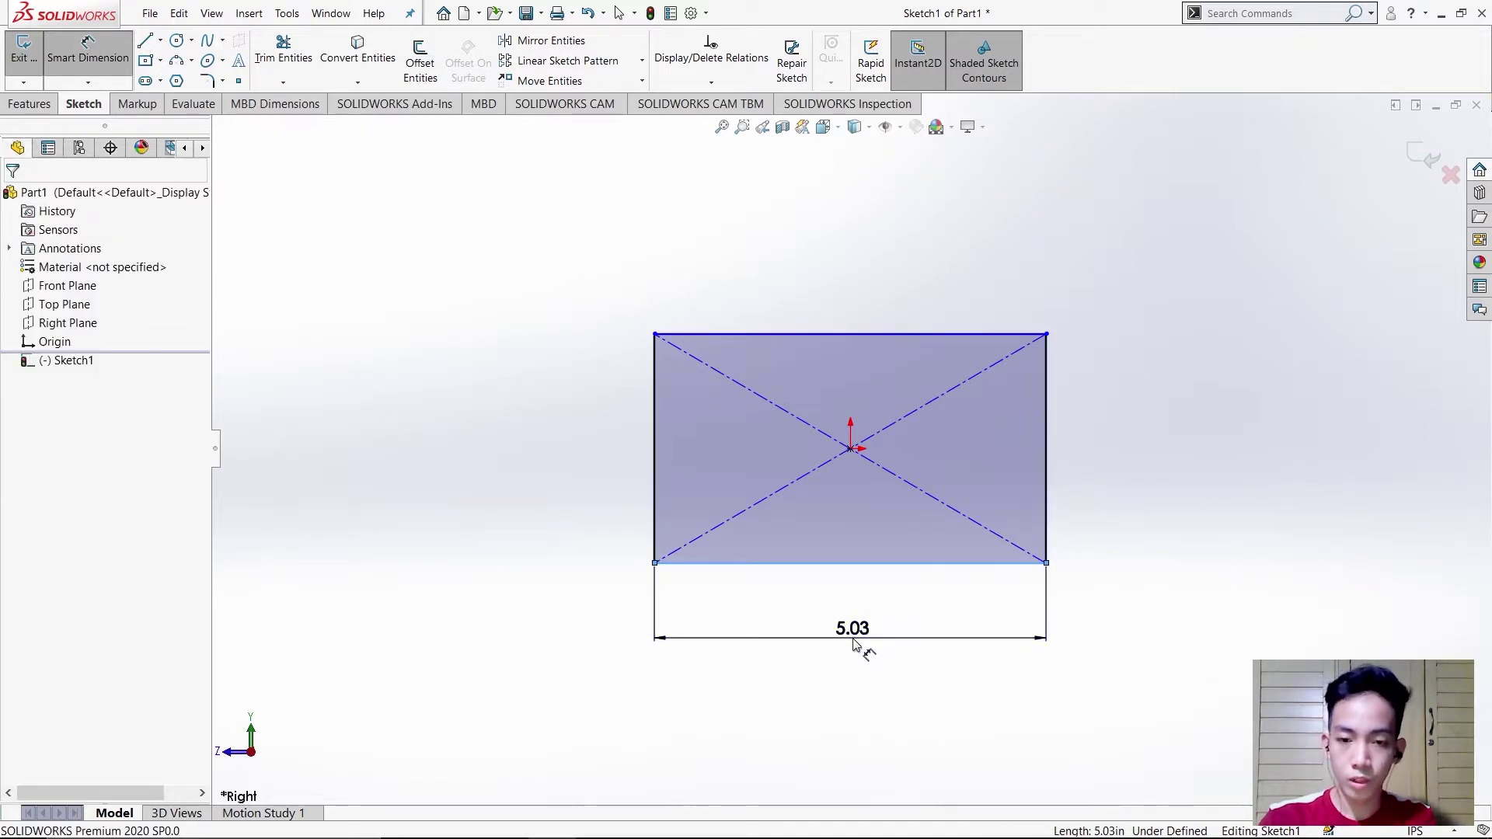
{"action": "type", "text": "3"}
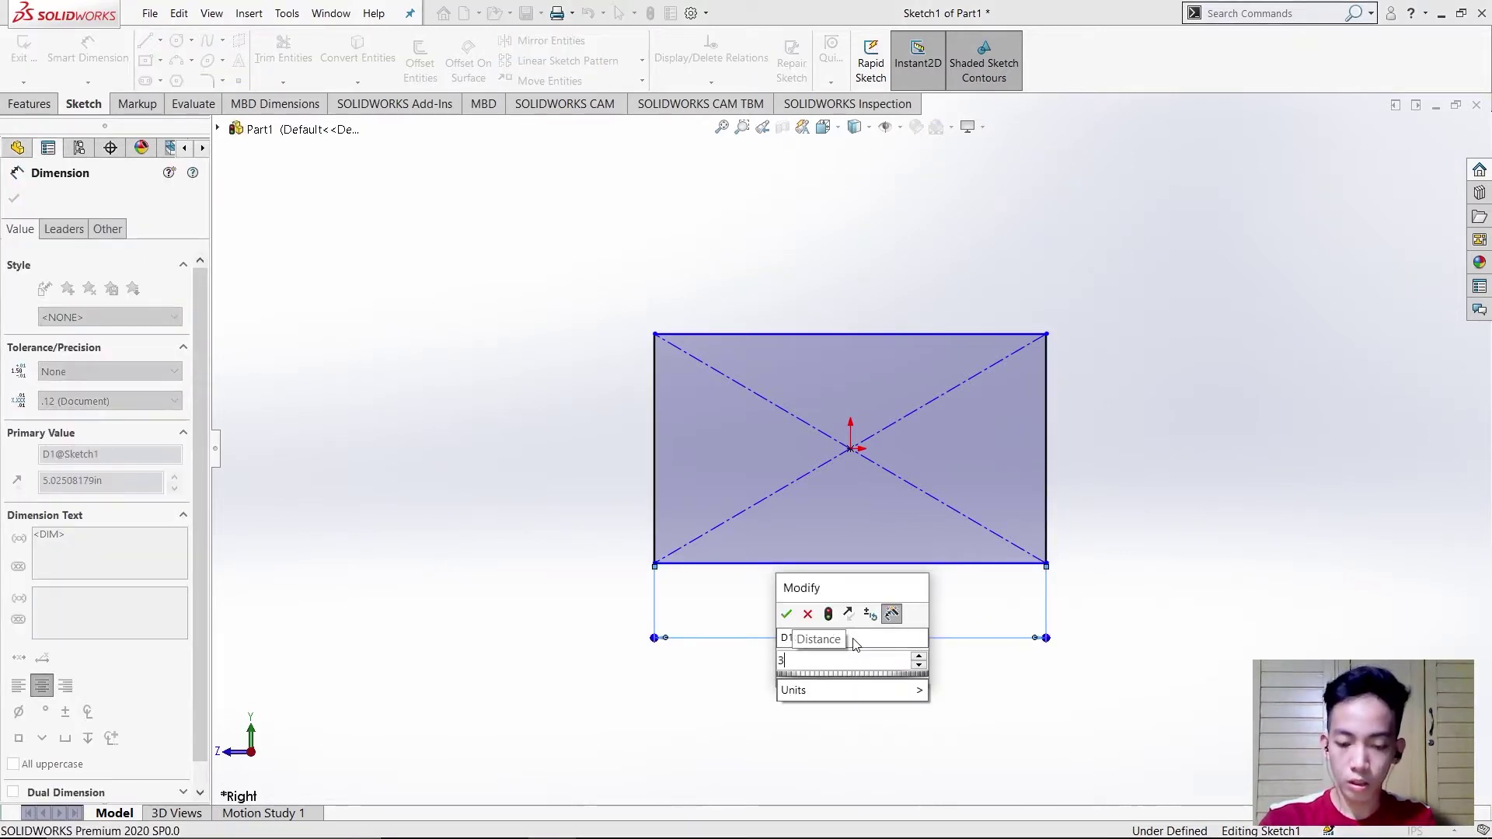
{"action": "type", "text": ".75"}
{"action": "key", "text": "alt+Tab"}
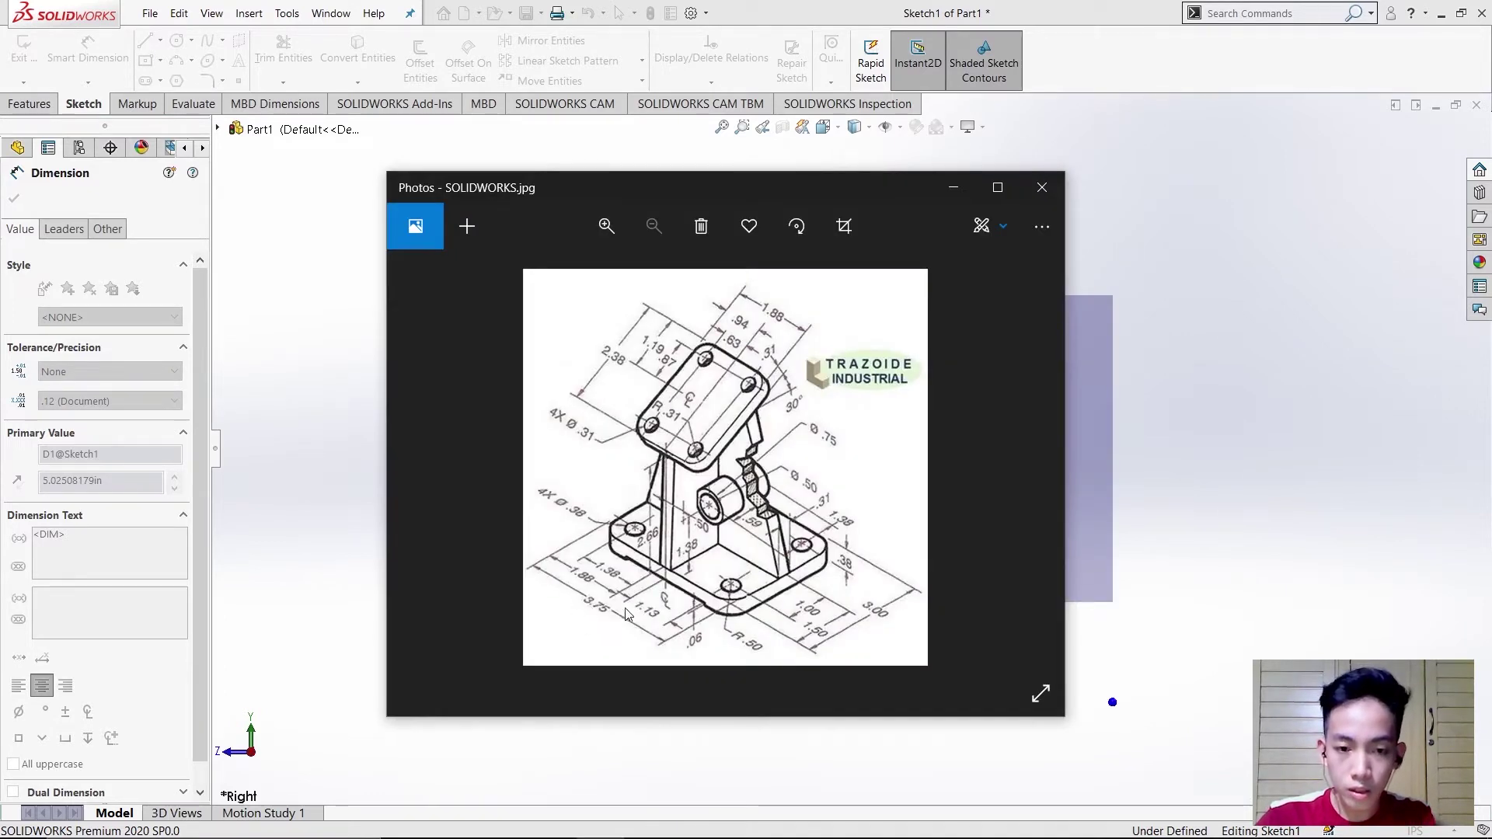
{"action": "key", "text": "alt+Tab"}
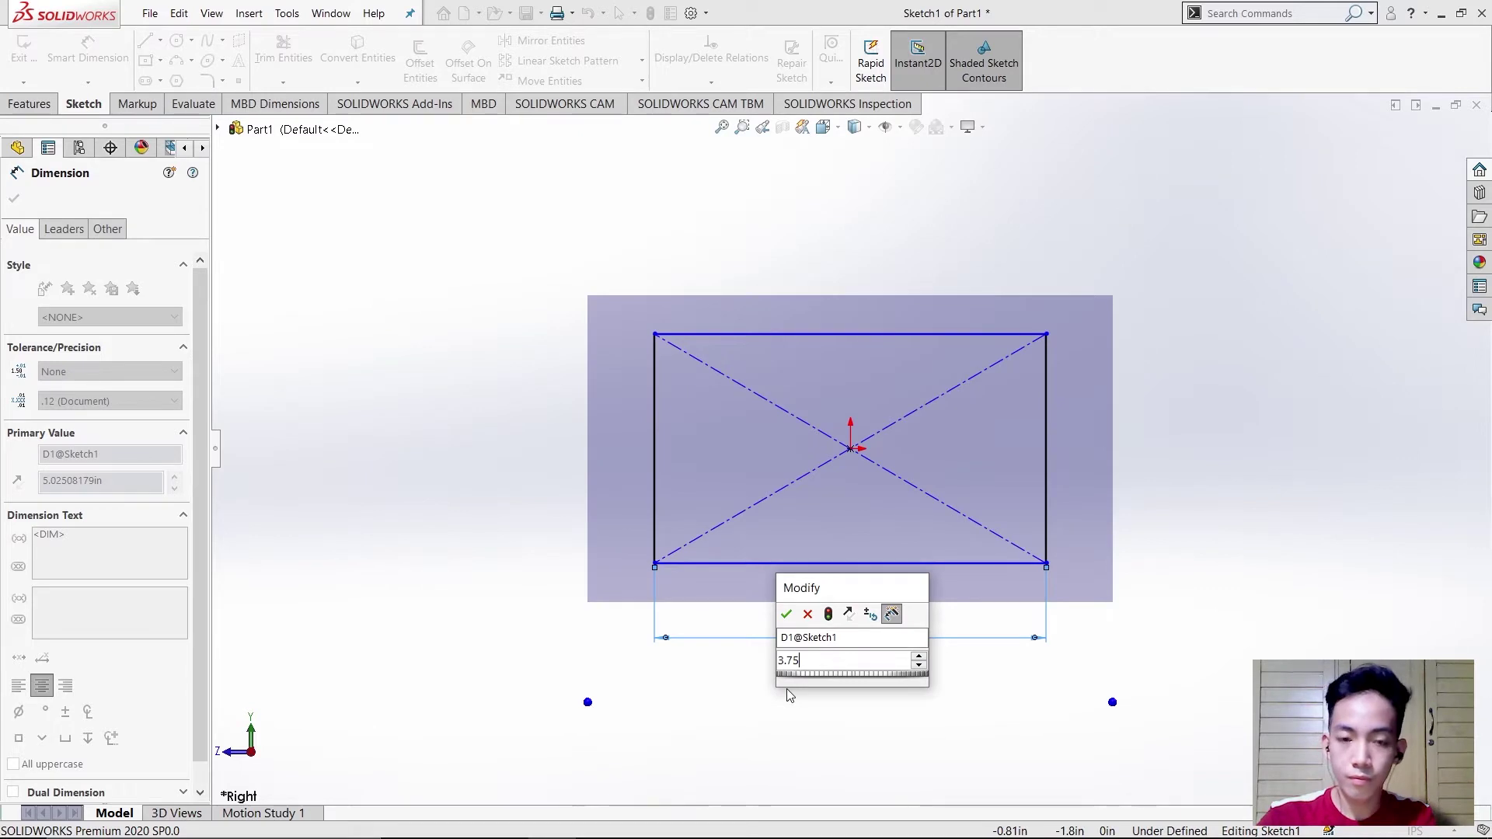
{"action": "key", "text": "Return"}
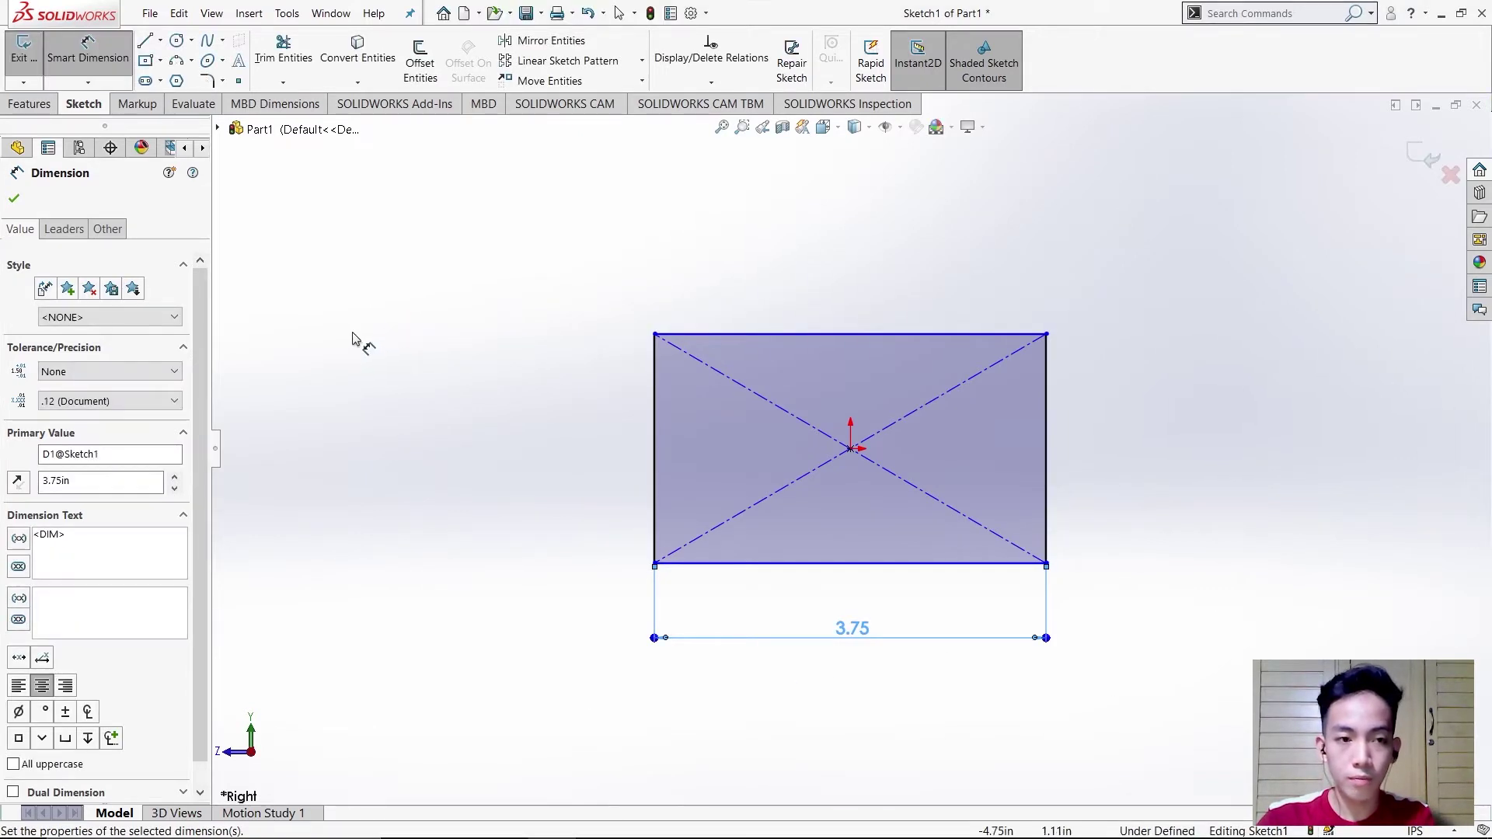
Dimension the rectangle's right edge to set its height.
{"action": "left_click", "coordinate": [1049, 441]}
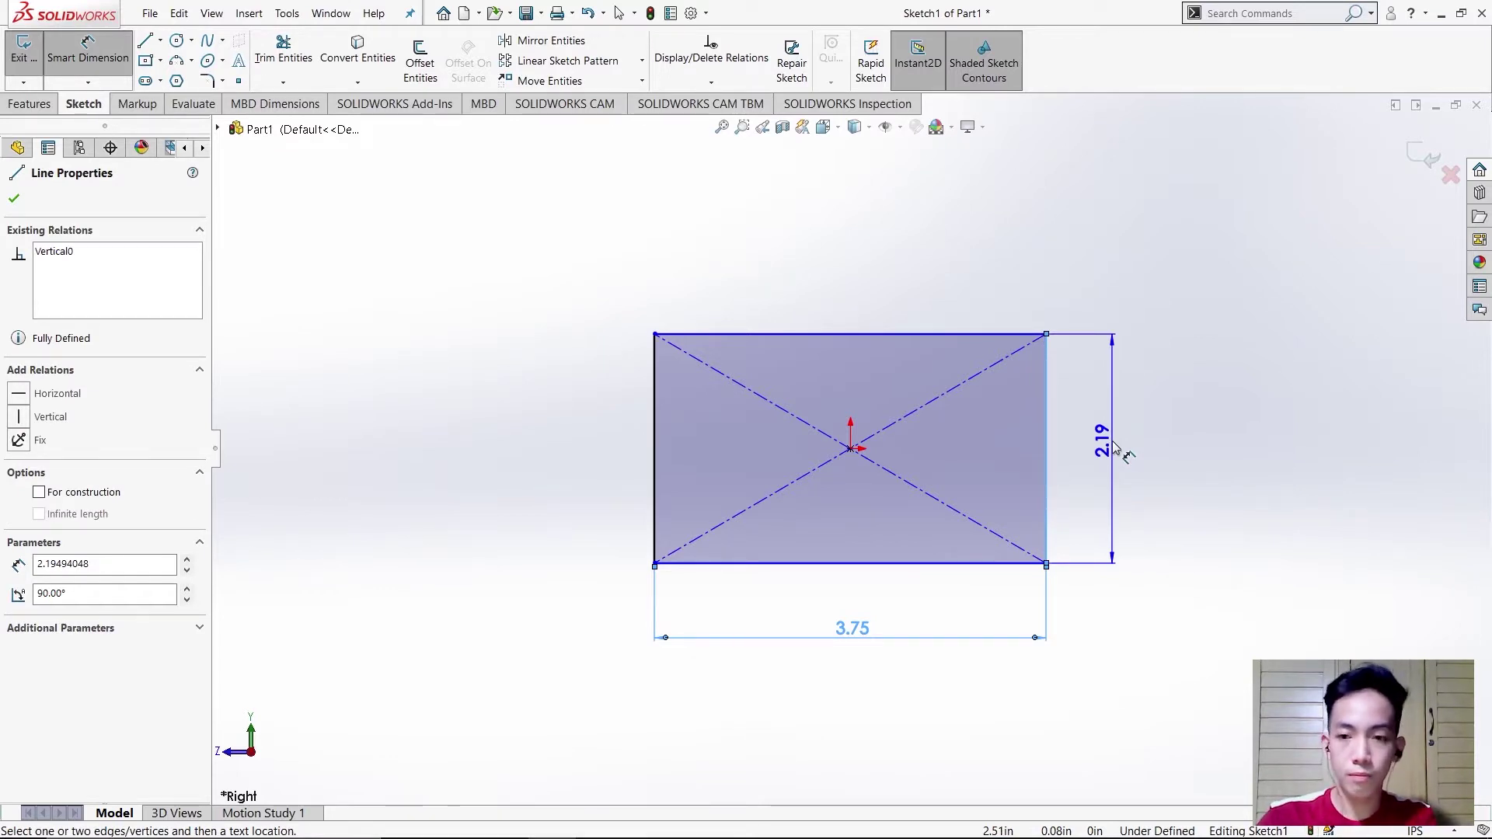
{"action": "left_click", "coordinate": [1124, 447]}
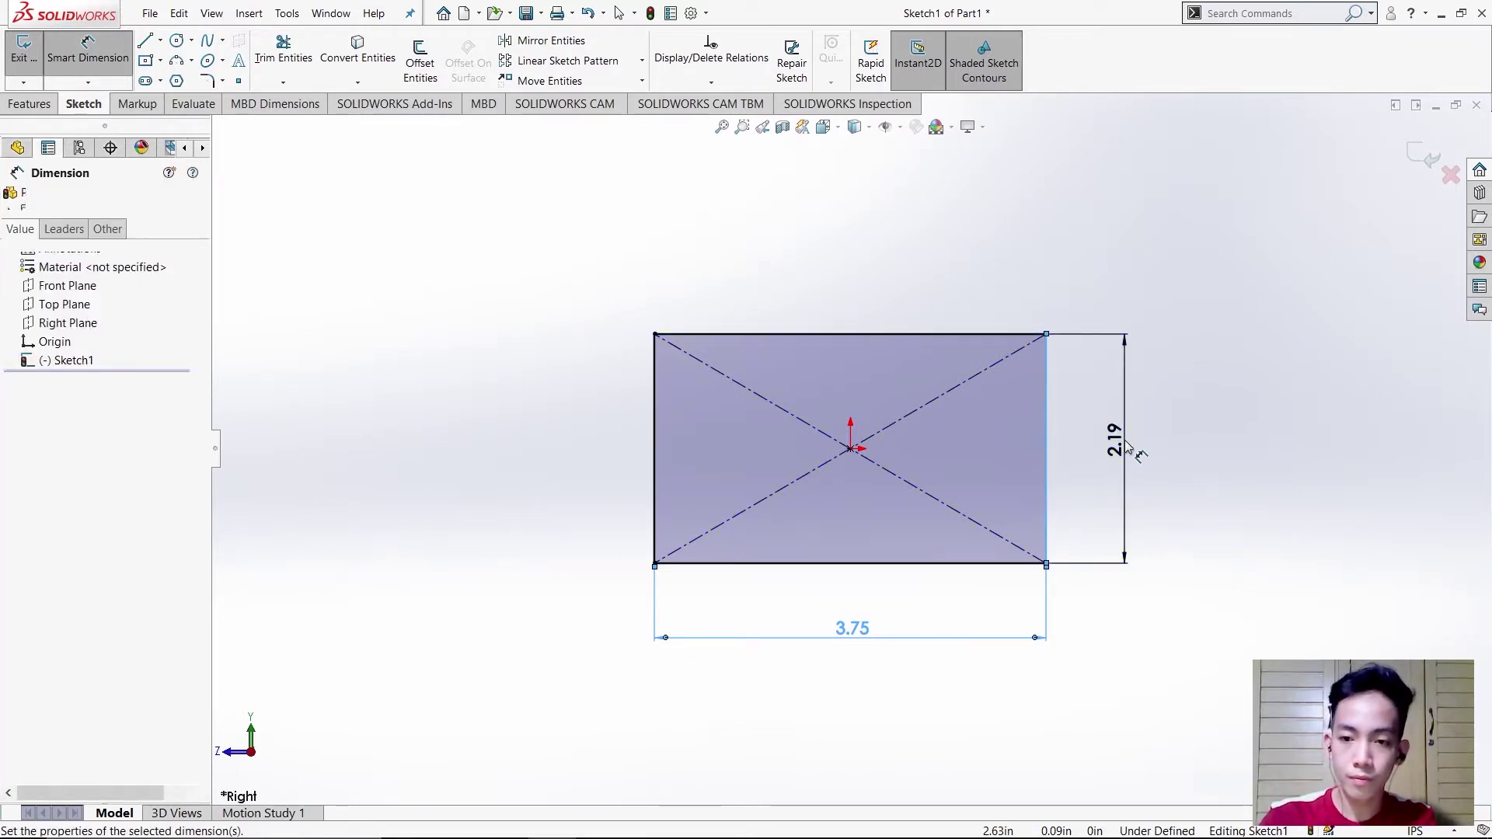
{"action": "type", "text": "1.5"}
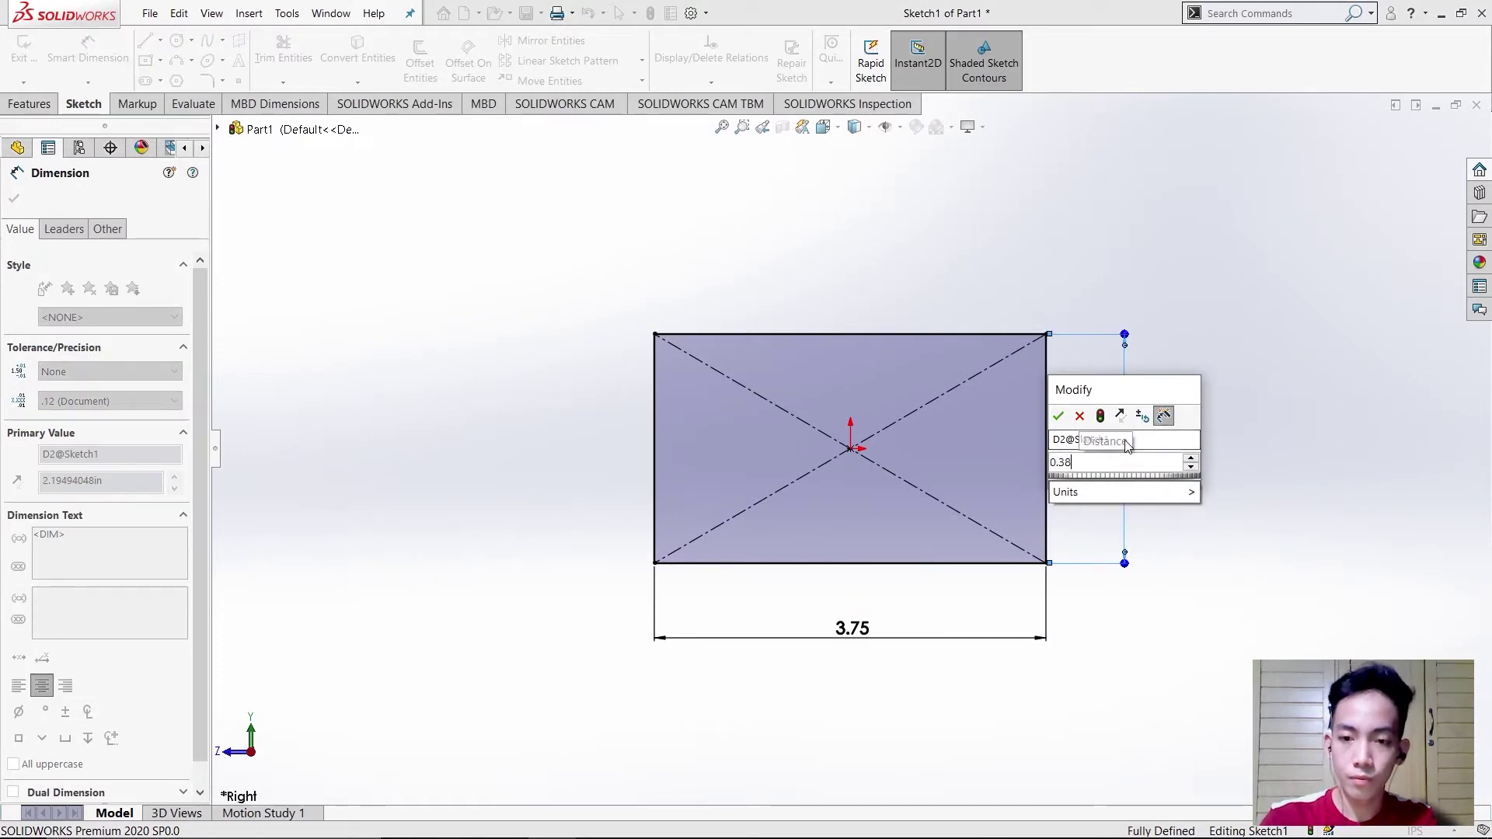
{"action": "key", "text": "Return"}
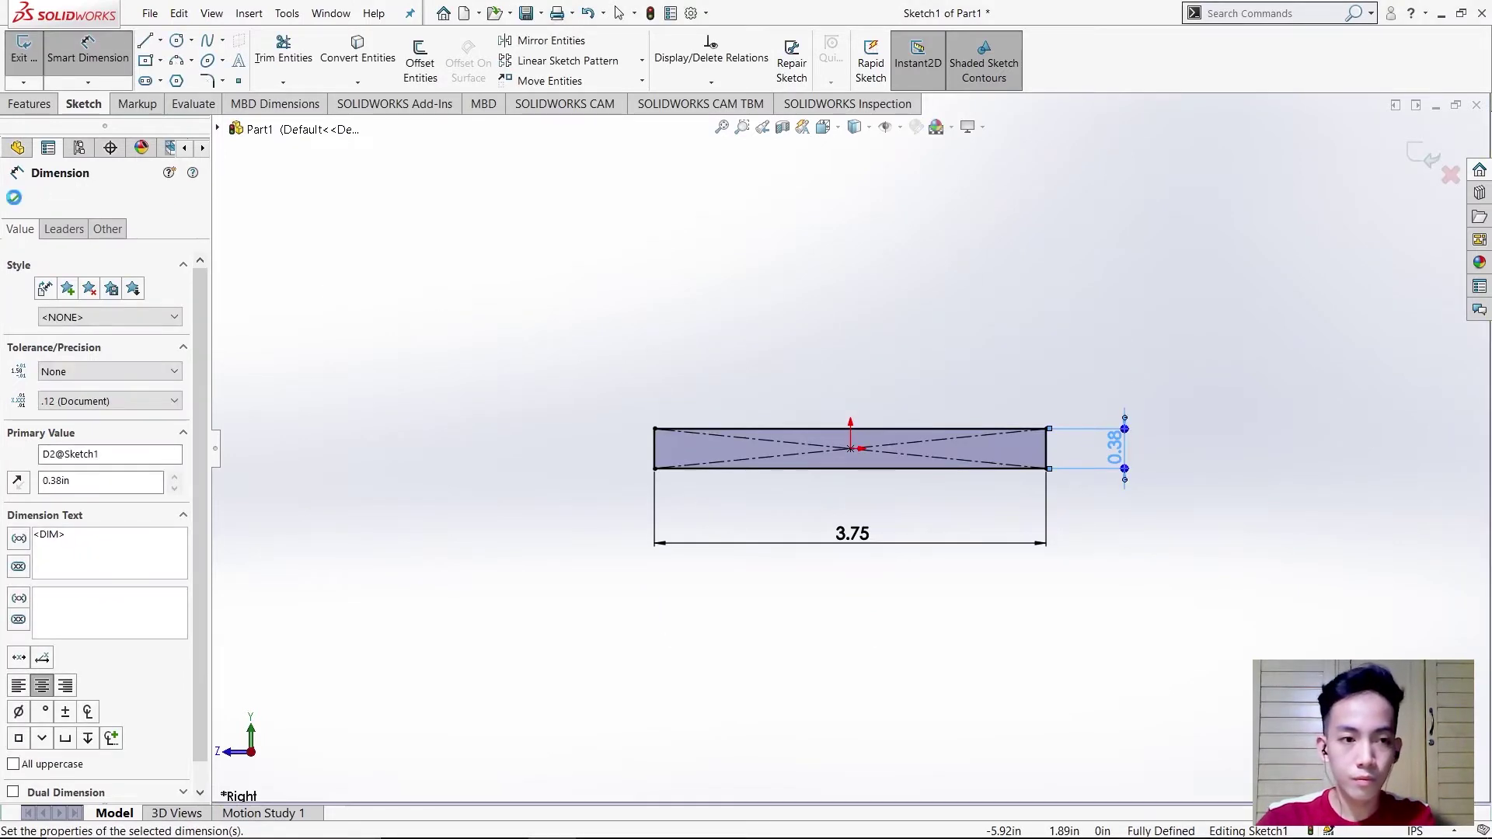
{"action": "key", "text": "Escape"}
{"action": "scroll", "coordinate": [886, 474], "scroll_direction": "down", "scroll_amount": 5}
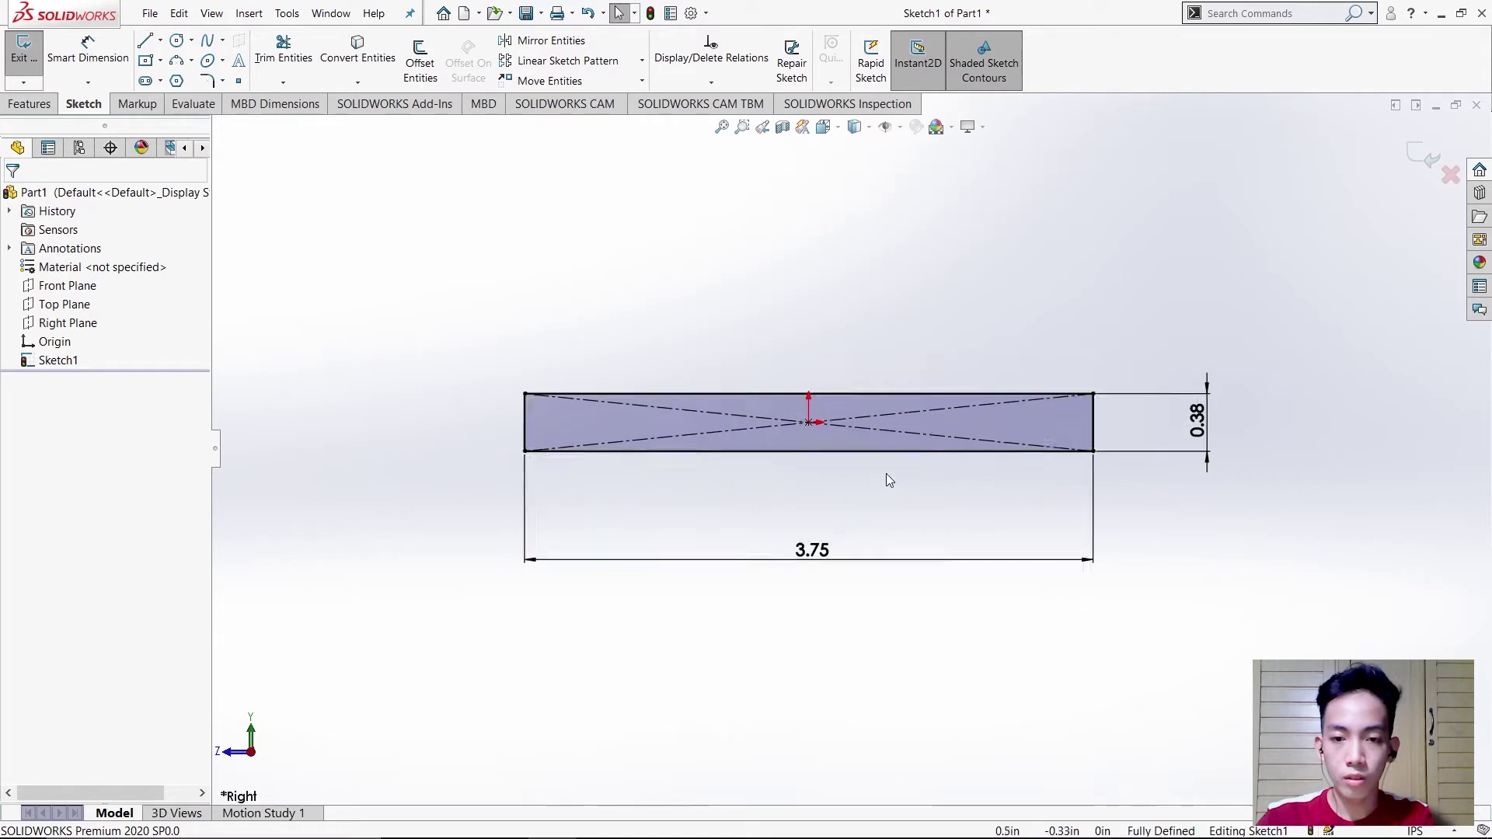
Draw a small corner rectangle along the bar's bottom edge.
{"action": "left_click", "coordinate": [161, 60]}
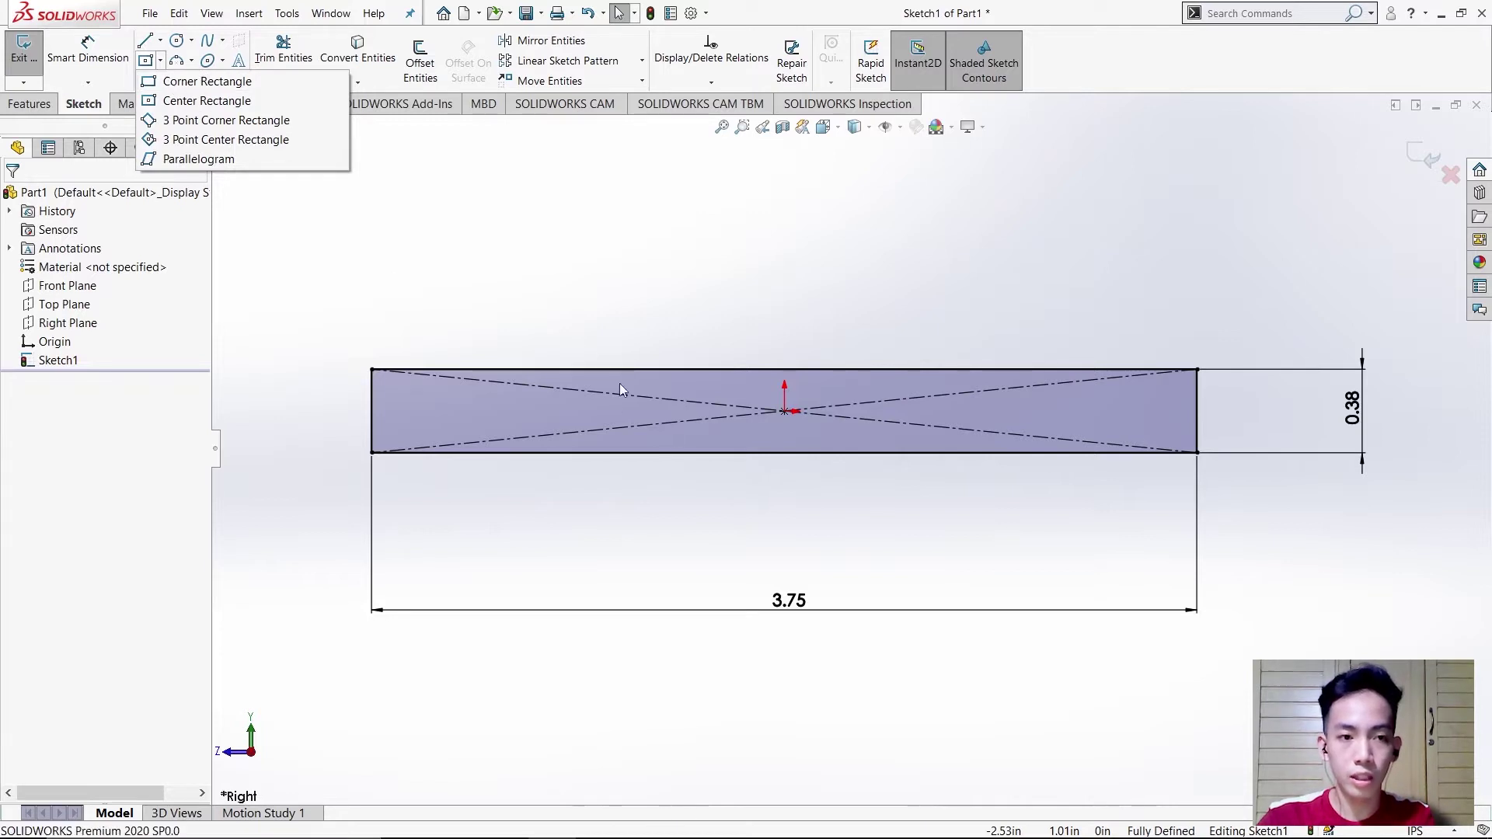
{"action": "left_click", "coordinate": [207, 80]}
{"action": "left_click", "coordinate": [641, 450]}
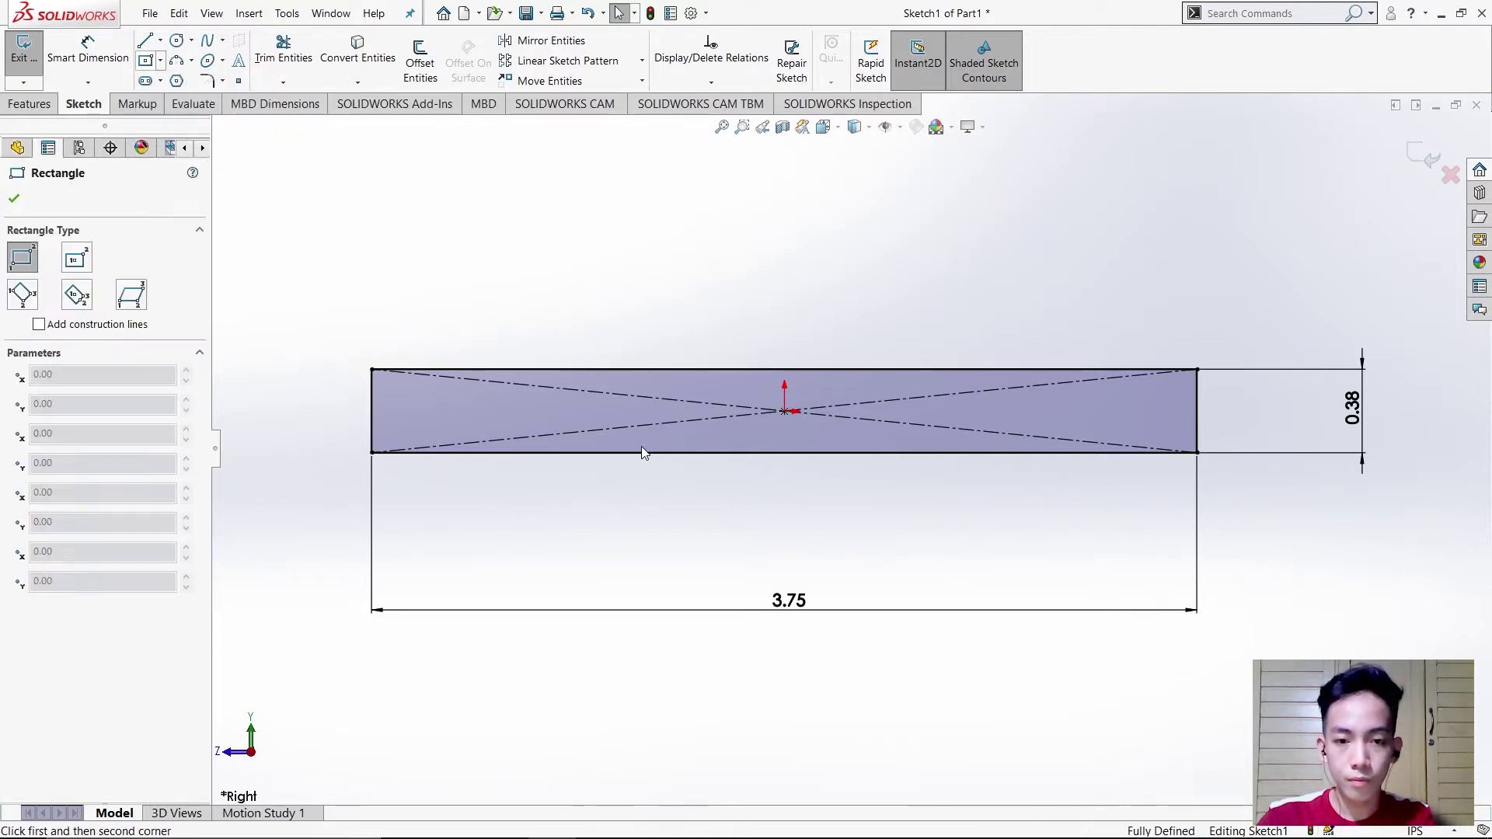
{"action": "left_click", "coordinate": [910, 432]}
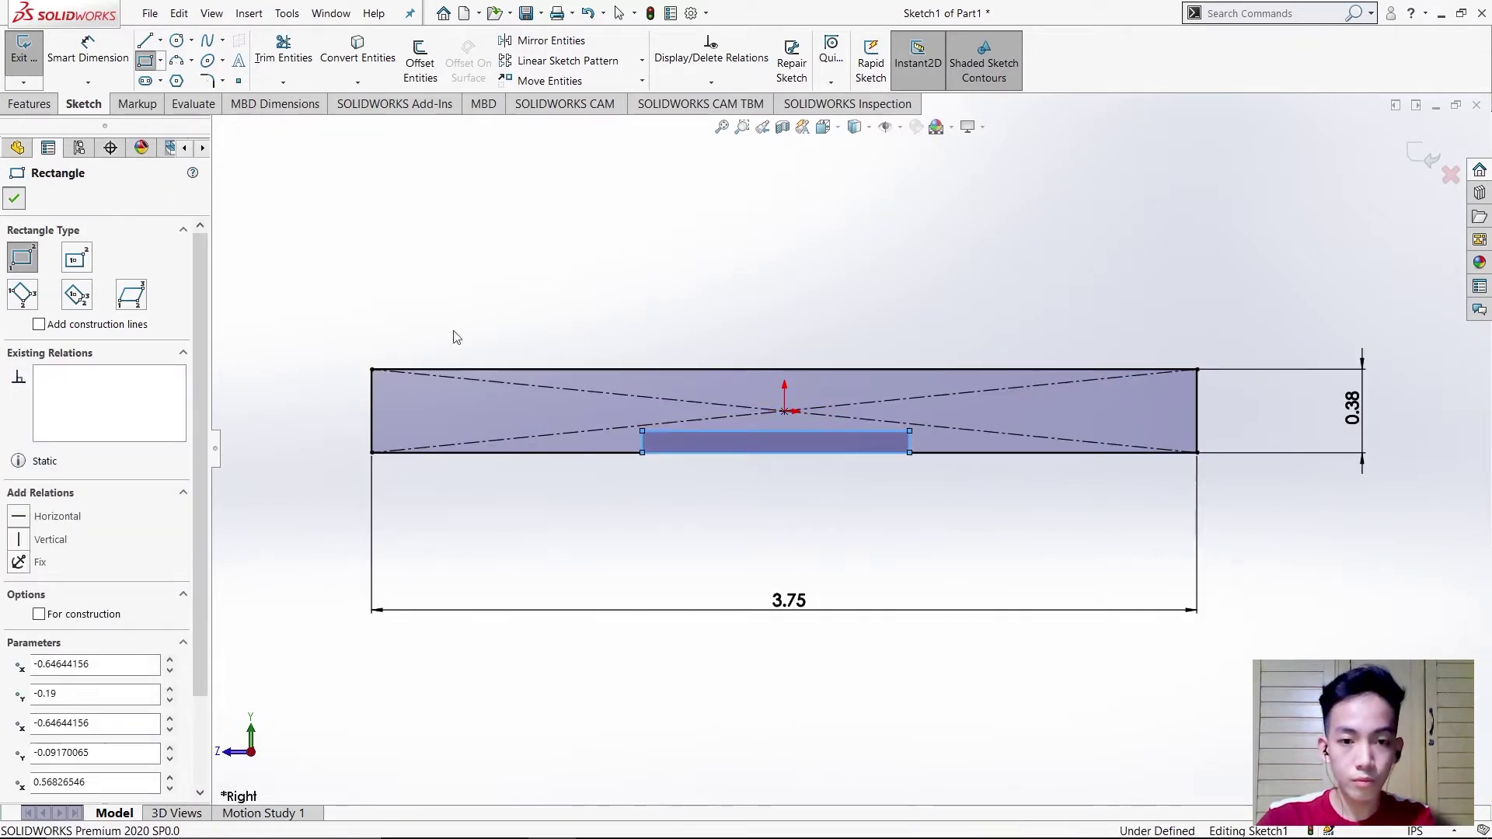
{"action": "key", "text": "Escape"}
{"action": "scroll", "coordinate": [820, 491], "scroll_direction": "down", "scroll_amount": 1}
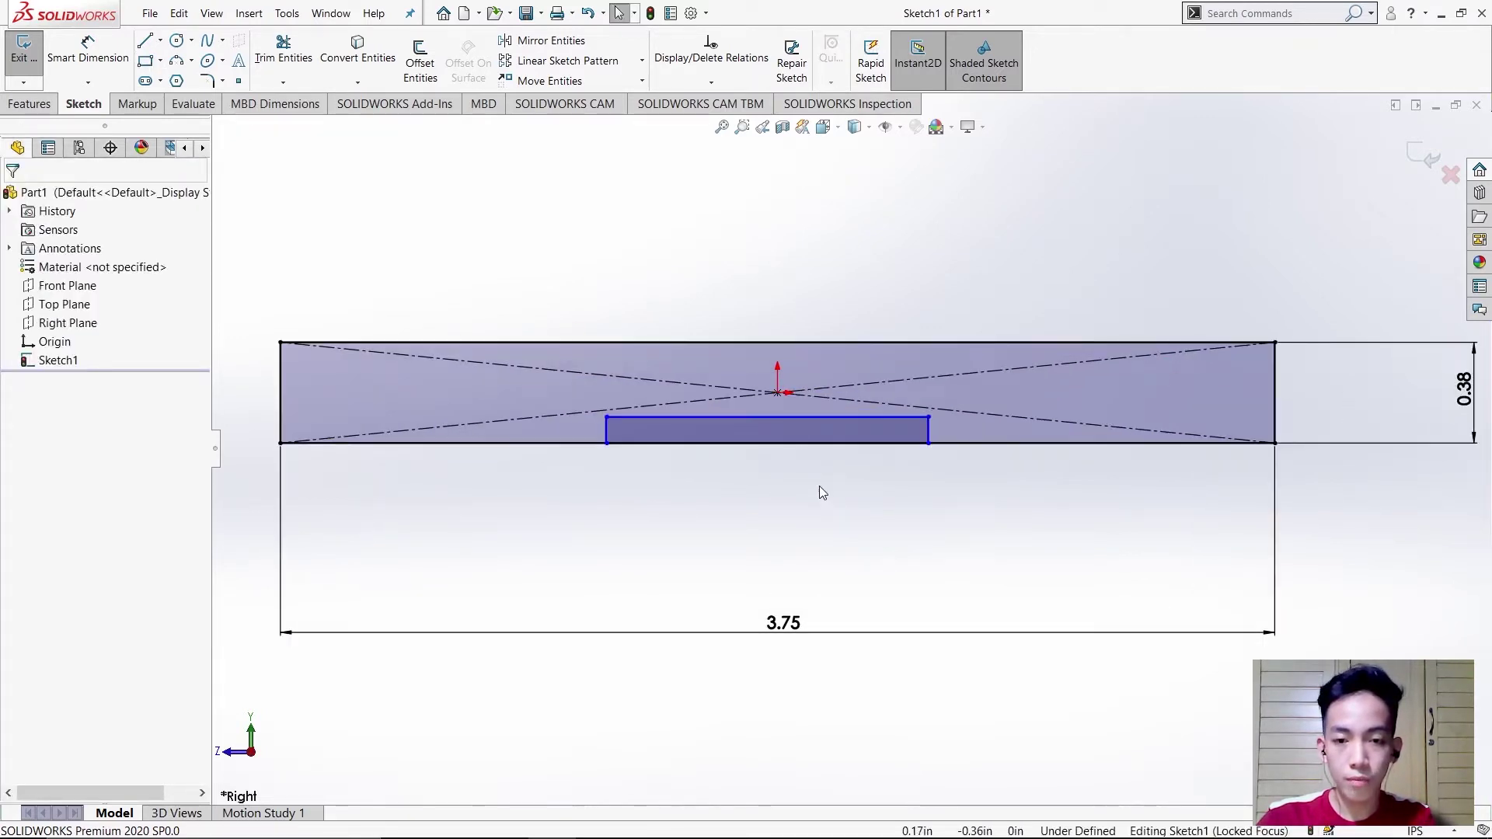
Add a Vertical relation between the small rectangle's midpoint and the origin.
{"action": "left_click", "coordinate": [803, 418]}
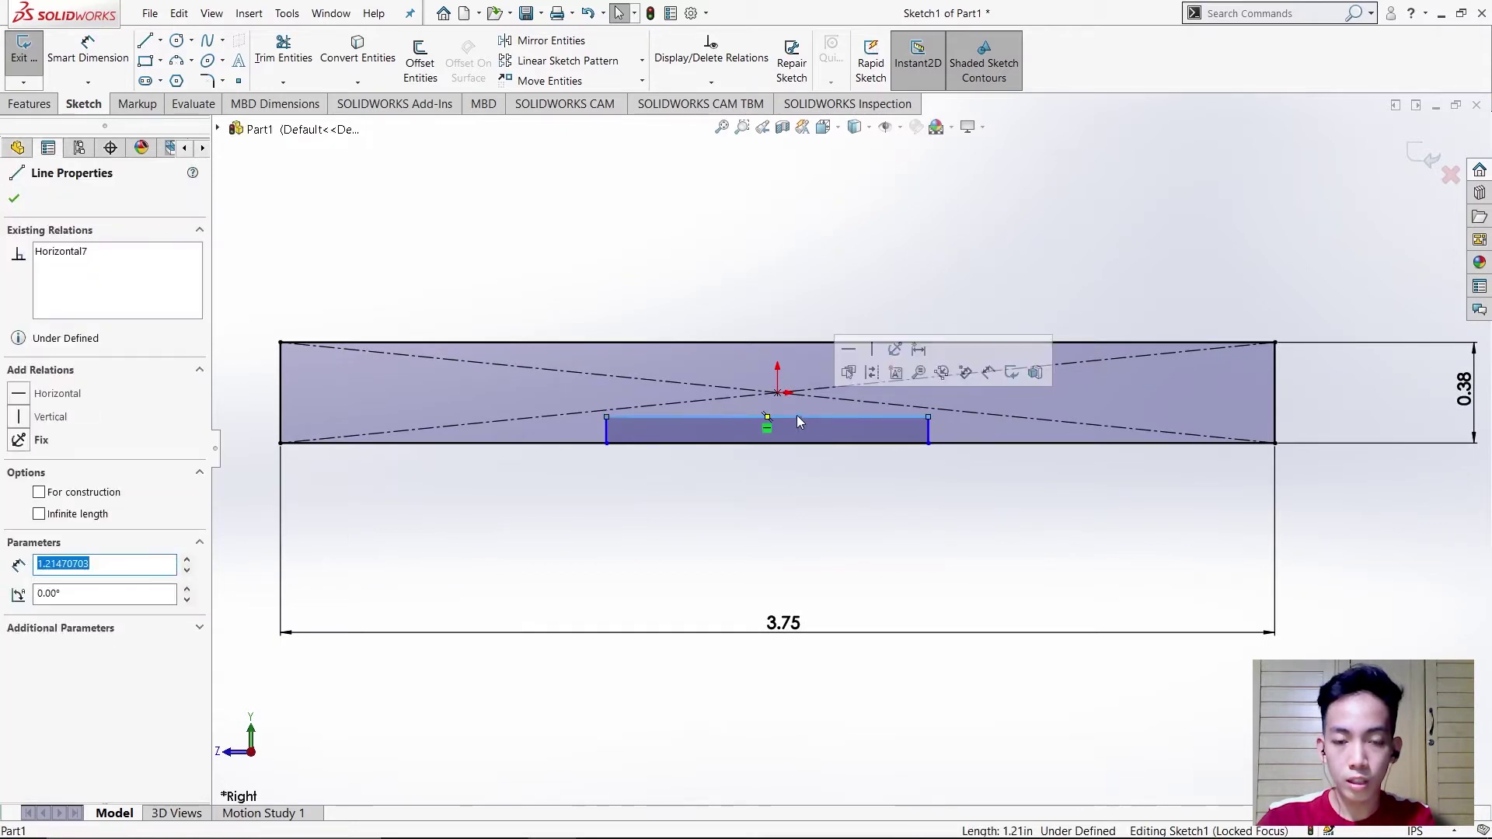
{"action": "right_click", "coordinate": [806, 420]}
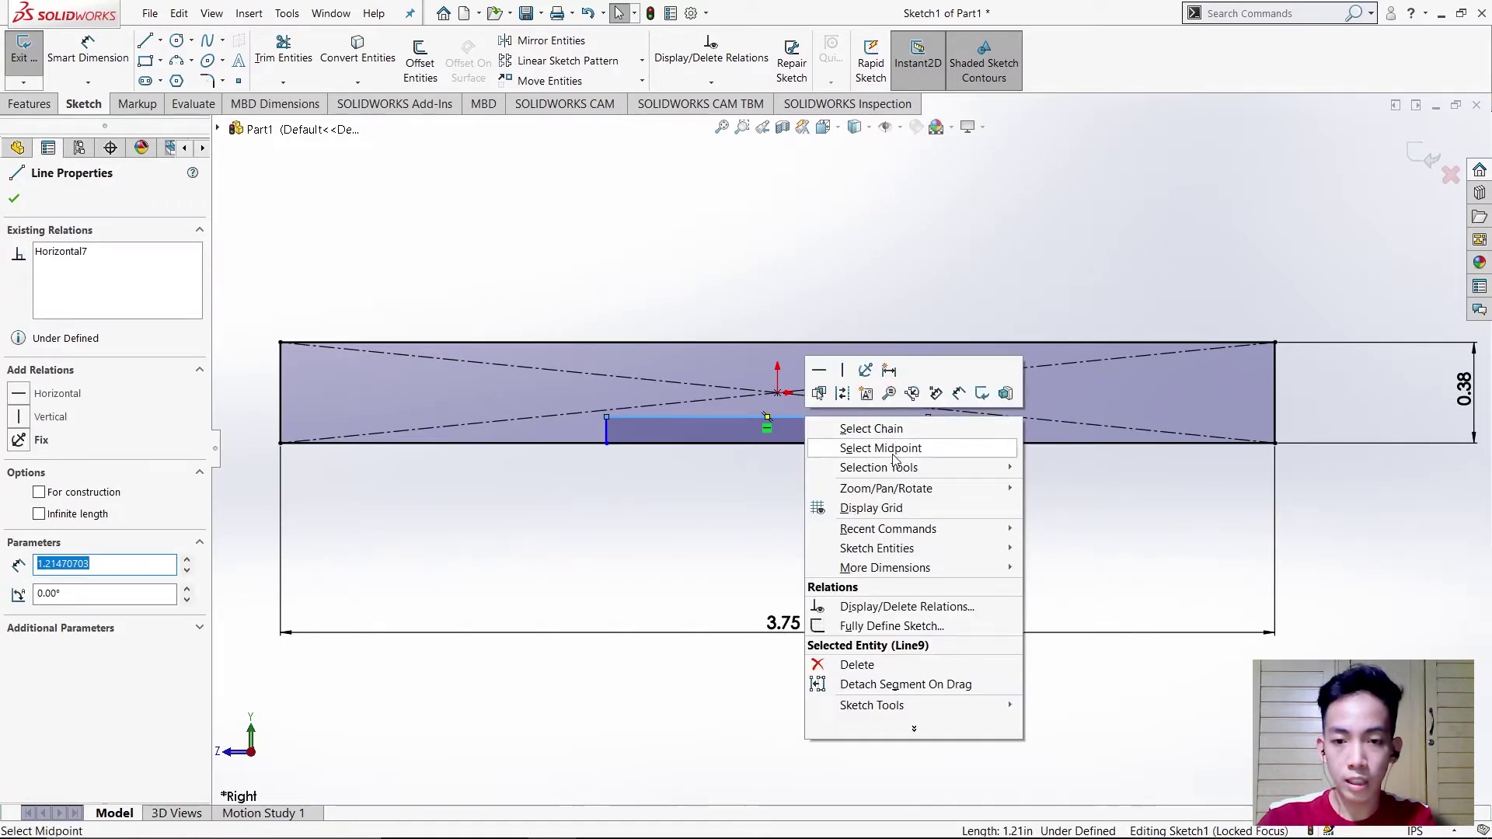
{"action": "key", "text": "Escape"}
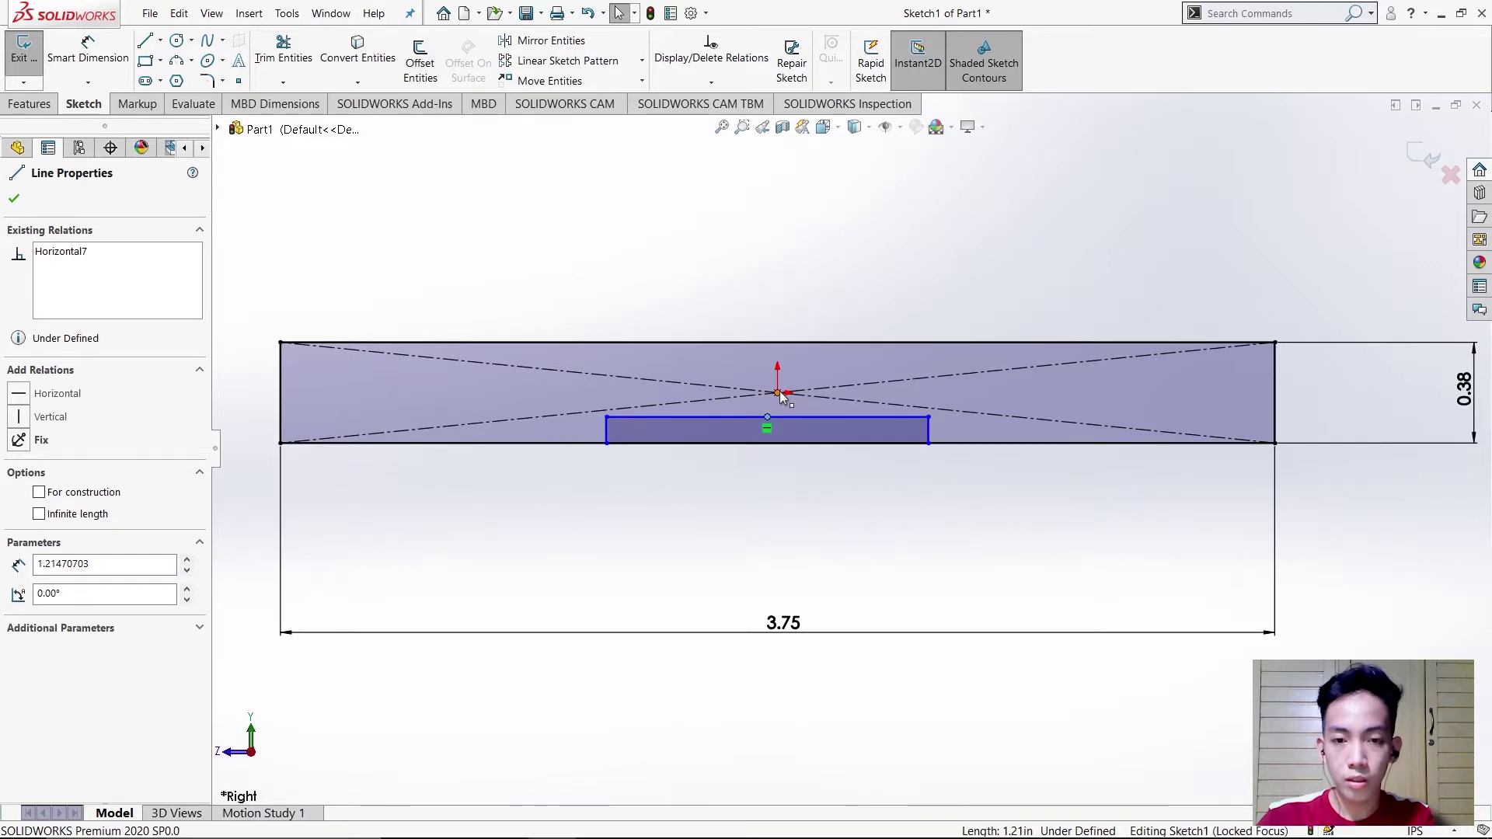
{"action": "left_click", "coordinate": [780, 390]}
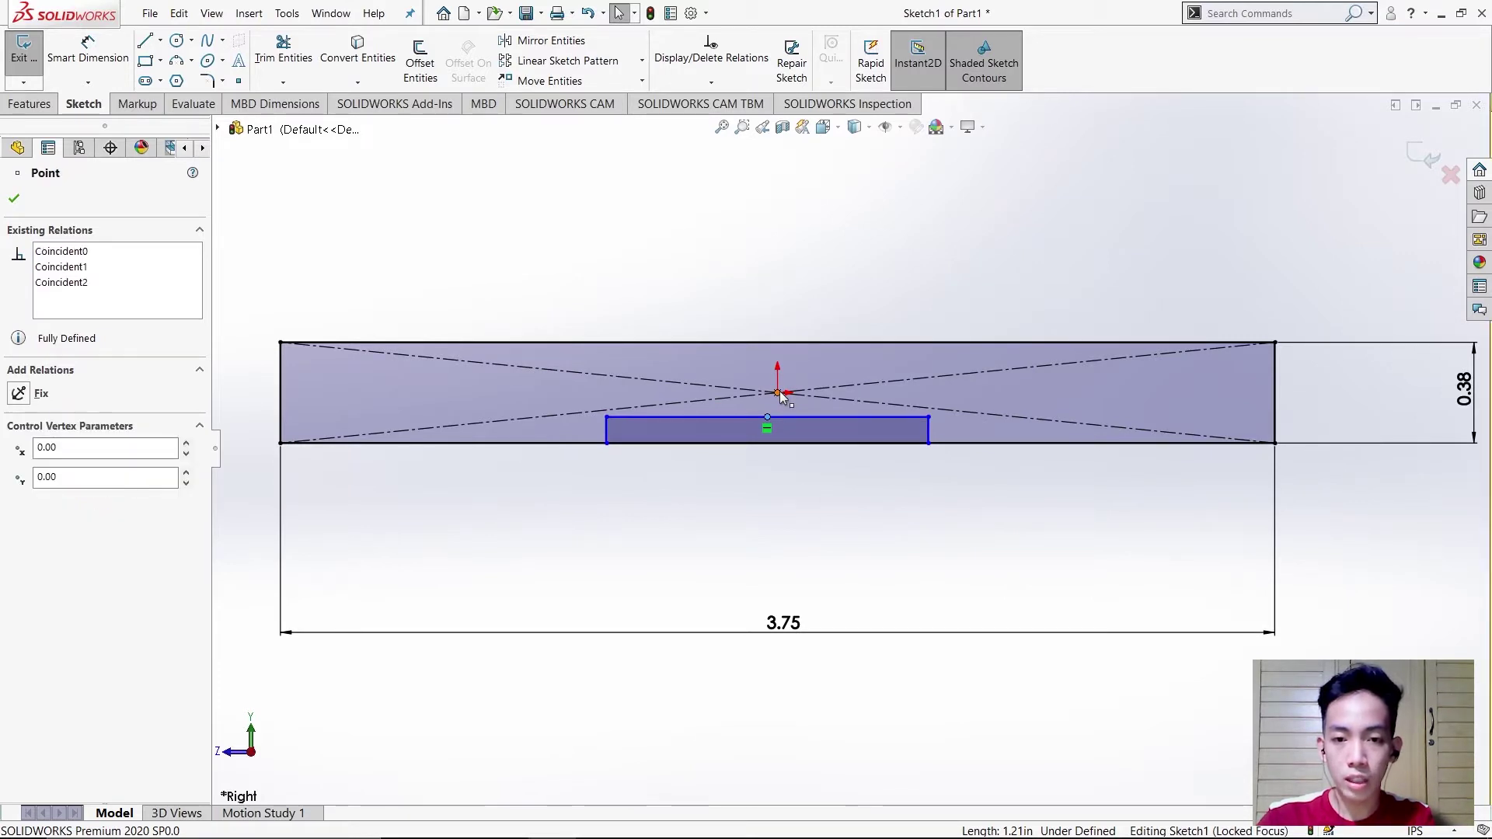
{"action": "left_click", "coordinate": [776, 394], "text": "ctrl"}
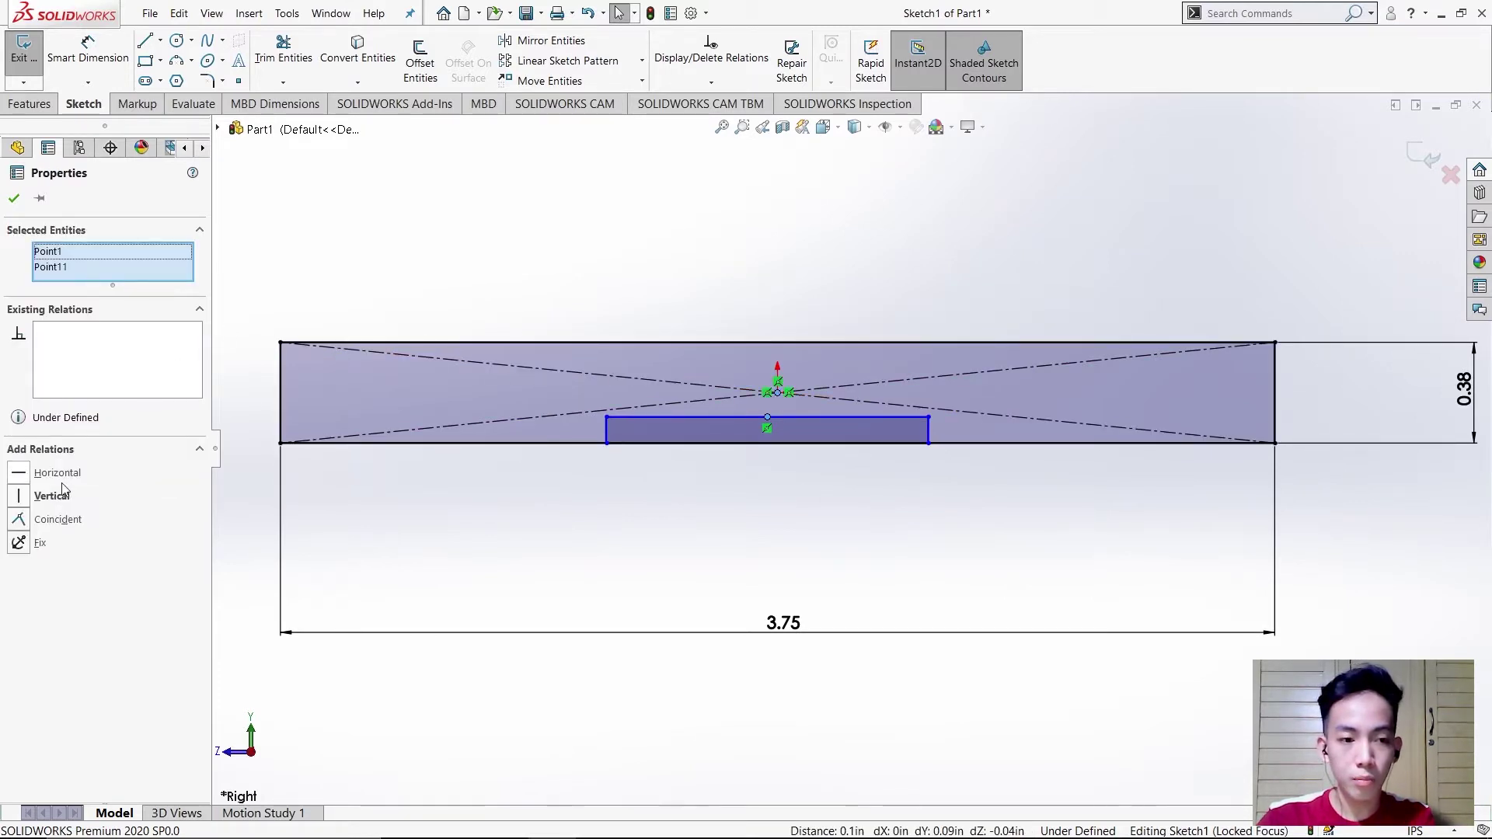
{"action": "left_click", "coordinate": [42, 497]}
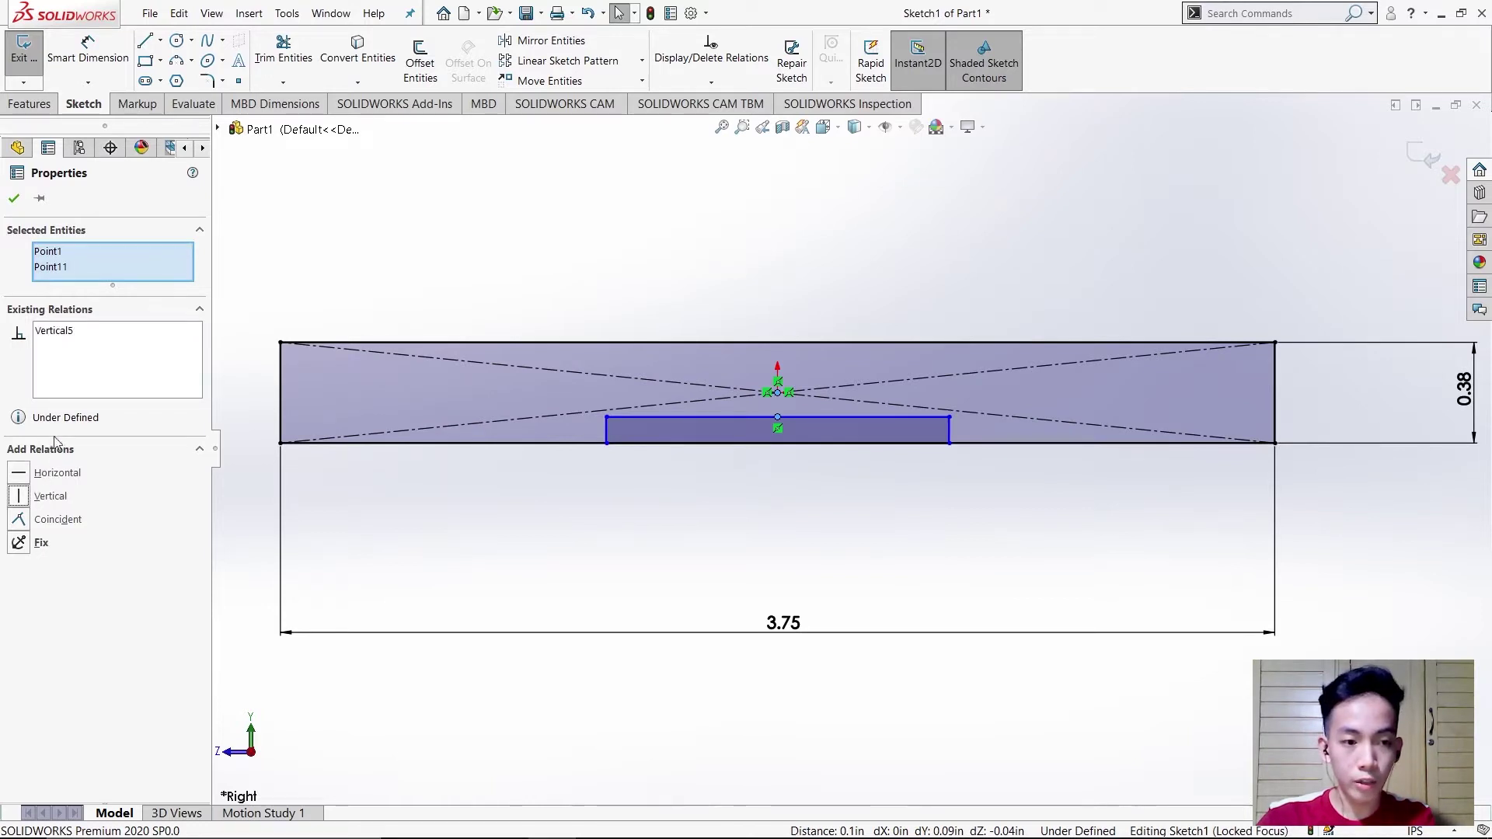
{"action": "left_click", "coordinate": [14, 201]}
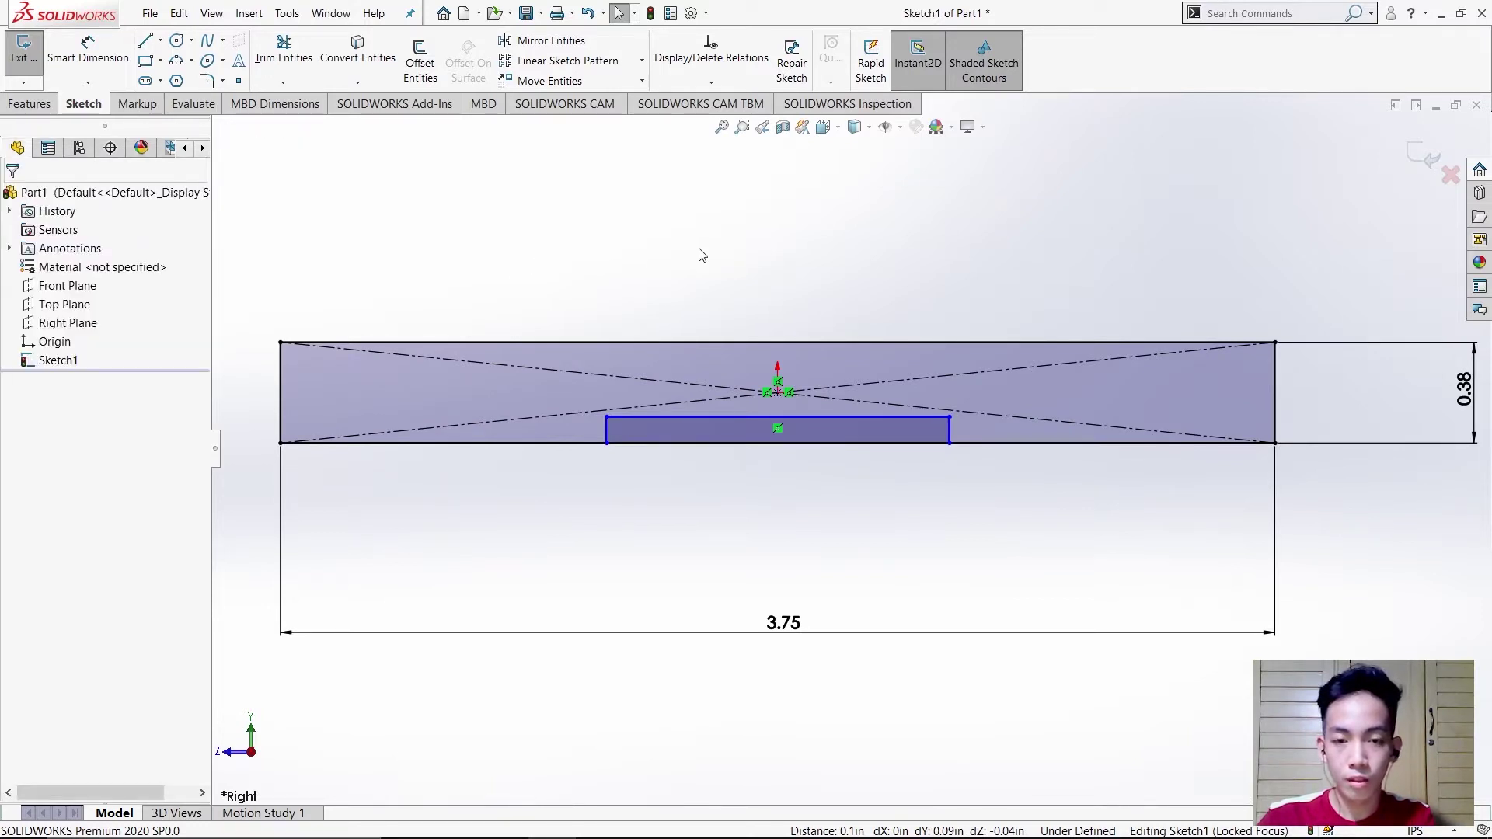
Dimension the thin bar's top edge to 2.26 long.
{"action": "left_click", "coordinate": [88, 48]}
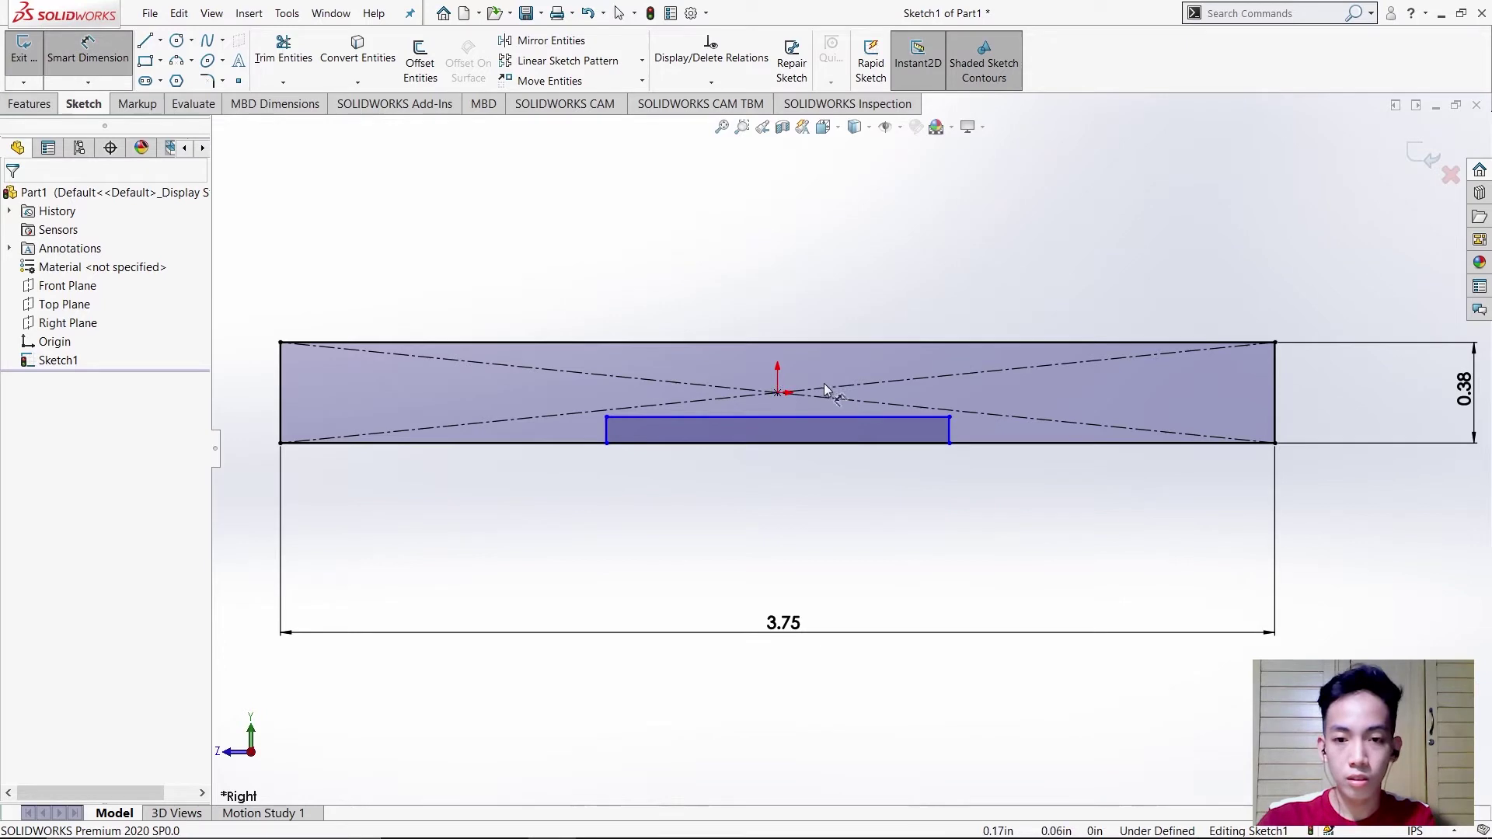
{"action": "left_click", "coordinate": [812, 426]}
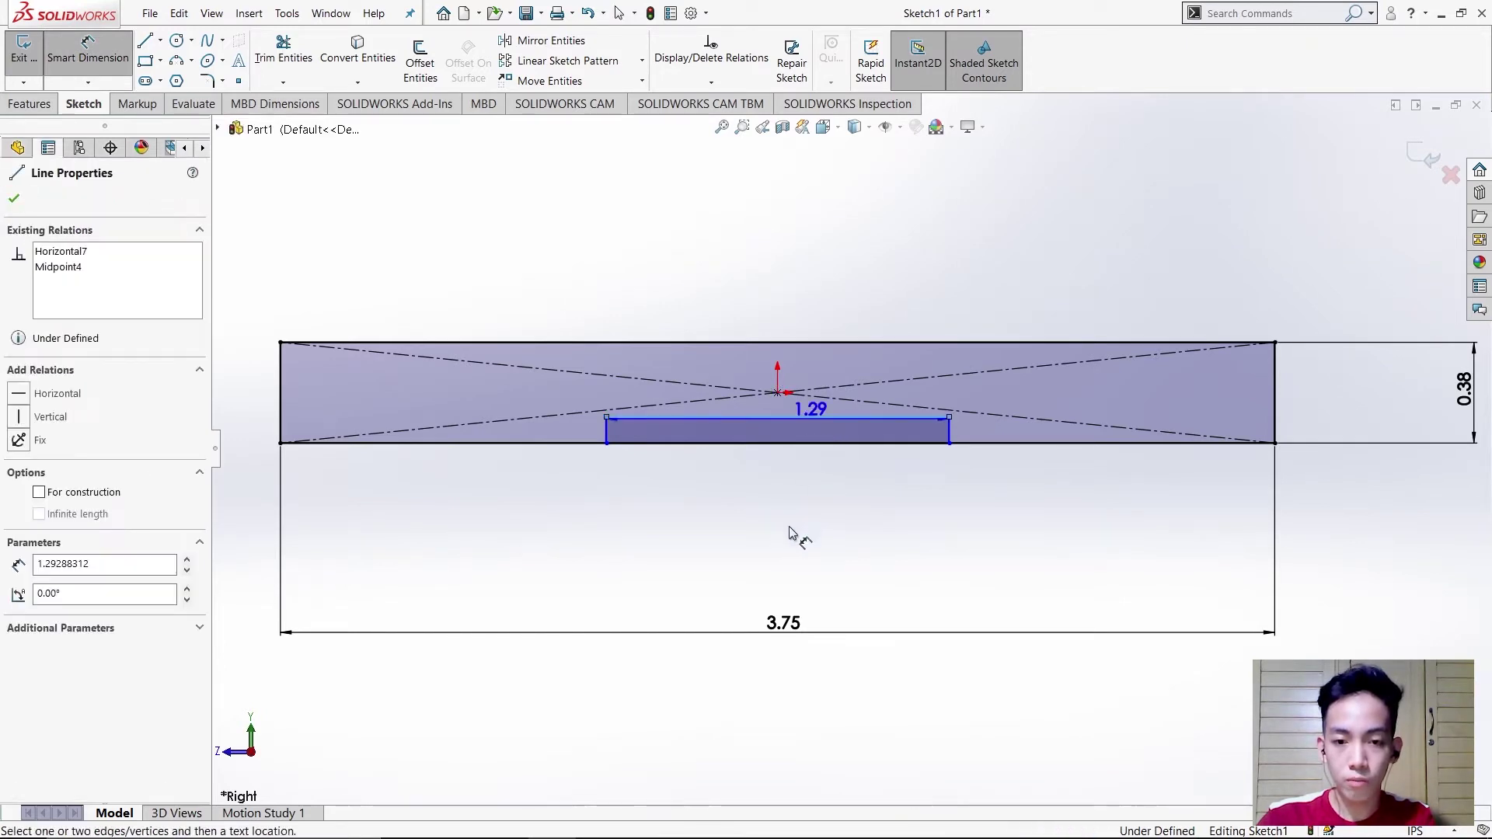
{"action": "left_click", "coordinate": [781, 552]}
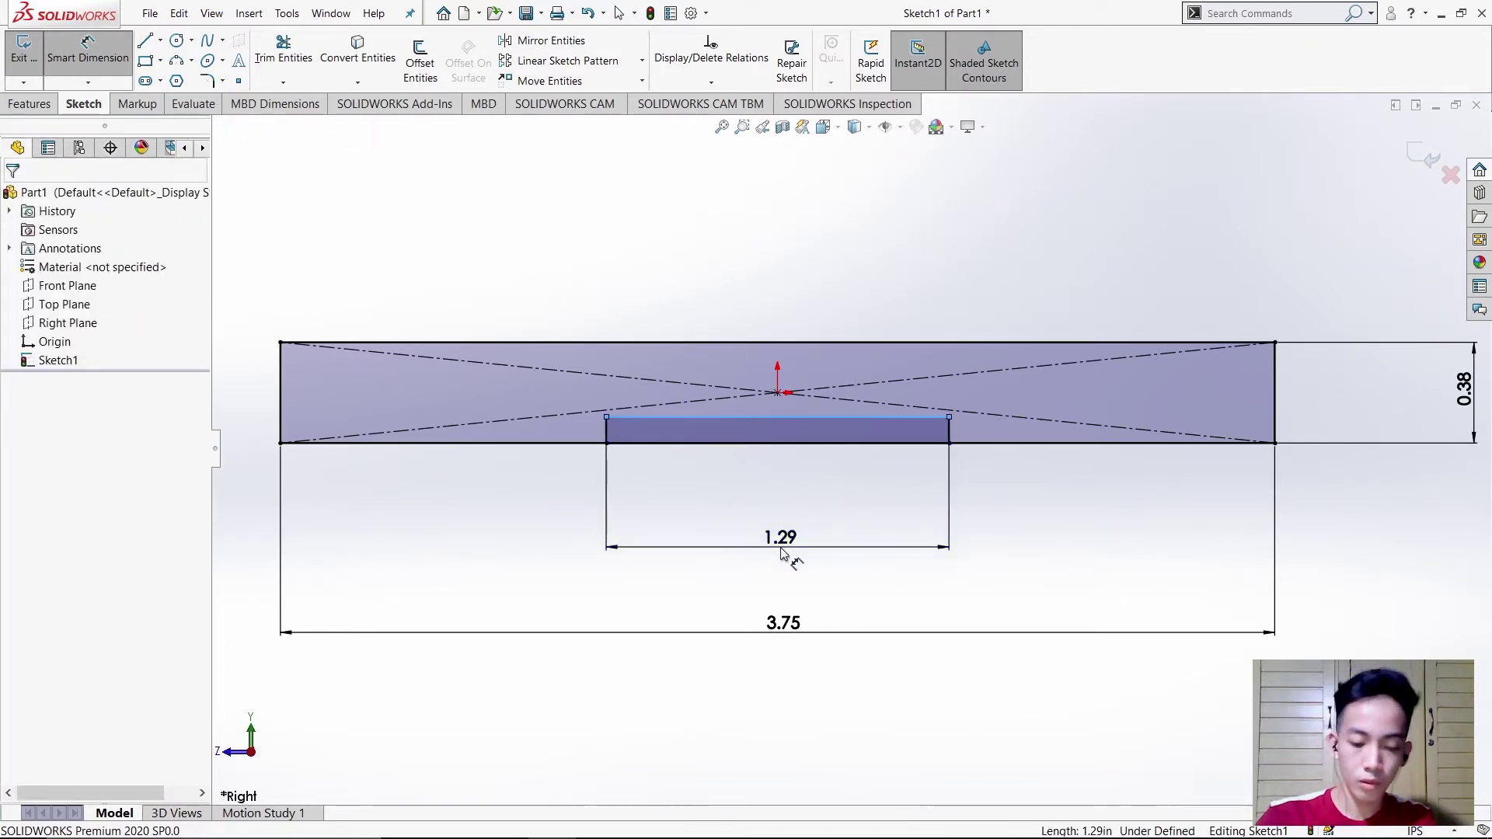
{"action": "type", "text": "2.26"}
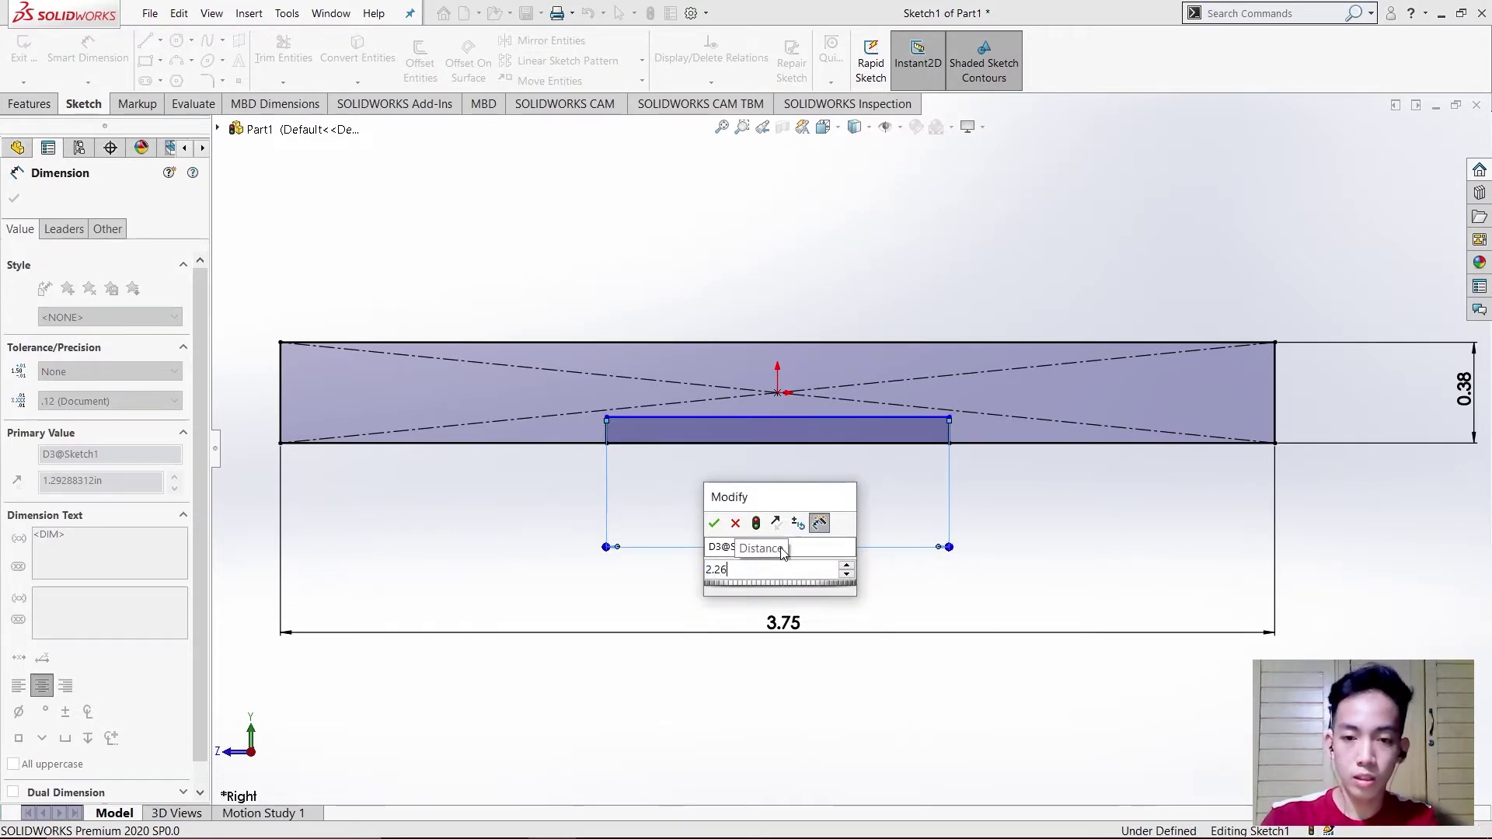
{"action": "key", "text": "Return"}
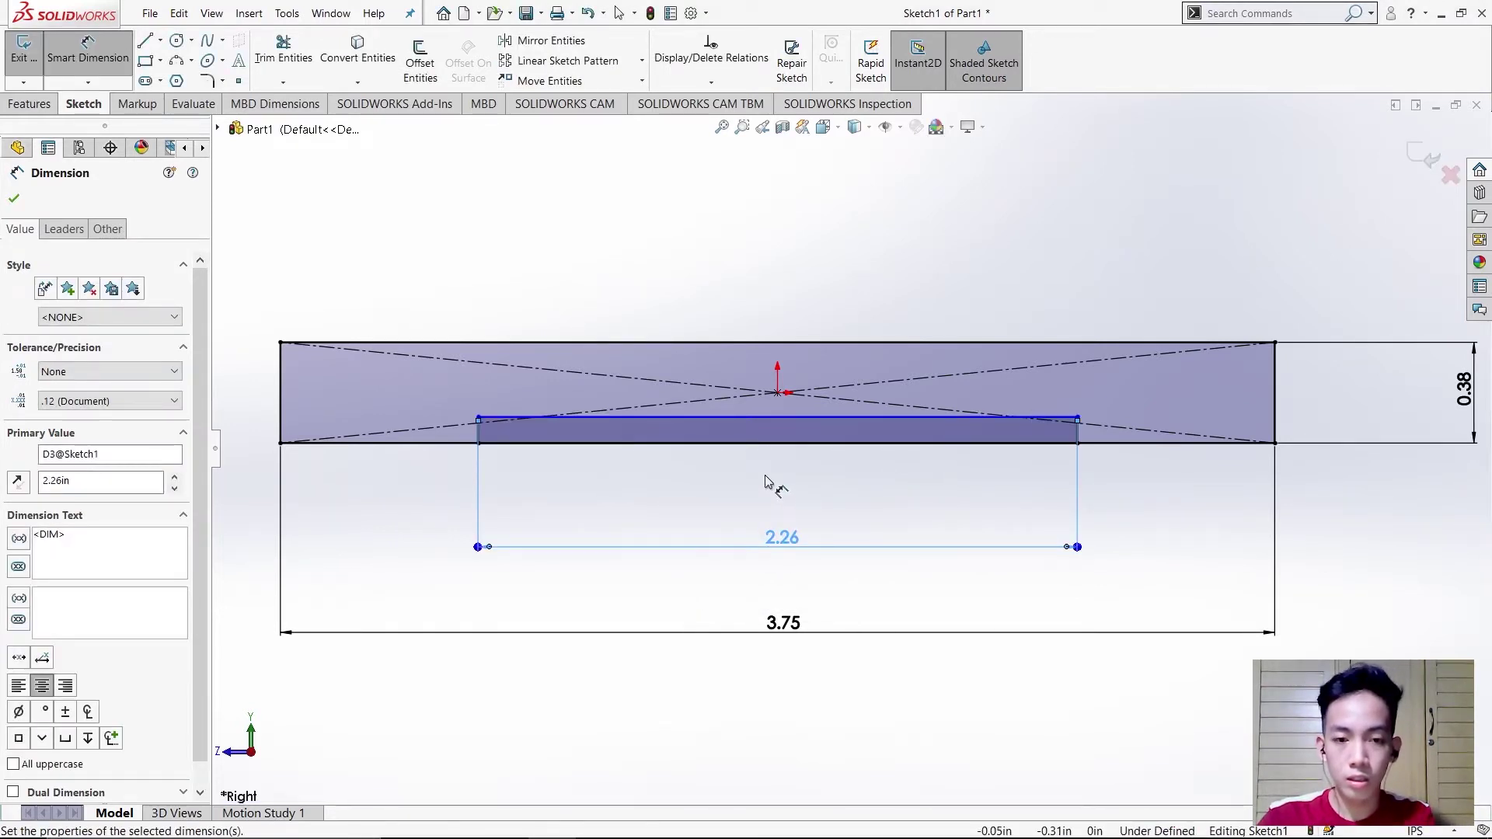
{"action": "left_click", "coordinate": [17, 199]}
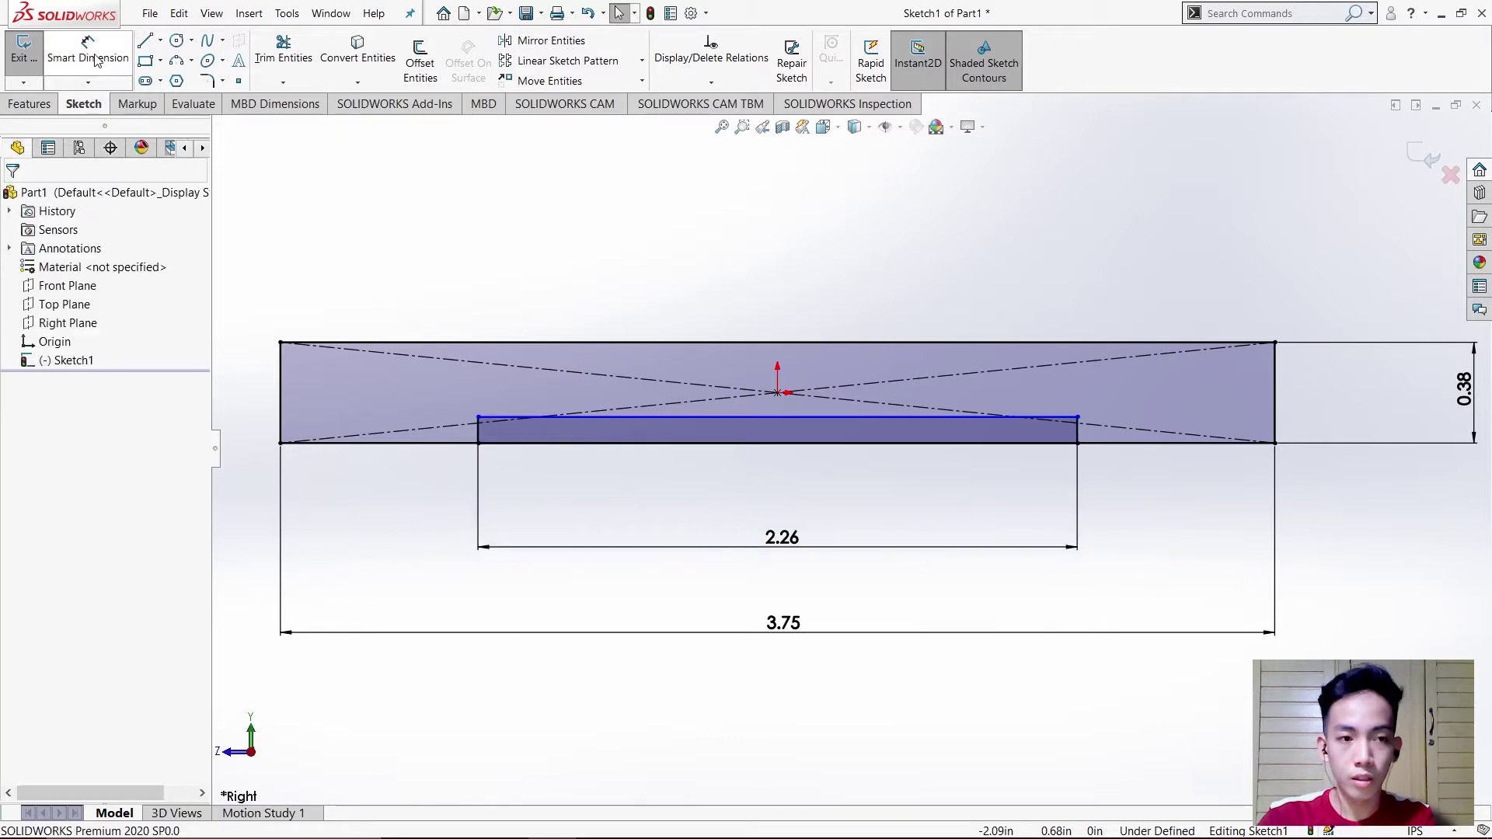
Dimension the bar's thickness on its right edge, then zoom to fit.
{"action": "left_click", "coordinate": [1078, 432]}
{"action": "scroll", "coordinate": [1081, 435], "scroll_direction": "down", "scroll_amount": 2}
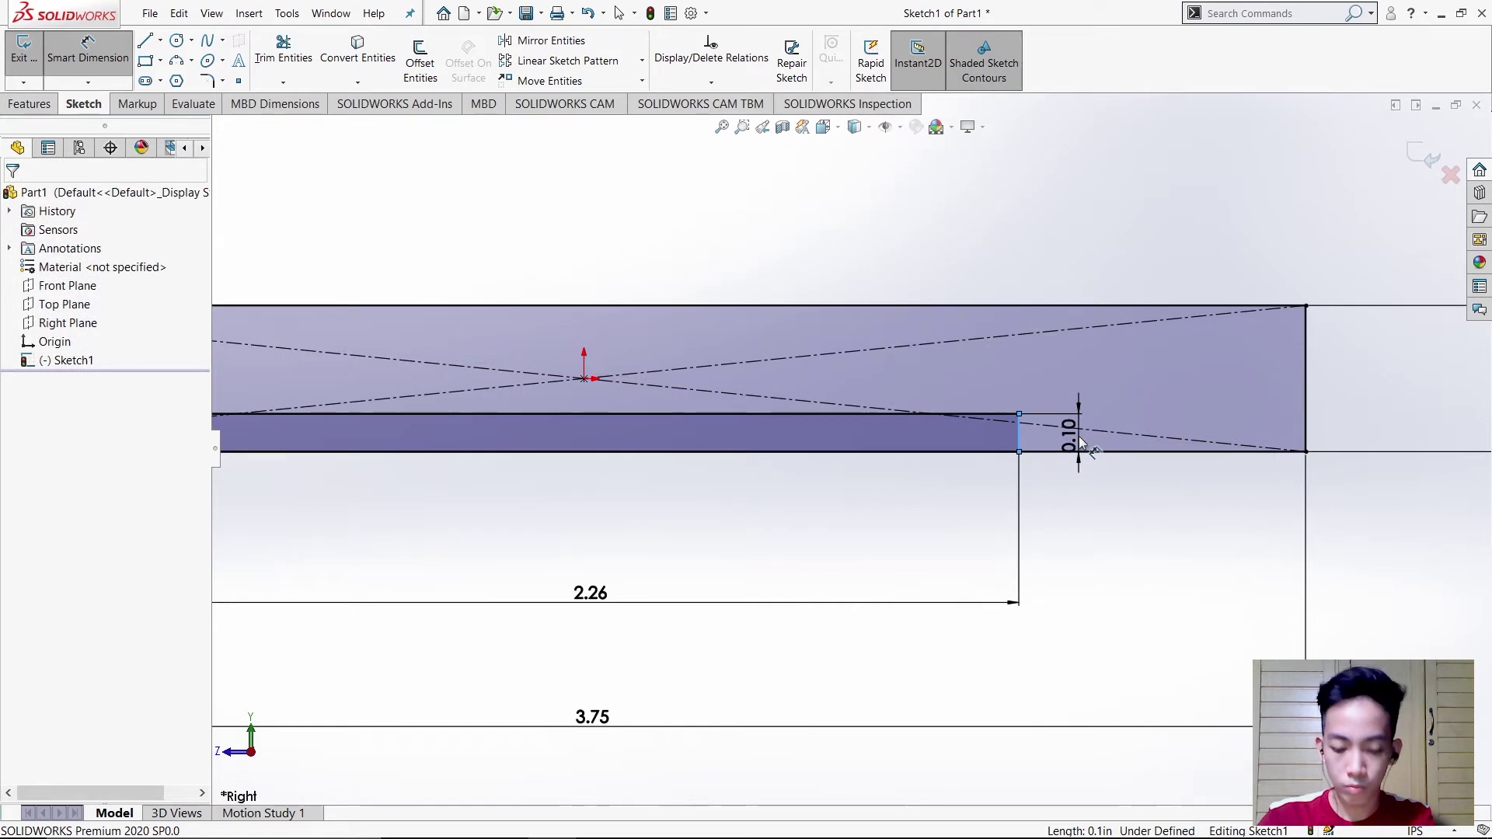
{"action": "left_click", "coordinate": [1080, 440]}
{"action": "type", "text": "0.1"}
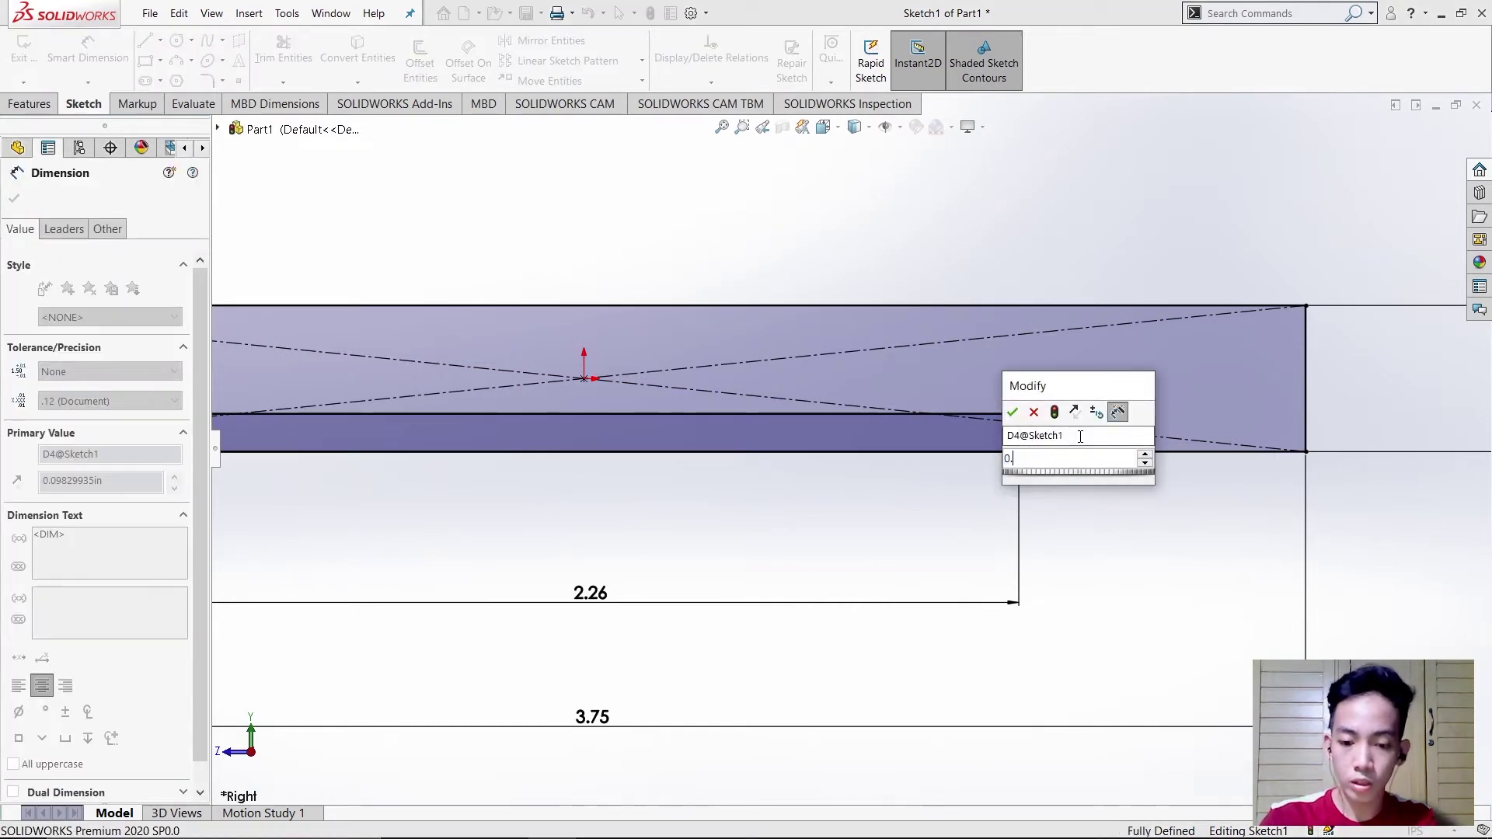
{"action": "key", "text": "Return"}
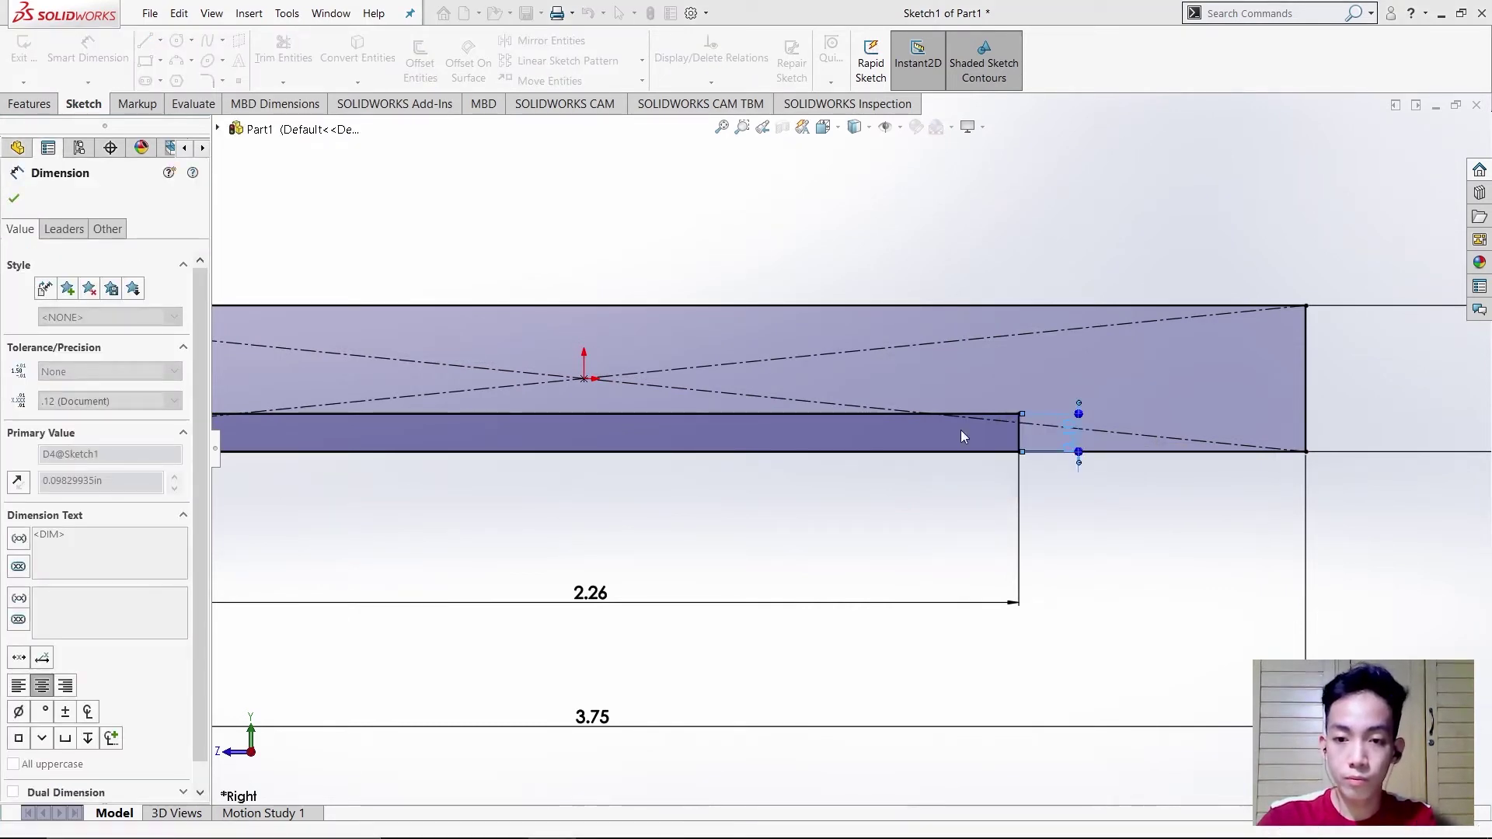
{"action": "key", "text": "Escape"}
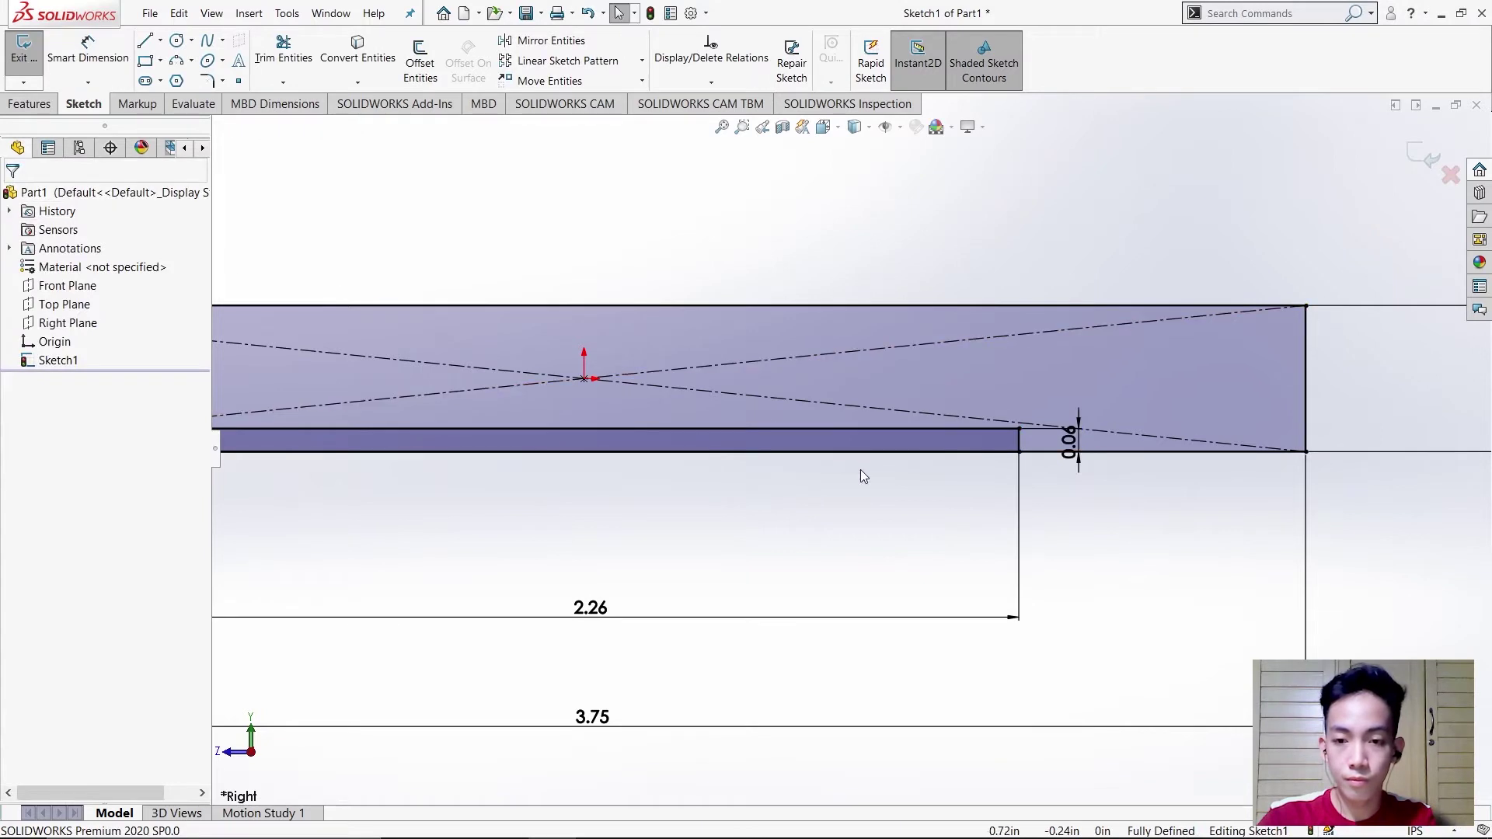
{"action": "key", "text": "f"}
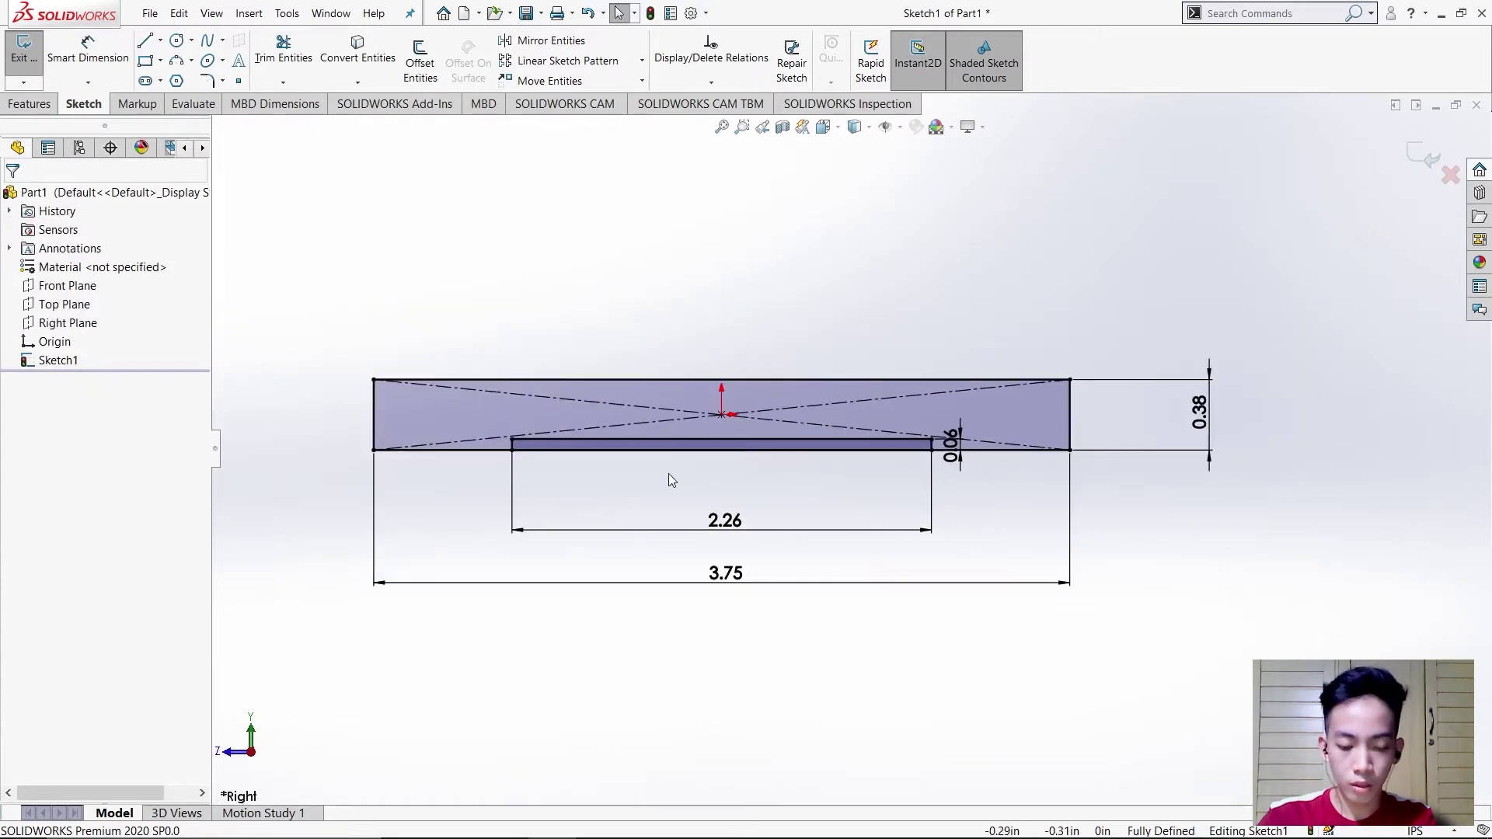
Extrude the sketch 3 in with Mid Plane, then glance at the reference drawing.
{"action": "left_click", "coordinate": [22, 109]}
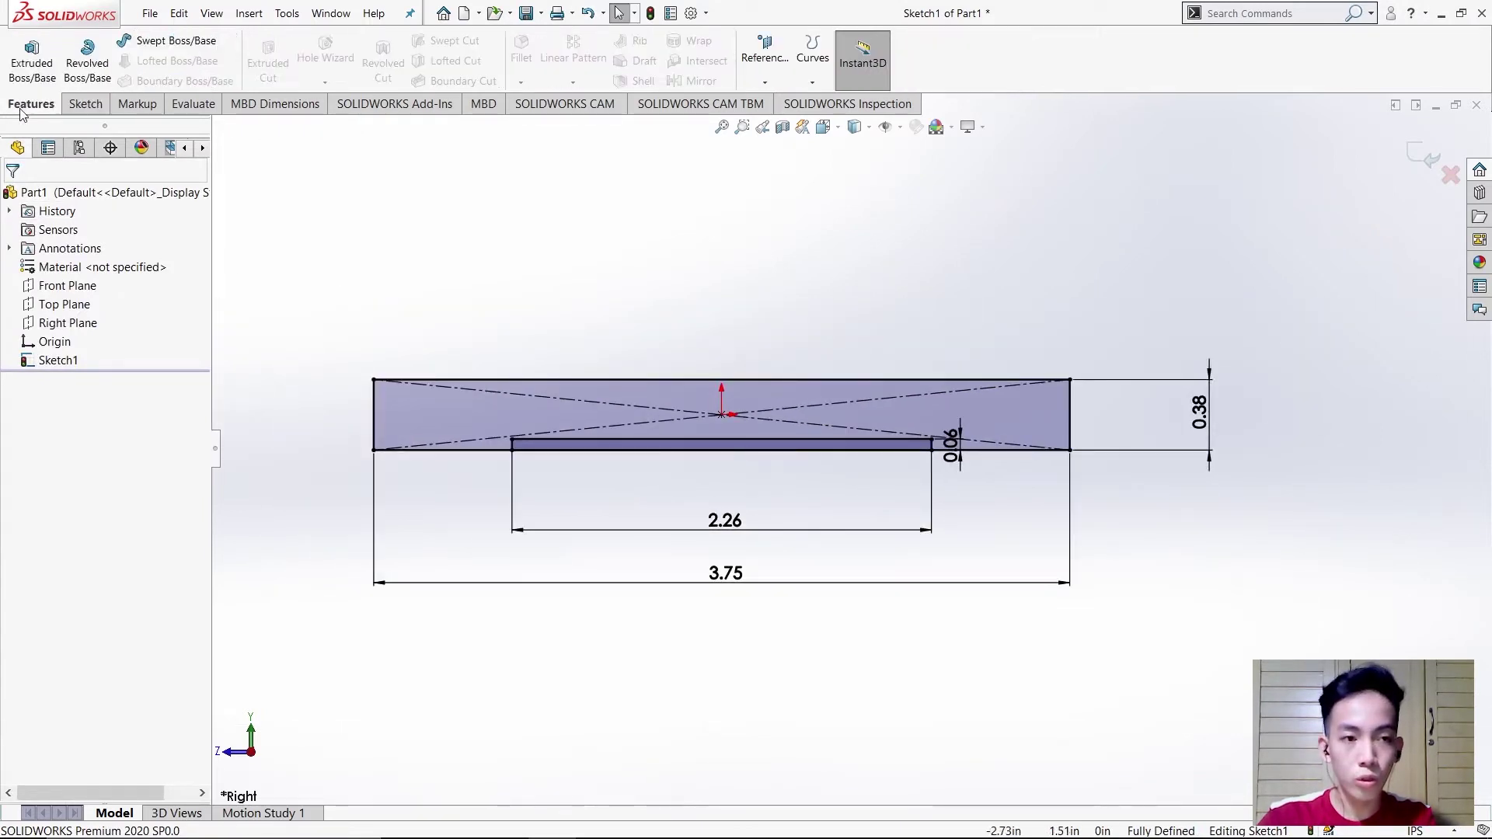
{"action": "left_click", "coordinate": [35, 60]}
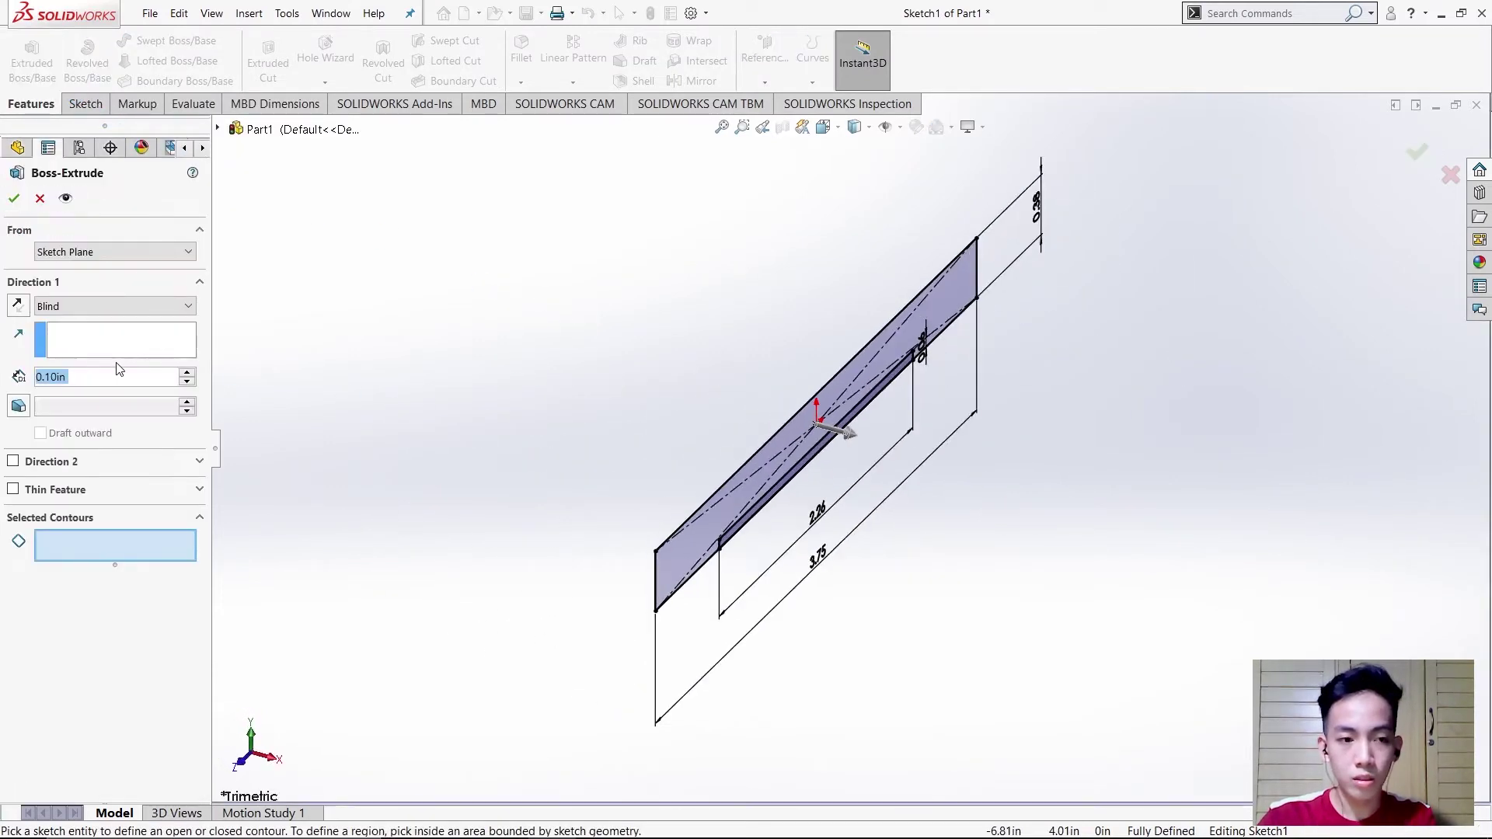
{"action": "left_click", "coordinate": [116, 378]}
{"action": "key", "text": "BackSpace"}
{"action": "key", "text": "BackSpace"}
{"action": "key", "text": "BackSpace"}
{"action": "key", "text": "BackSpace"}
{"action": "key", "text": "BackSpace"}
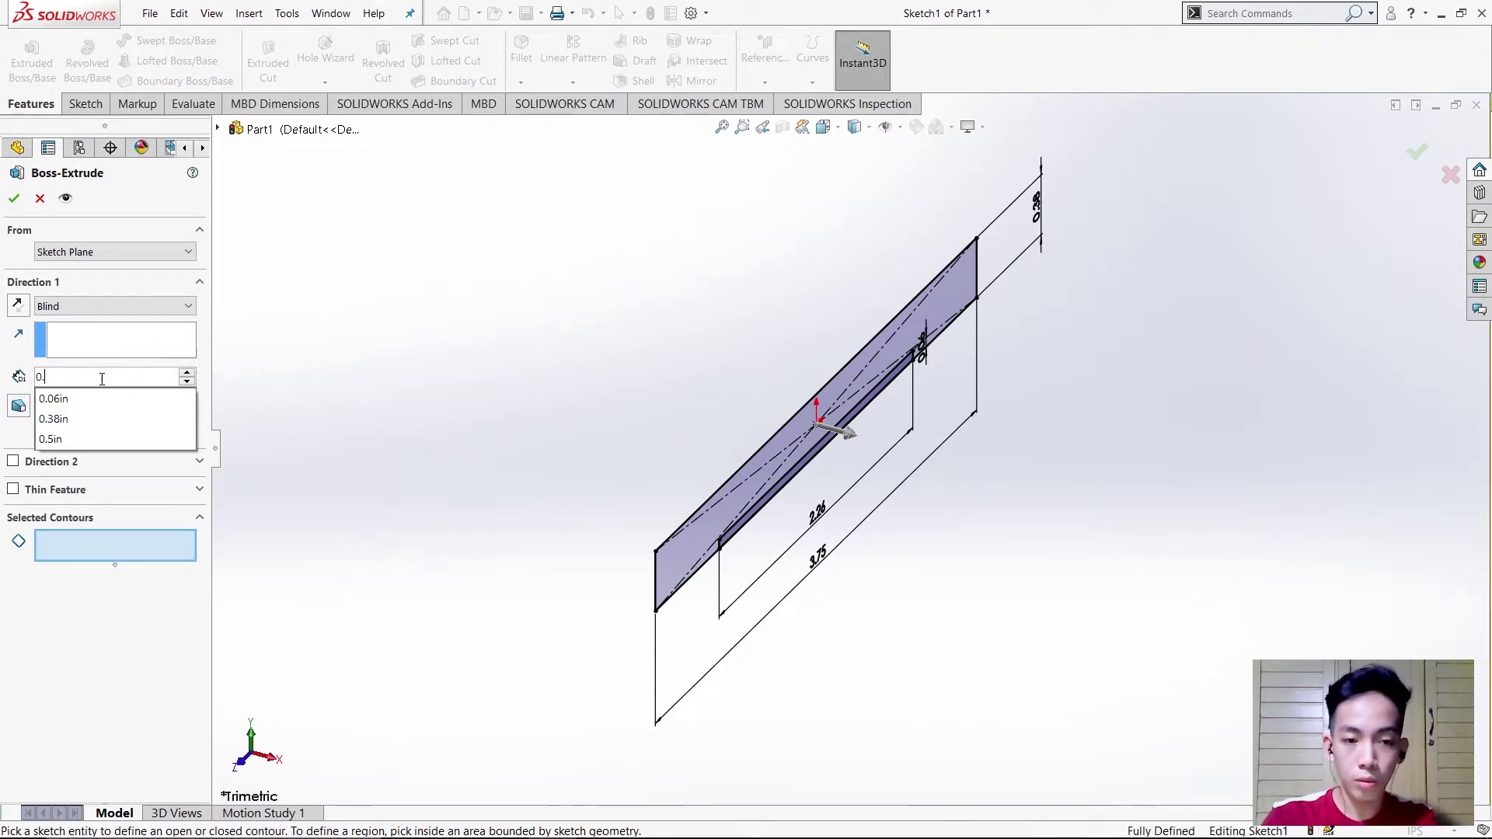
{"action": "type", "text": "3"}
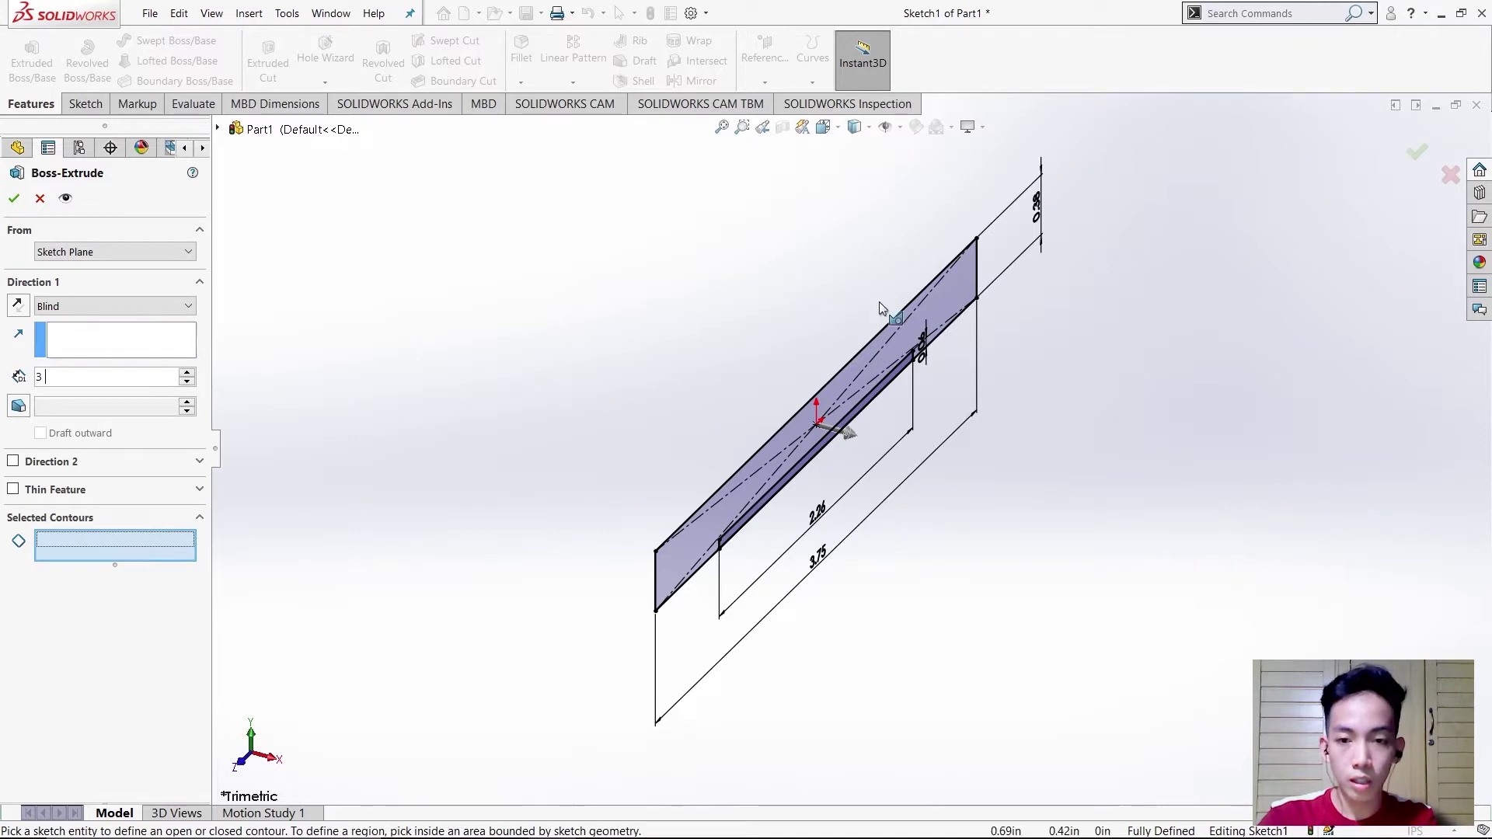
{"action": "left_click", "coordinate": [948, 303]}
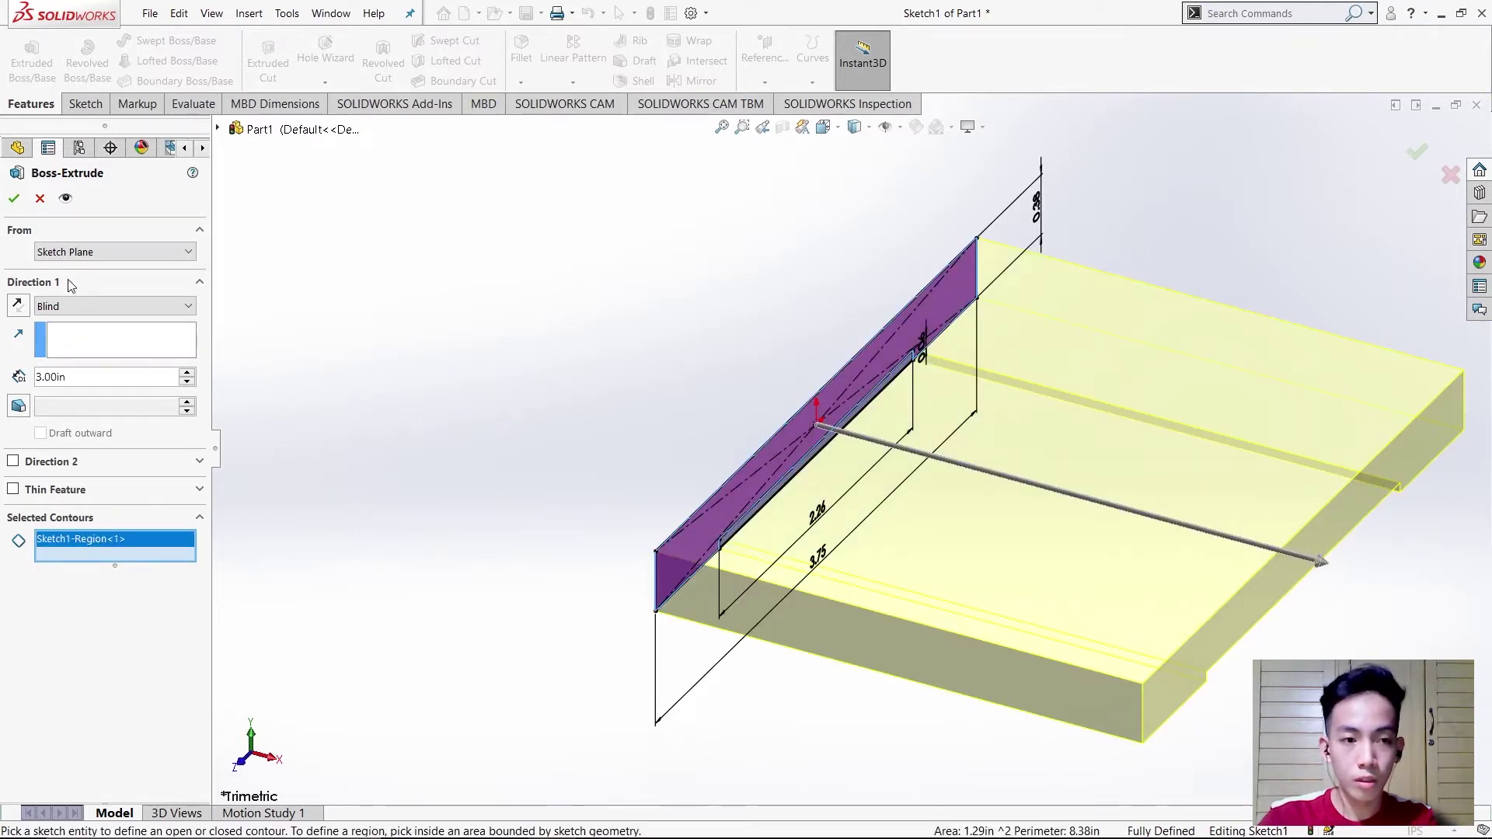
{"action": "left_click", "coordinate": [90, 311]}
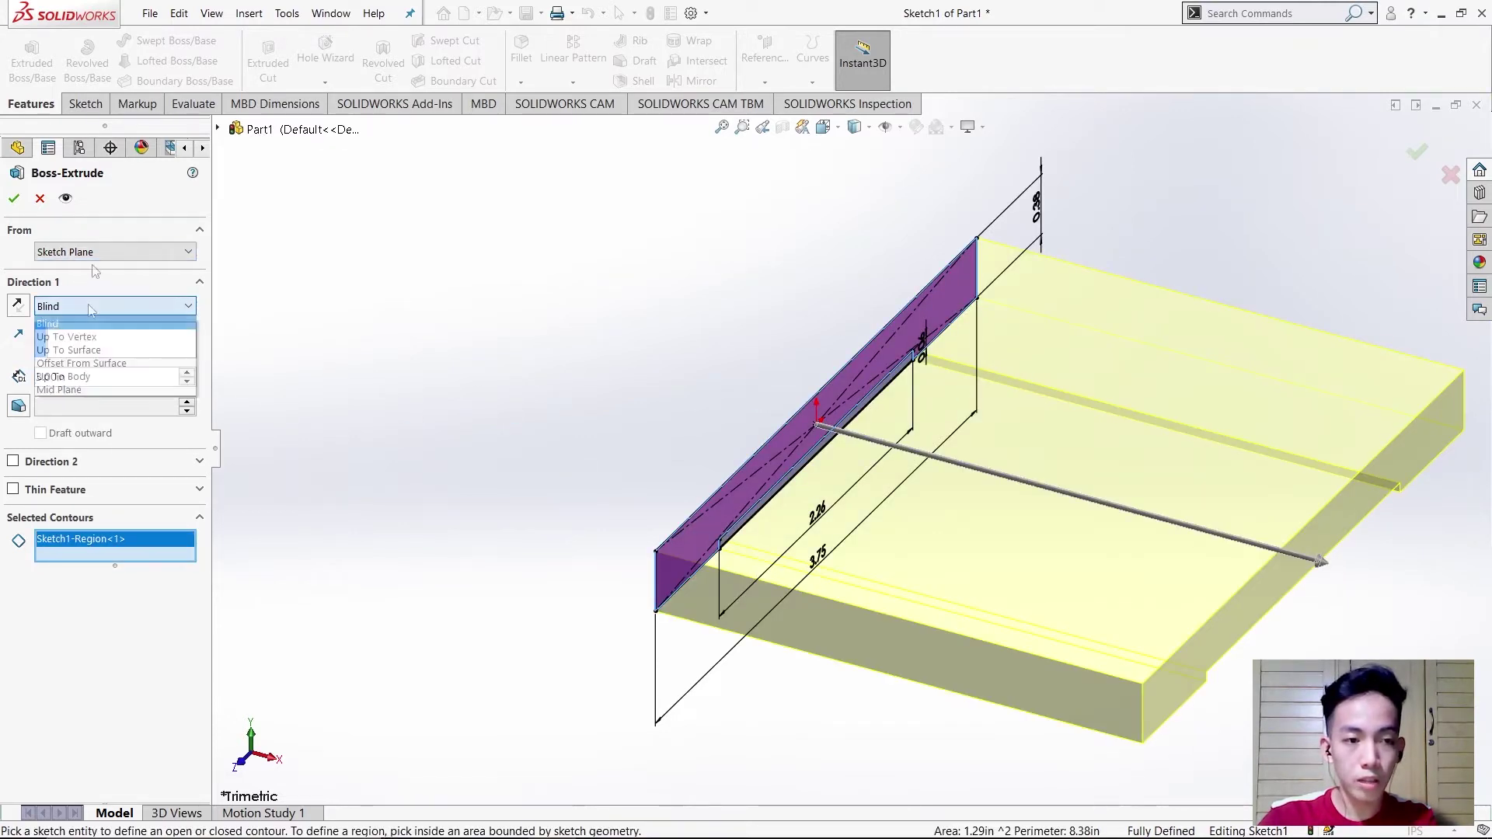
{"action": "left_click", "coordinate": [78, 390]}
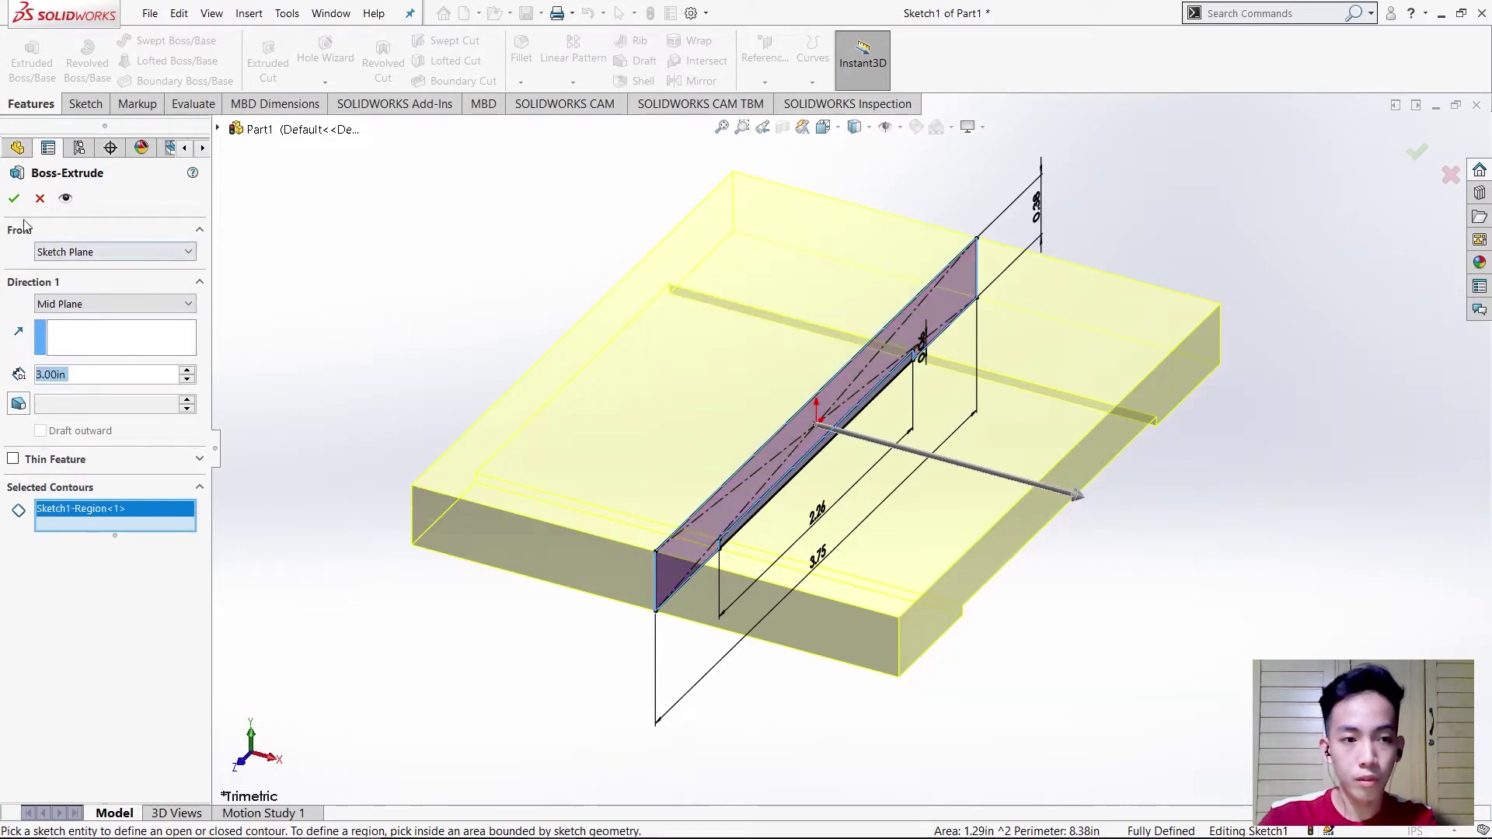
{"action": "key", "text": "Return"}
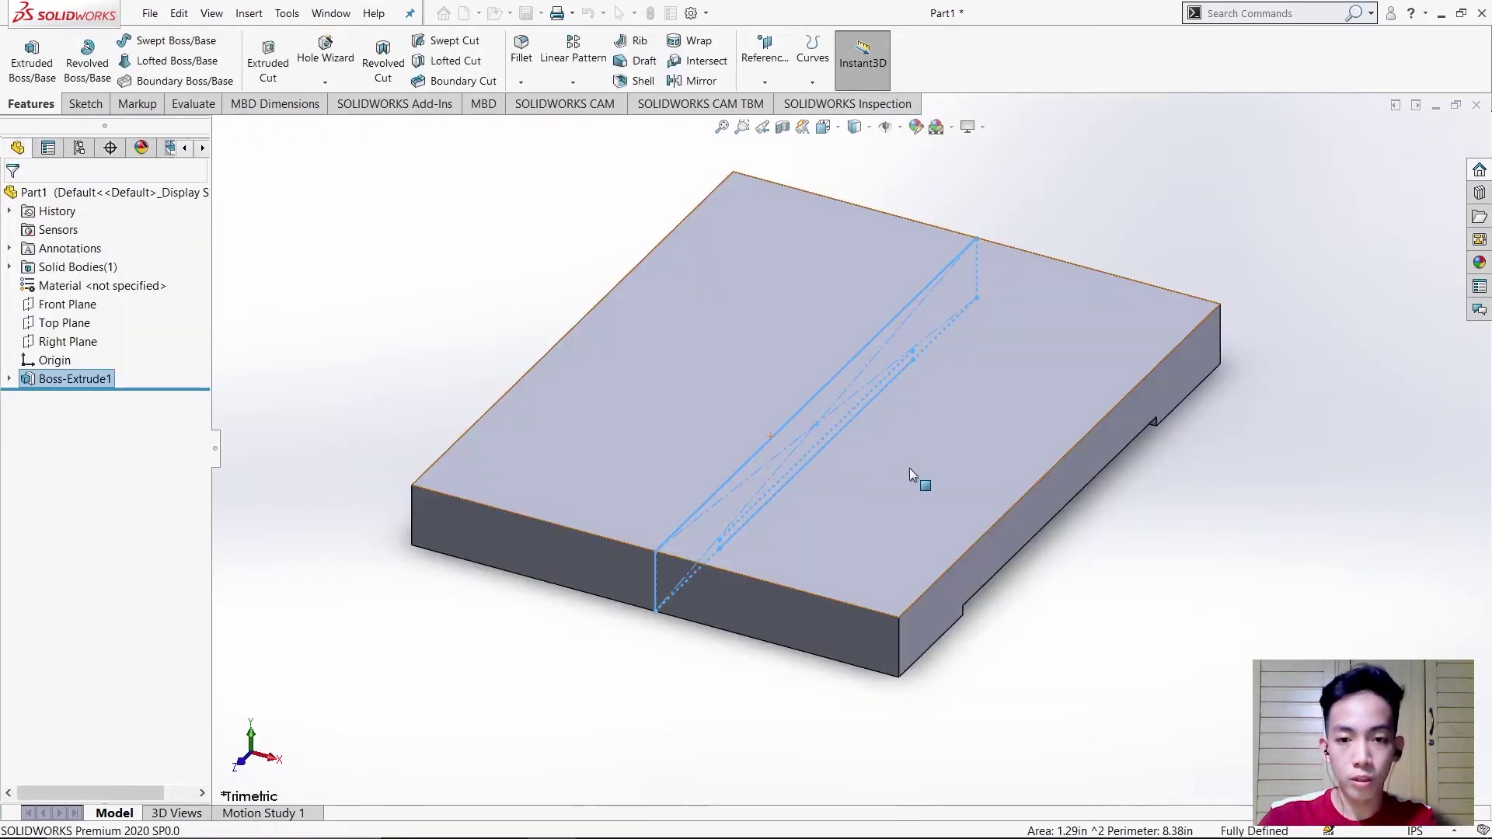
{"action": "key", "text": "alt+Tab"}
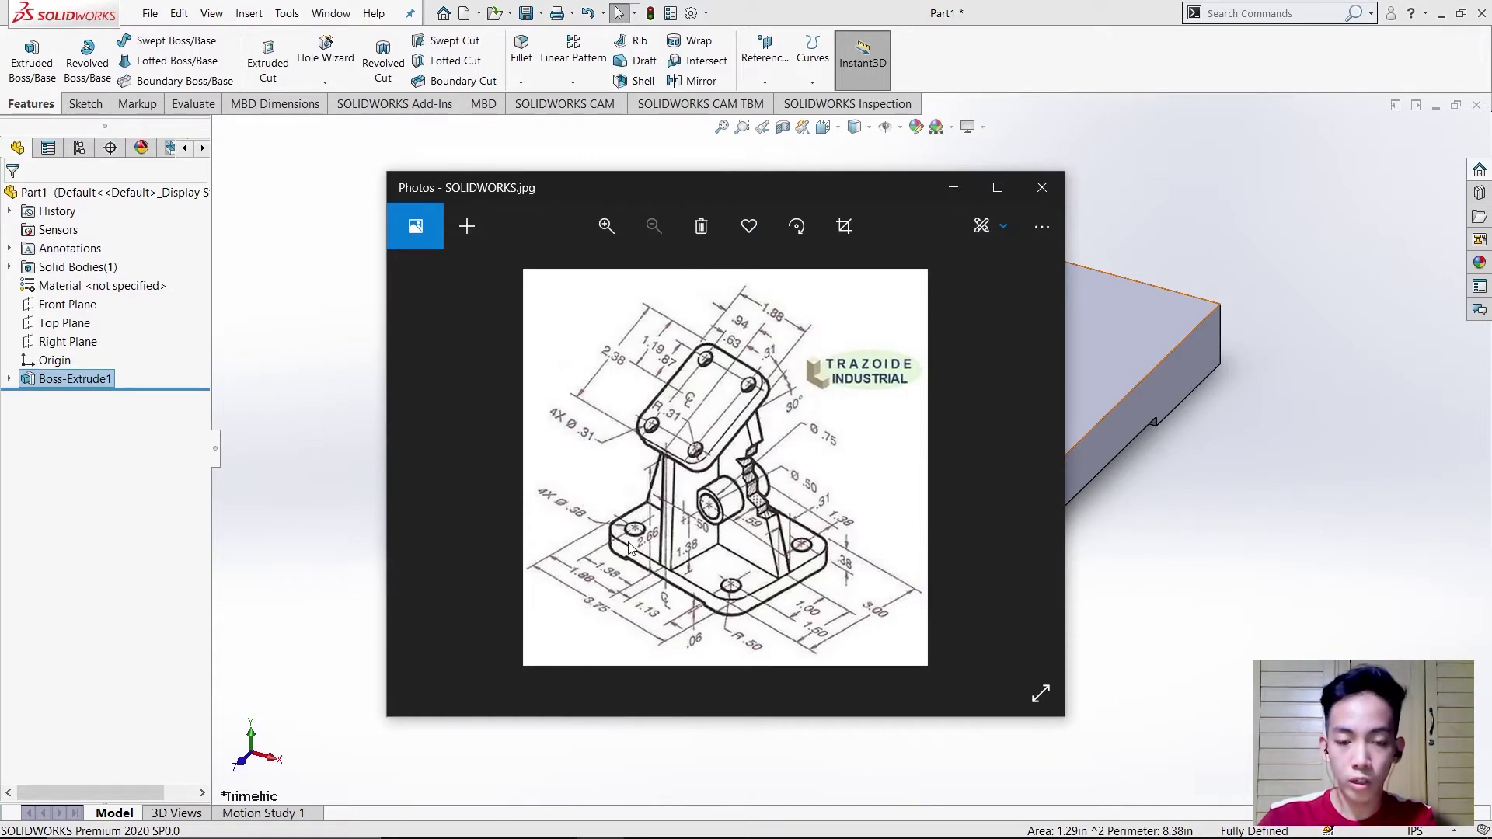
{"action": "key", "text": "alt+Tab"}
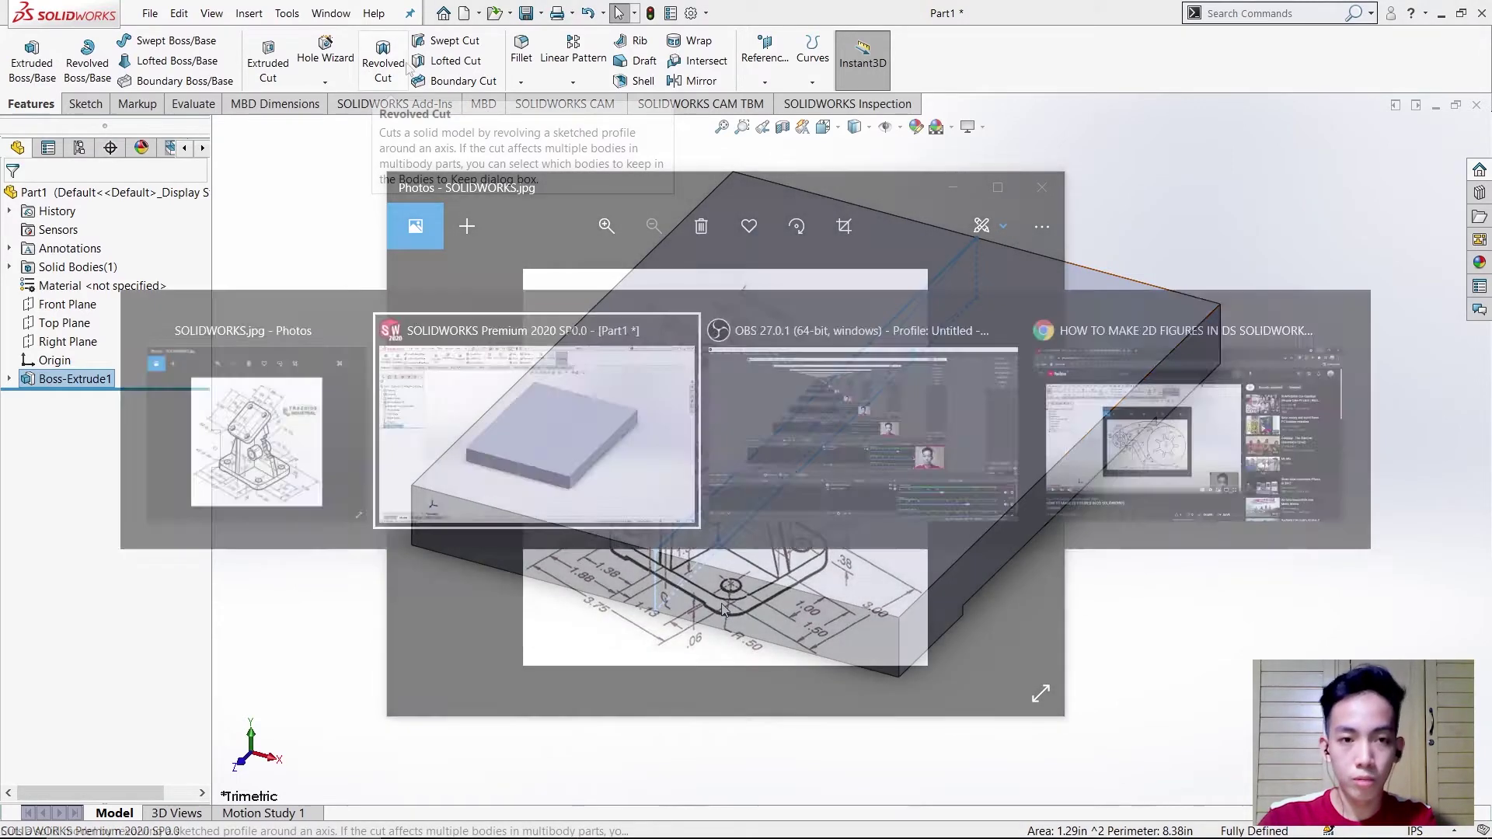
Fillet the plate's four vertical corner edges with a 0.5 in radius.
{"action": "left_click", "coordinate": [521, 51]}
{"action": "left_click", "coordinate": [109, 561]}
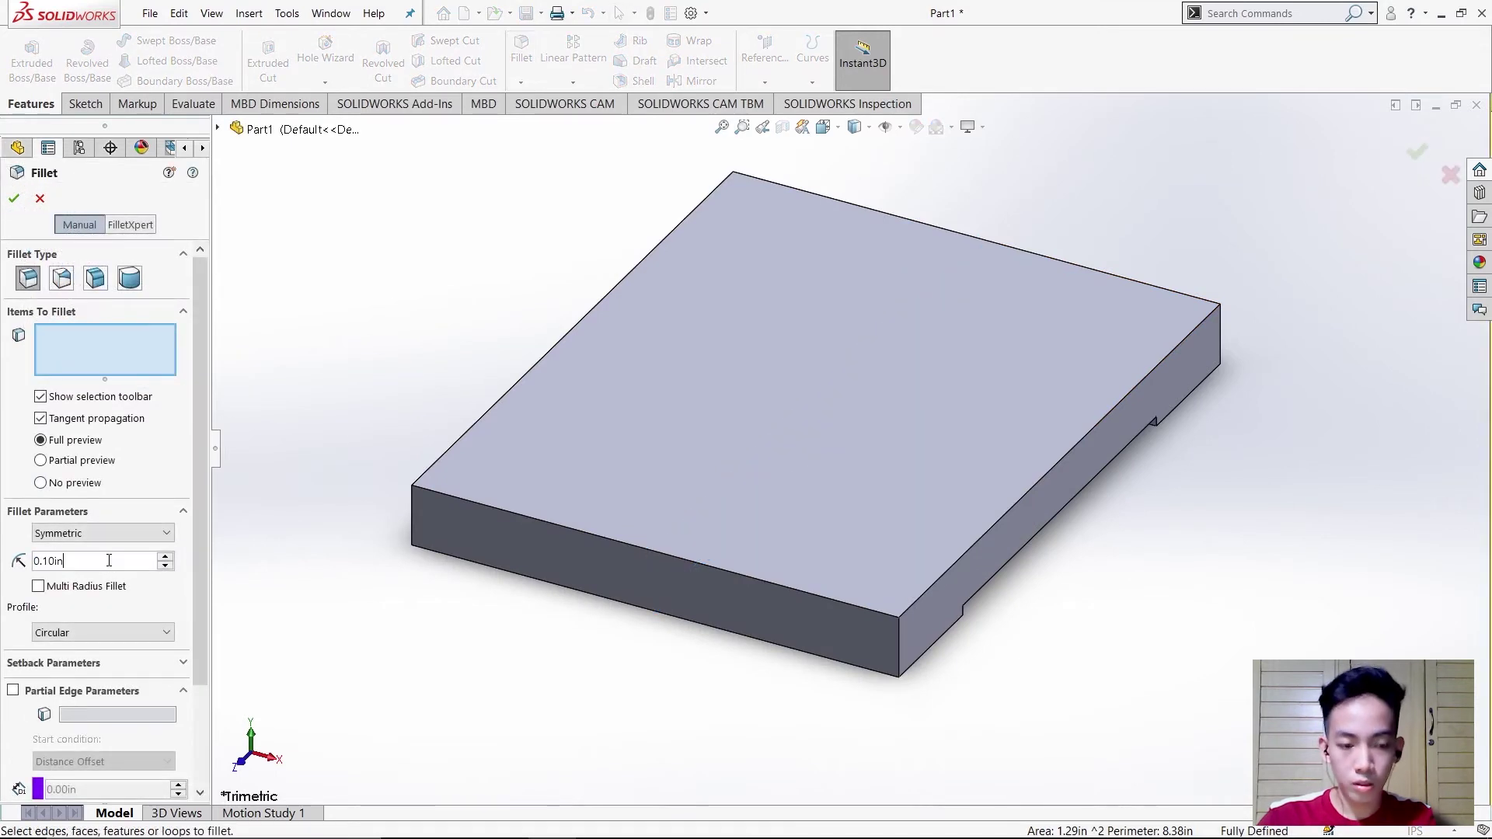
{"action": "key", "text": "BackSpace"}
{"action": "key", "text": "BackSpace"}
{"action": "key", "text": "BackSpace"}
{"action": "key", "text": "BackSpace"}
{"action": "key", "text": "BackSpace"}
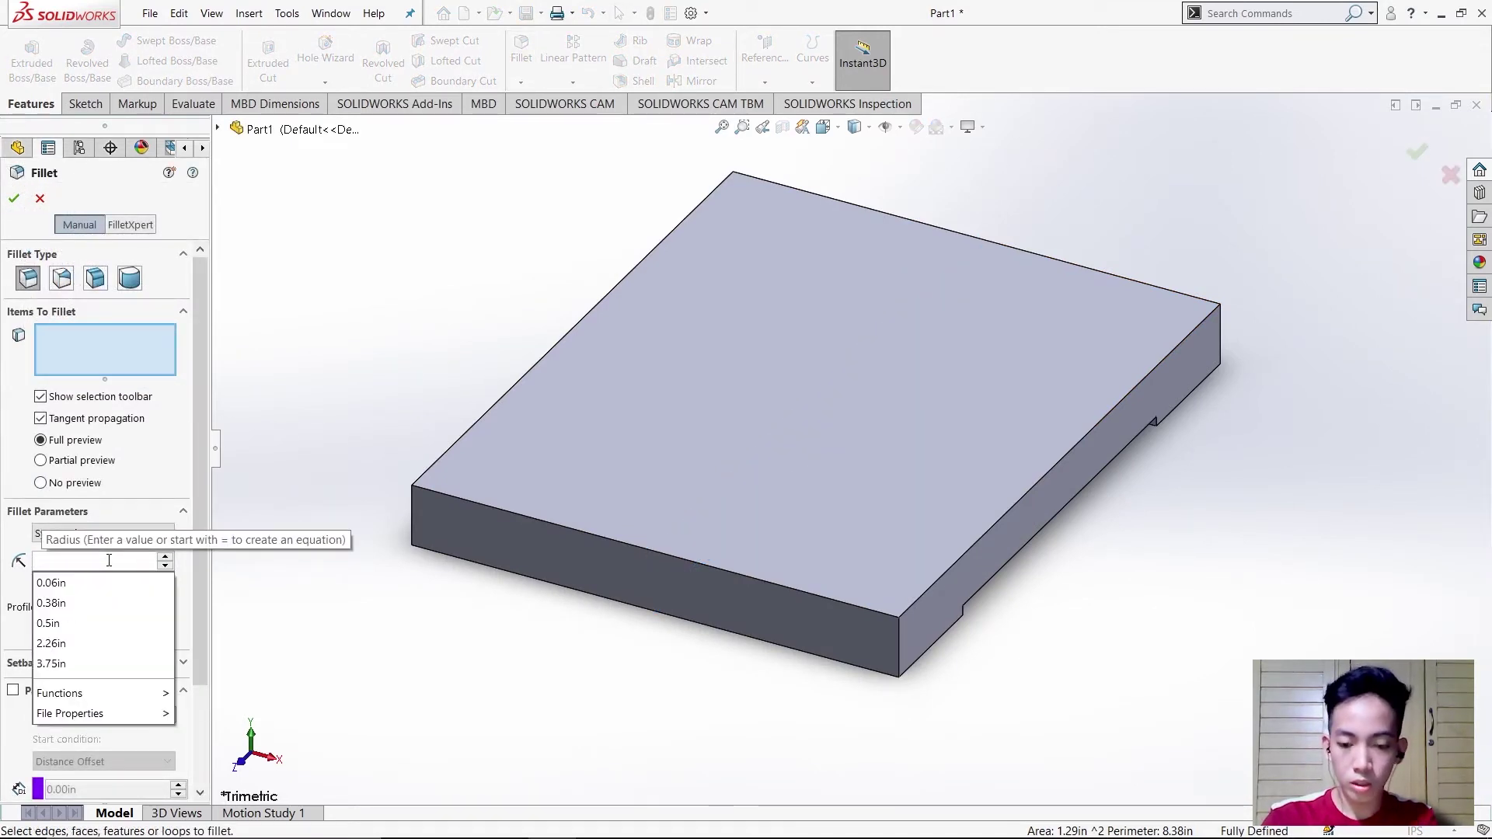
{"action": "type", "text": "0.5"}
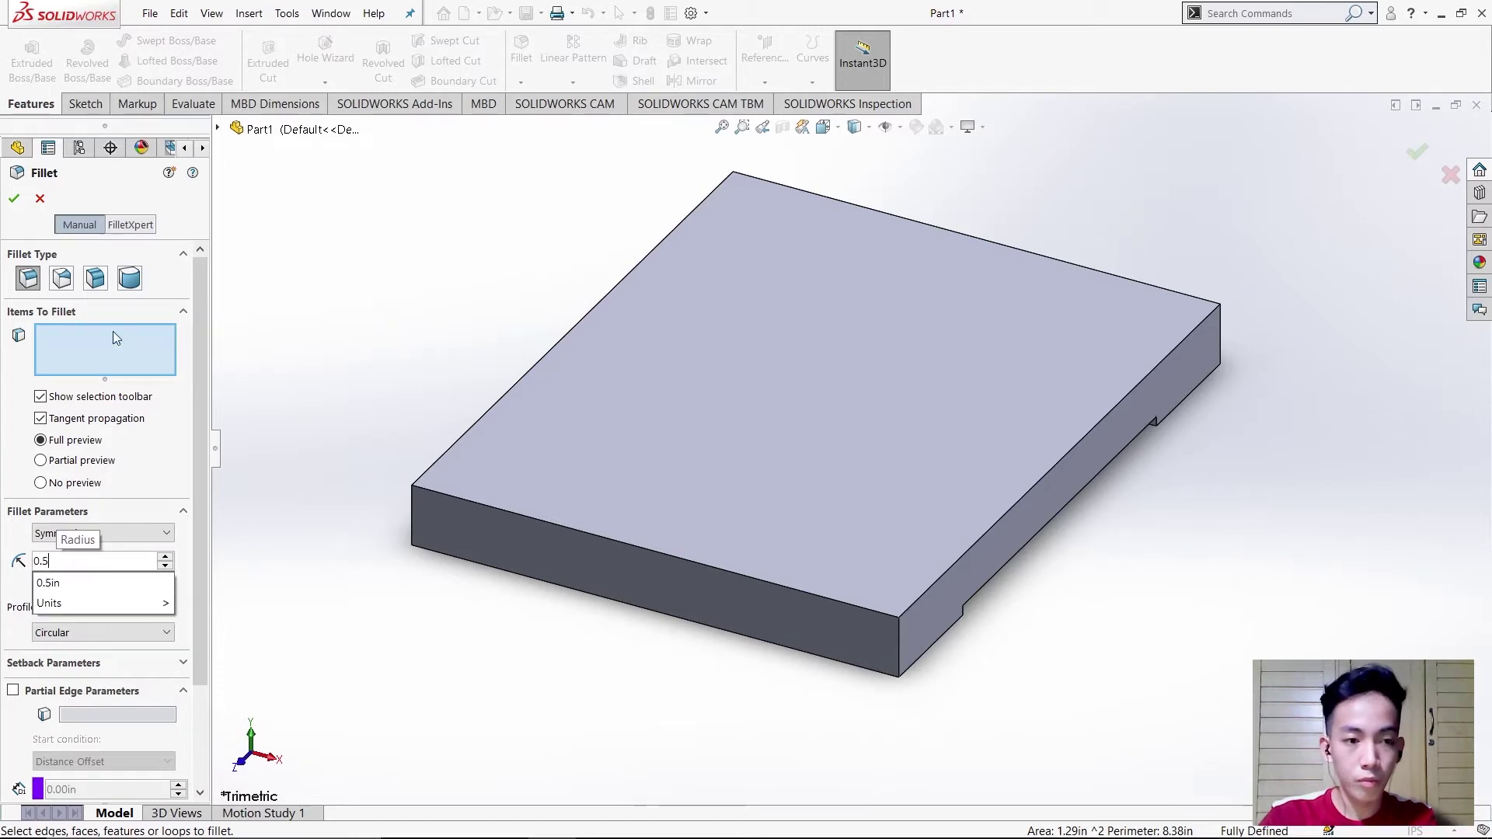
{"action": "key", "text": "Return"}
{"action": "middle_click_drag", "start_coordinate": [783, 667], "coordinate": [720, 587]}
{"action": "left_click", "coordinate": [740, 577]}
{"action": "middle_click_drag", "start_coordinate": [435, 388], "coordinate": [614, 500]}
{"action": "left_click", "coordinate": [810, 473]}
{"action": "left_click", "coordinate": [693, 480]}
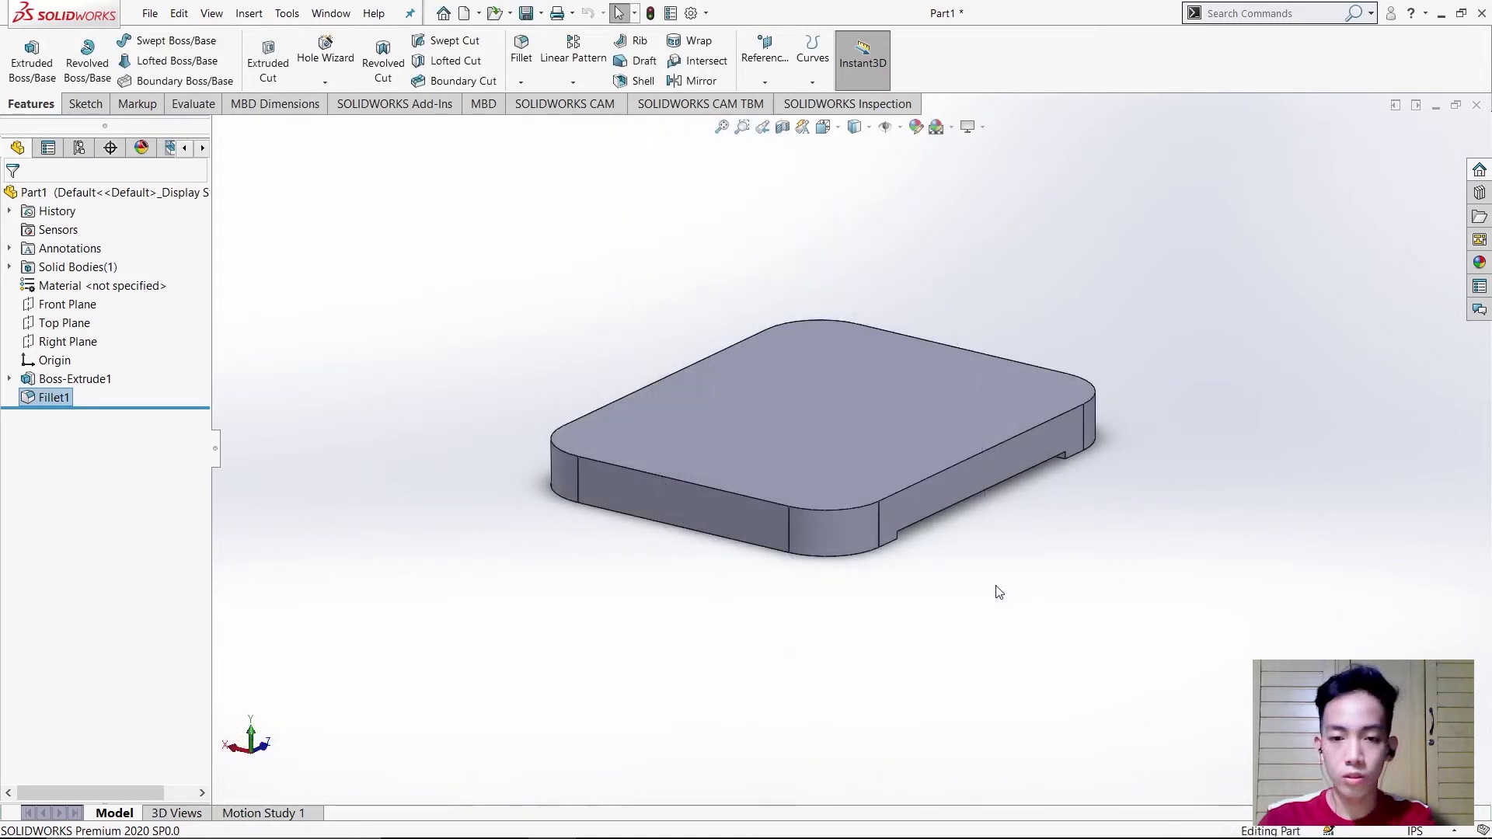
Switch to isometric view, then view the plate from another corner.
{"action": "key", "text": "space"}
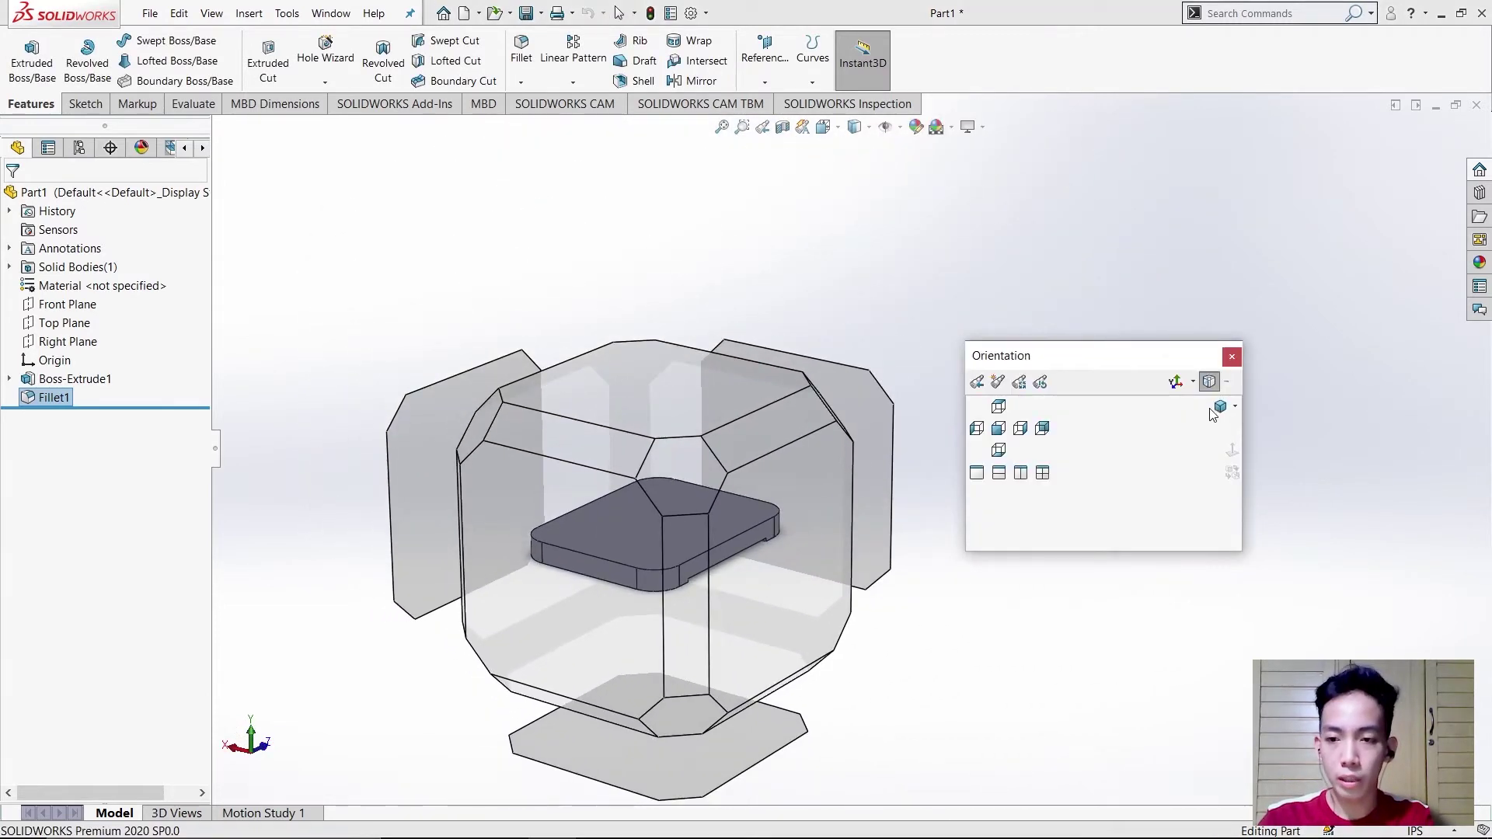
{"action": "left_click", "coordinate": [1236, 405]}
{"action": "left_click", "coordinate": [1251, 421]}
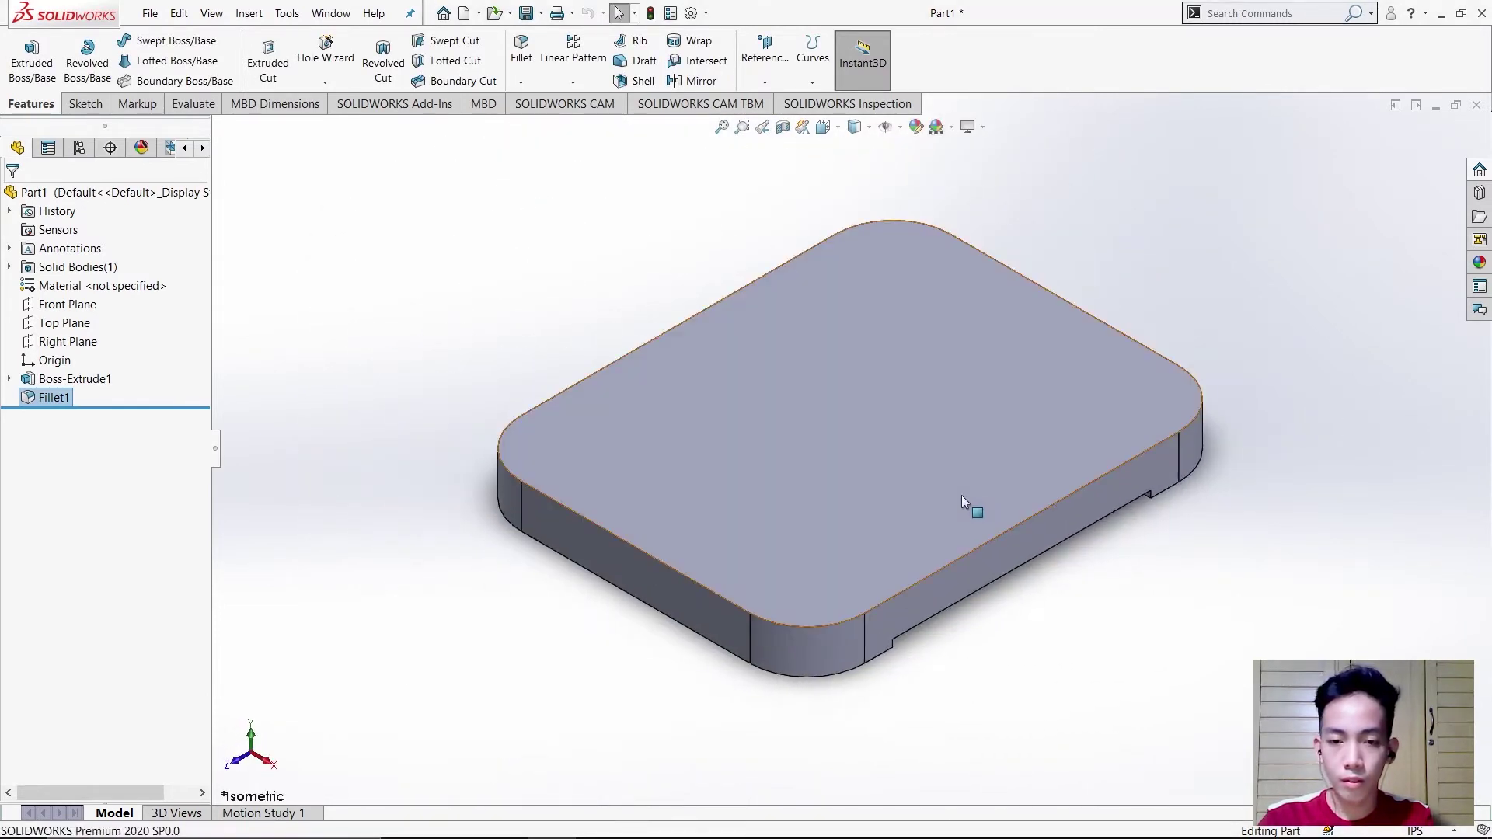
{"action": "key", "text": "space"}
{"action": "left_click", "coordinate": [827, 446]}
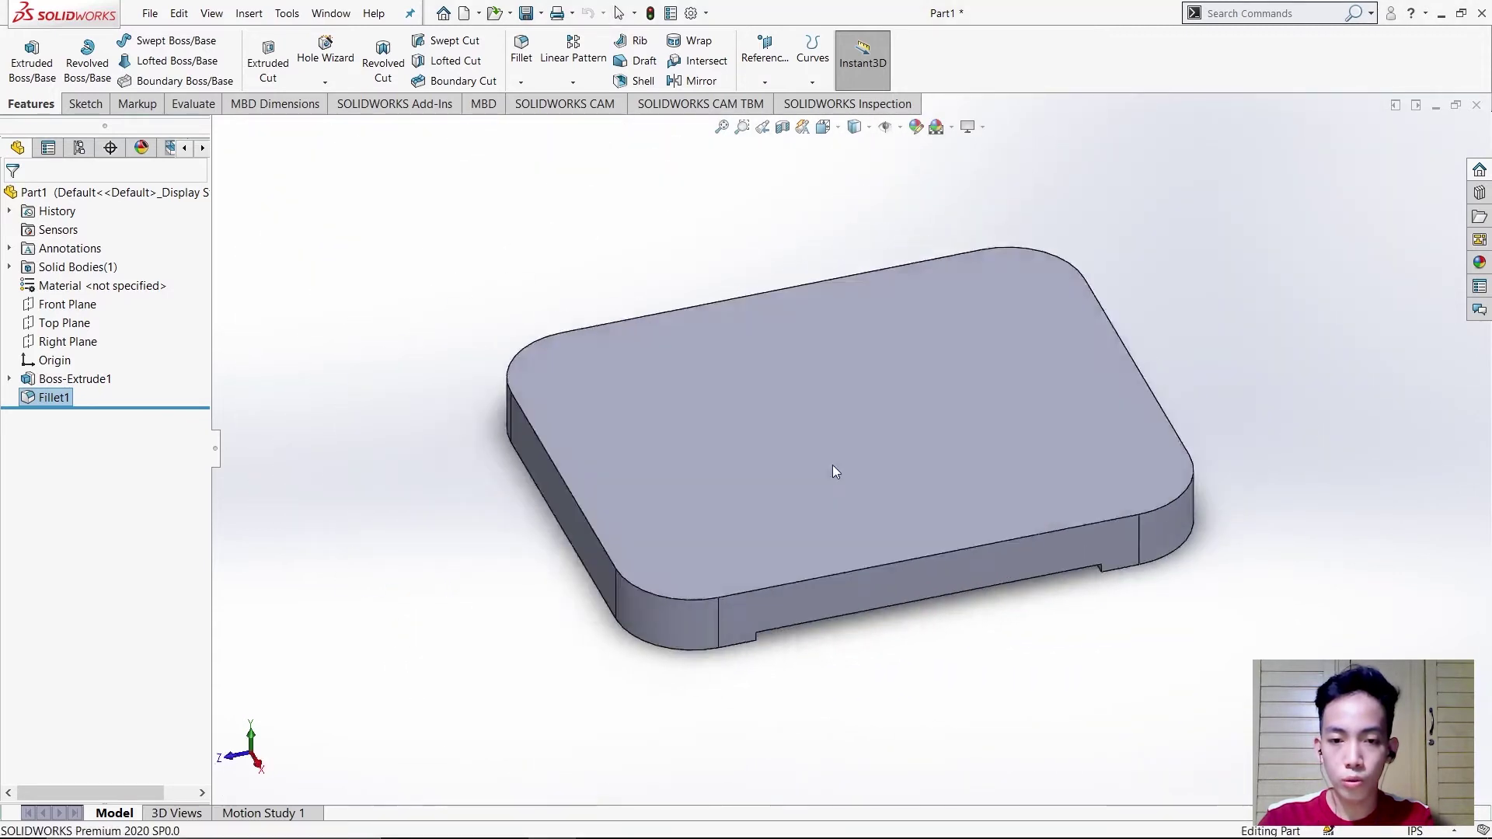
{"action": "right_click", "coordinate": [68, 304]}
On a Front Plane sketch in Back view, draw vertical and angled centerlines from the plate corner.
{"action": "left_click", "coordinate": [109, 273]}
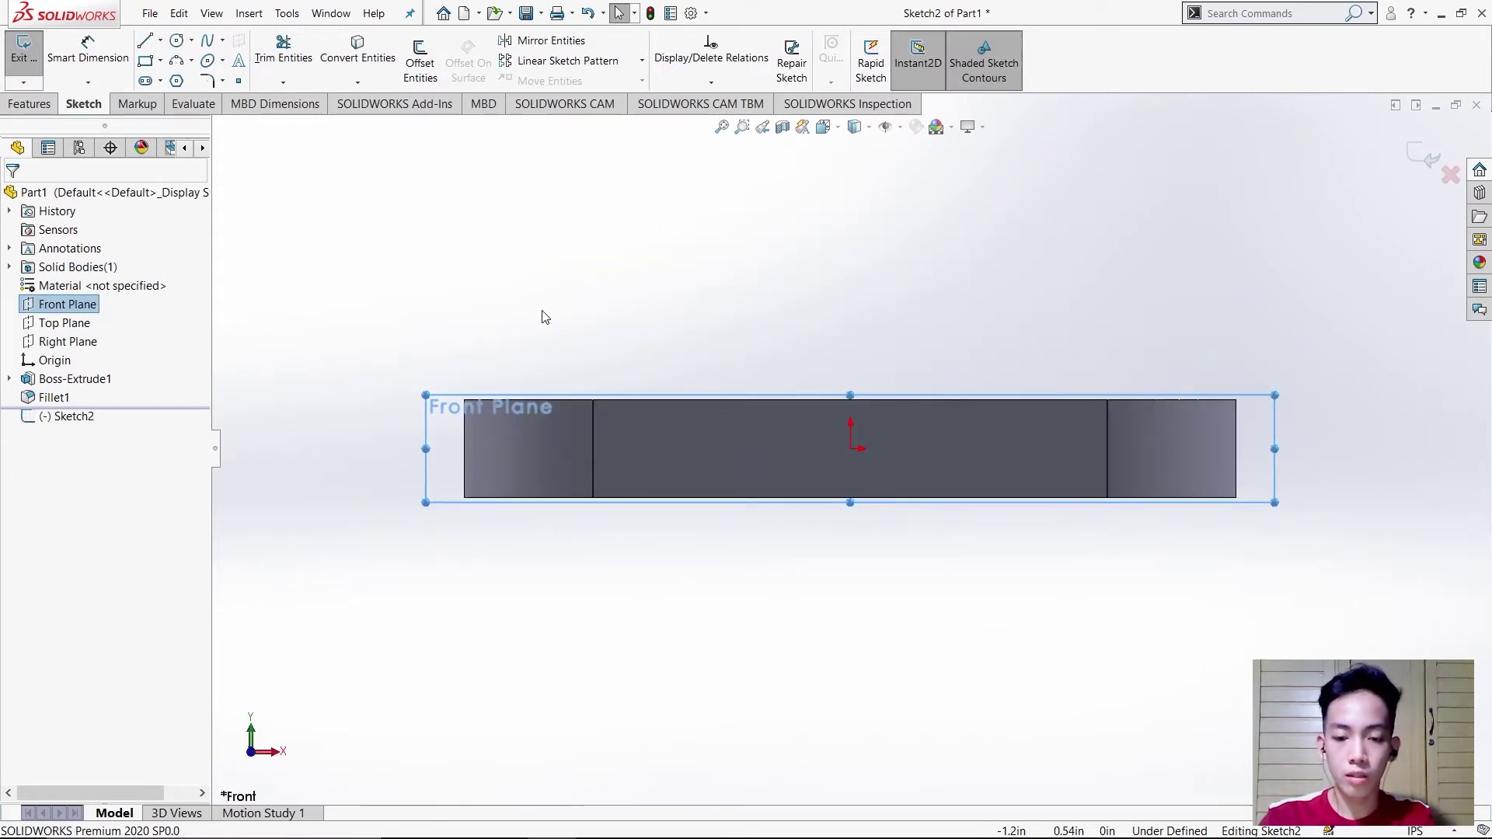
{"action": "key", "text": "ctrl+8"}
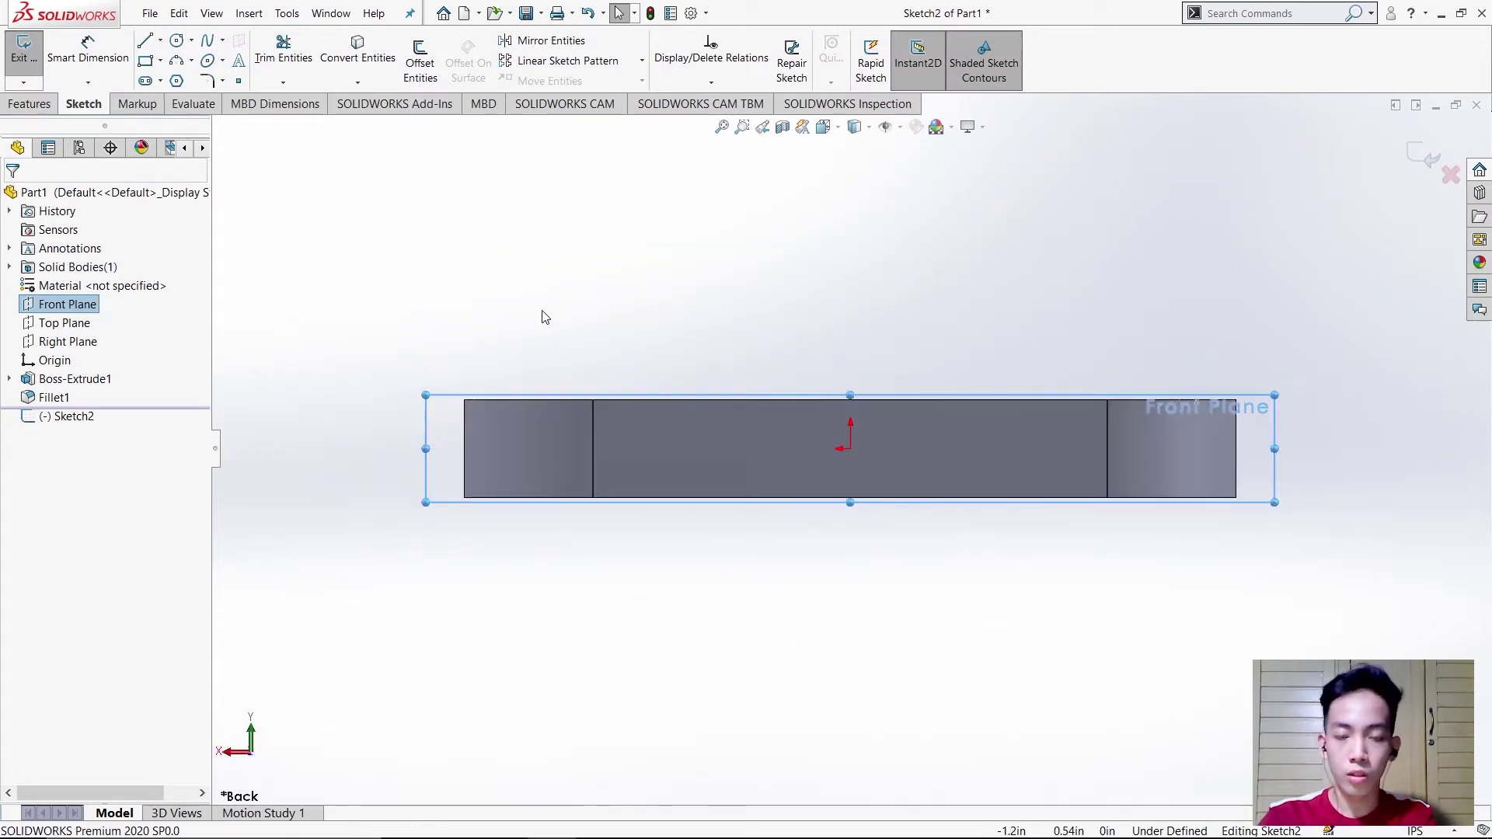
{"action": "left_click", "coordinate": [162, 40]}
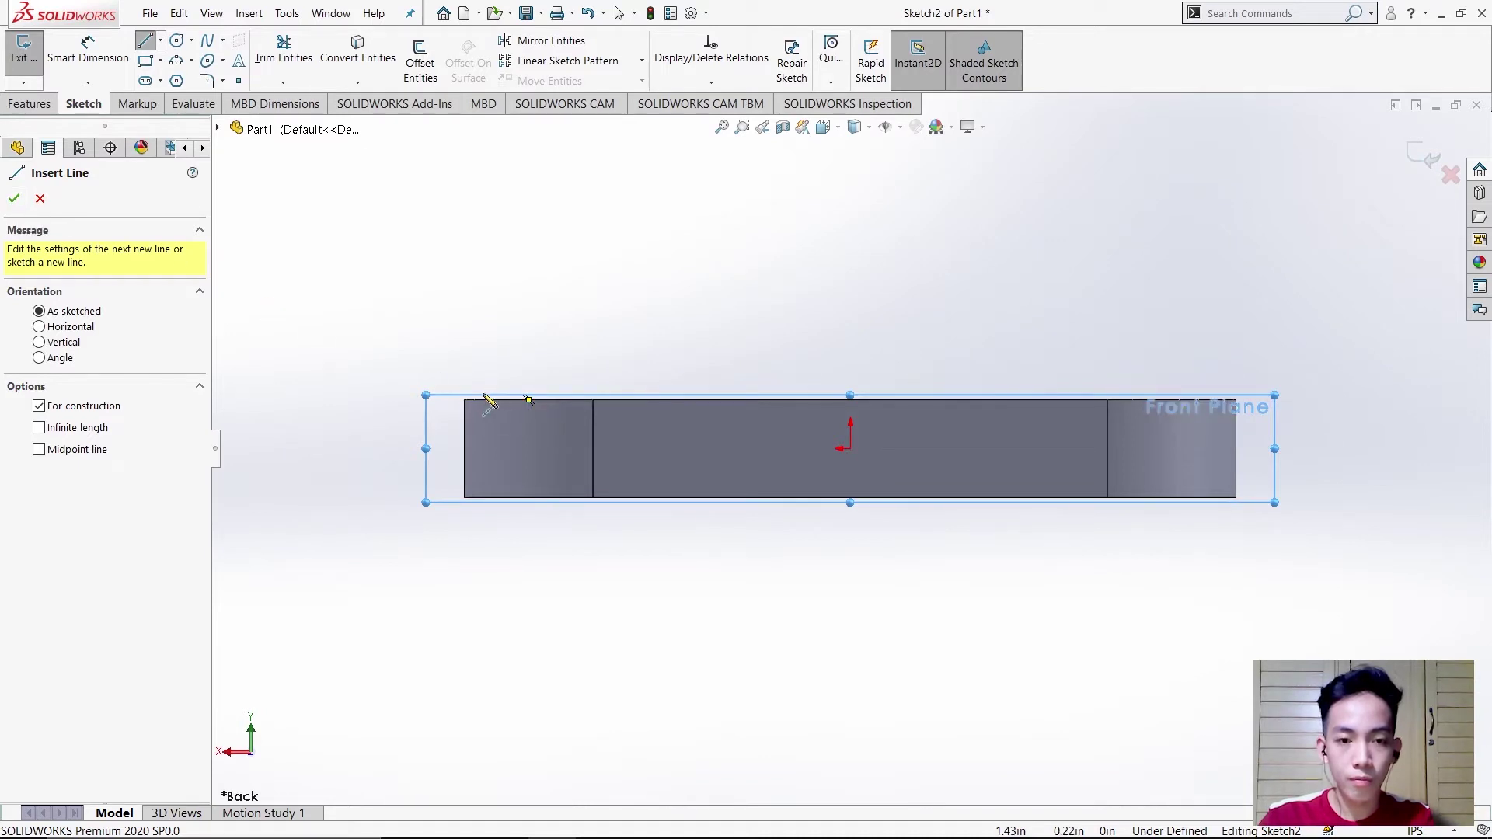
{"action": "left_click", "coordinate": [464, 401]}
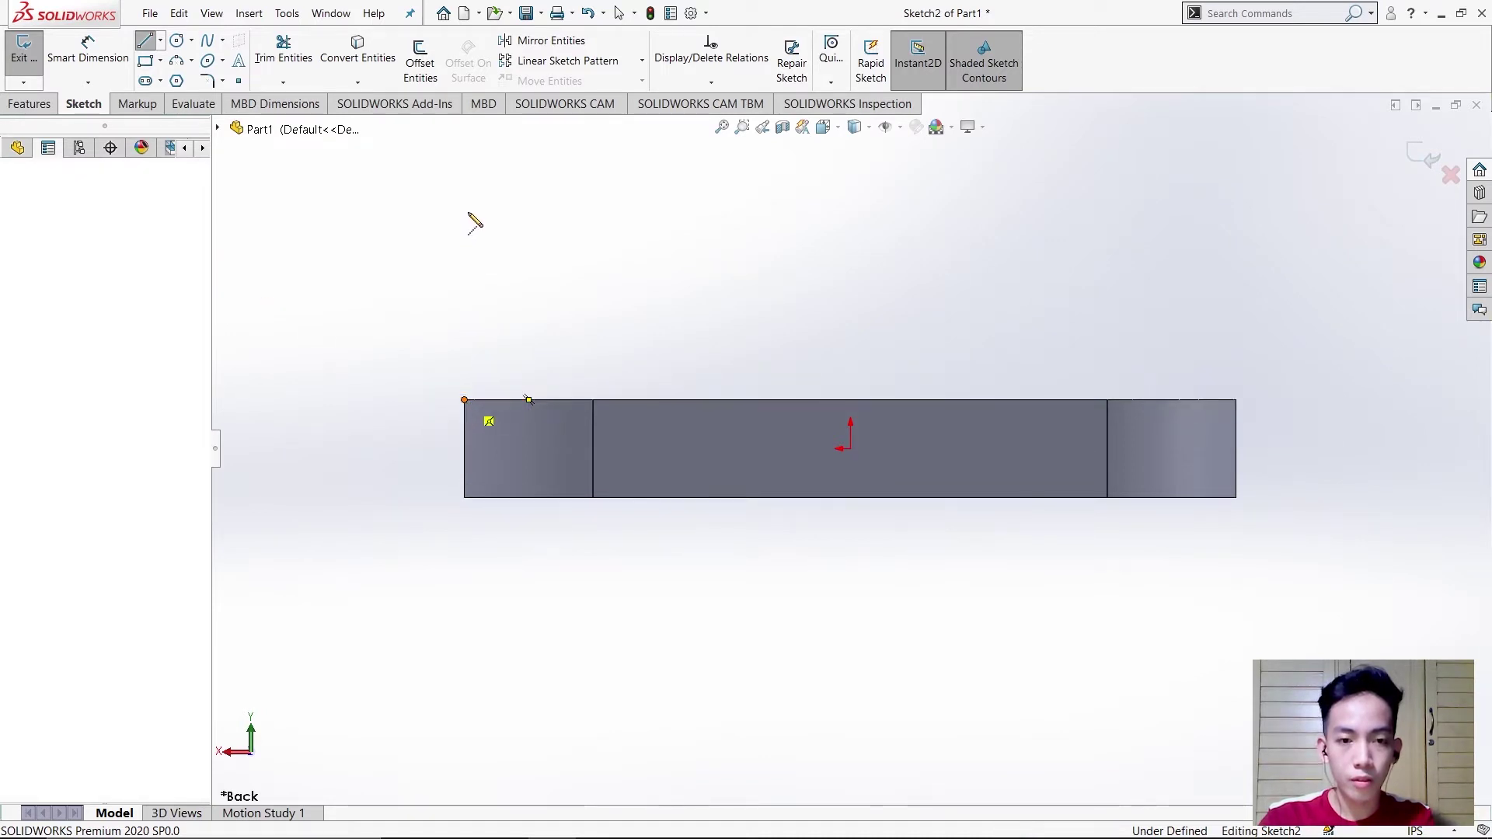
{"action": "left_click", "coordinate": [658, 207]}
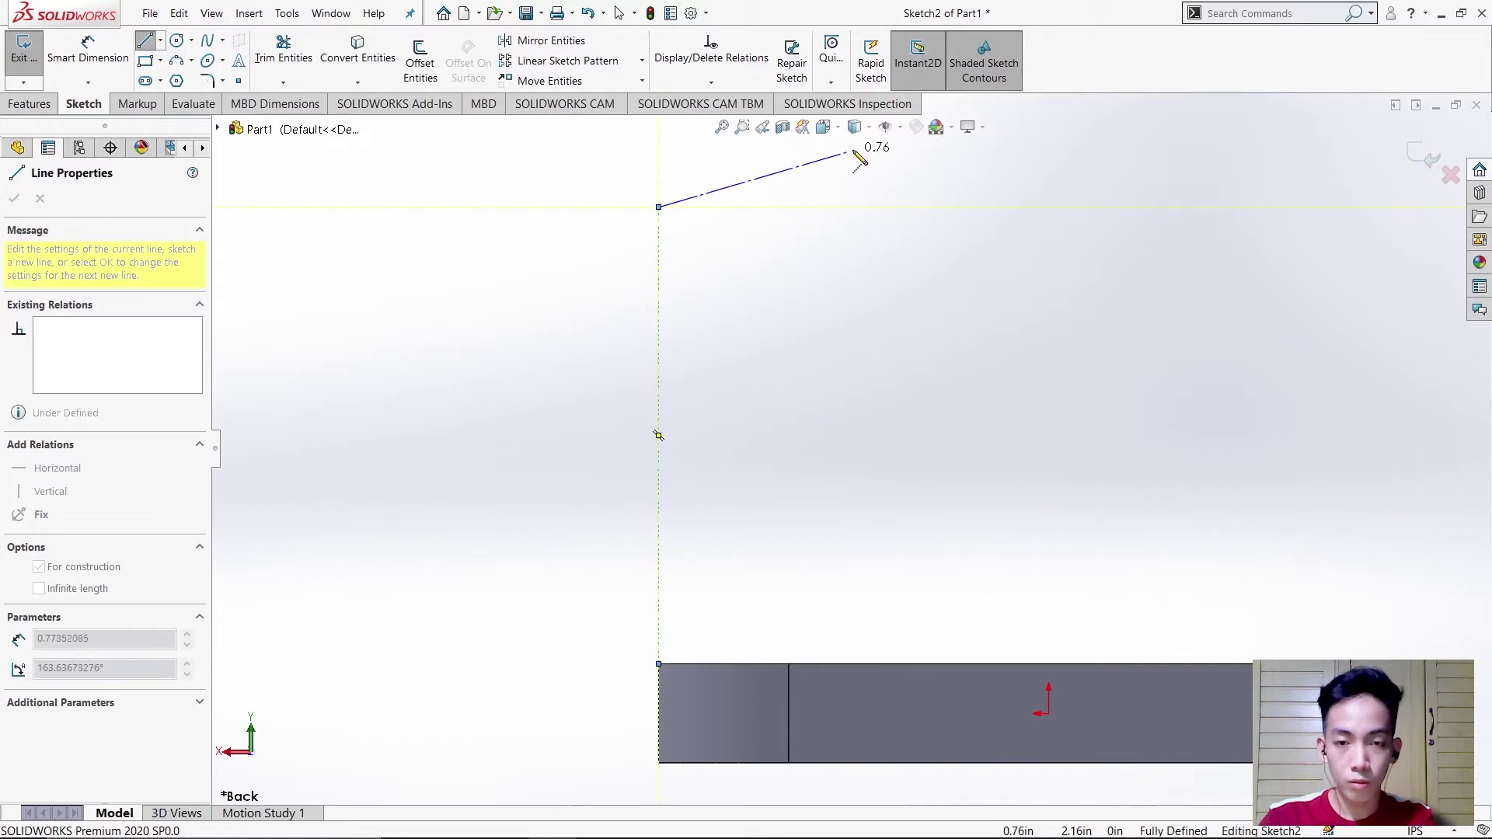
{"action": "left_click", "coordinate": [862, 150]}
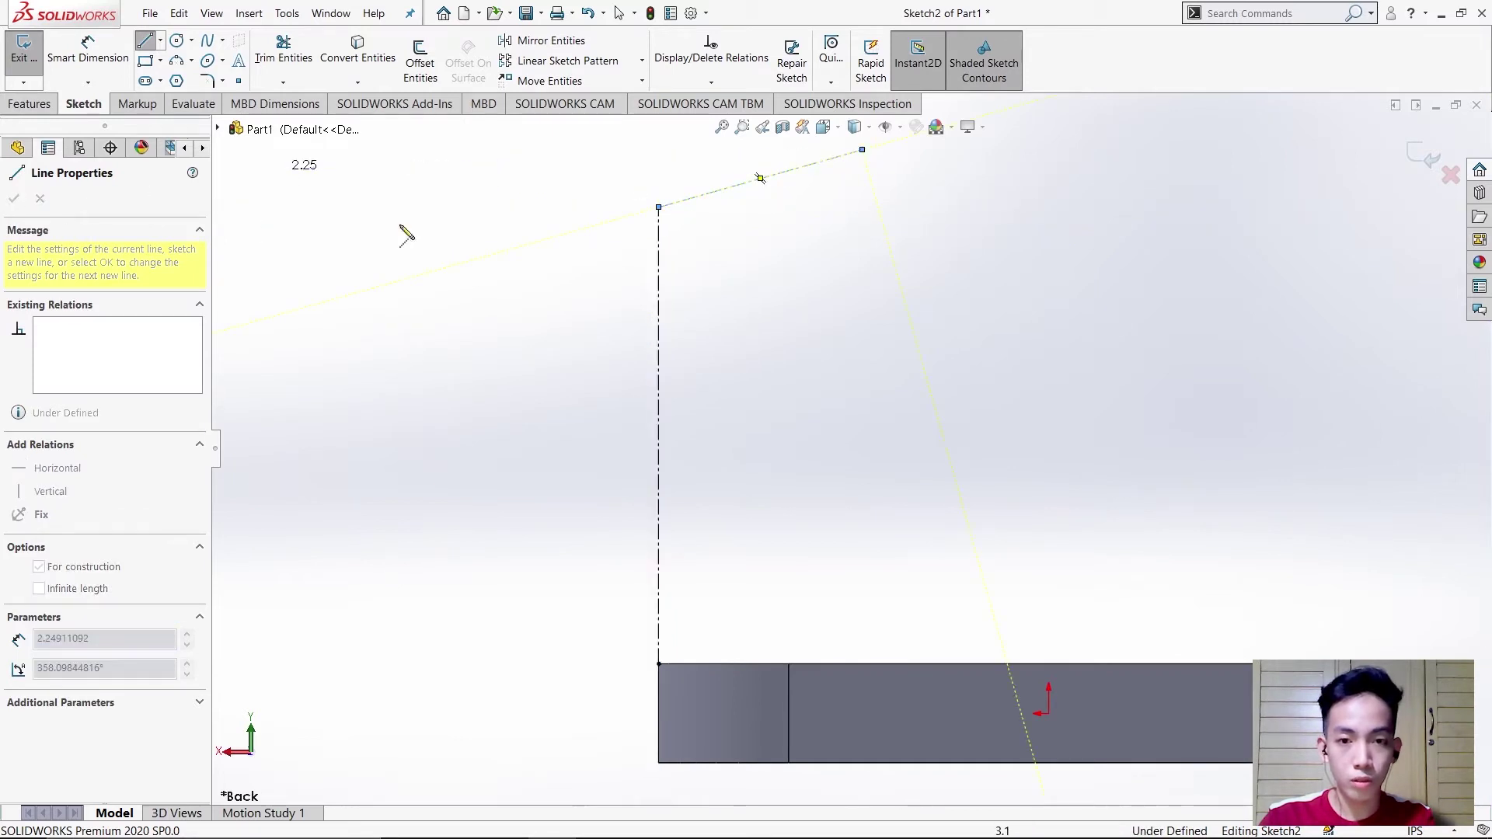
{"action": "key", "text": "Escape"}
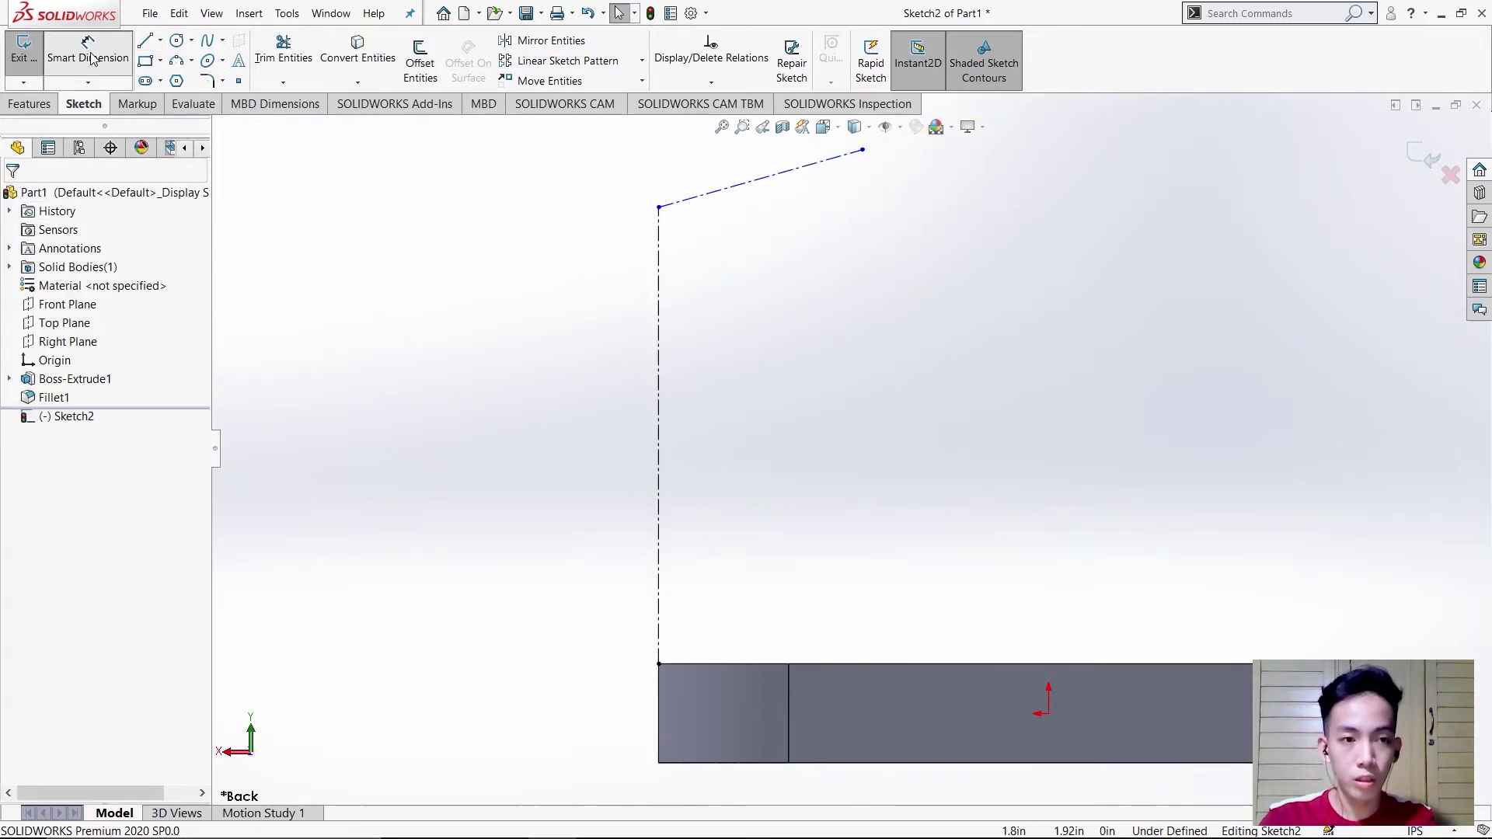
Dimension the vertical centerline to 2.66 and the angled centerline to 2.38.
{"action": "left_click", "coordinate": [91, 59]}
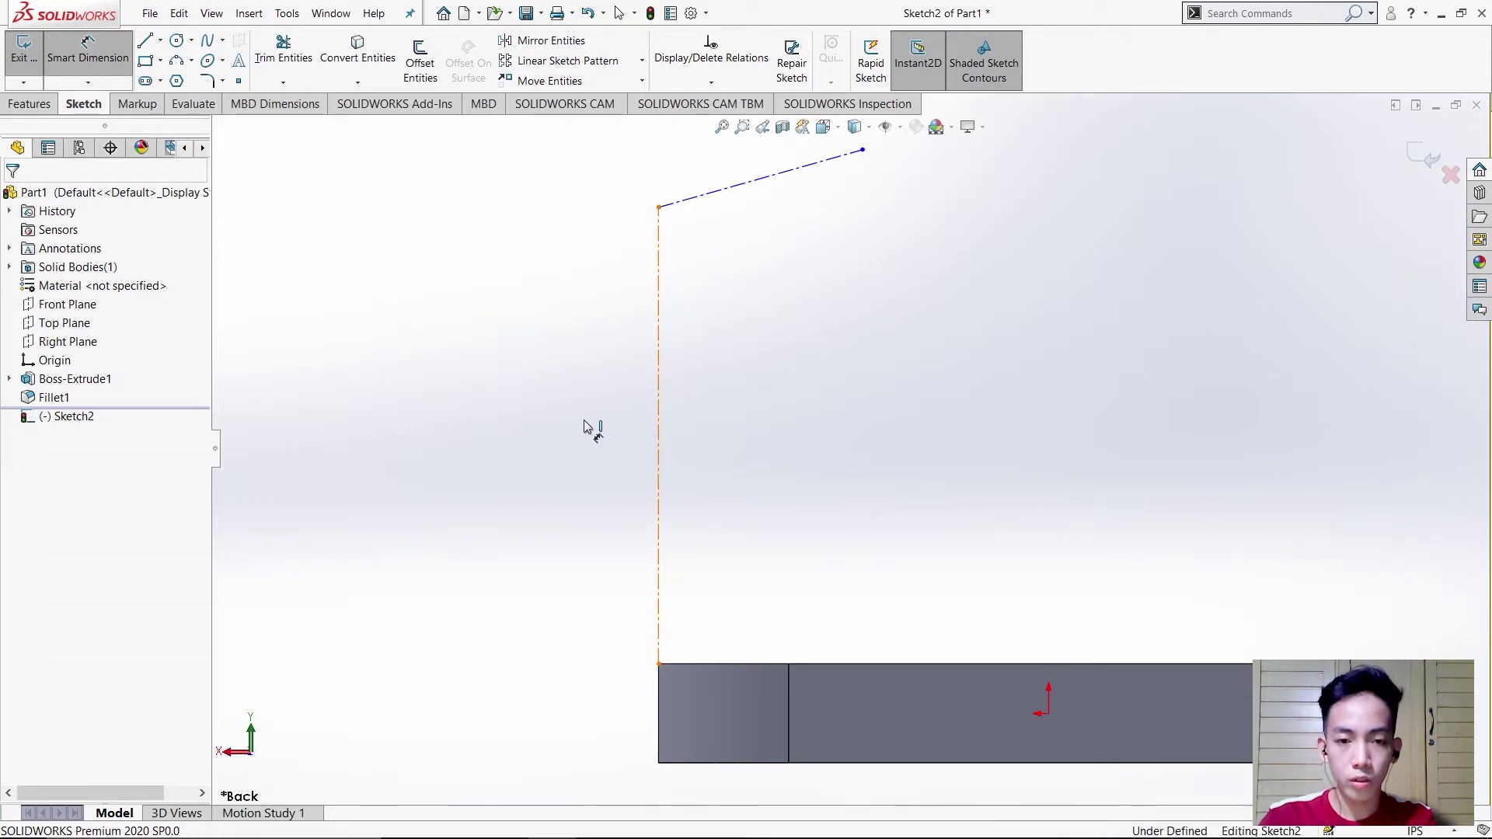
{"action": "left_click", "coordinate": [659, 427]}
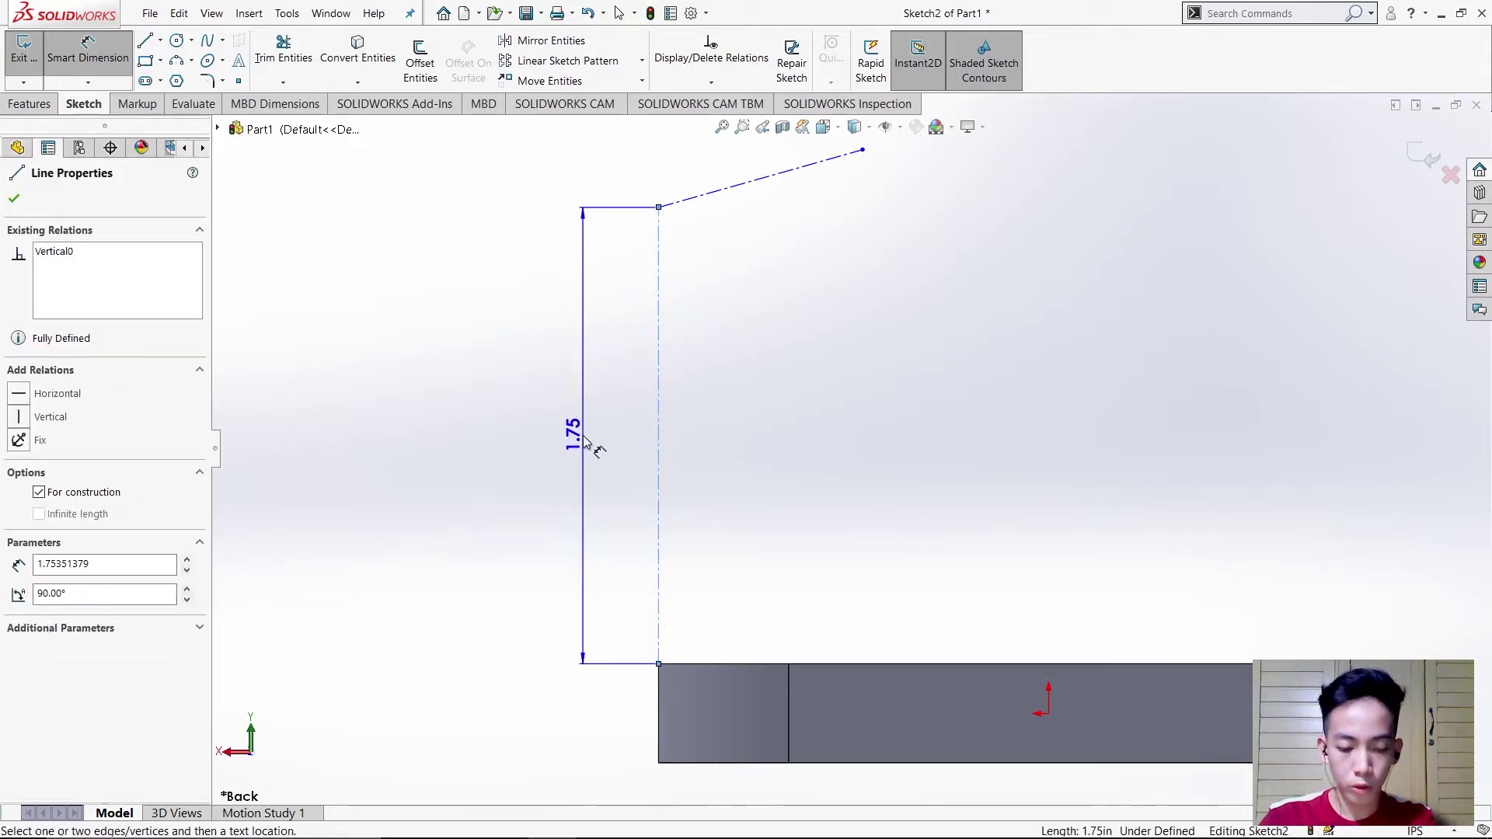
{"action": "key", "text": "Escape"}
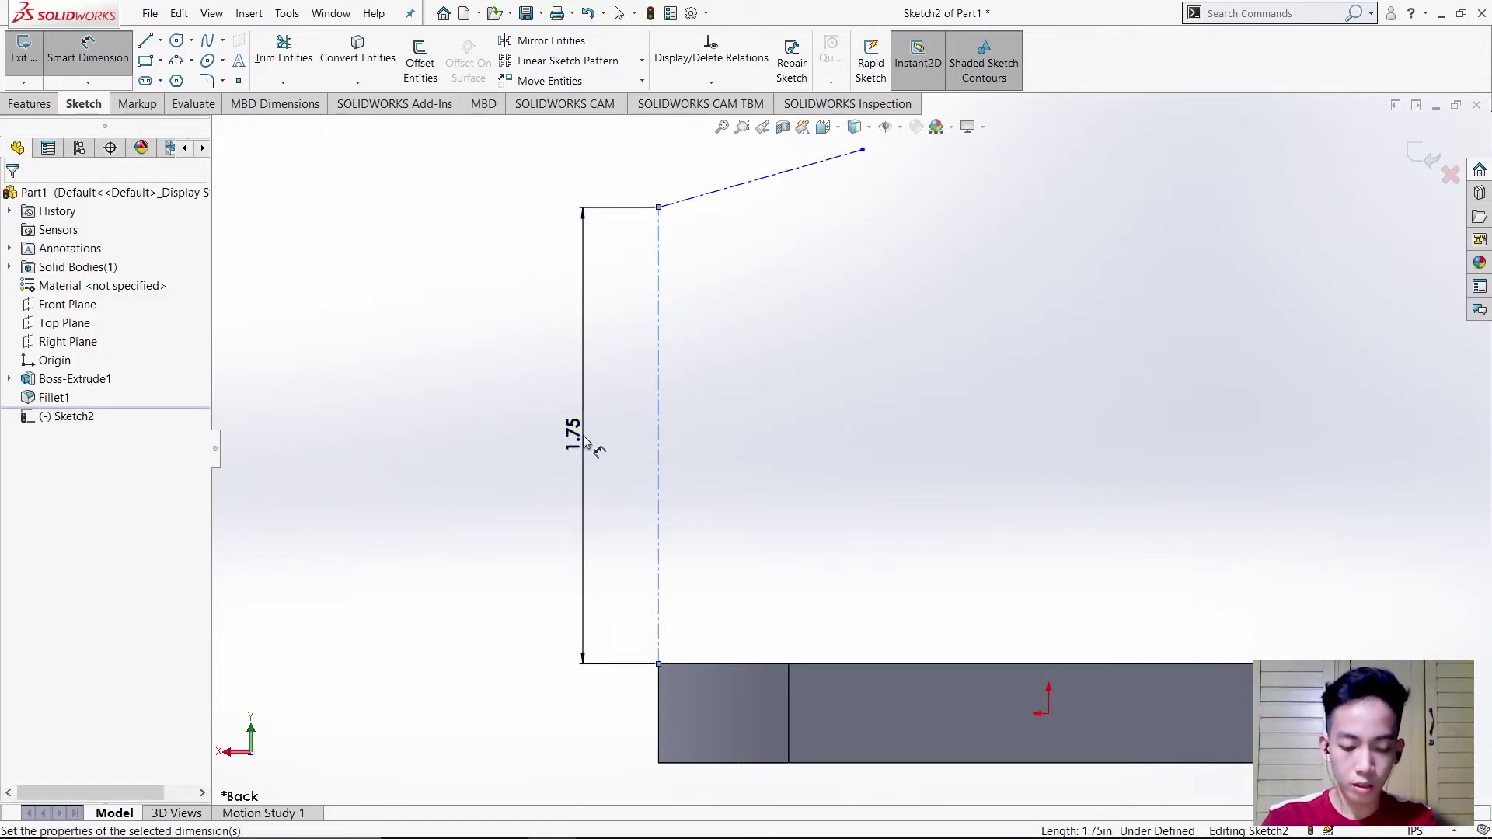
{"action": "double_click", "coordinate": [584, 441]}
{"action": "type", "text": "2."}
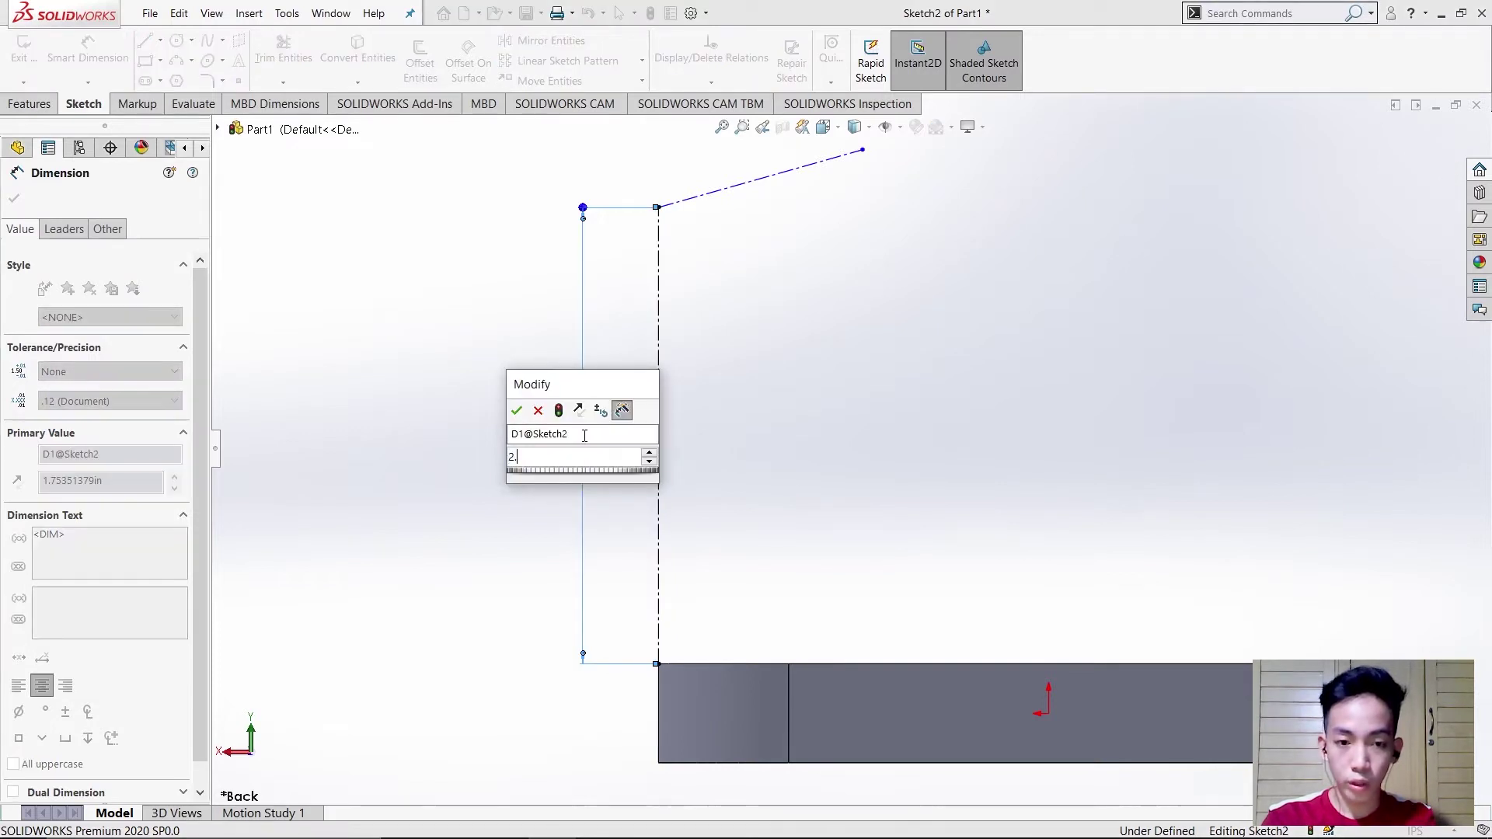
{"action": "type", "text": "66"}
{"action": "key", "text": "Return"}
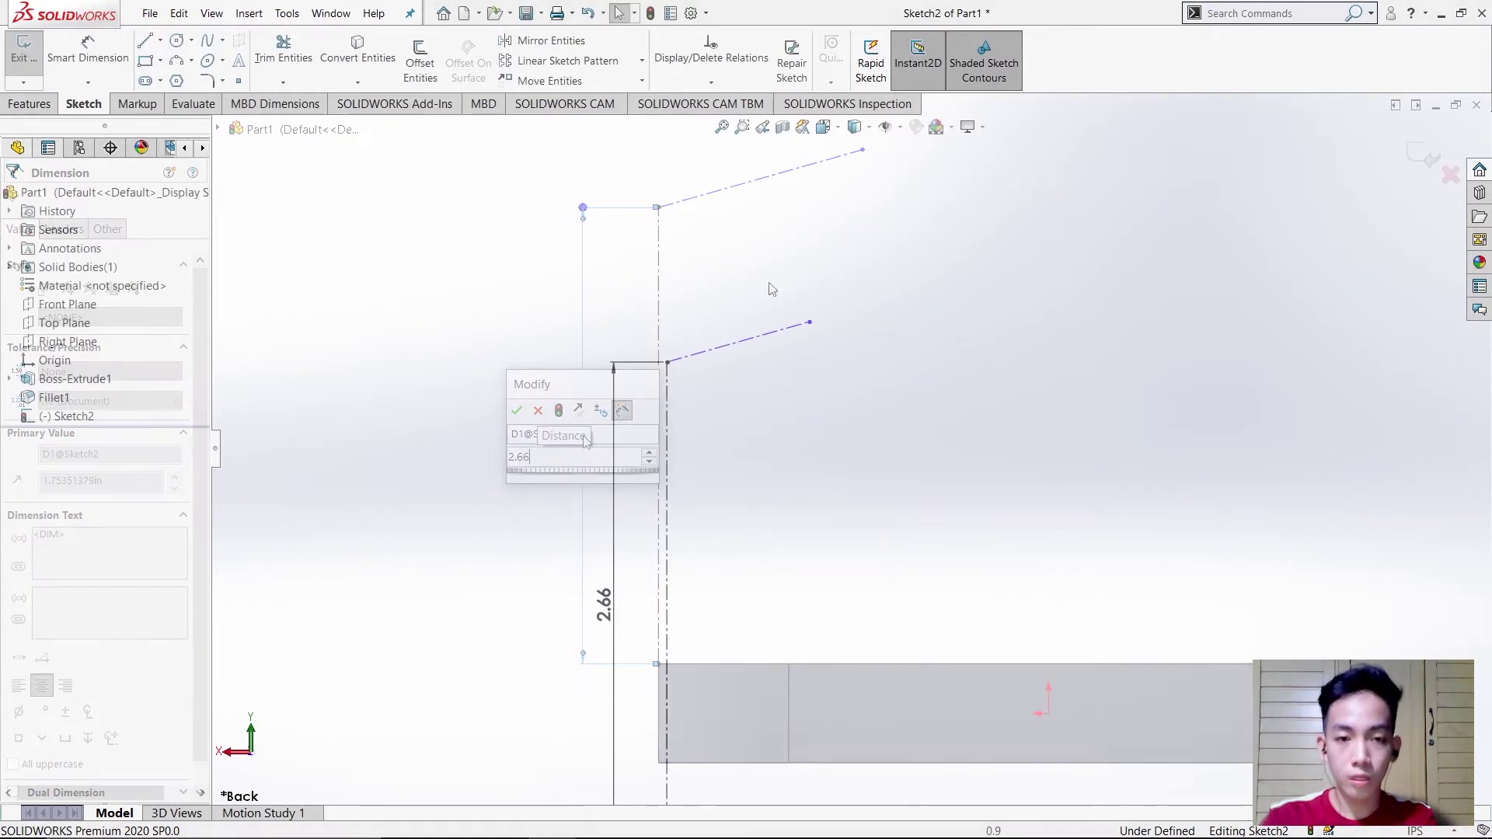
{"action": "left_click", "coordinate": [88, 70]}
{"action": "left_click", "coordinate": [758, 342]}
{"action": "left_click", "coordinate": [657, 226]}
{"action": "type", "text": "2.38"}
{"action": "key", "text": "Return"}
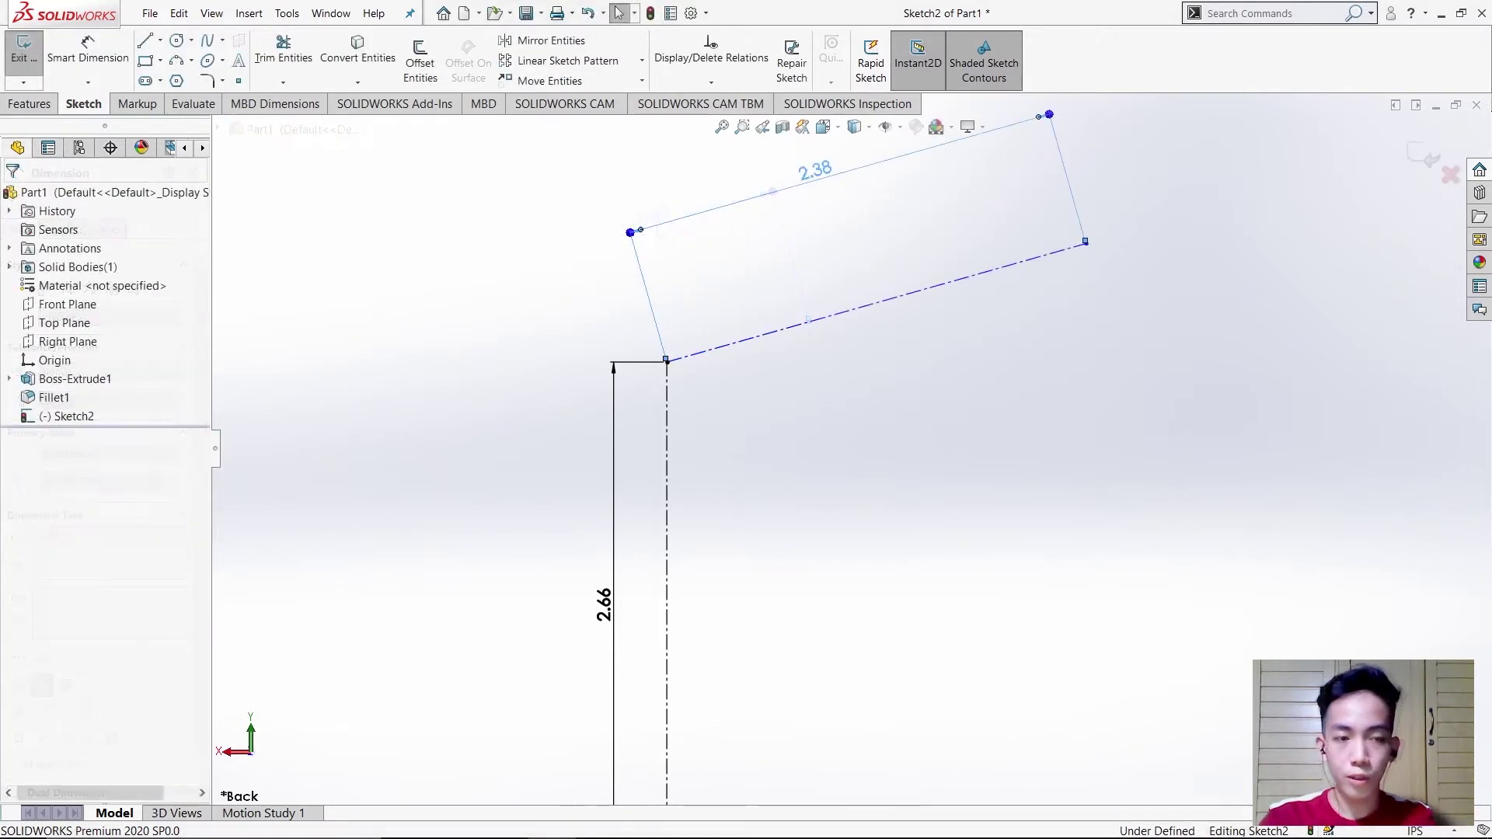
Dimension the angled centerline at 30° from horizontal, then orbit into a 3-D view.
{"action": "left_click", "coordinate": [15, 199]}
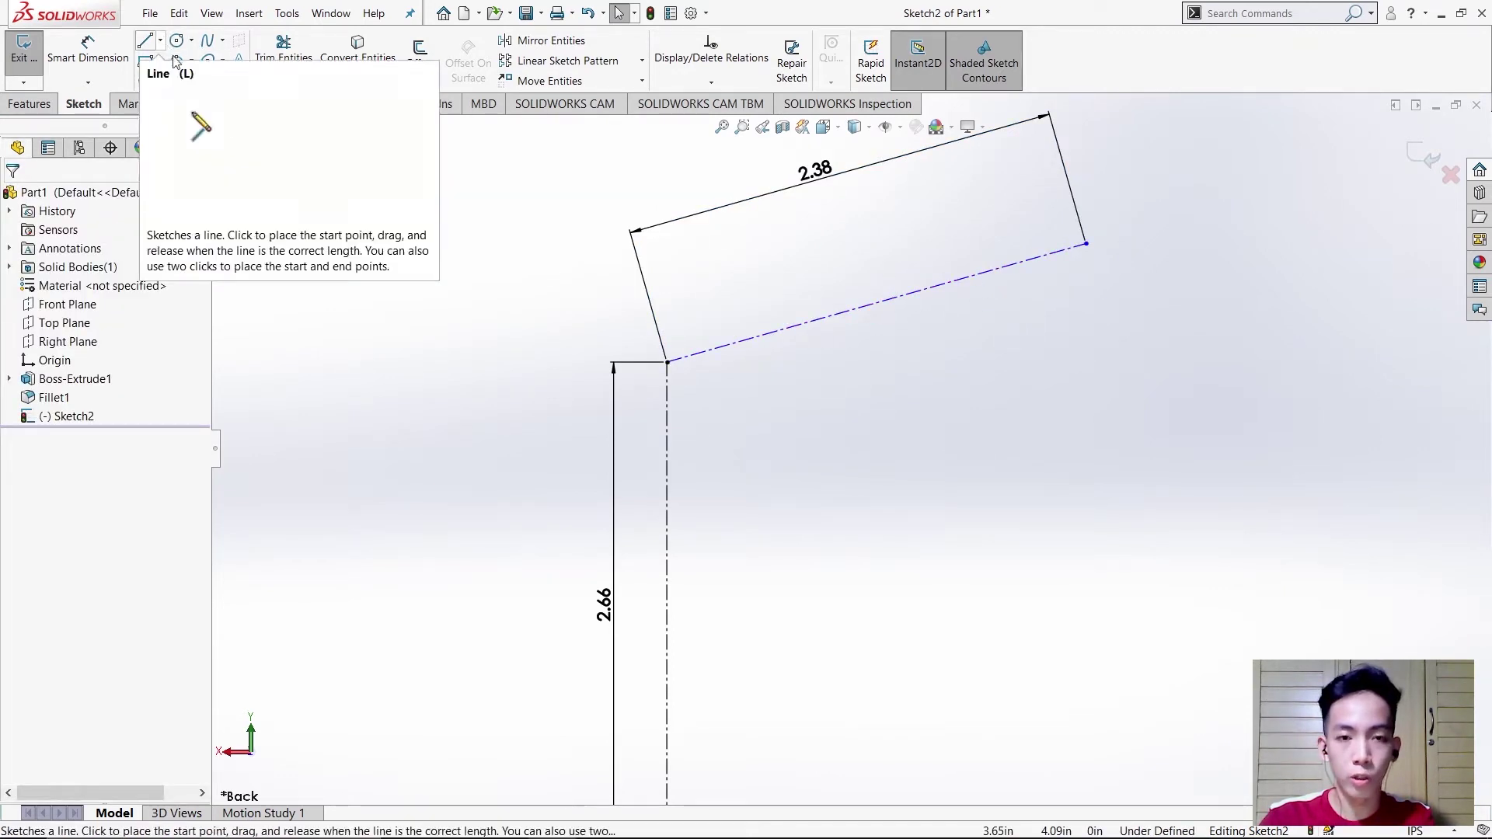
{"action": "key", "text": "d"}
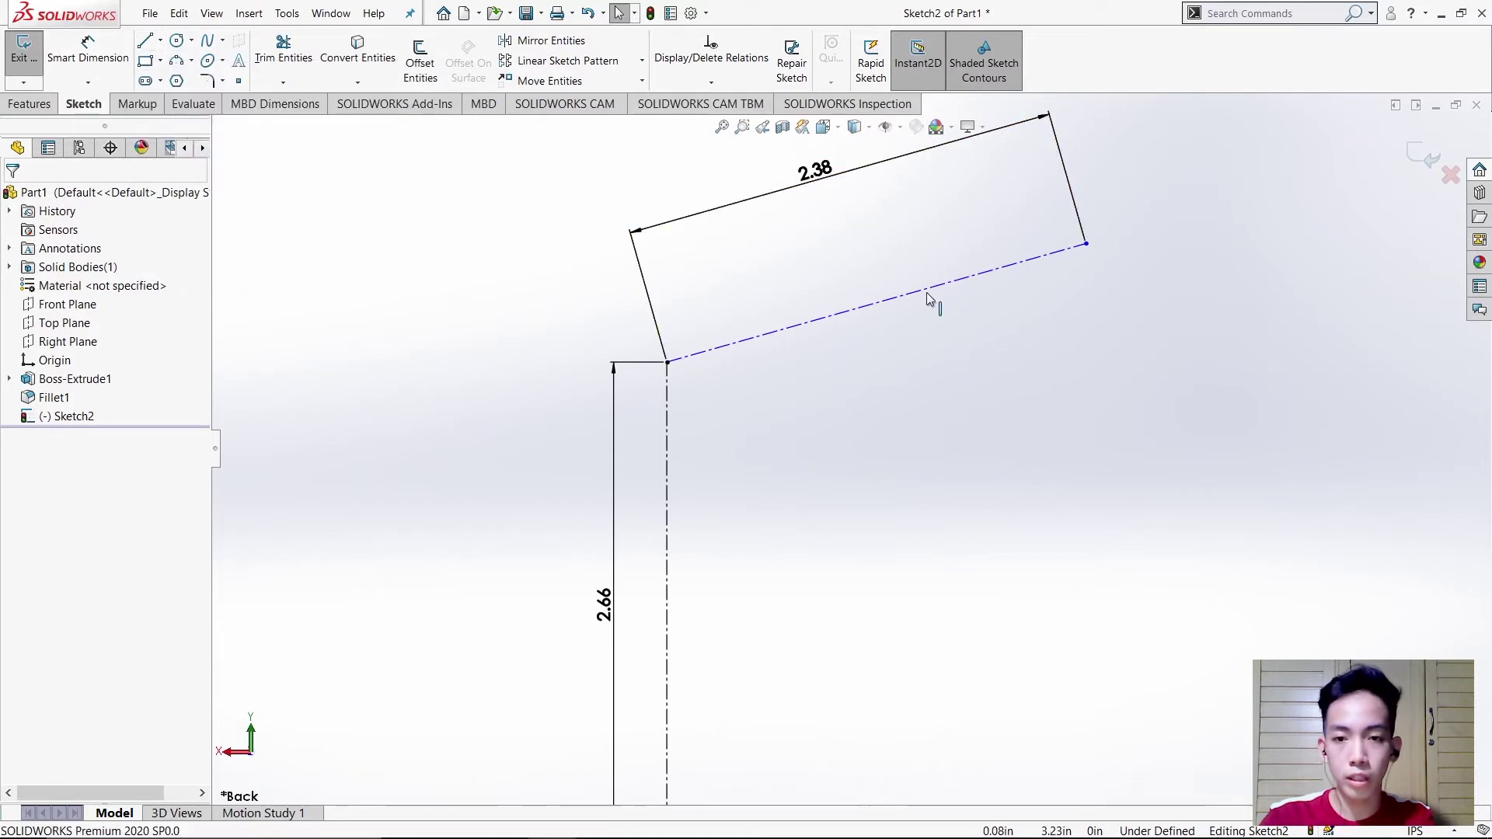
{"action": "left_click", "coordinate": [678, 359]}
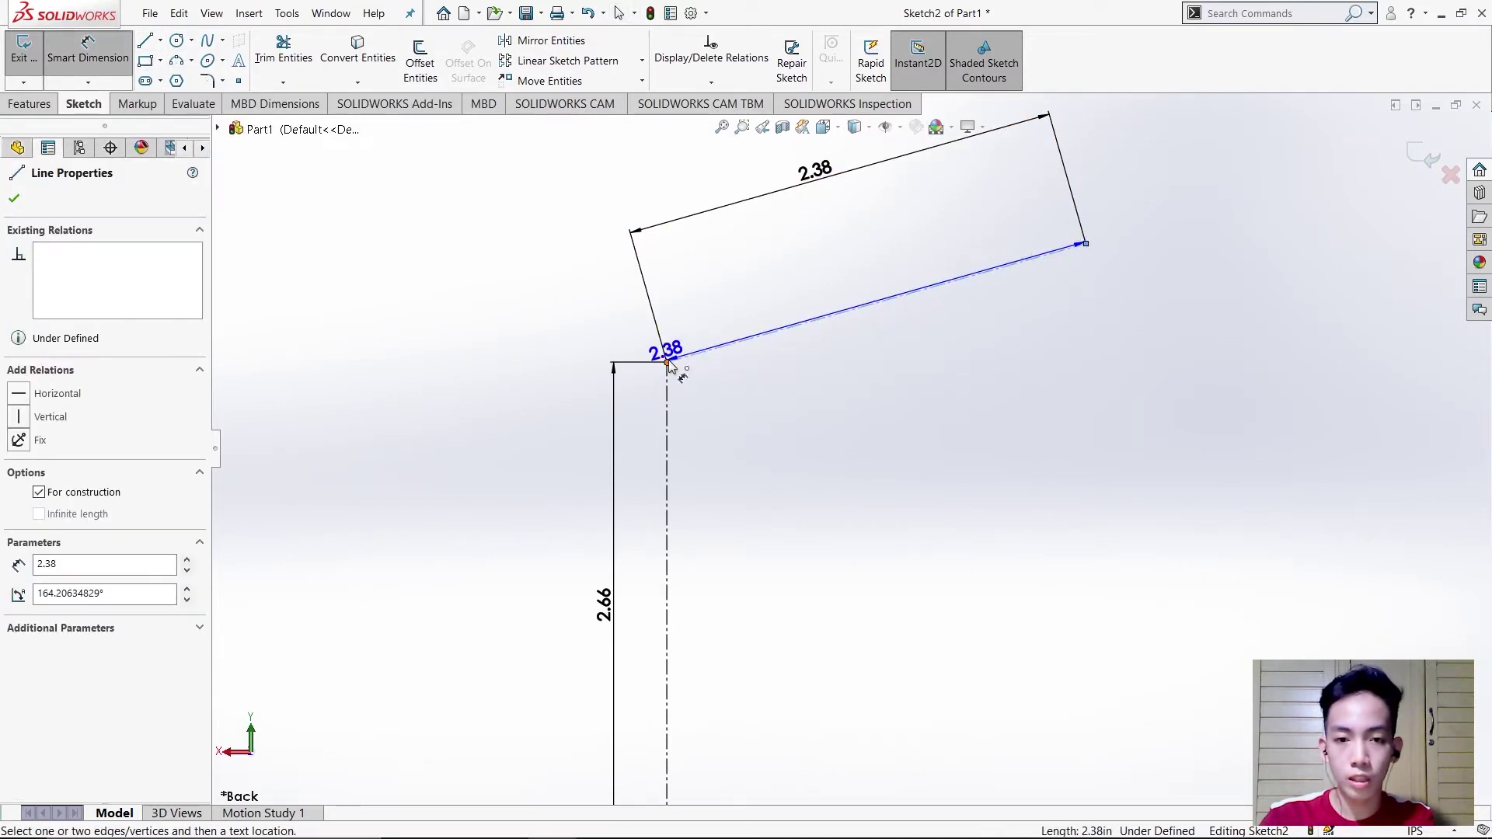
{"action": "left_click", "coordinate": [668, 363]}
{"action": "left_click", "coordinate": [705, 363]}
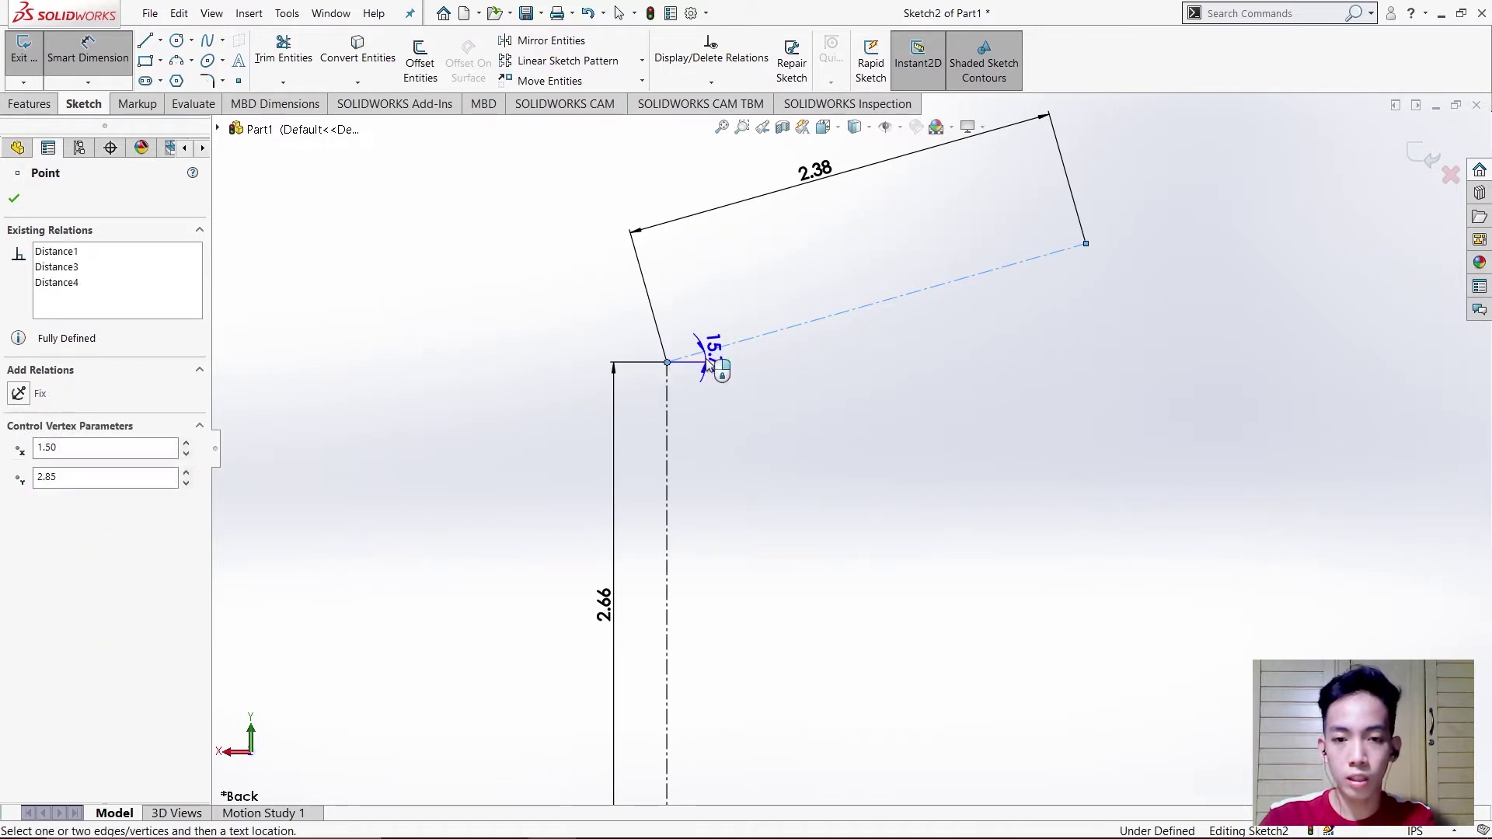
{"action": "left_click", "coordinate": [1043, 320]}
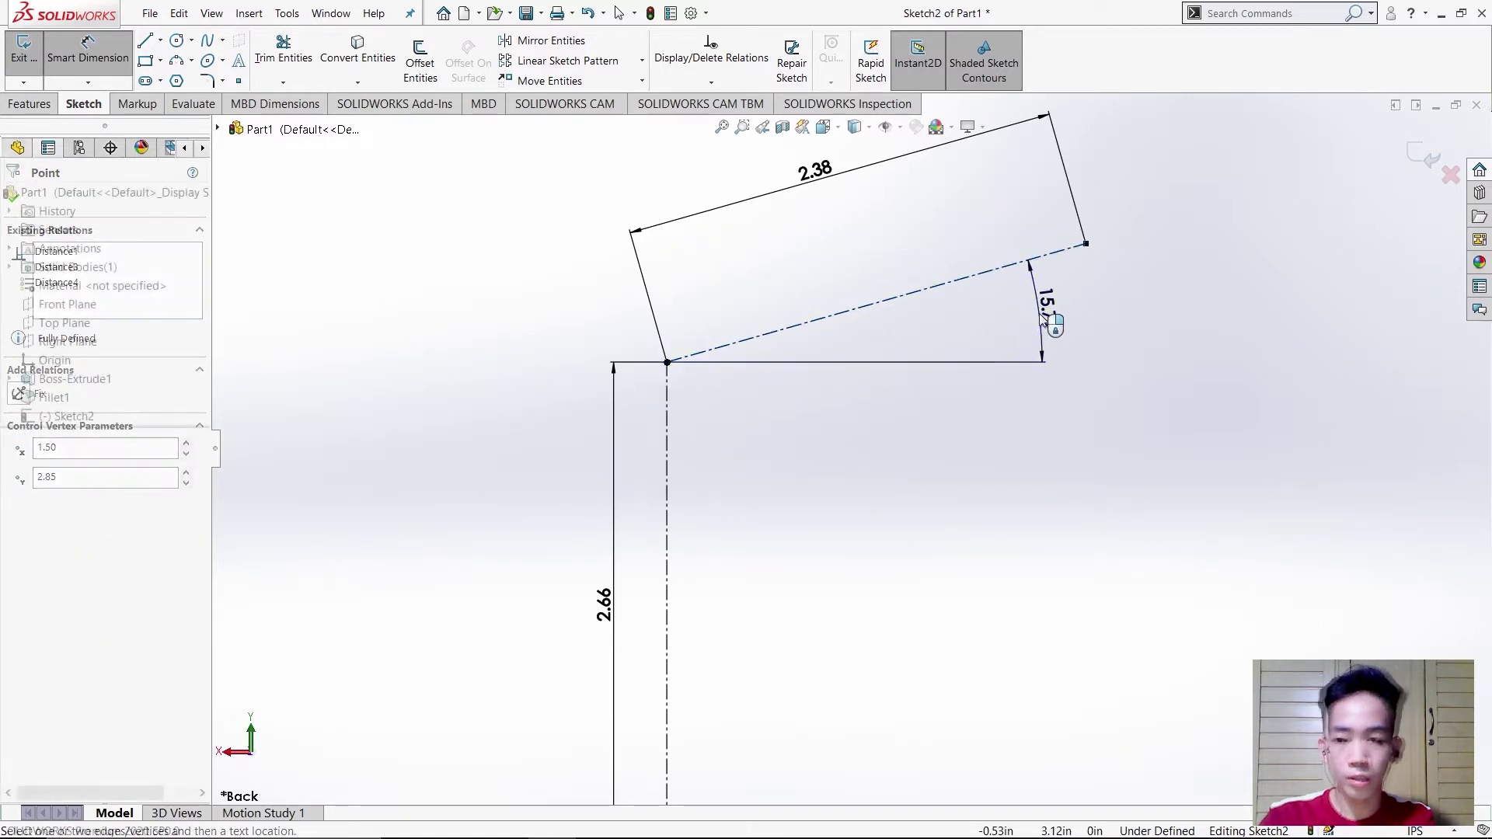
{"action": "type", "text": "30"}
{"action": "key", "text": "Return"}
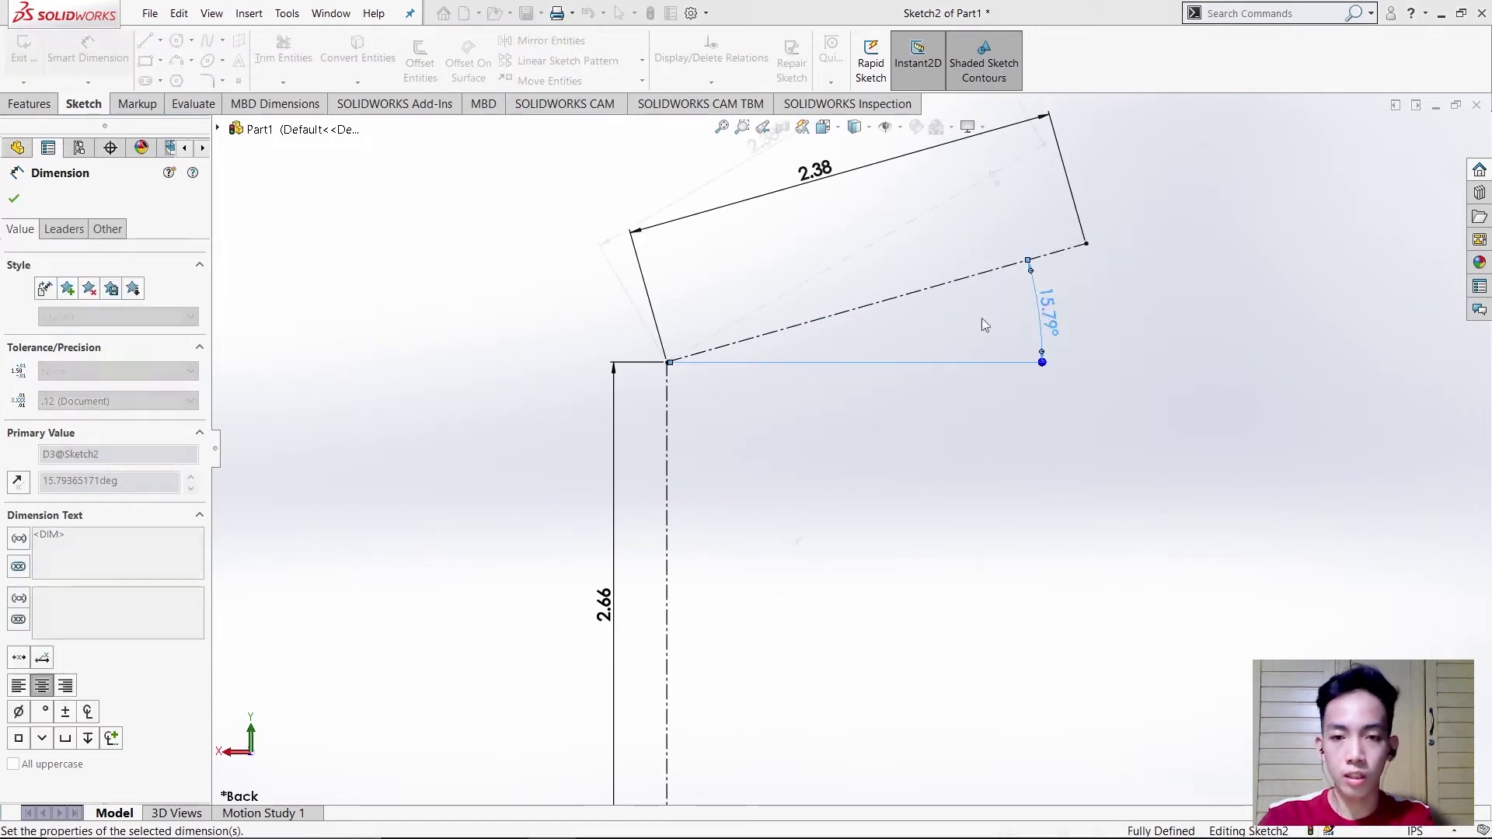
{"action": "key", "text": "Escape"}
{"action": "key", "text": "Escape"}
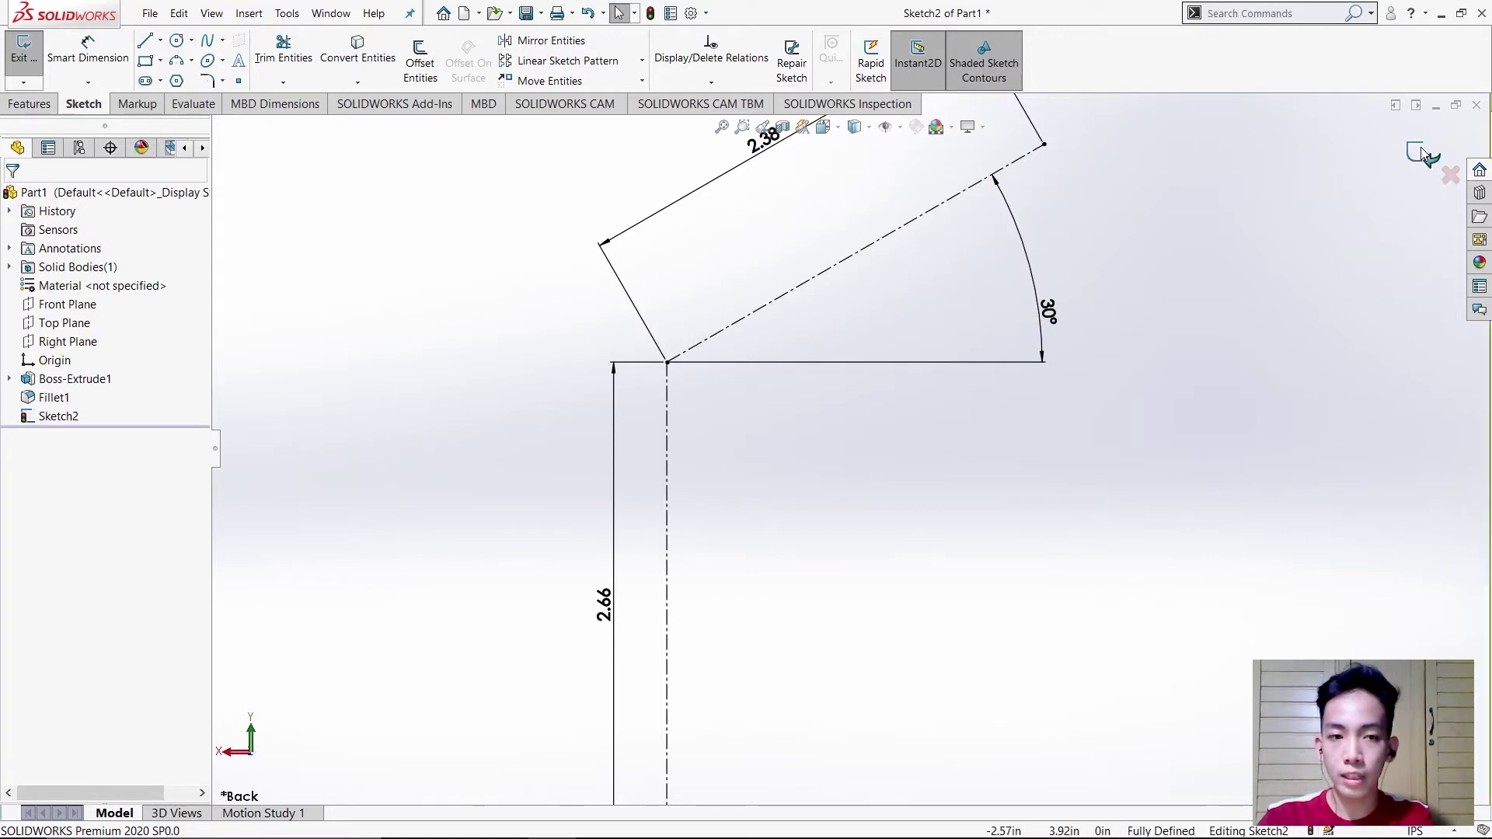
{"action": "mouse_move", "coordinate": [941, 349]}
{"action": "middle_mouse_down"}
{"action": "mouse_move", "coordinate": [874, 465]}
{"action": "mouse_move", "coordinate": [638, 493]}
{"action": "mouse_move", "coordinate": [681, 523]}
{"action": "mouse_move", "coordinate": [692, 567]}
{"action": "middle_mouse_up"}
Create Plane1 through the angled centerline and the base's front face.
{"action": "left_click", "coordinate": [777, 76]}
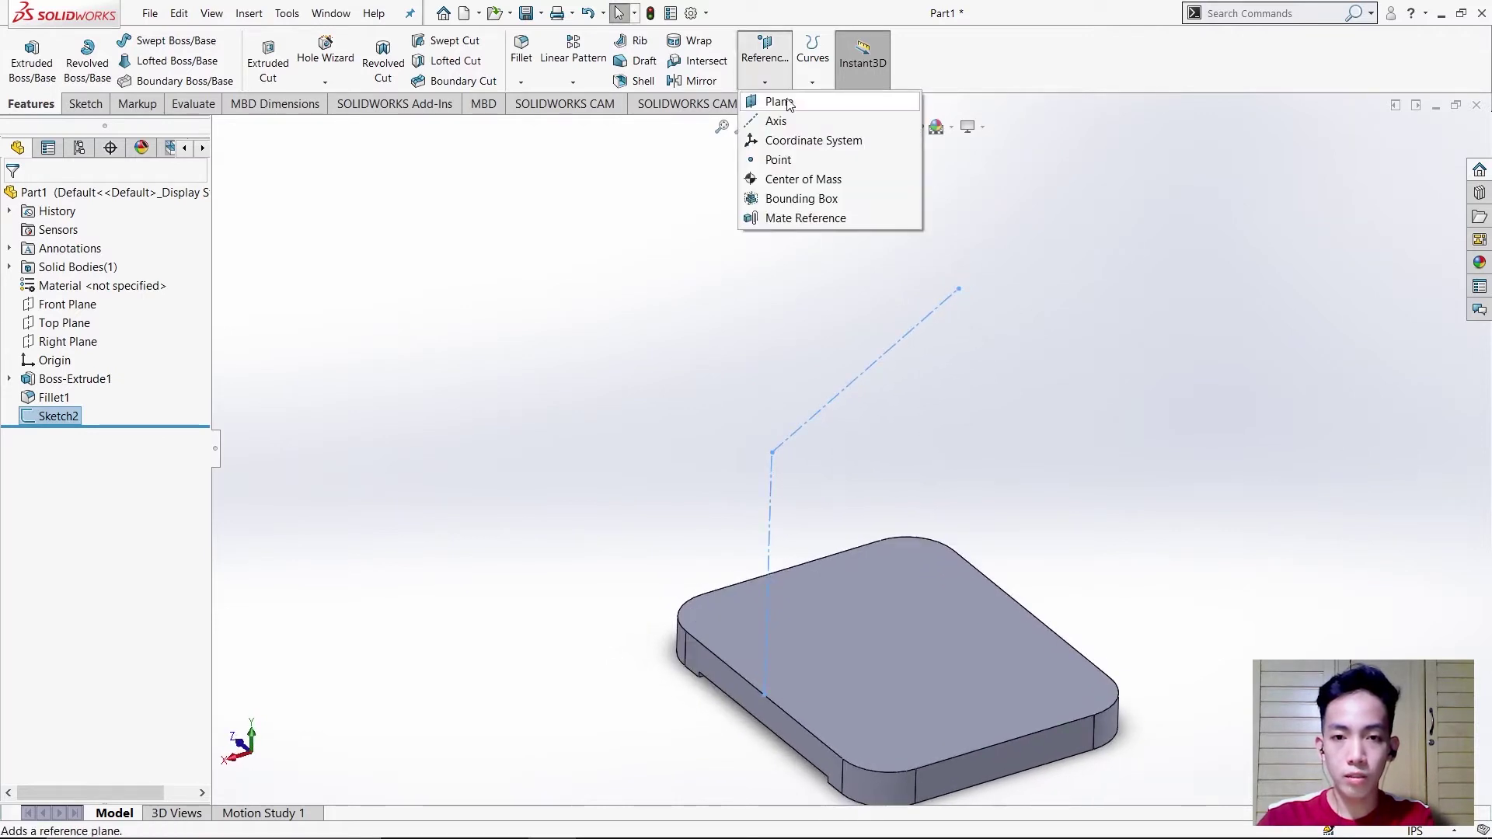
{"action": "left_click", "coordinate": [780, 102]}
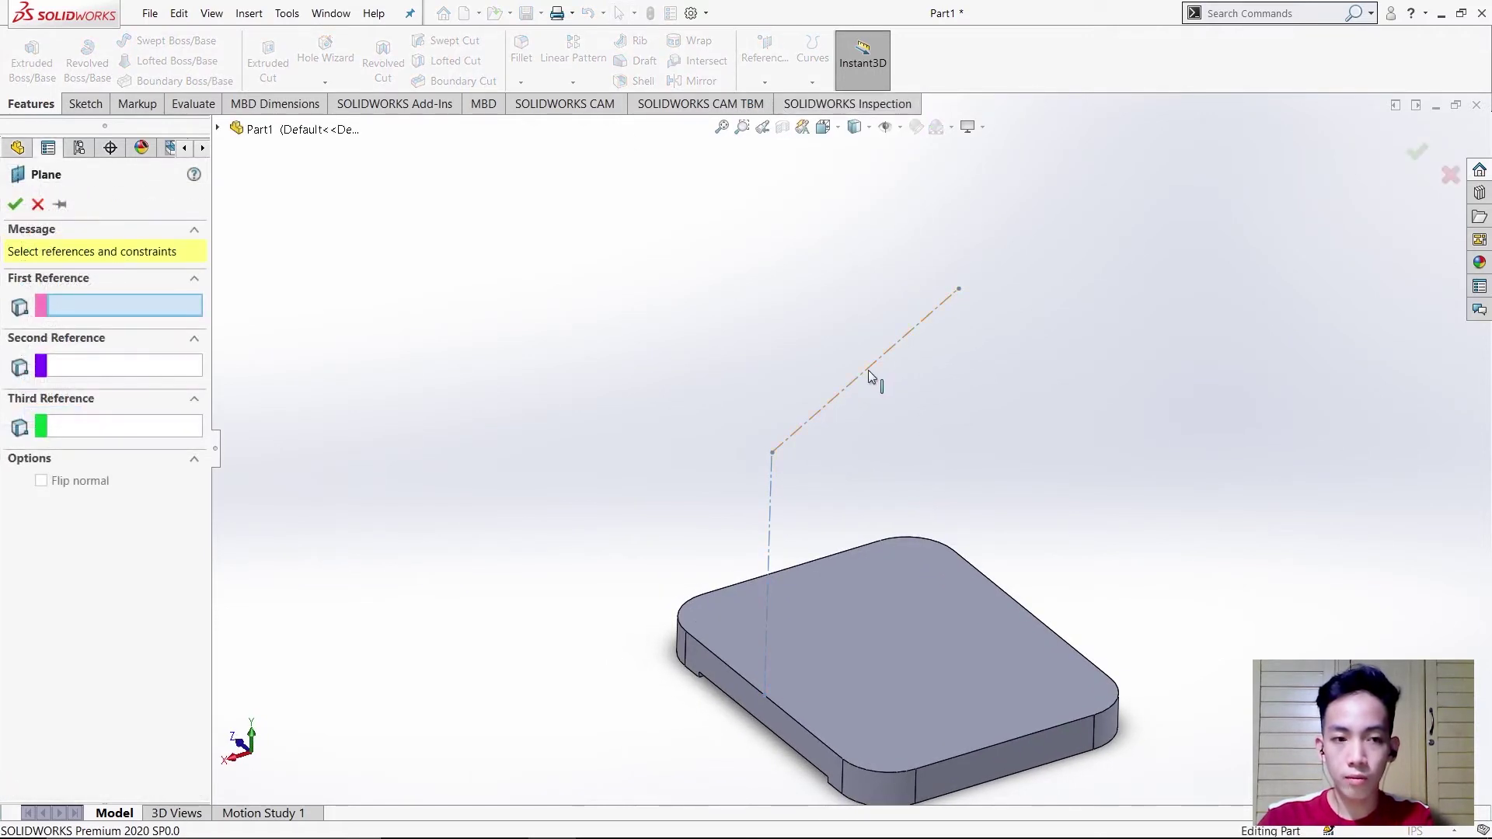
{"action": "left_click", "coordinate": [869, 370]}
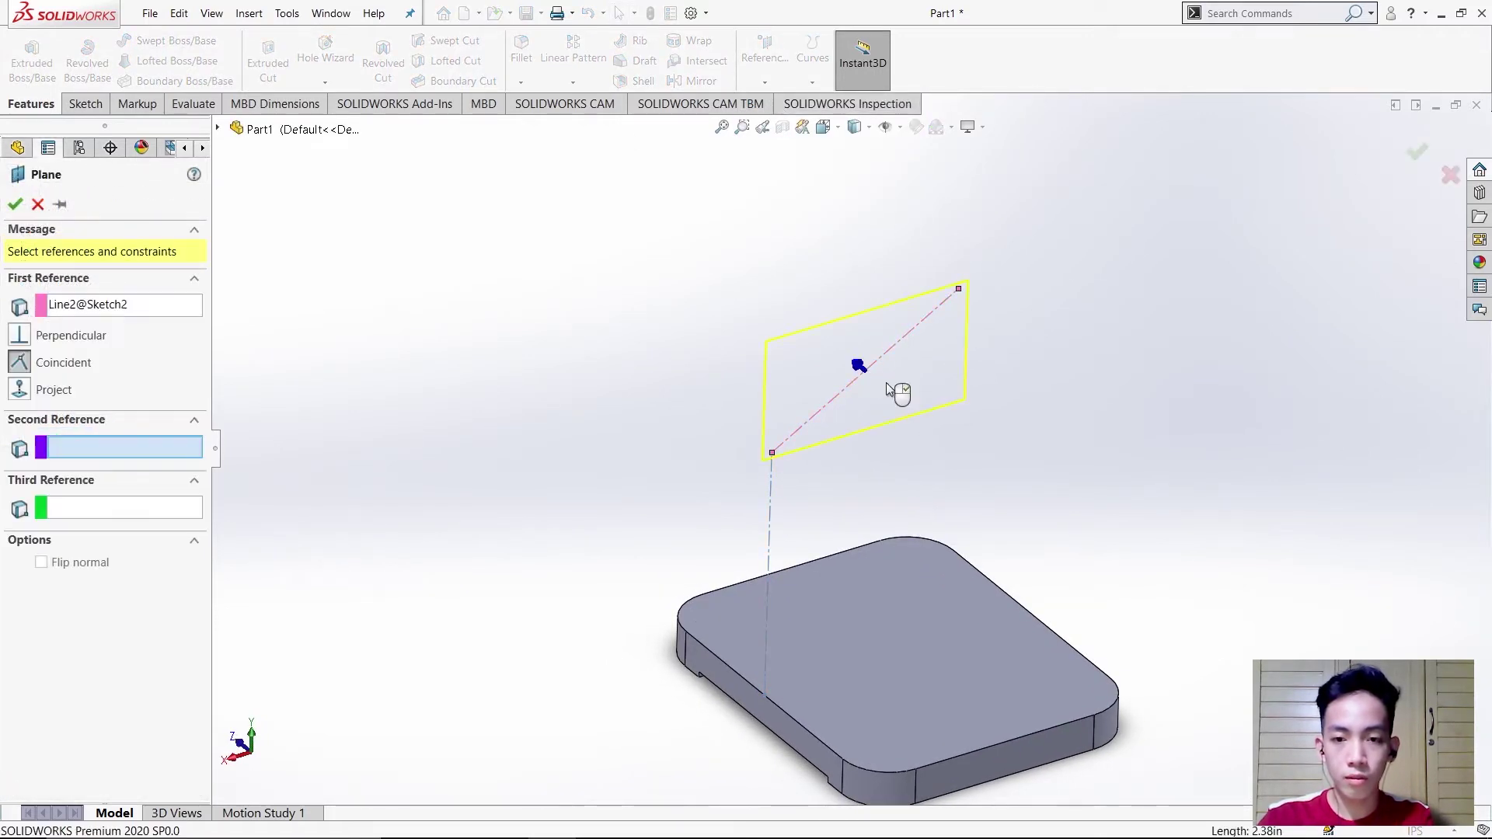
{"action": "left_click", "coordinate": [1019, 758]}
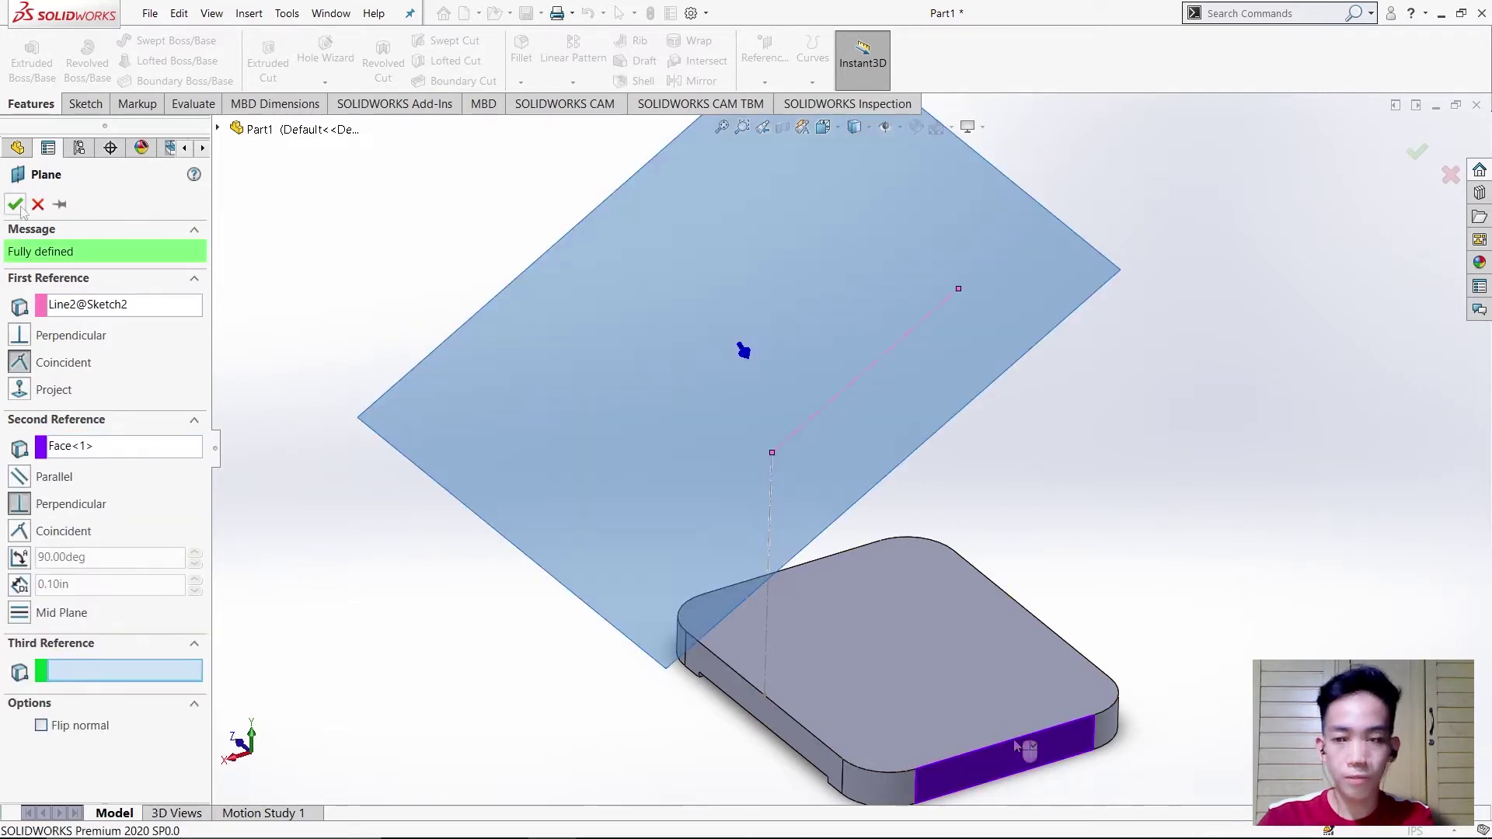
{"action": "key", "text": "Return"}
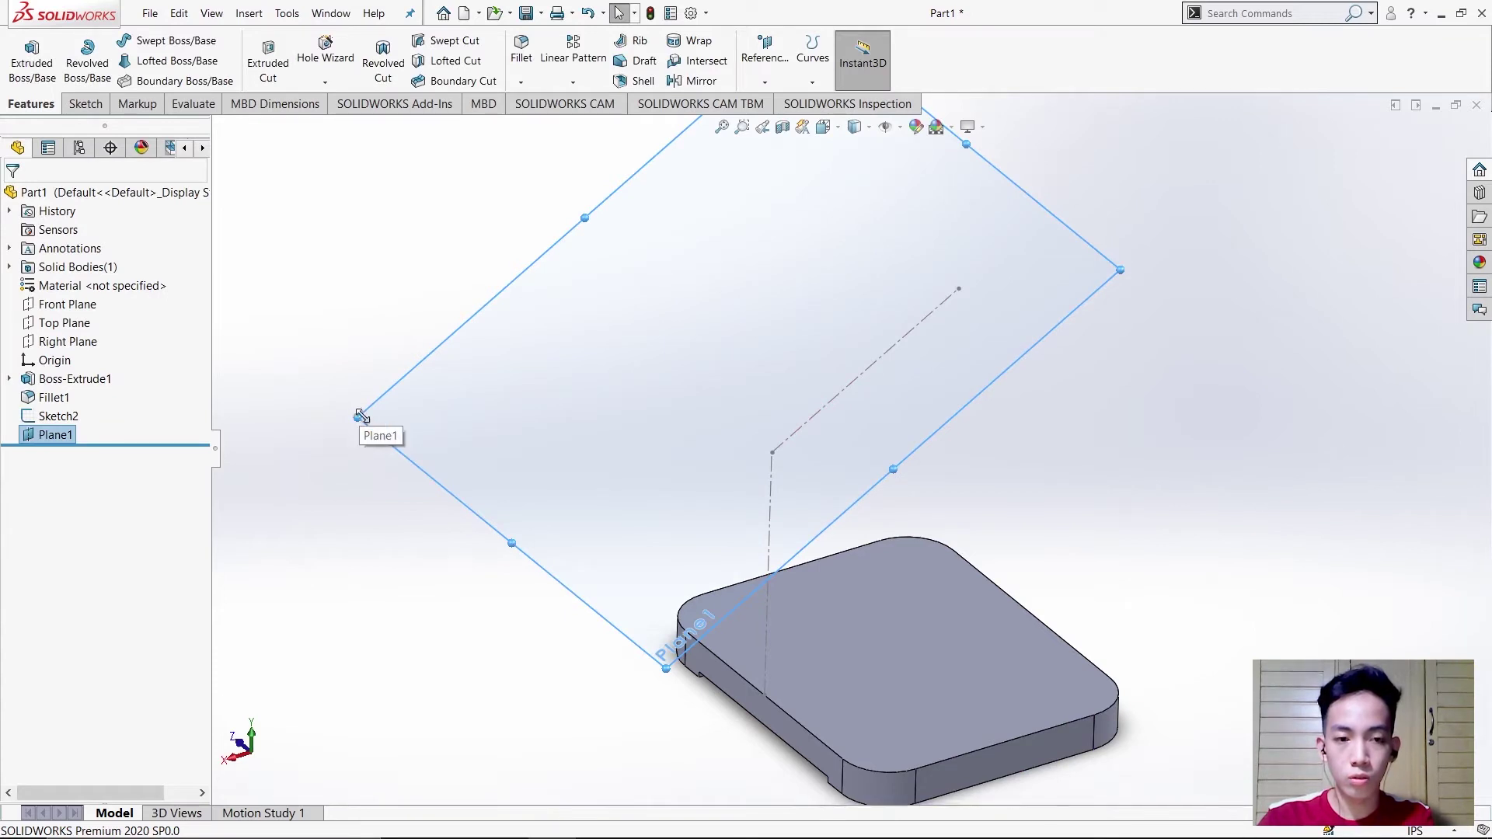
Shrink Plane1 by dragging its left corner and bottom edge, viewed straight on.
{"action": "key", "text": "f"}
{"action": "left_click_drag", "start_coordinate": [509, 427], "coordinate": [596, 424]}
{"action": "left_click", "coordinate": [809, 402]}
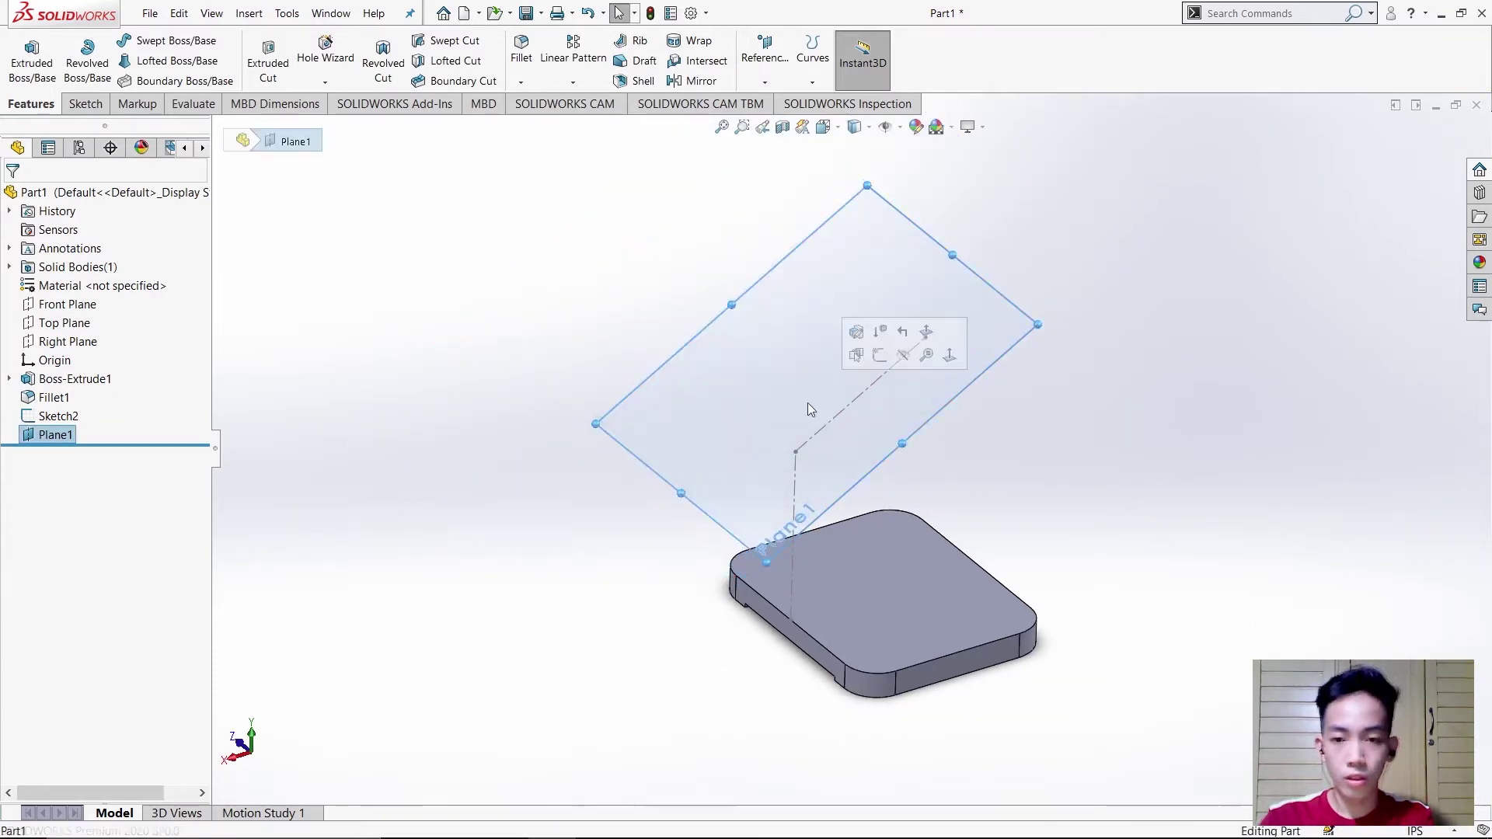
{"action": "key", "text": "ctrl+8"}
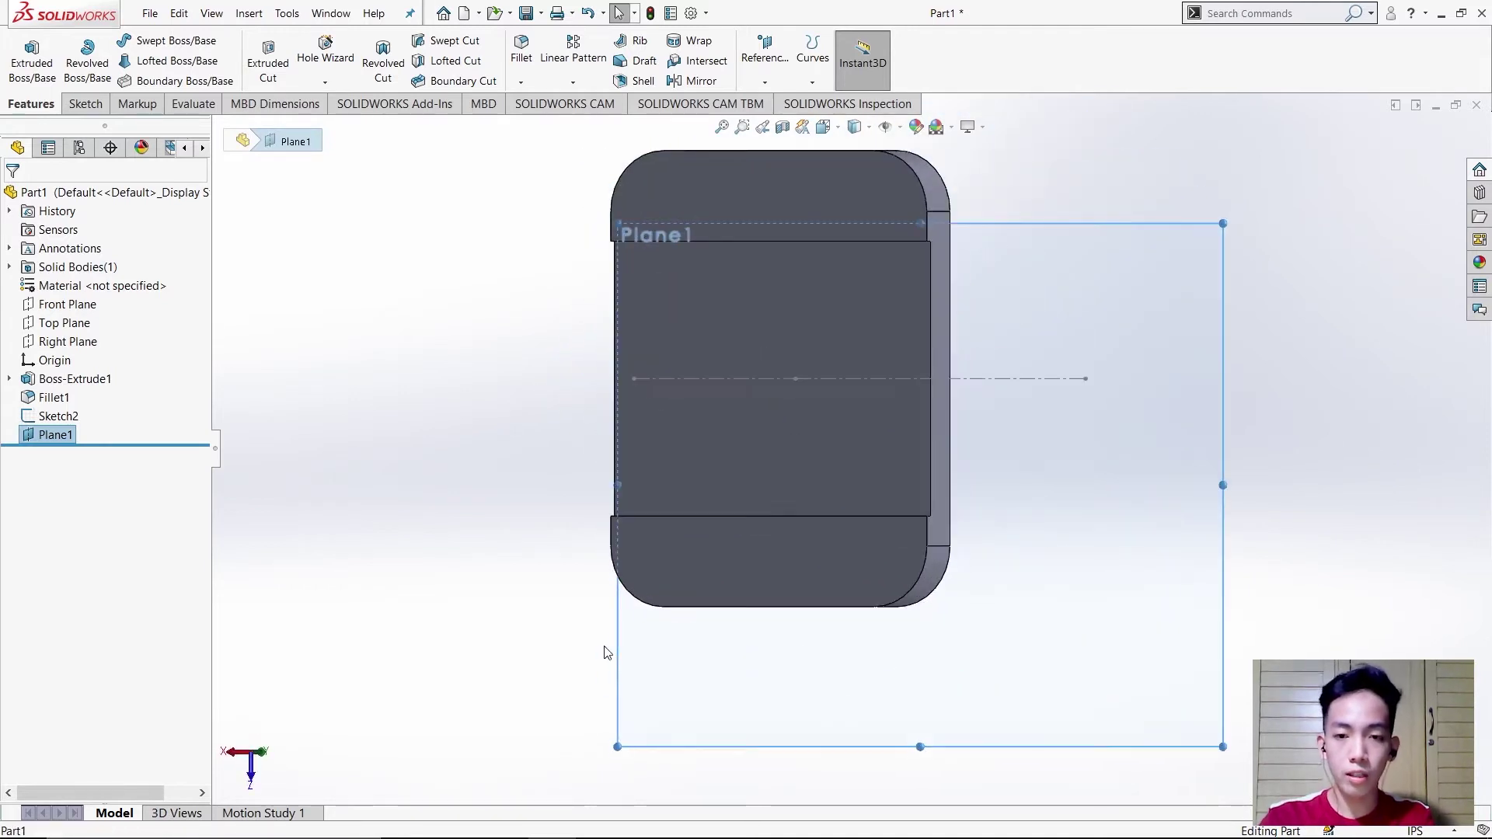
{"action": "left_click_drag", "start_coordinate": [919, 747], "coordinate": [921, 576]}
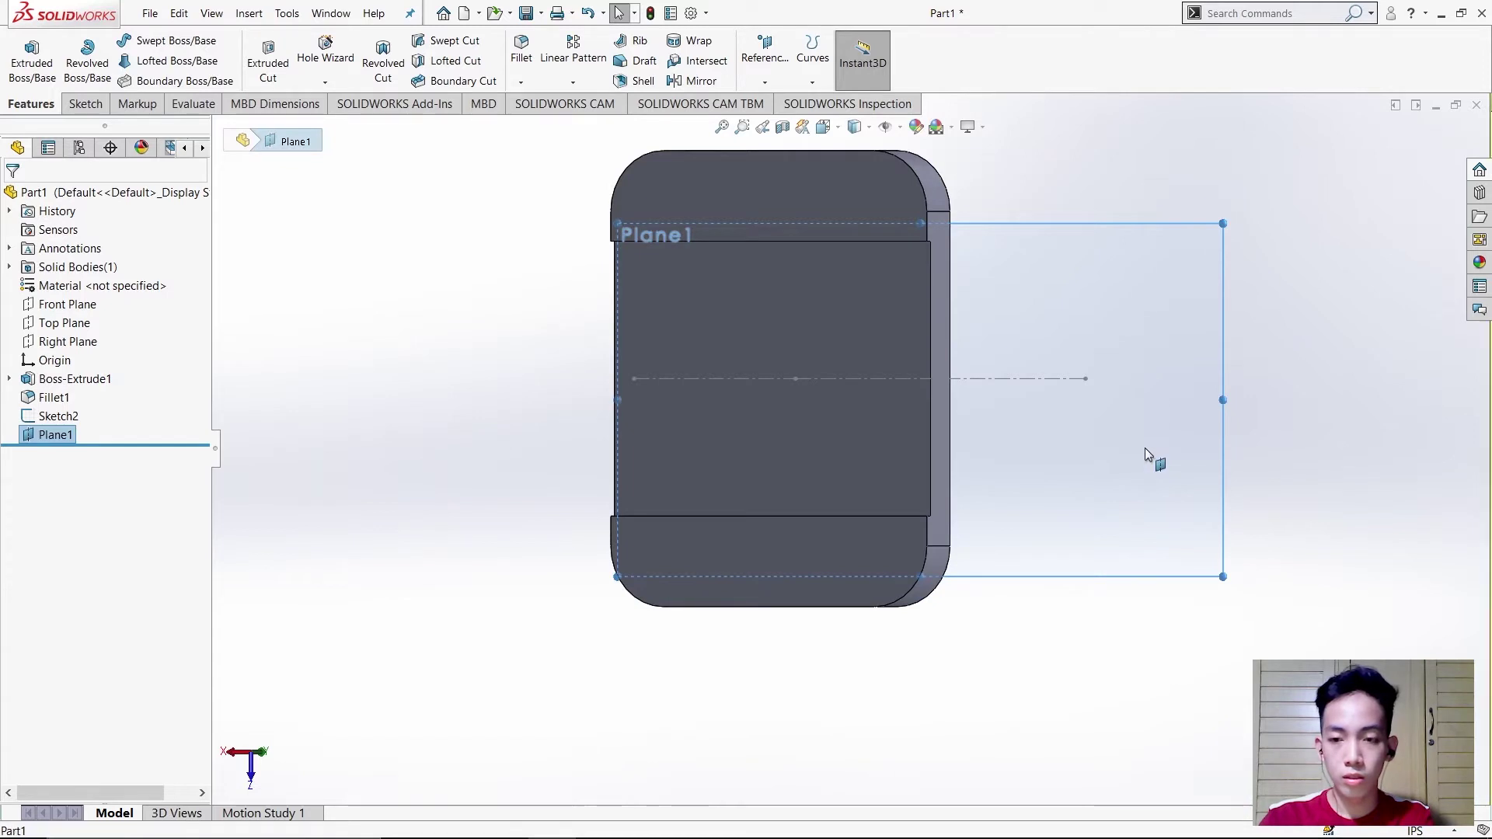
{"action": "right_click", "coordinate": [1146, 450]}
Start a sketch on Plane1 and draw a center rectangle.
{"action": "left_click", "coordinate": [1184, 425]}
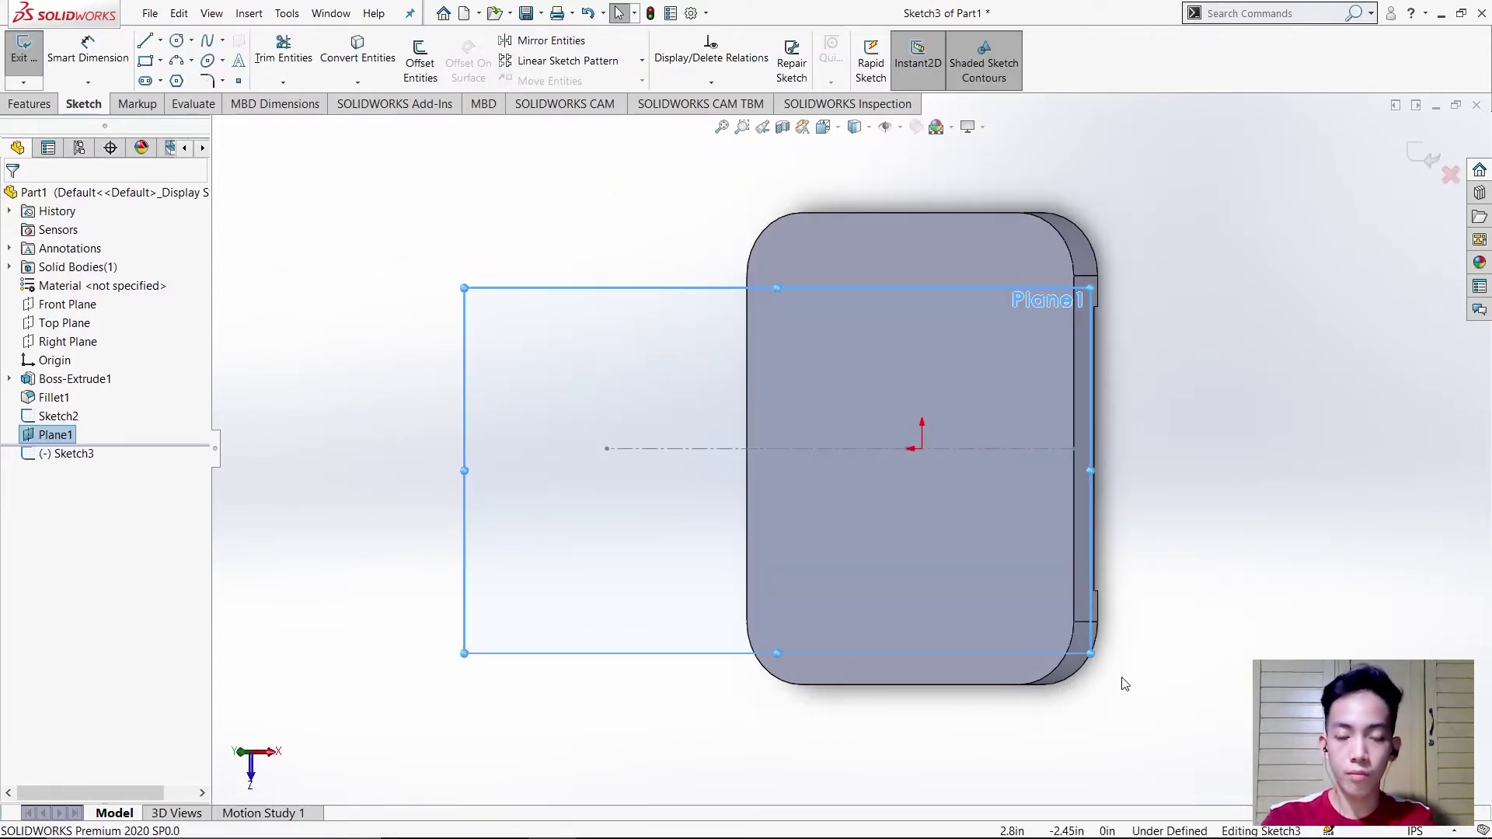
{"action": "left_click", "coordinate": [361, 385]}
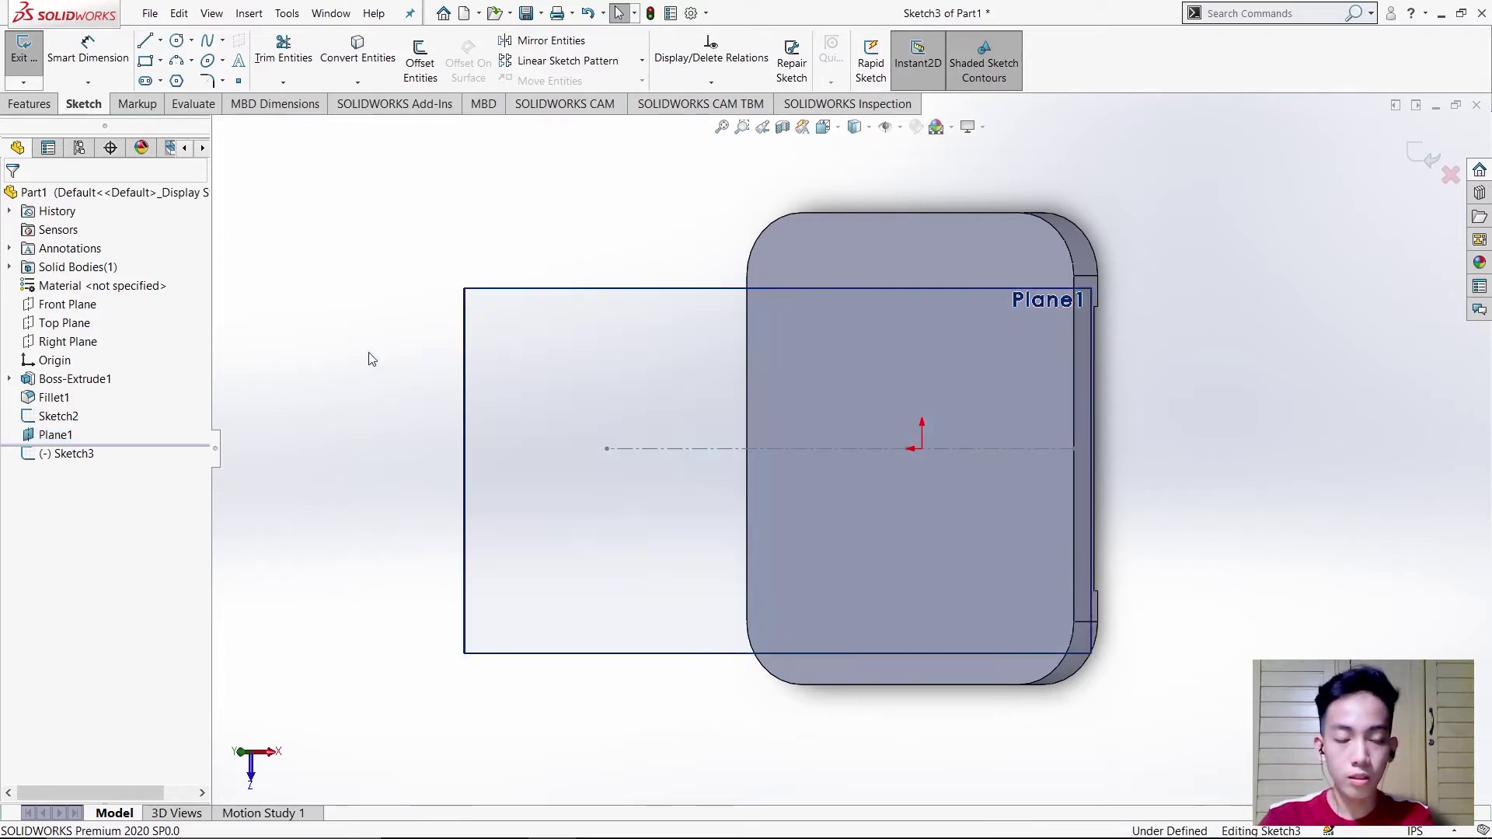
{"action": "left_click", "coordinate": [160, 60]}
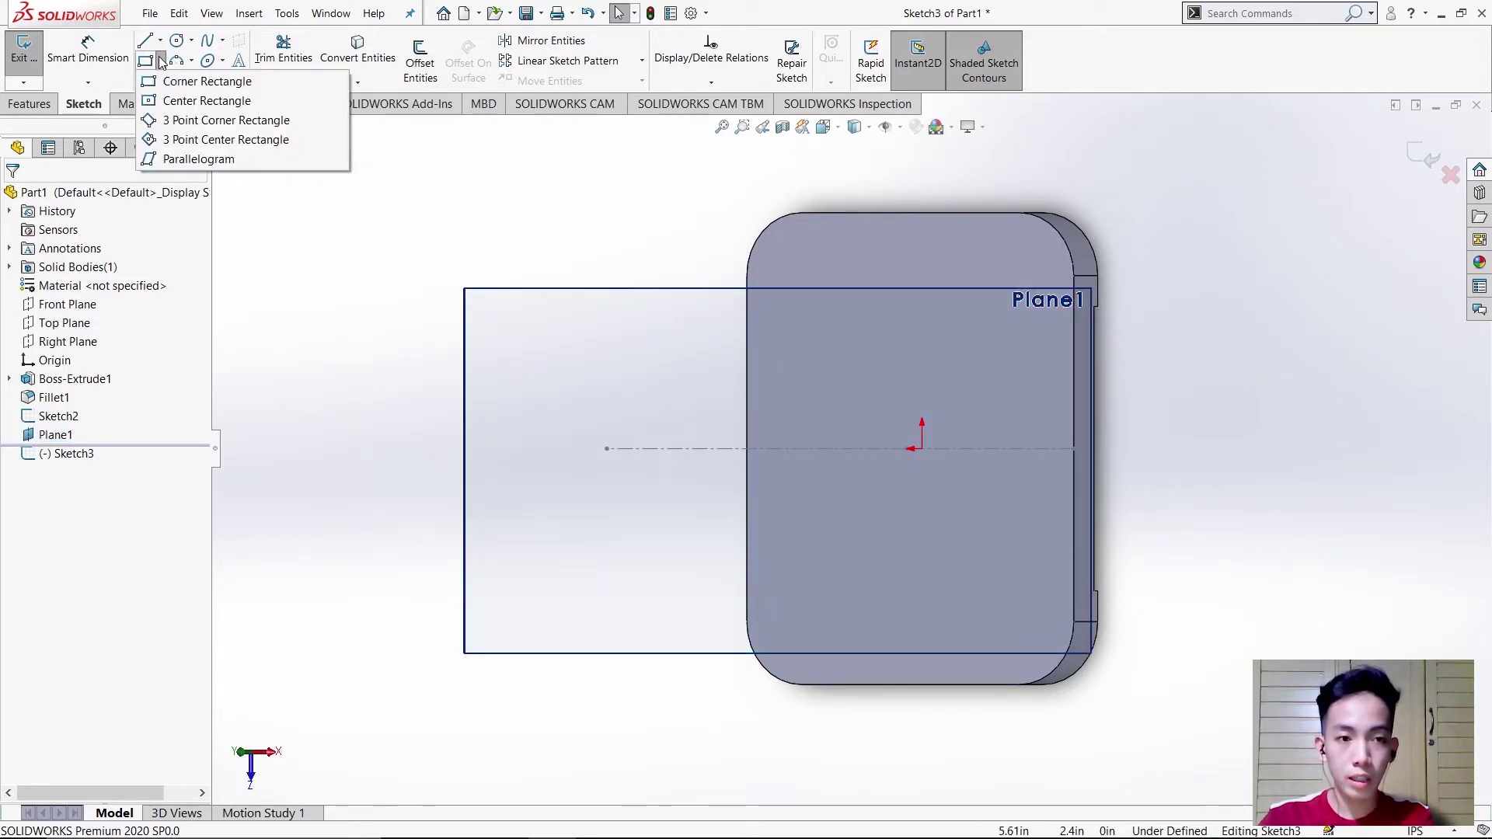
{"action": "left_click", "coordinate": [206, 100]}
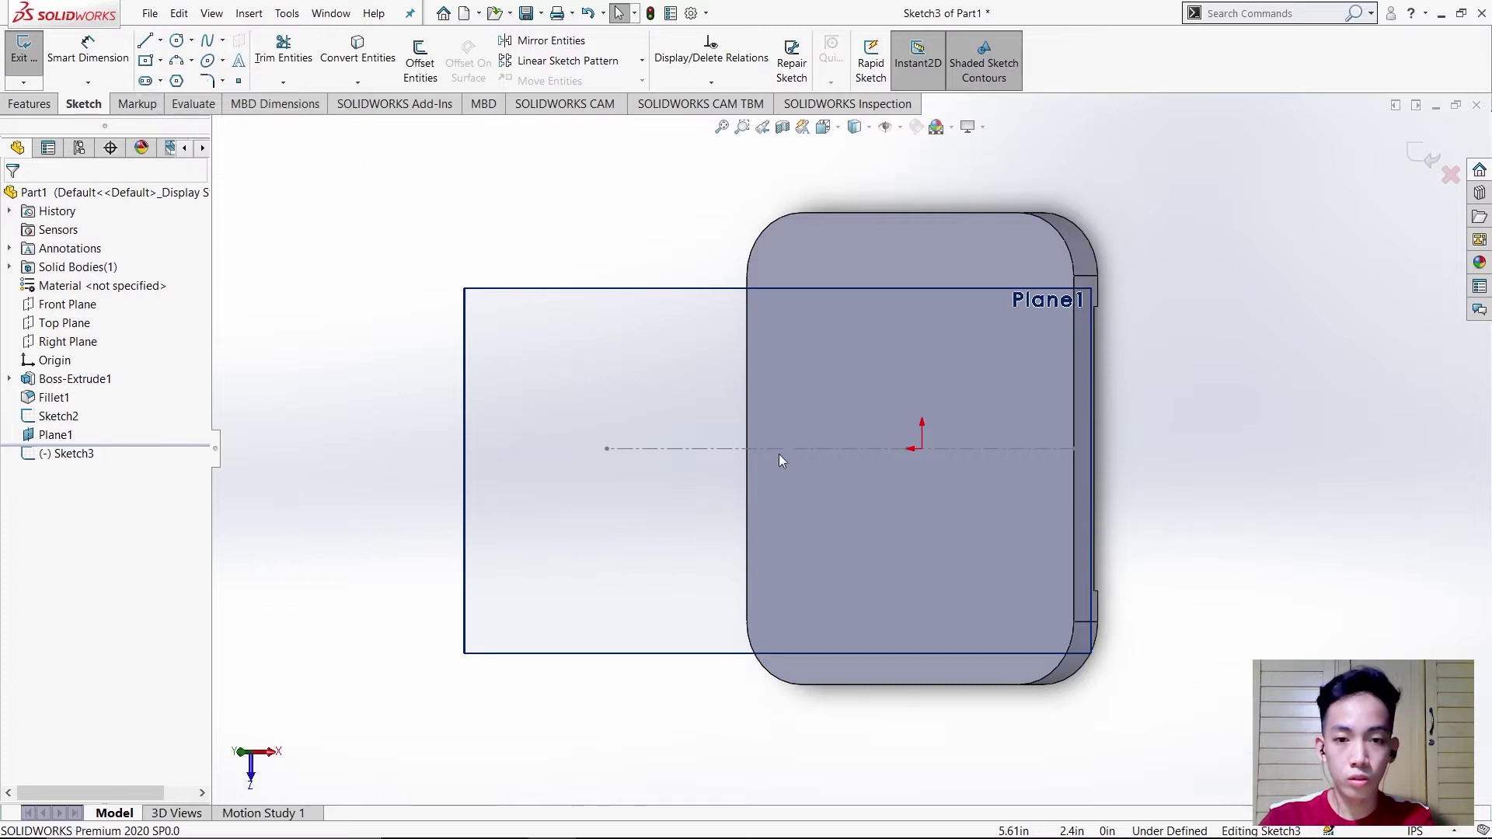
{"action": "left_click", "coordinate": [733, 437]}
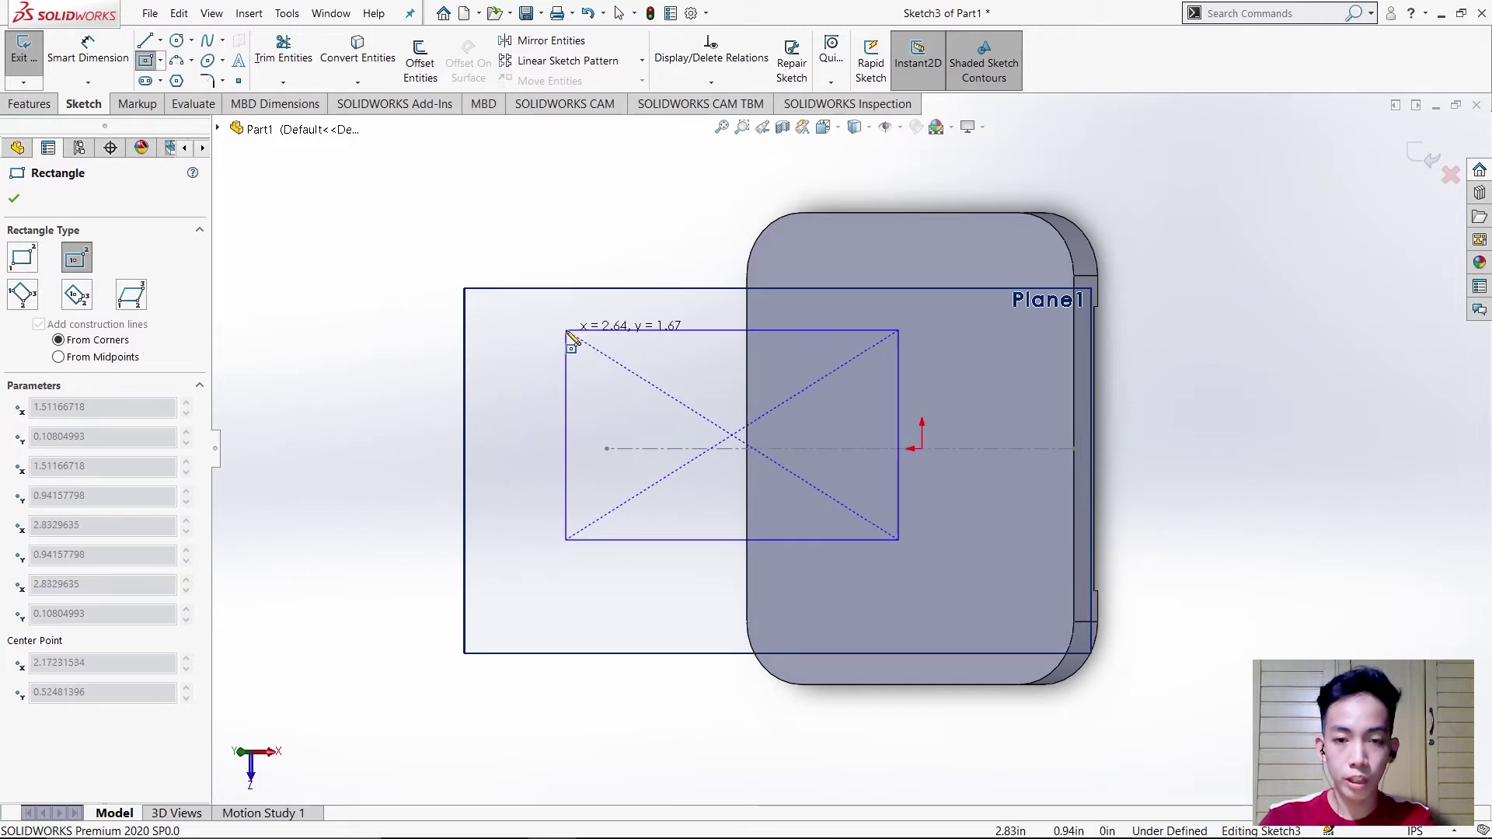
{"action": "left_click", "coordinate": [568, 333]}
{"action": "left_click", "coordinate": [16, 200]}
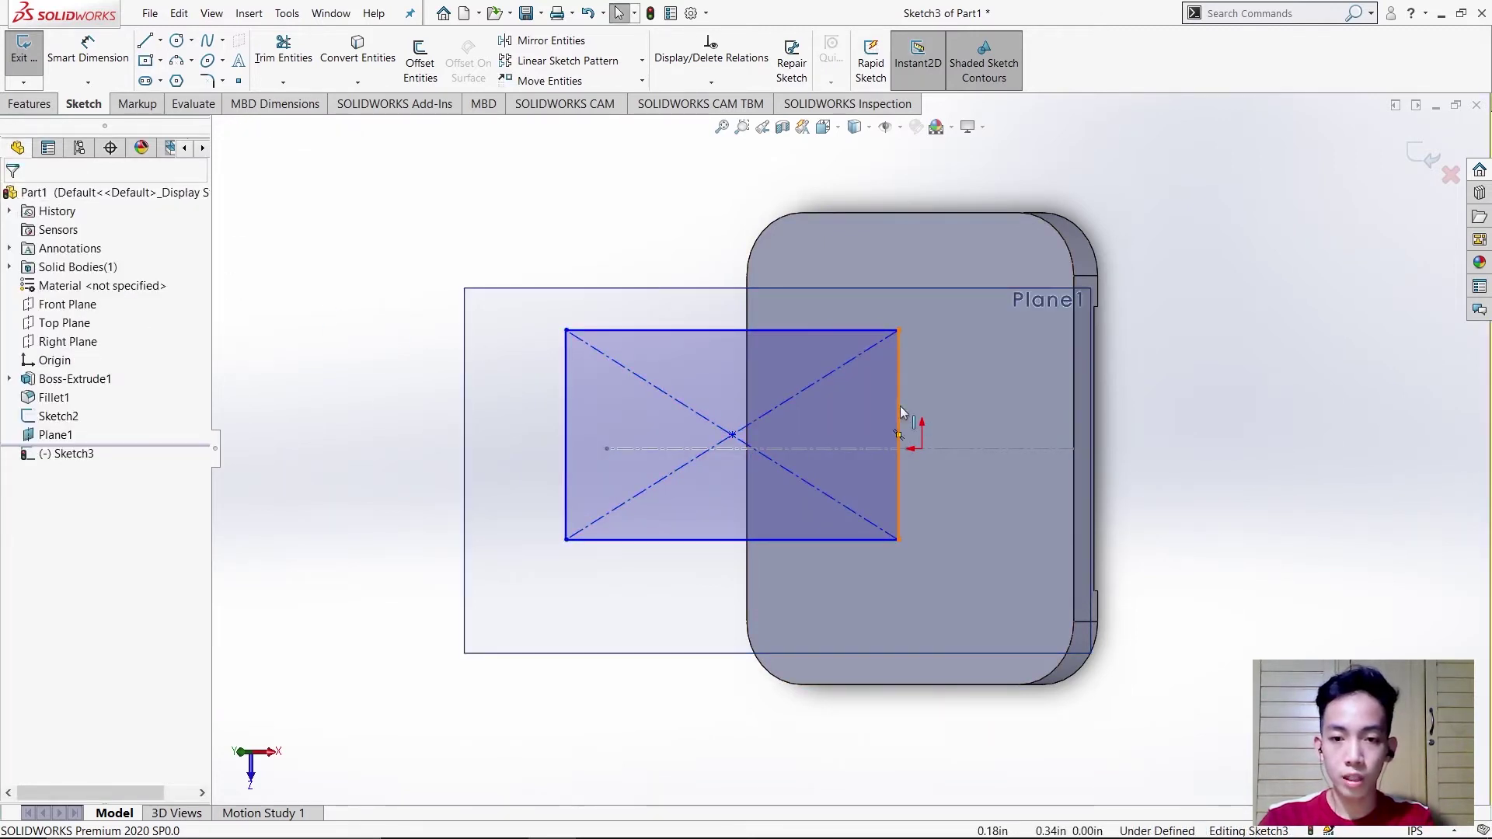
Make the rectangle's right-edge midpoint horizontal with the origin.
{"action": "left_click", "coordinate": [899, 411]}
{"action": "right_click", "coordinate": [897, 400]}
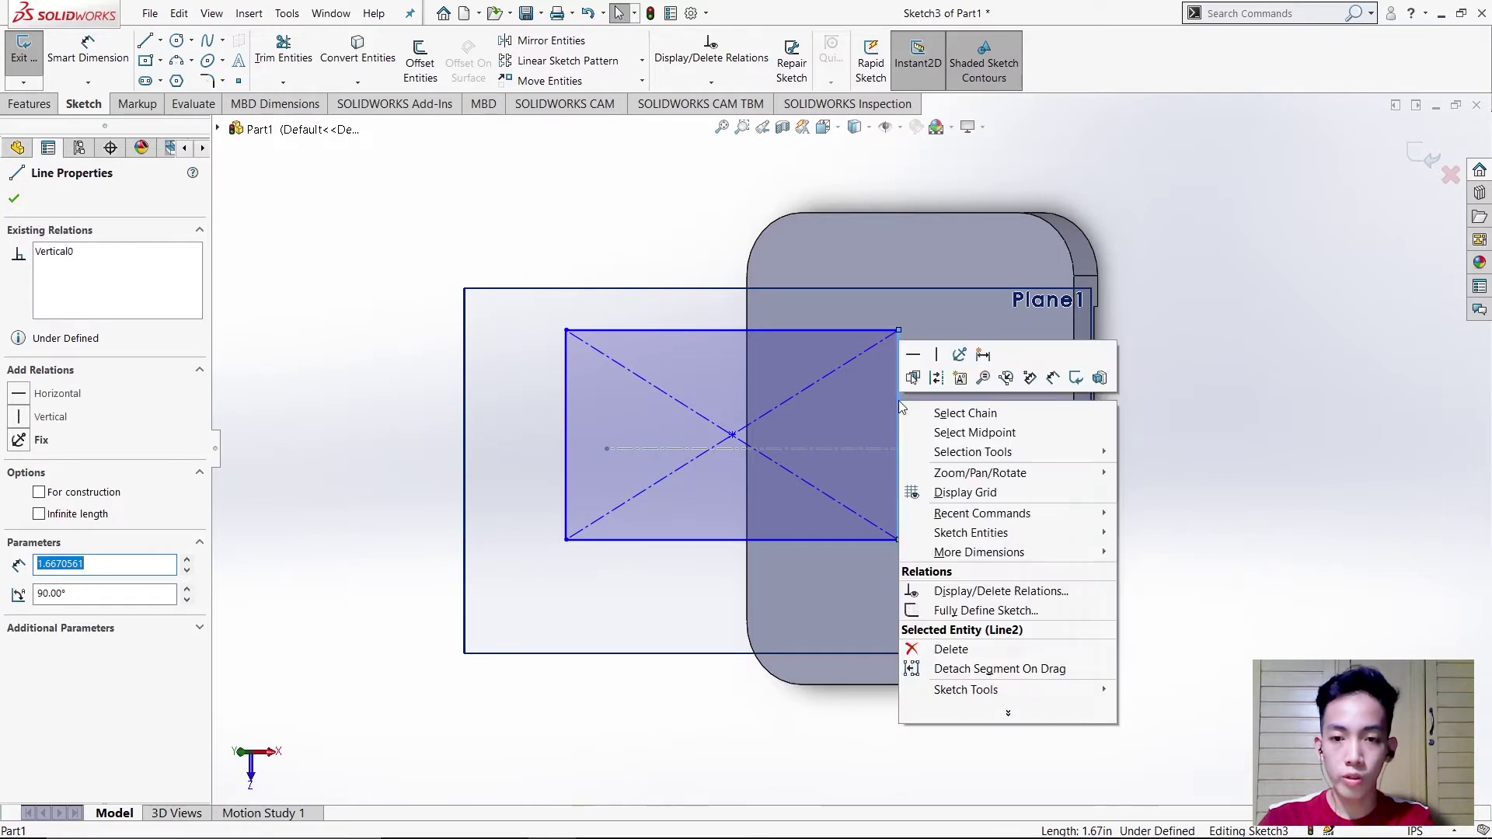
{"action": "left_click", "coordinate": [962, 436]}
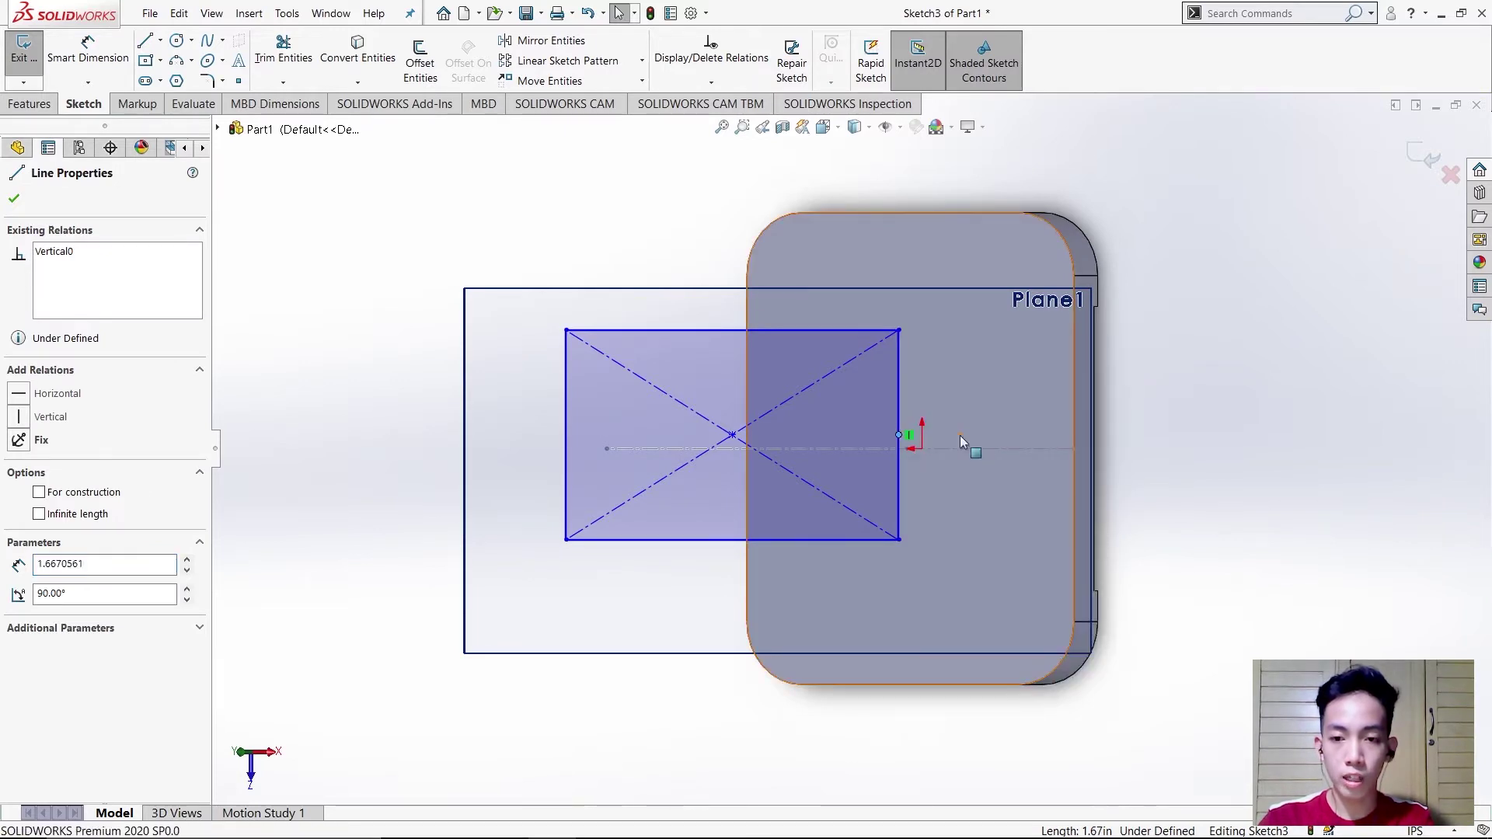
{"action": "left_click", "coordinate": [923, 448], "text": "ctrl"}
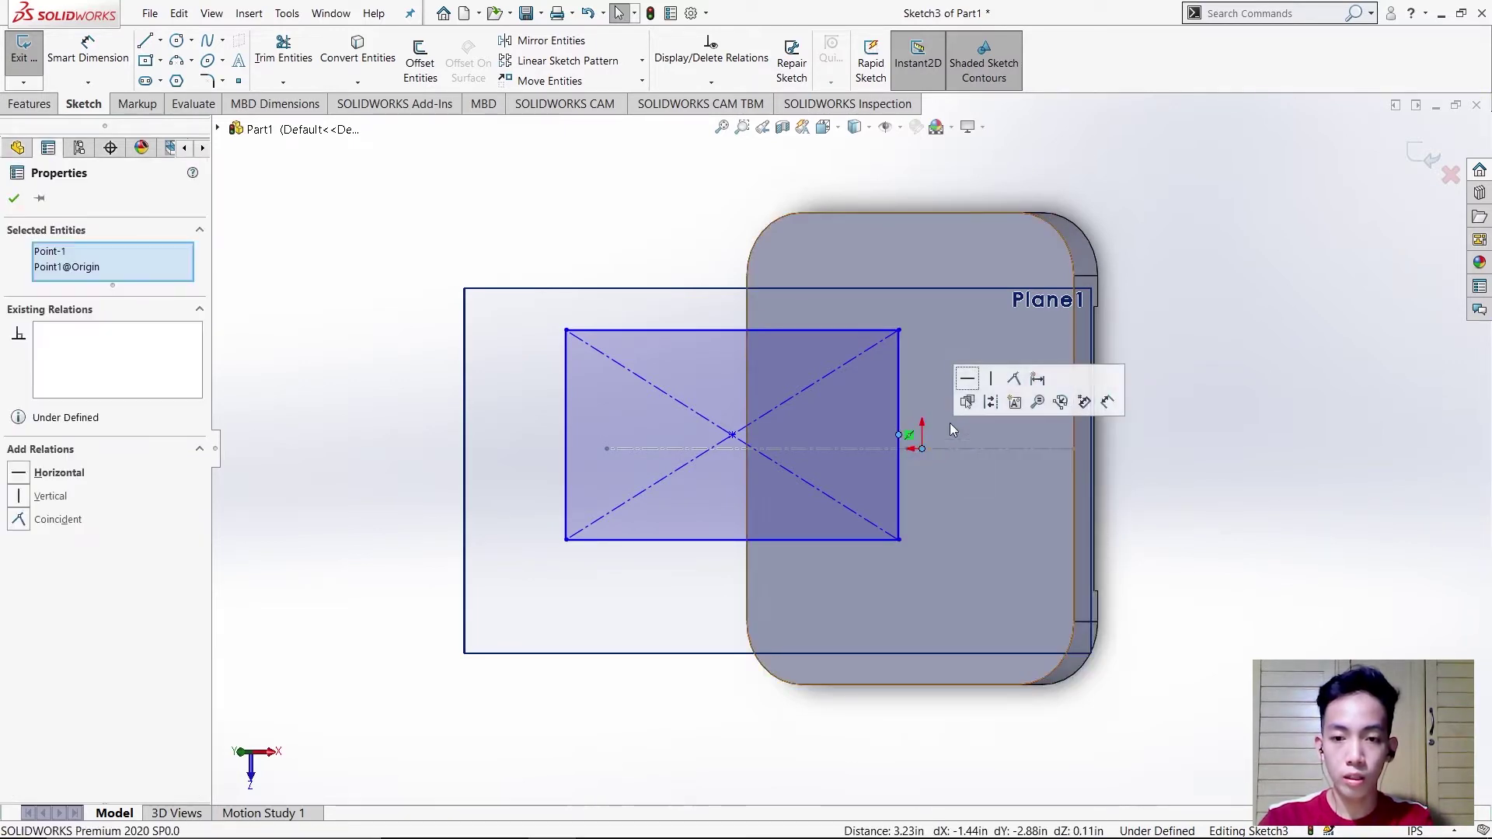
{"action": "left_click", "coordinate": [968, 381]}
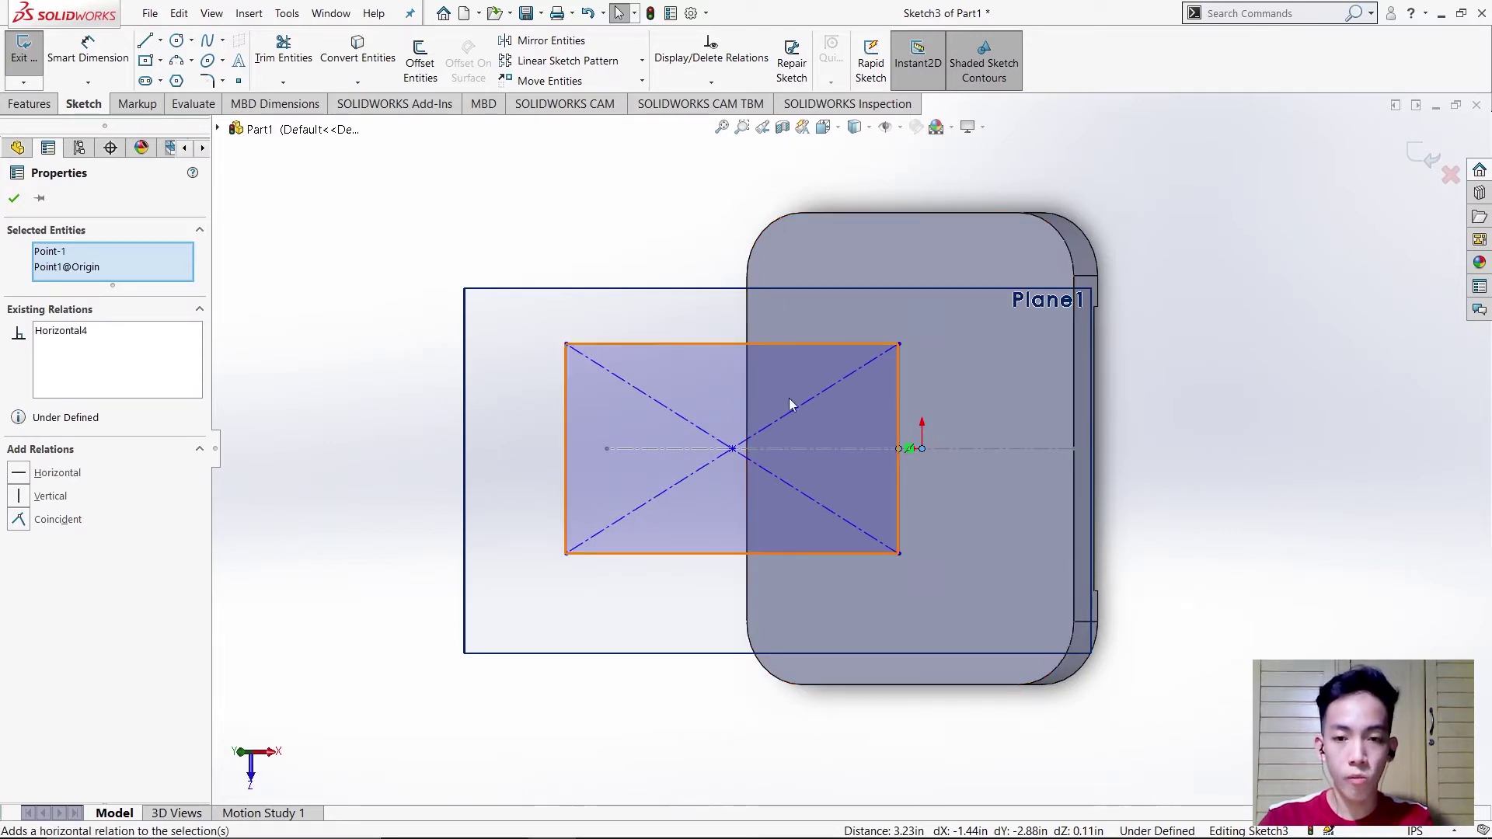
{"action": "left_click", "coordinate": [16, 200]}
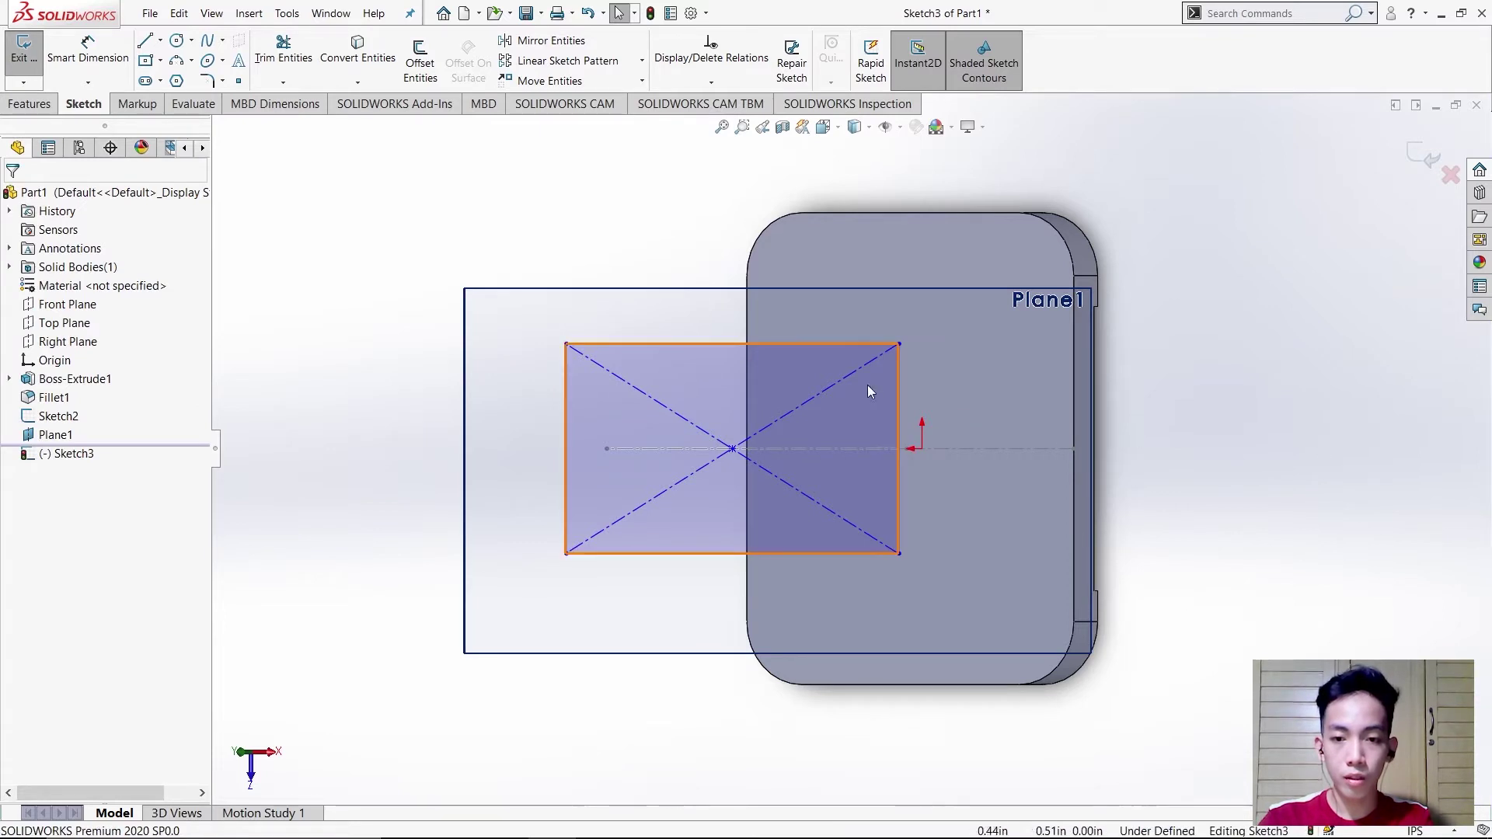
Add a Coincident relation between the origin and the rectangle's right edge.
{"action": "left_click", "coordinate": [922, 448]}
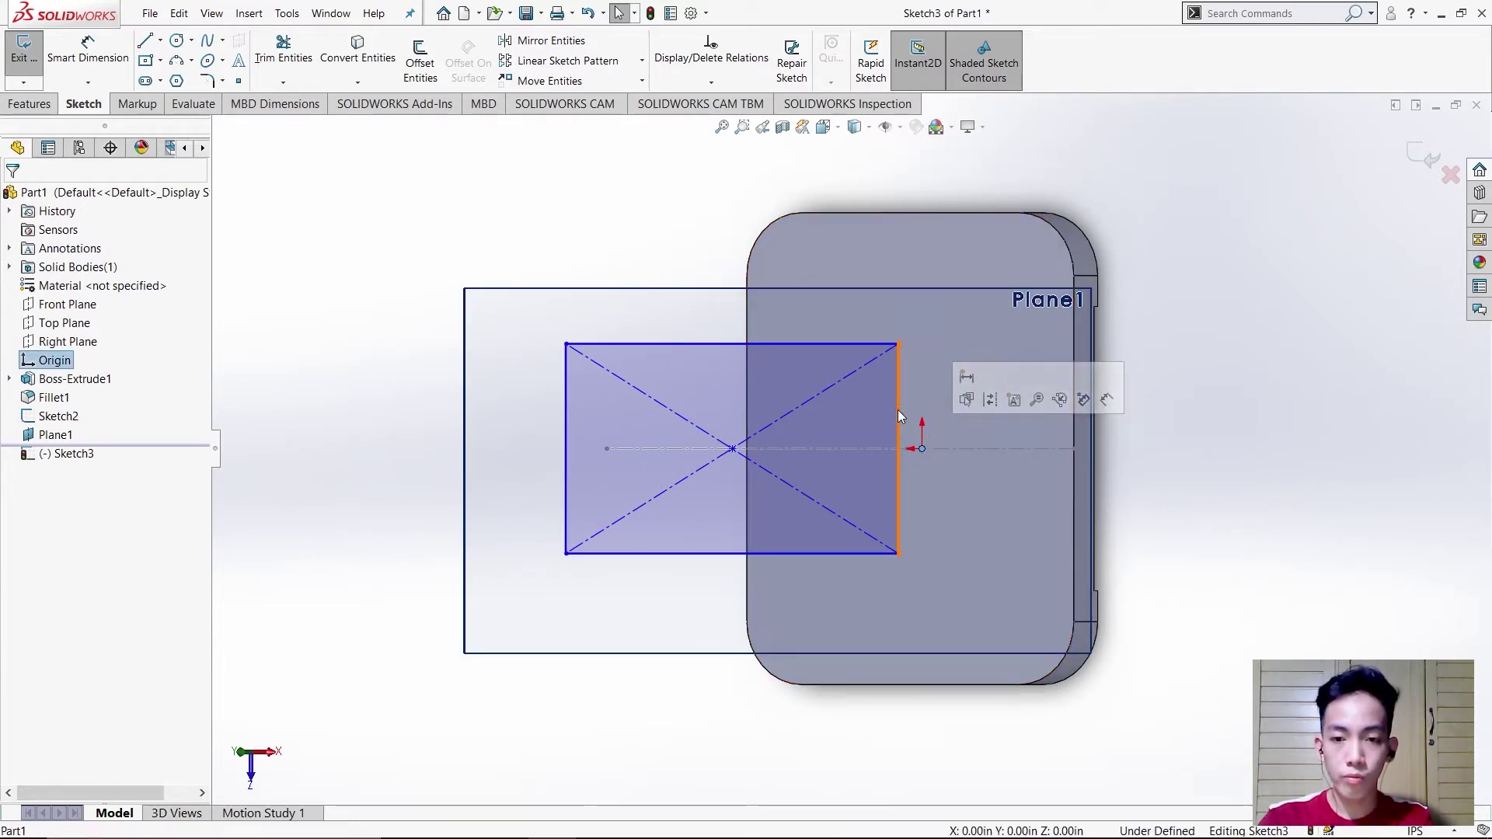
{"action": "left_click", "coordinate": [897, 408], "text": "ctrl"}
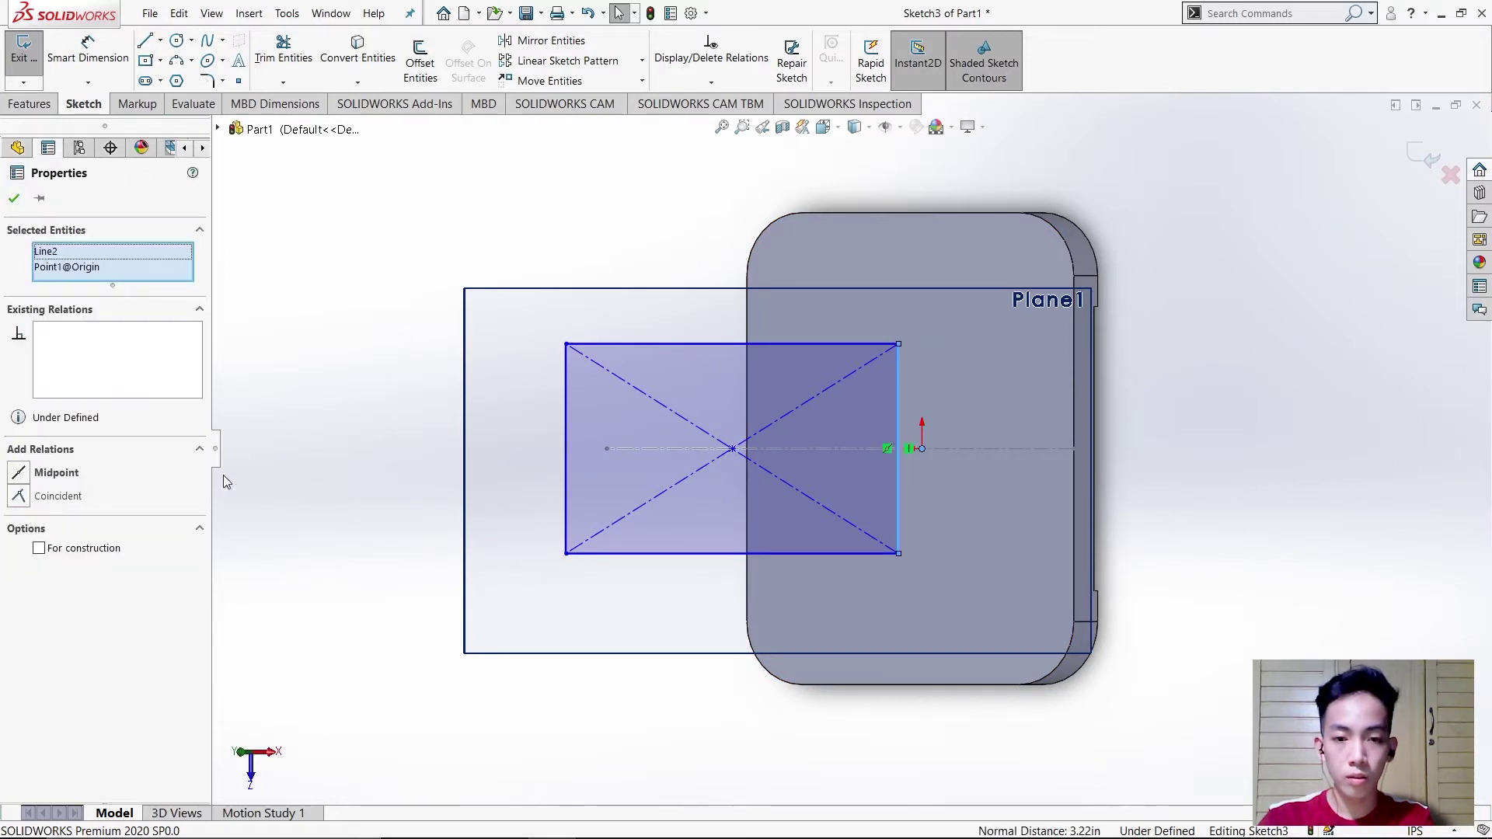
{"action": "left_click", "coordinate": [52, 495]}
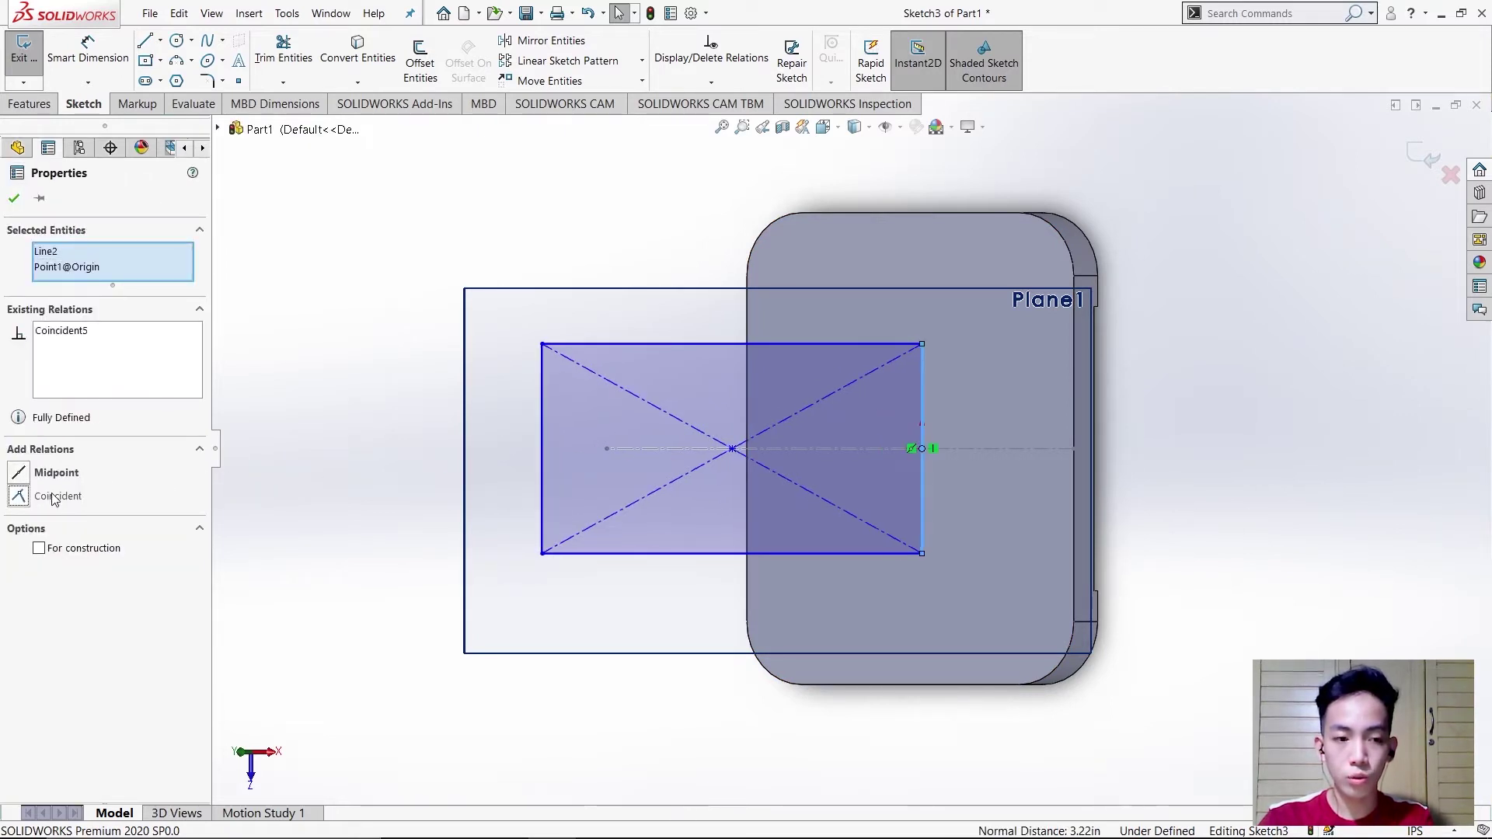
{"action": "left_click", "coordinate": [15, 200]}
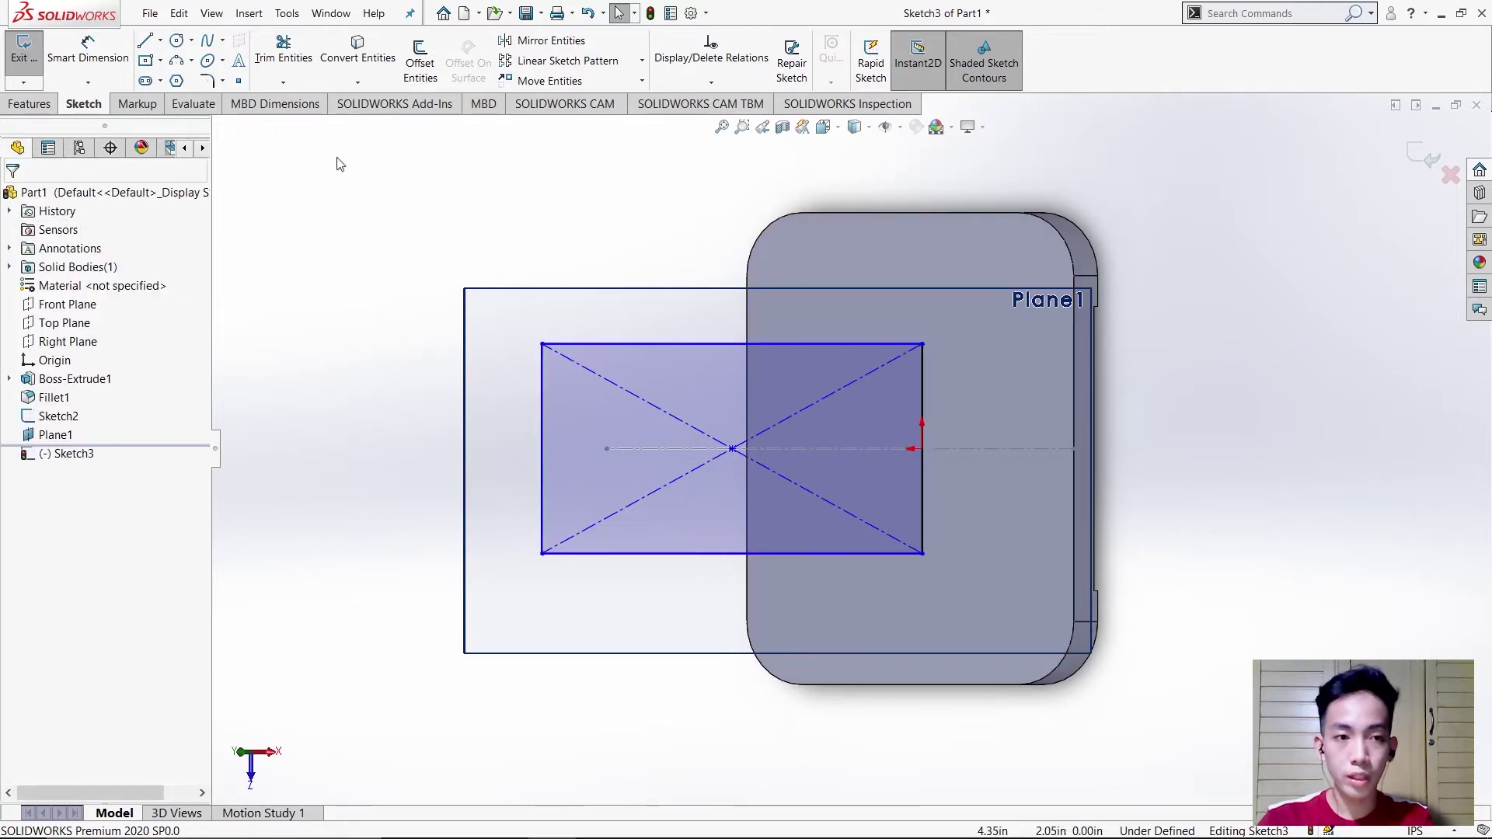
{"action": "left_click", "coordinate": [88, 49]}
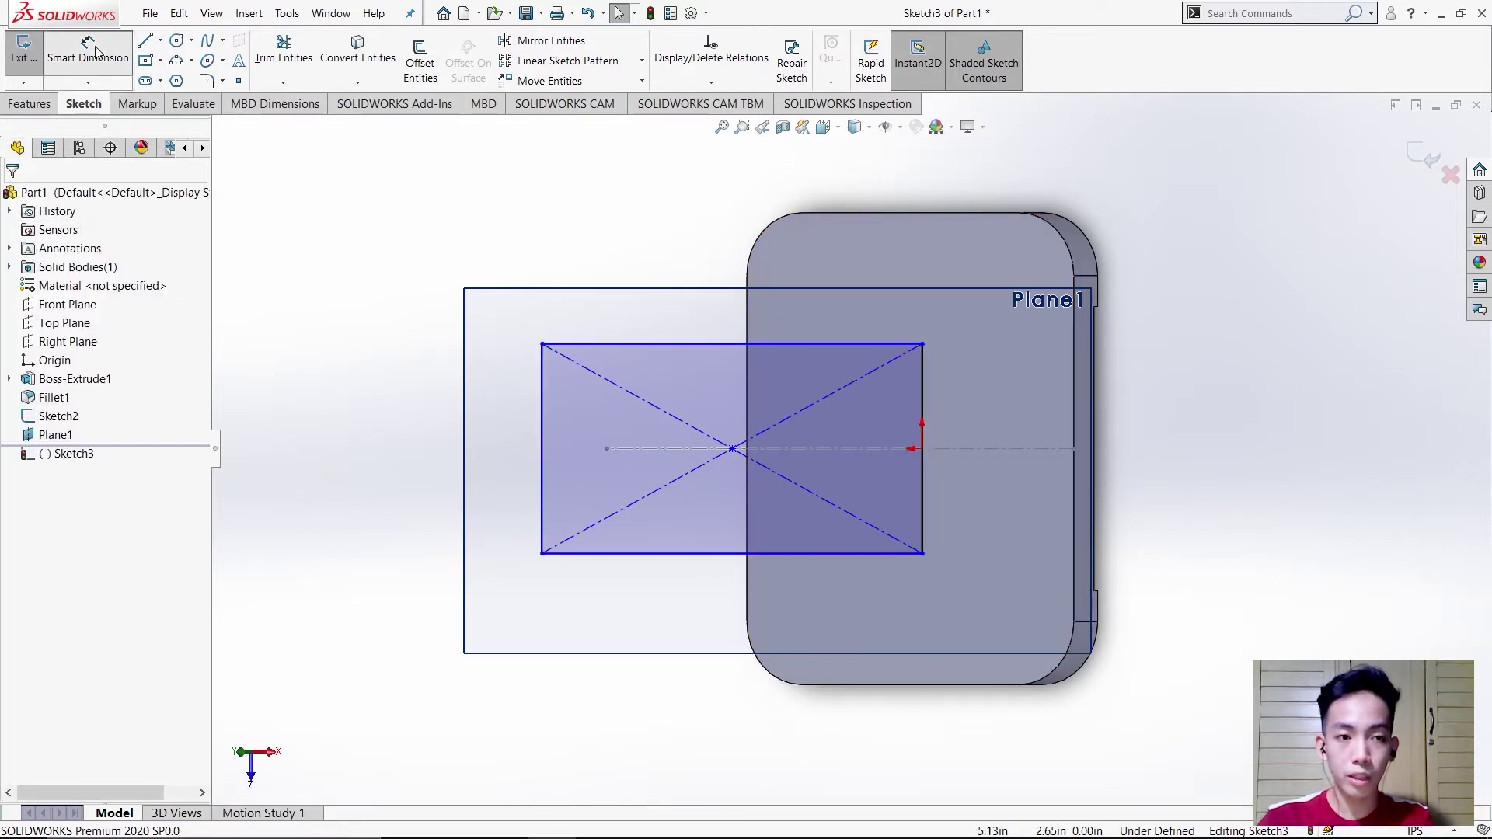
Dimension the rectangle's right edge to 1.88 in and its top edge to 2.38 in.
{"action": "left_click", "coordinate": [923, 396]}
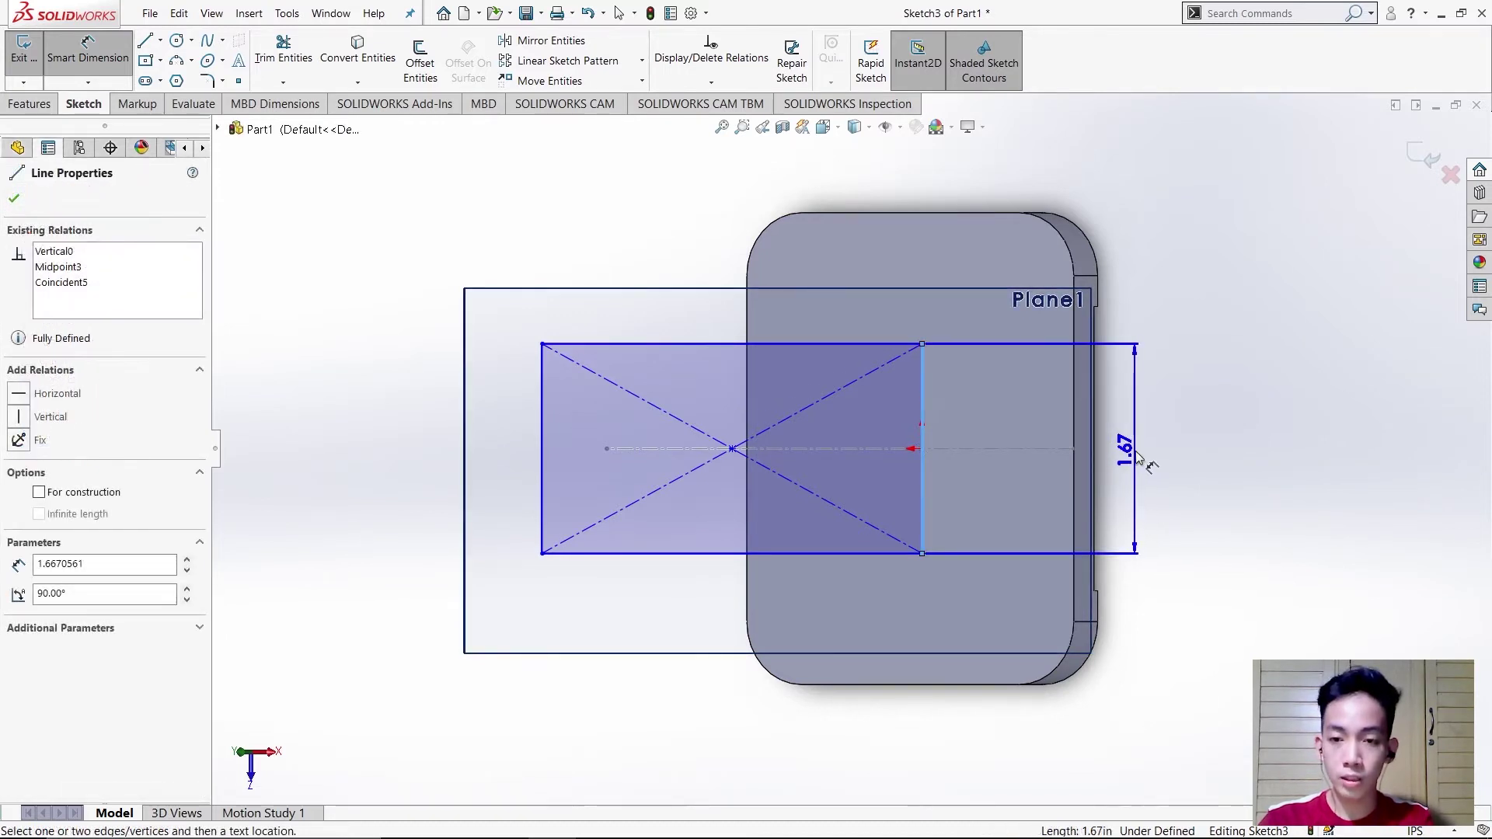
{"action": "left_click", "coordinate": [1138, 458]}
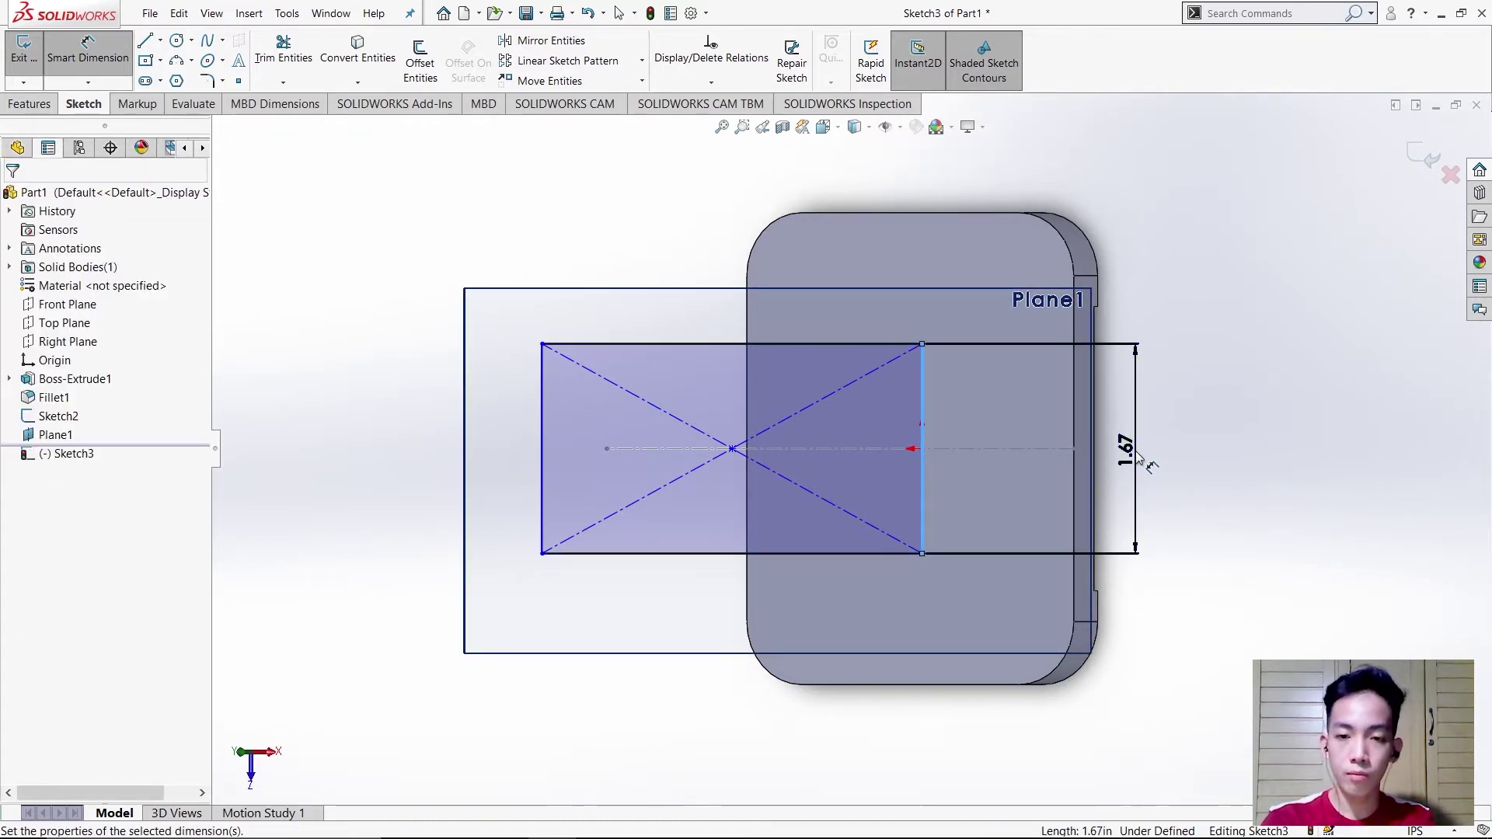
{"action": "type", "text": "1.88"}
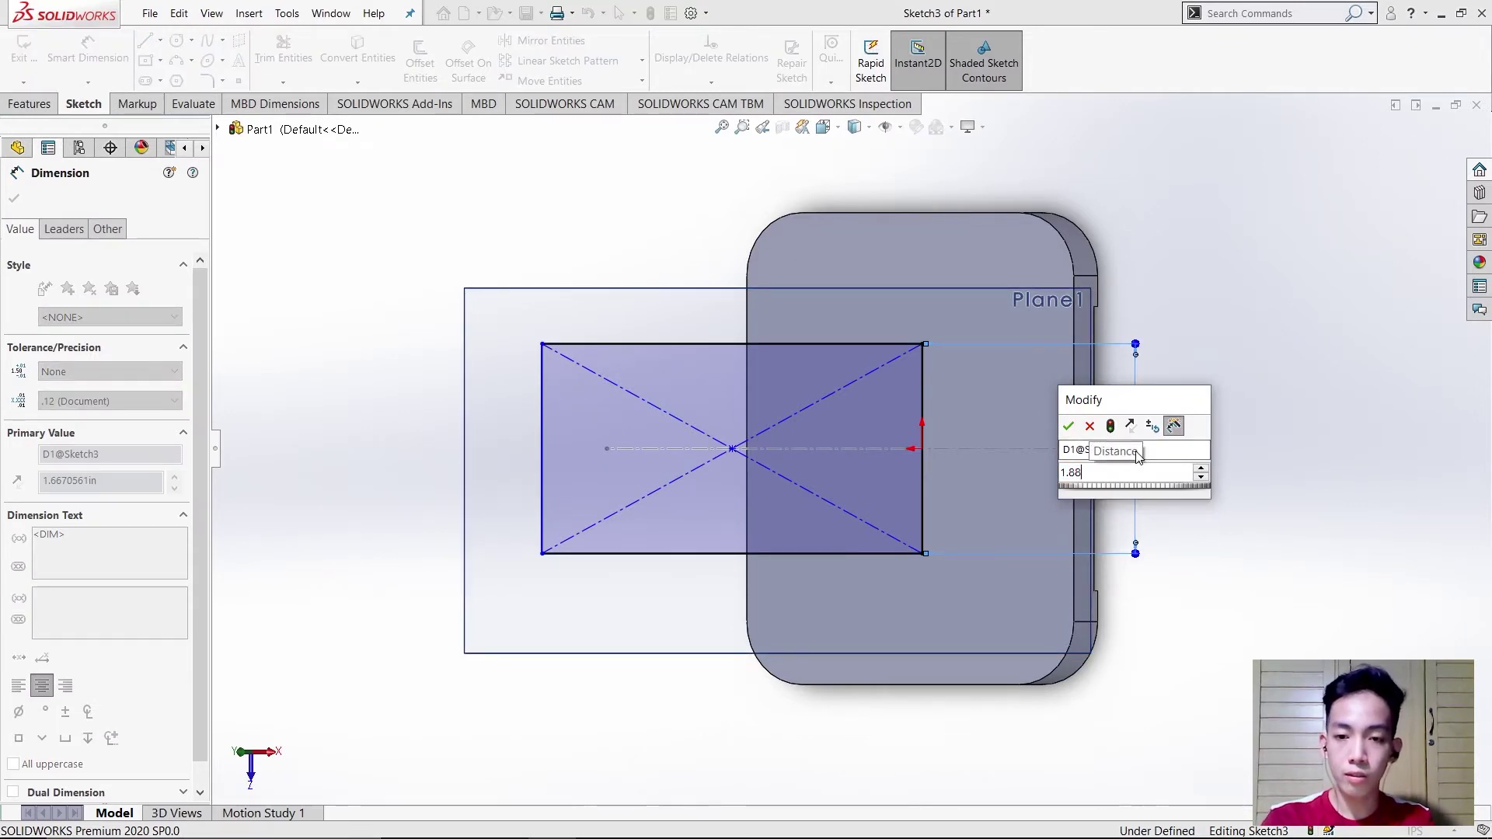
{"action": "key", "text": "Return"}
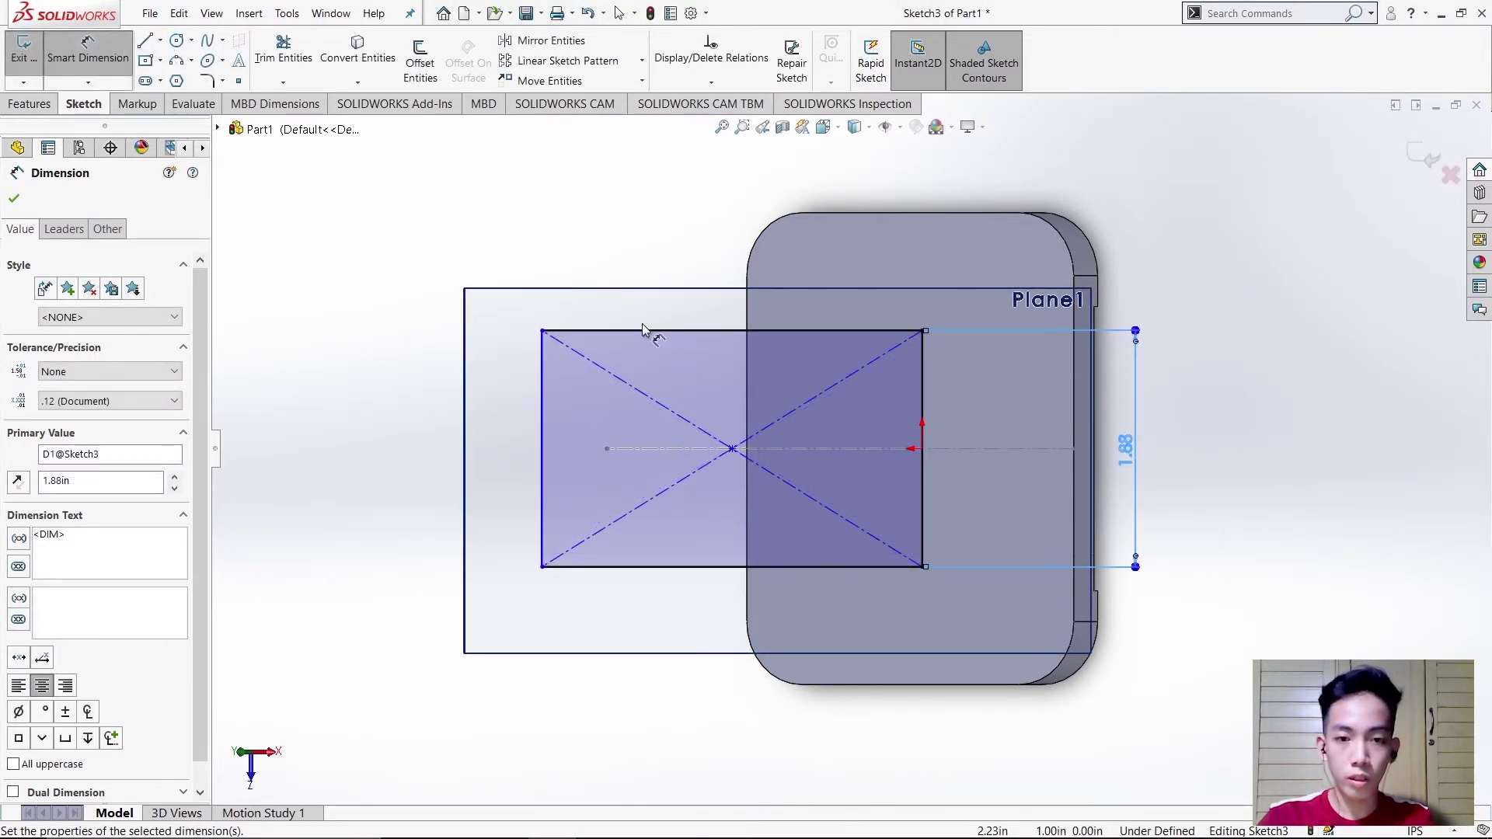
{"action": "left_click", "coordinate": [649, 333]}
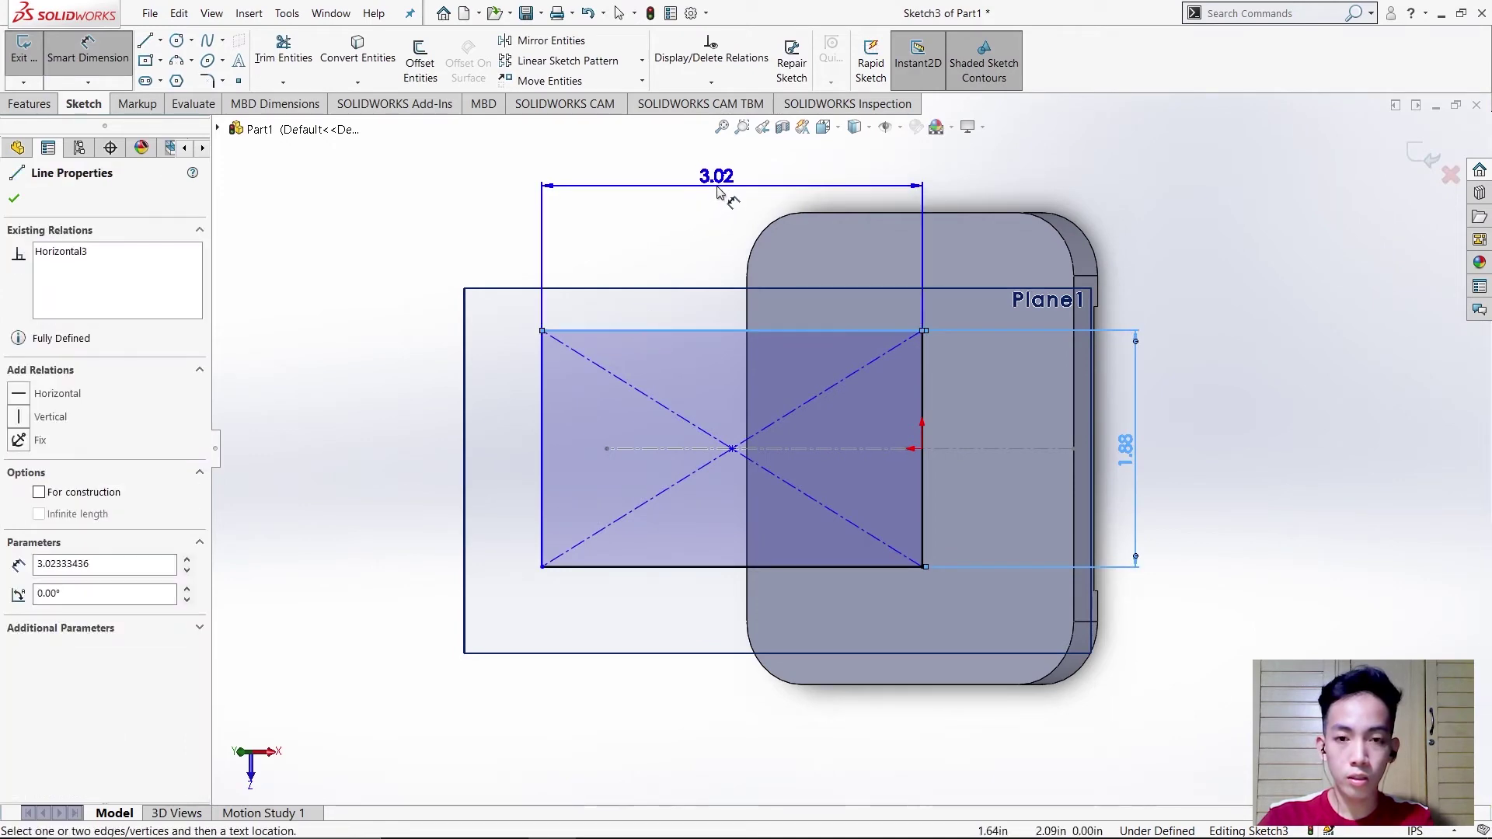
{"action": "left_click", "coordinate": [729, 184]}
{"action": "type", "text": "2.38"}
{"action": "key", "text": "Return"}
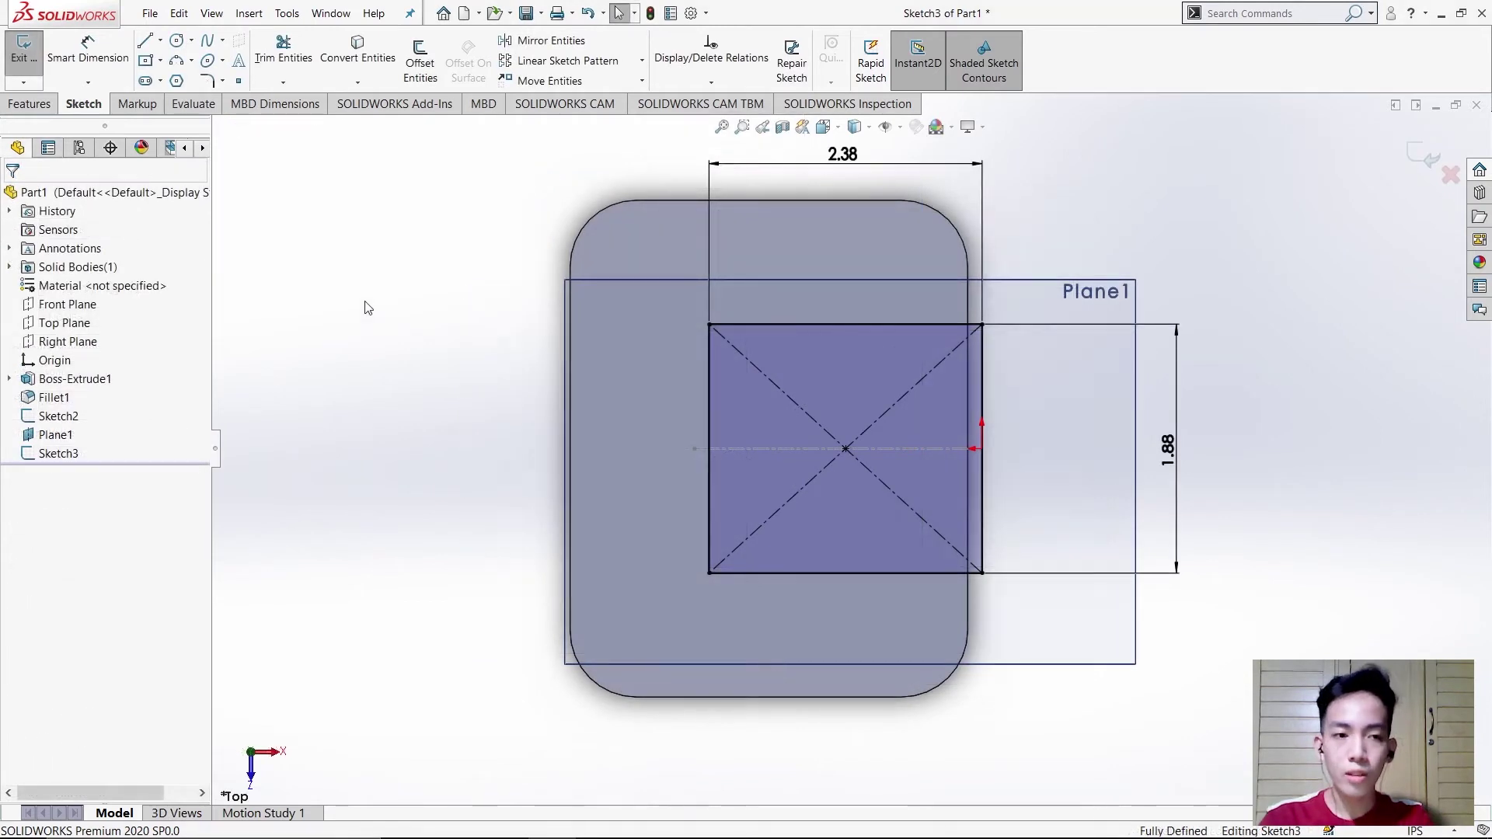
Extrude Sketch3 0.31 in in the reversed direction as Boss-Extrude3.
{"action": "left_click", "coordinate": [45, 107]}
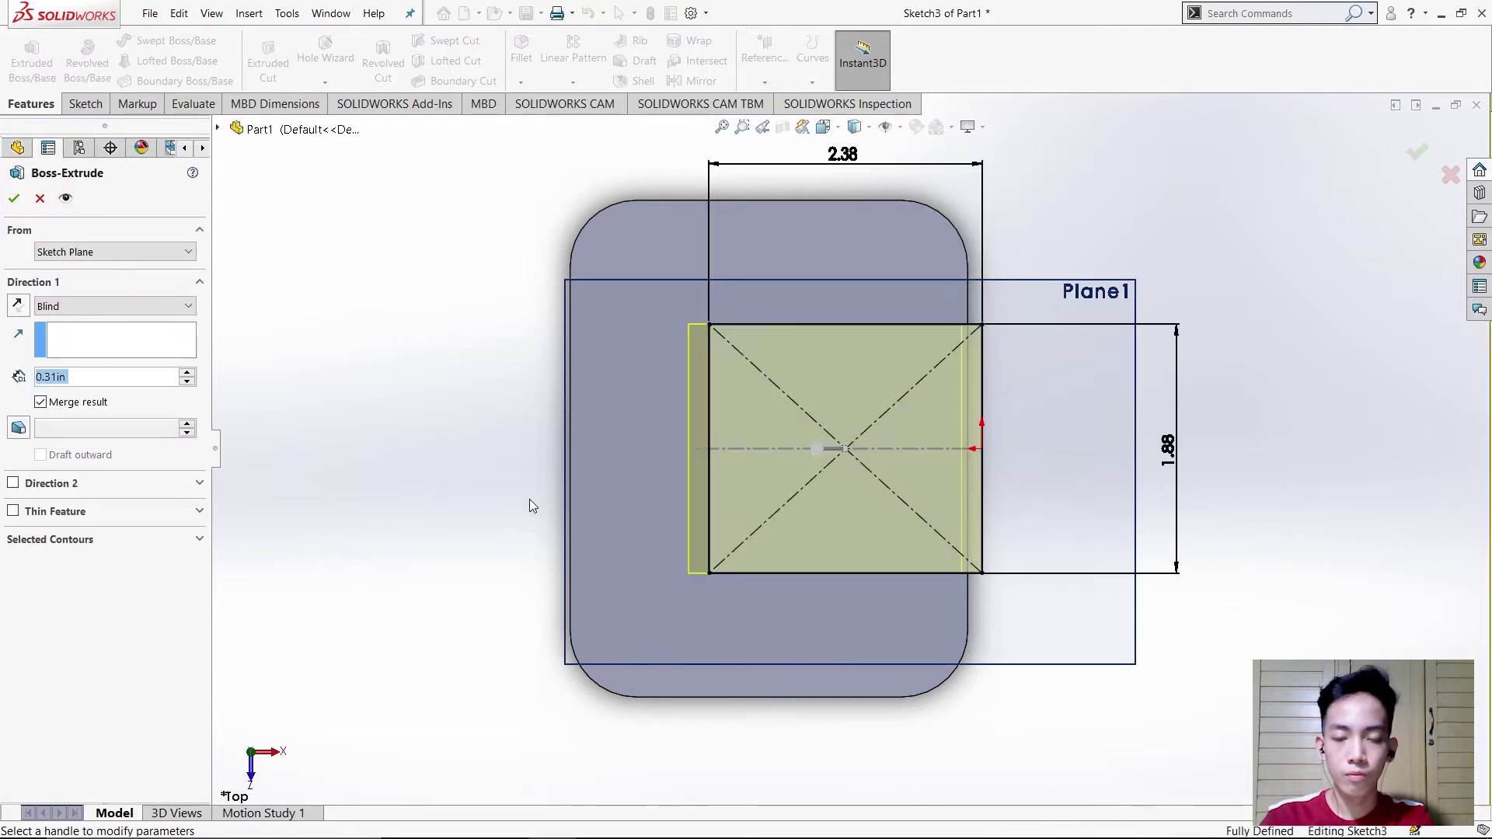
{"action": "middle_click_drag", "start_coordinate": [557, 423], "coordinate": [594, 273]}
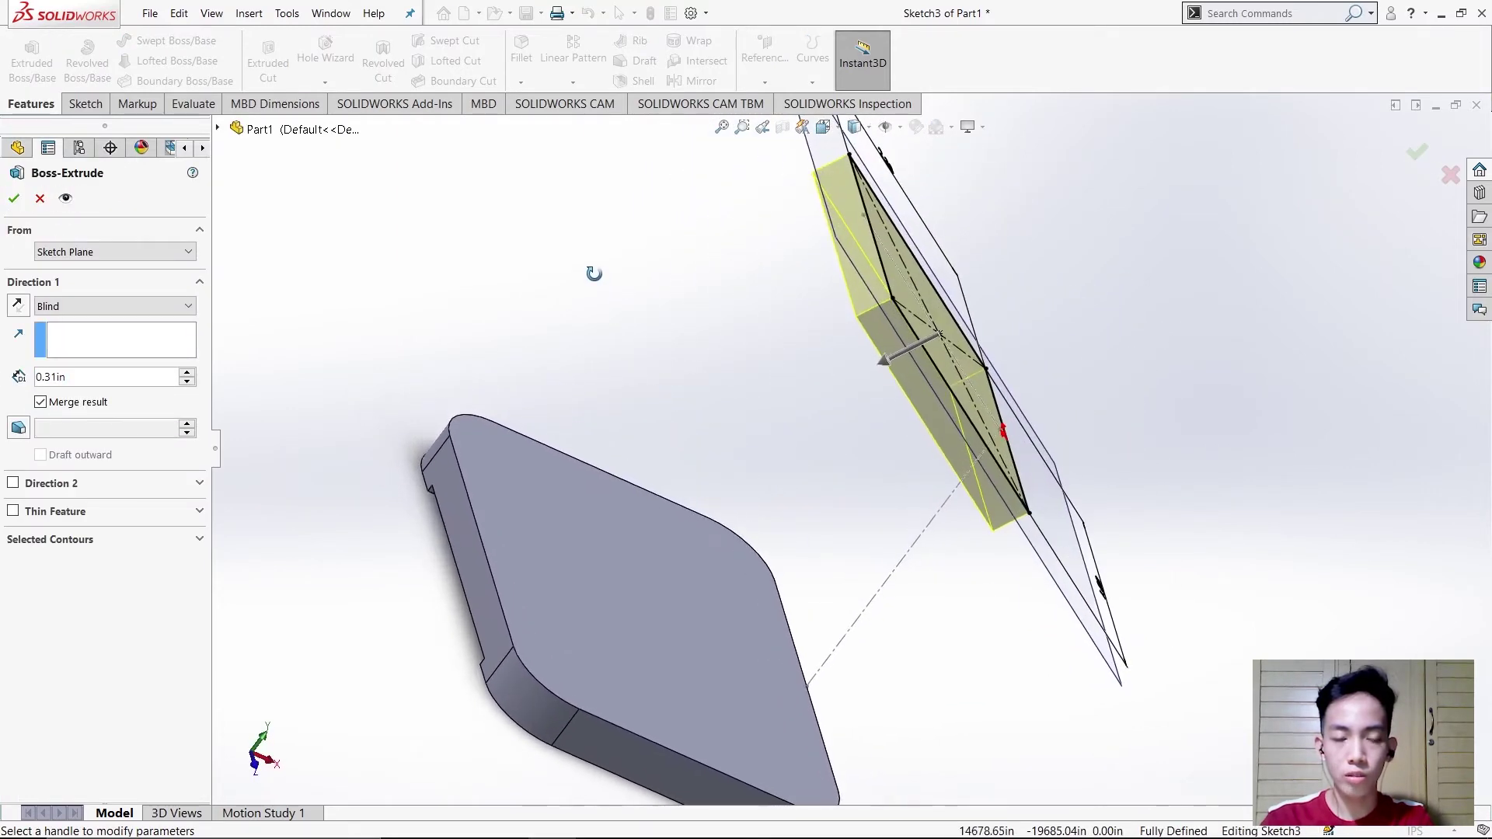
{"action": "left_click", "coordinate": [20, 308]}
{"action": "middle_click_drag", "start_coordinate": [506, 309], "coordinate": [477, 280]}
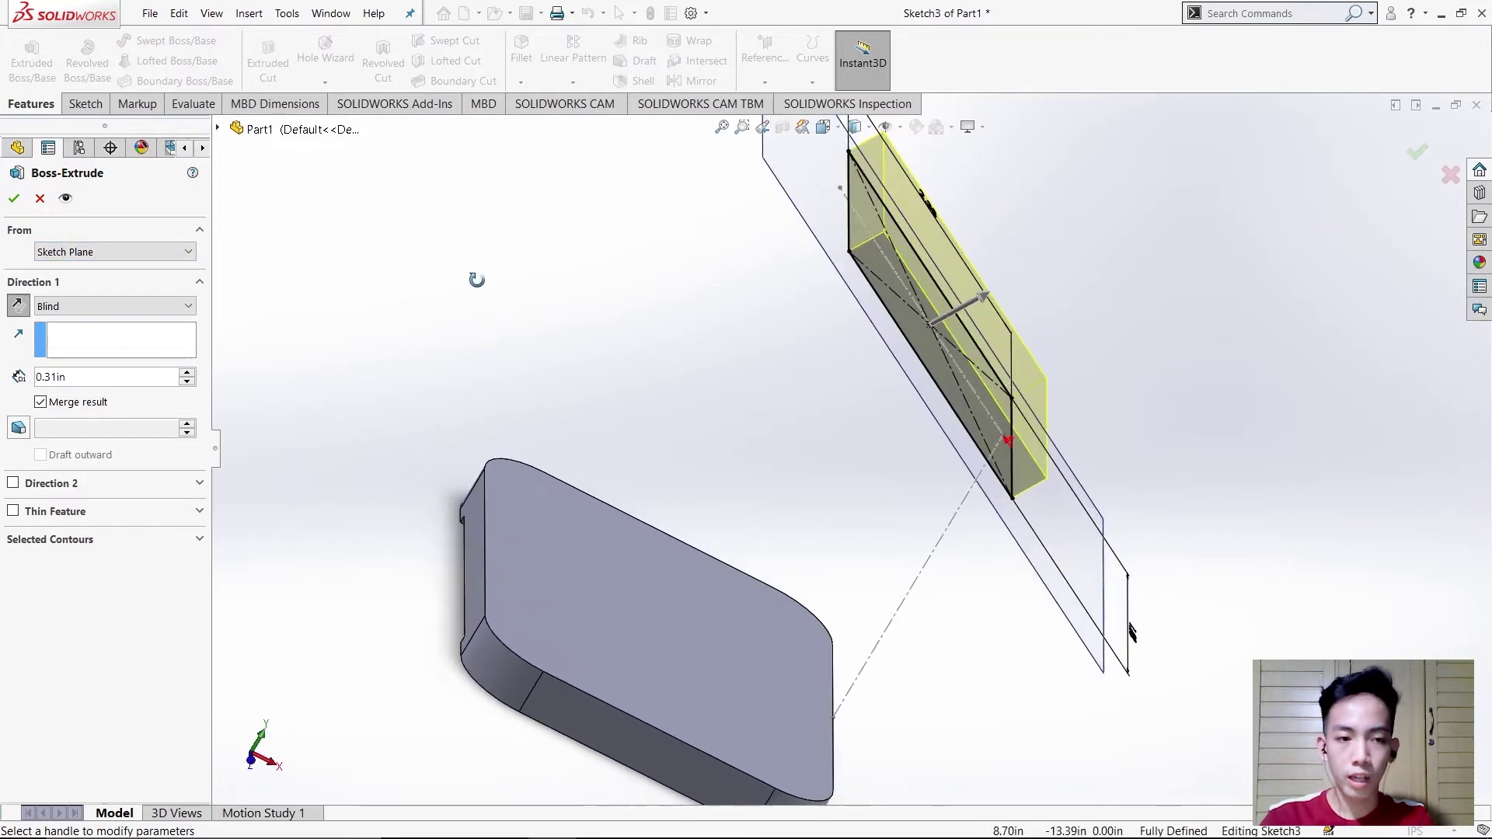
{"action": "type", "text": "0.31"}
{"action": "left_click", "coordinate": [14, 201]}
{"action": "middle_click_drag", "start_coordinate": [660, 445], "coordinate": [540, 356]}
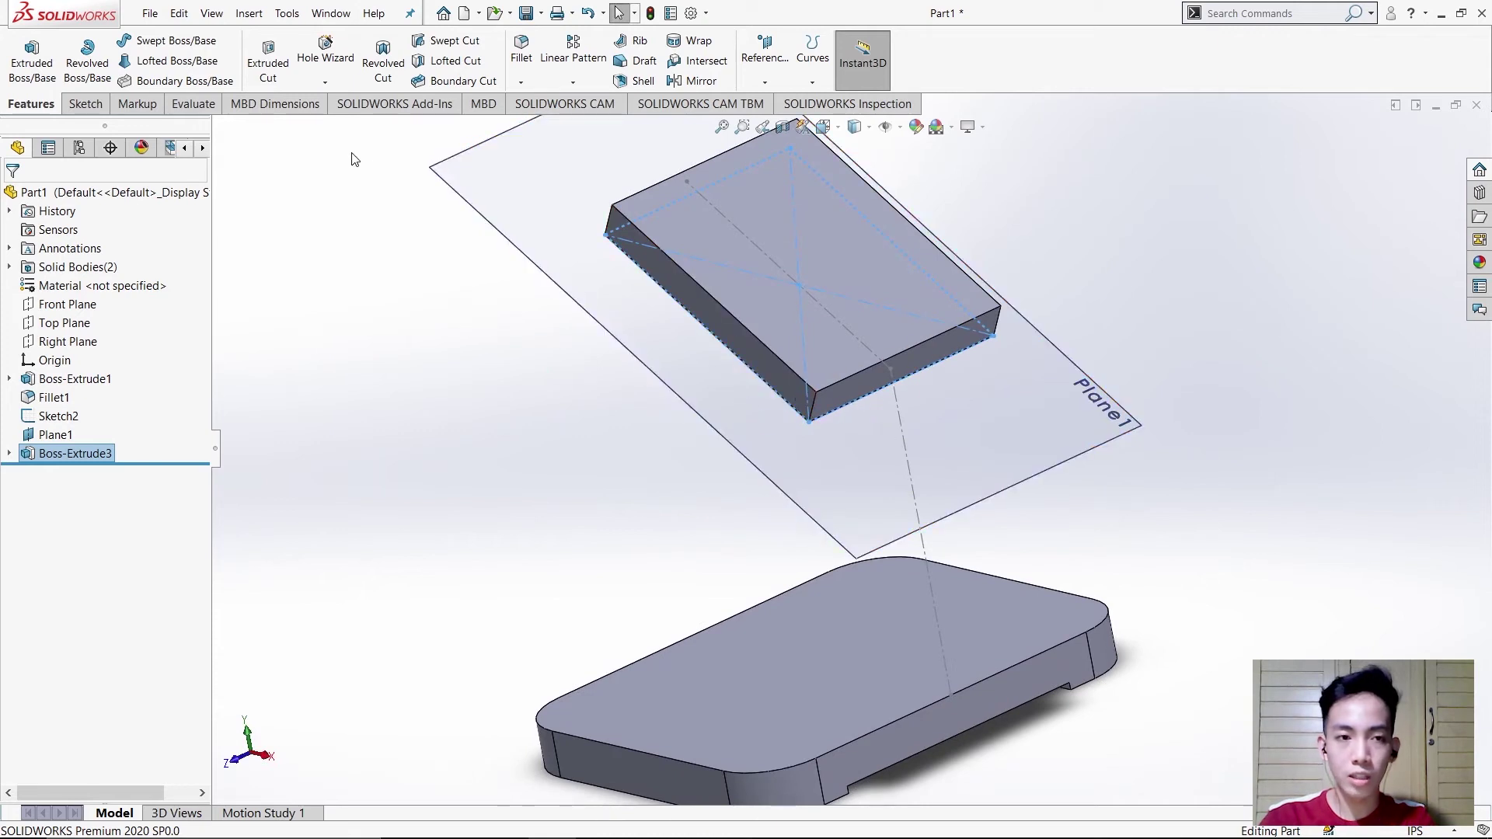
Fillet the four corner edges of Boss-Extrude3 with a 0.31 in radius.
{"action": "left_click", "coordinate": [523, 47]}
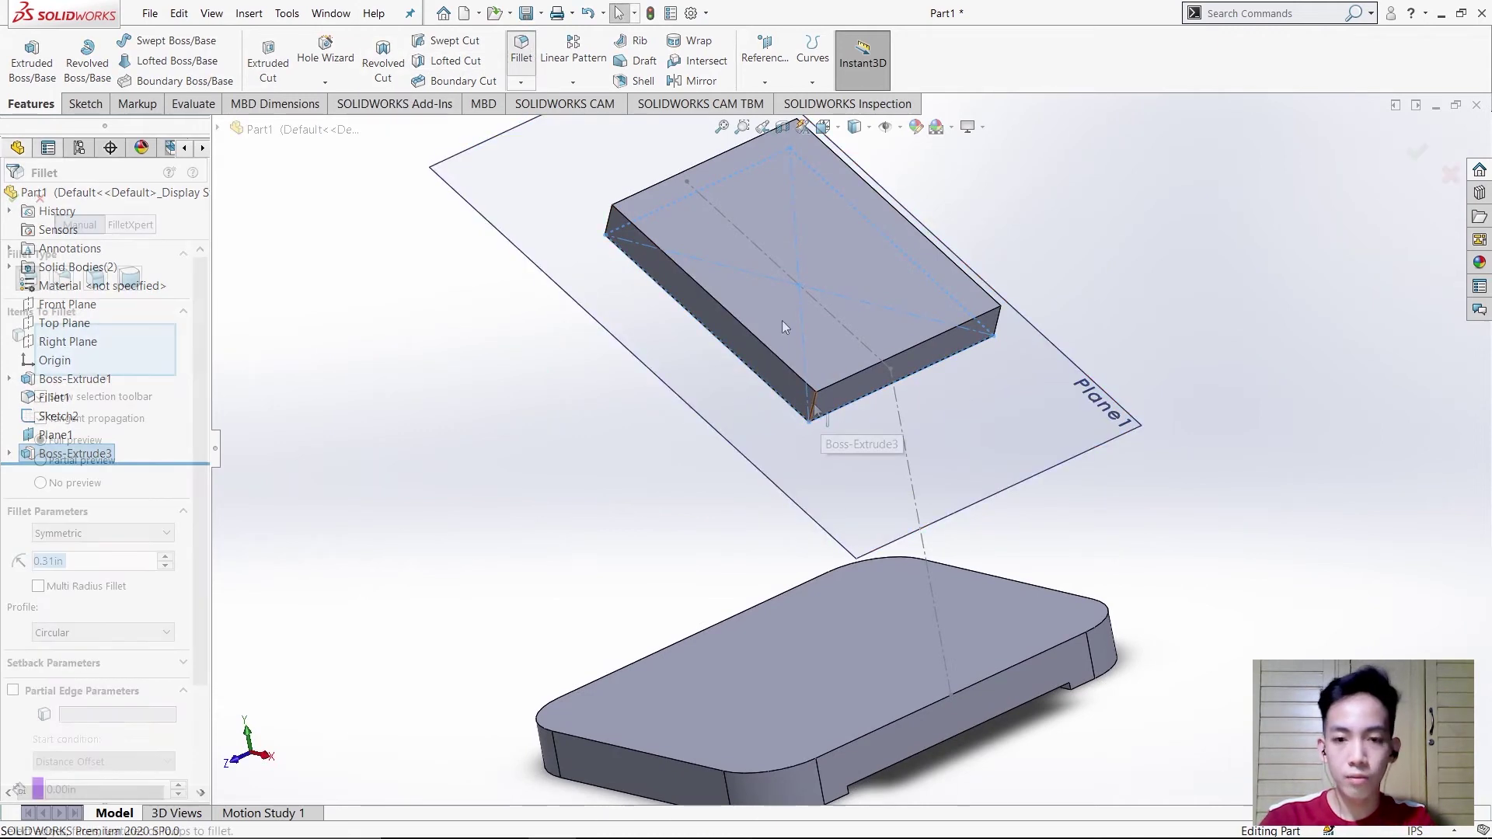
{"action": "left_click", "coordinate": [96, 557]}
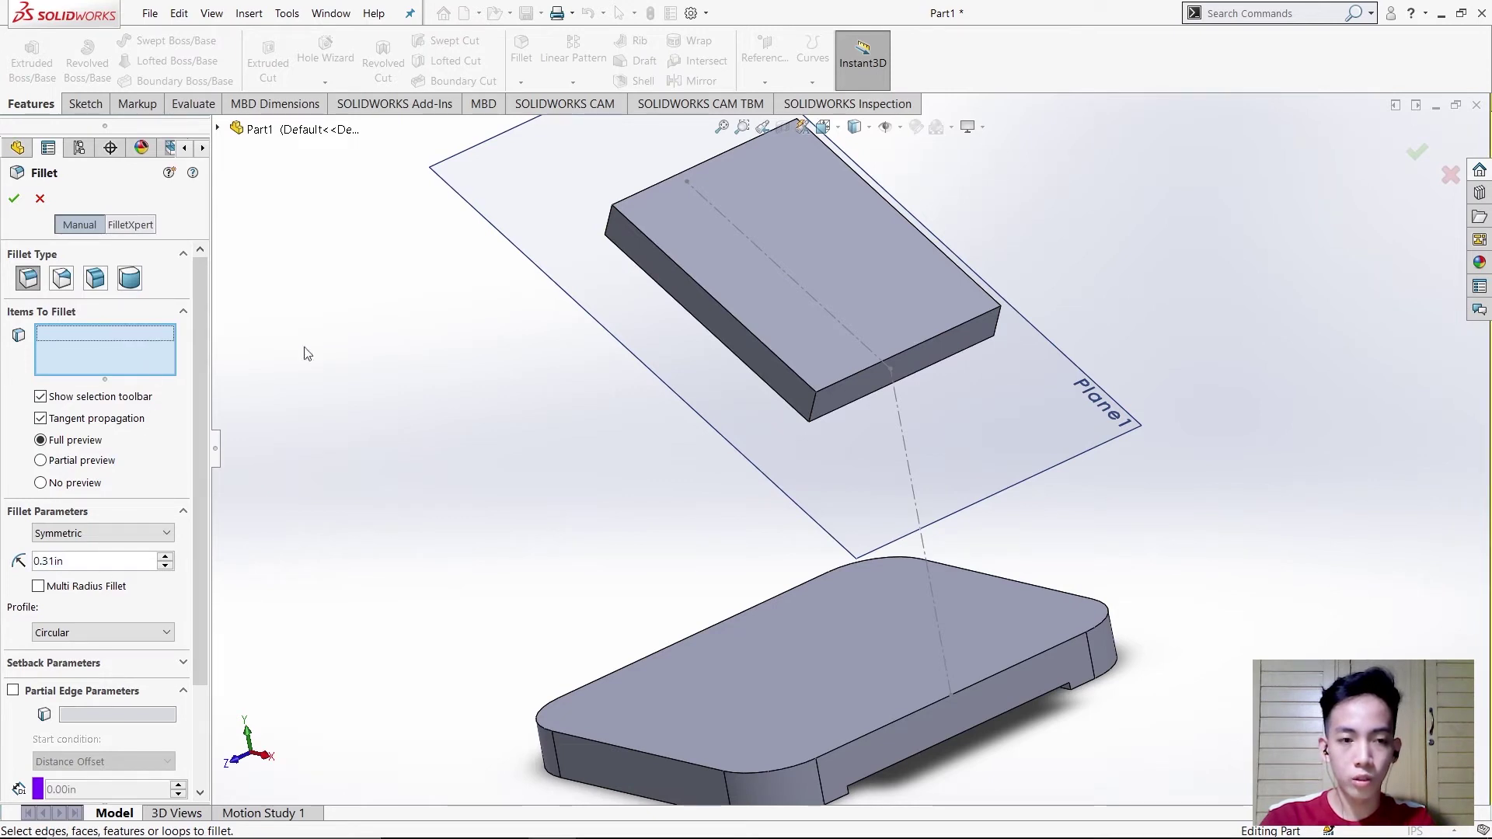
{"action": "left_click", "coordinate": [814, 414]}
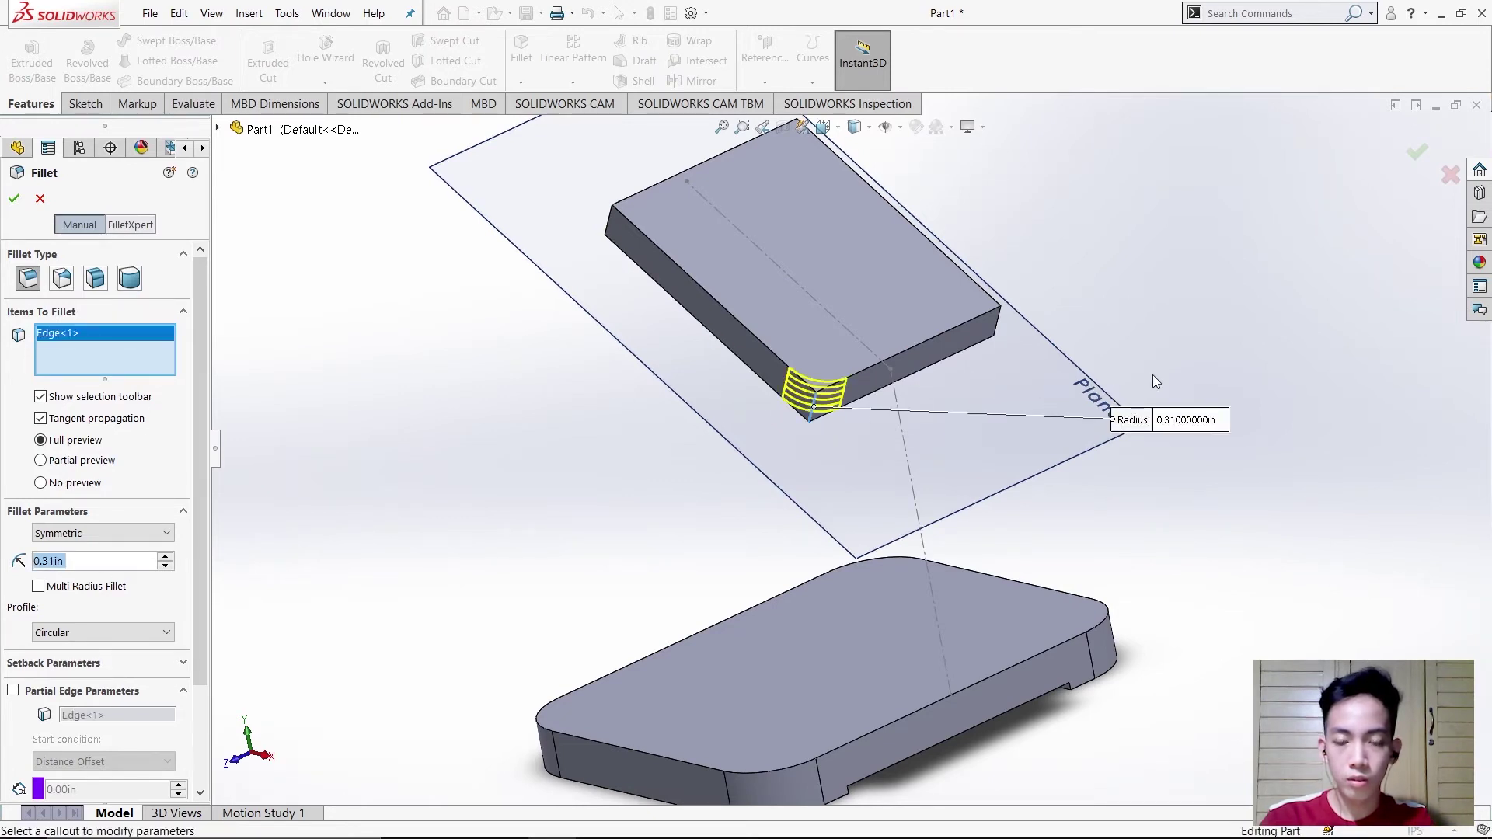
{"action": "middle_click_drag", "start_coordinate": [1154, 375], "coordinate": [760, 420]}
{"action": "left_click", "coordinate": [759, 417]}
{"action": "middle_click_drag", "start_coordinate": [376, 423], "coordinate": [964, 309]}
{"action": "left_click", "coordinate": [966, 314]}
{"action": "middle_click_drag", "start_coordinate": [740, 396], "coordinate": [955, 406]}
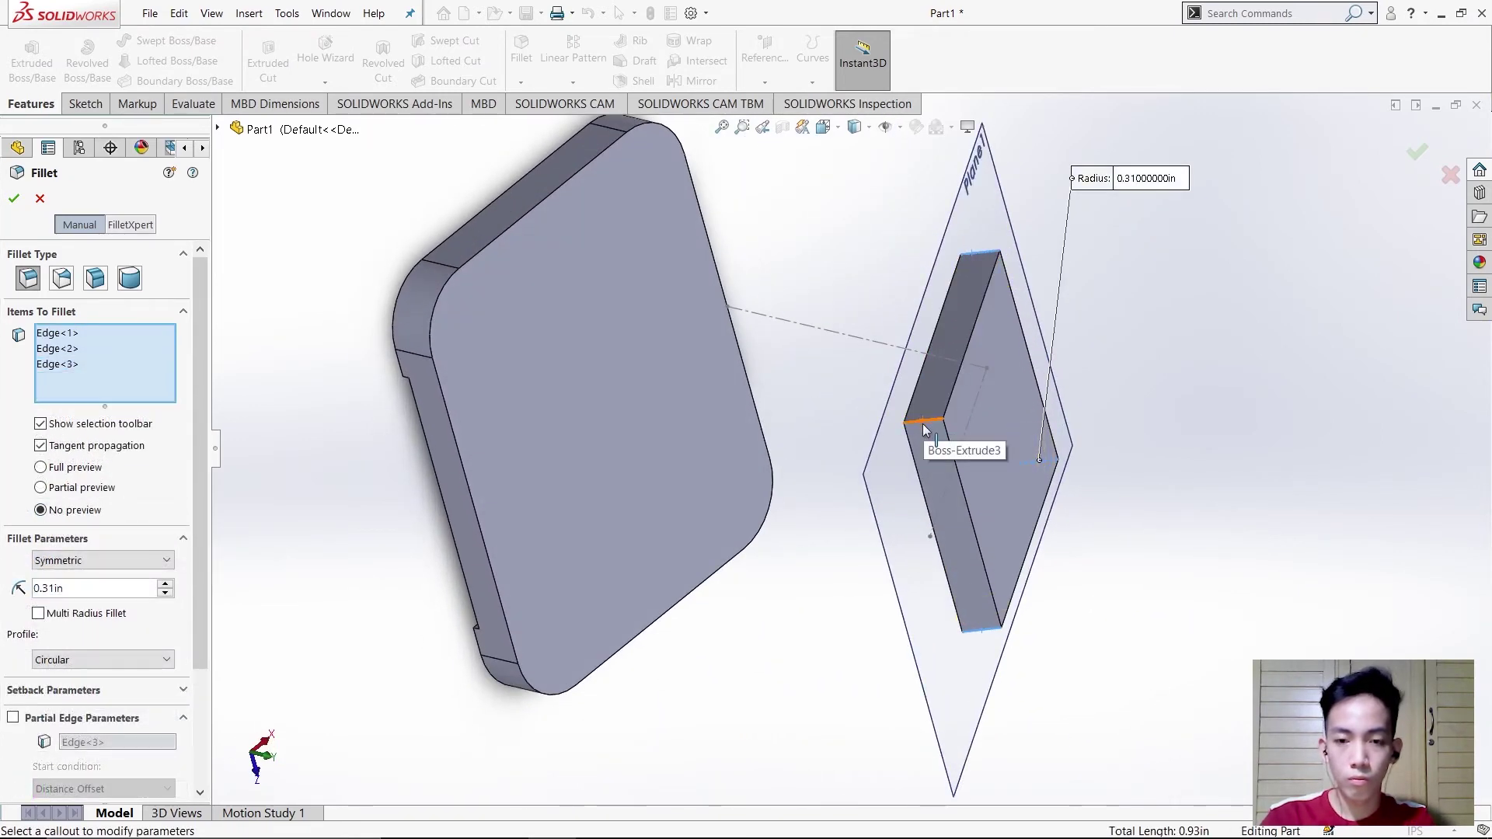
{"action": "left_click", "coordinate": [928, 428]}
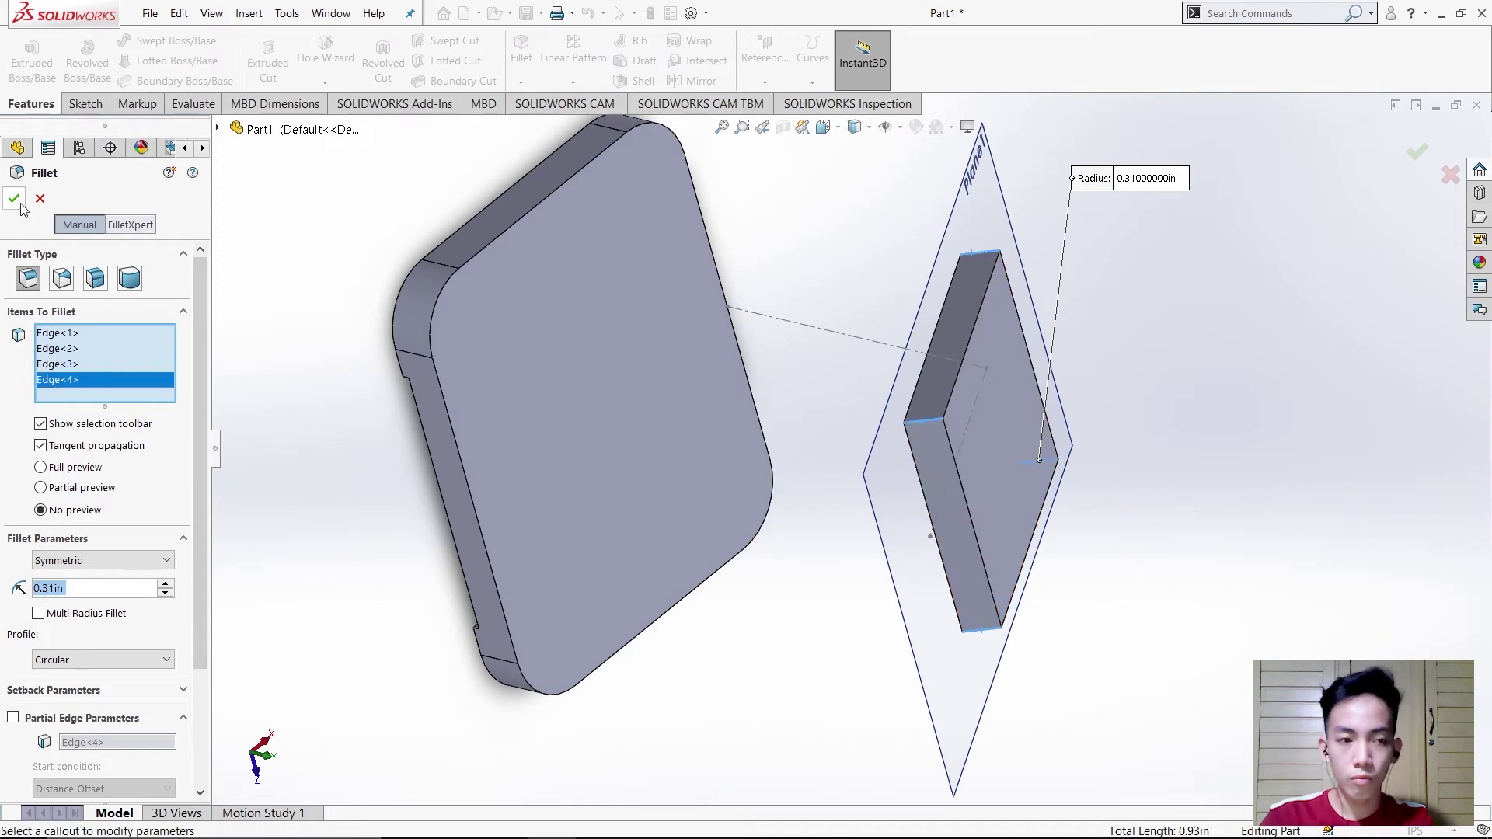
{"action": "middle_click_drag", "start_coordinate": [461, 309], "coordinate": [1270, 451]}
{"action": "middle_click_drag", "start_coordinate": [1224, 209], "coordinate": [883, 200]}
{"action": "left_click", "coordinate": [961, 227]}
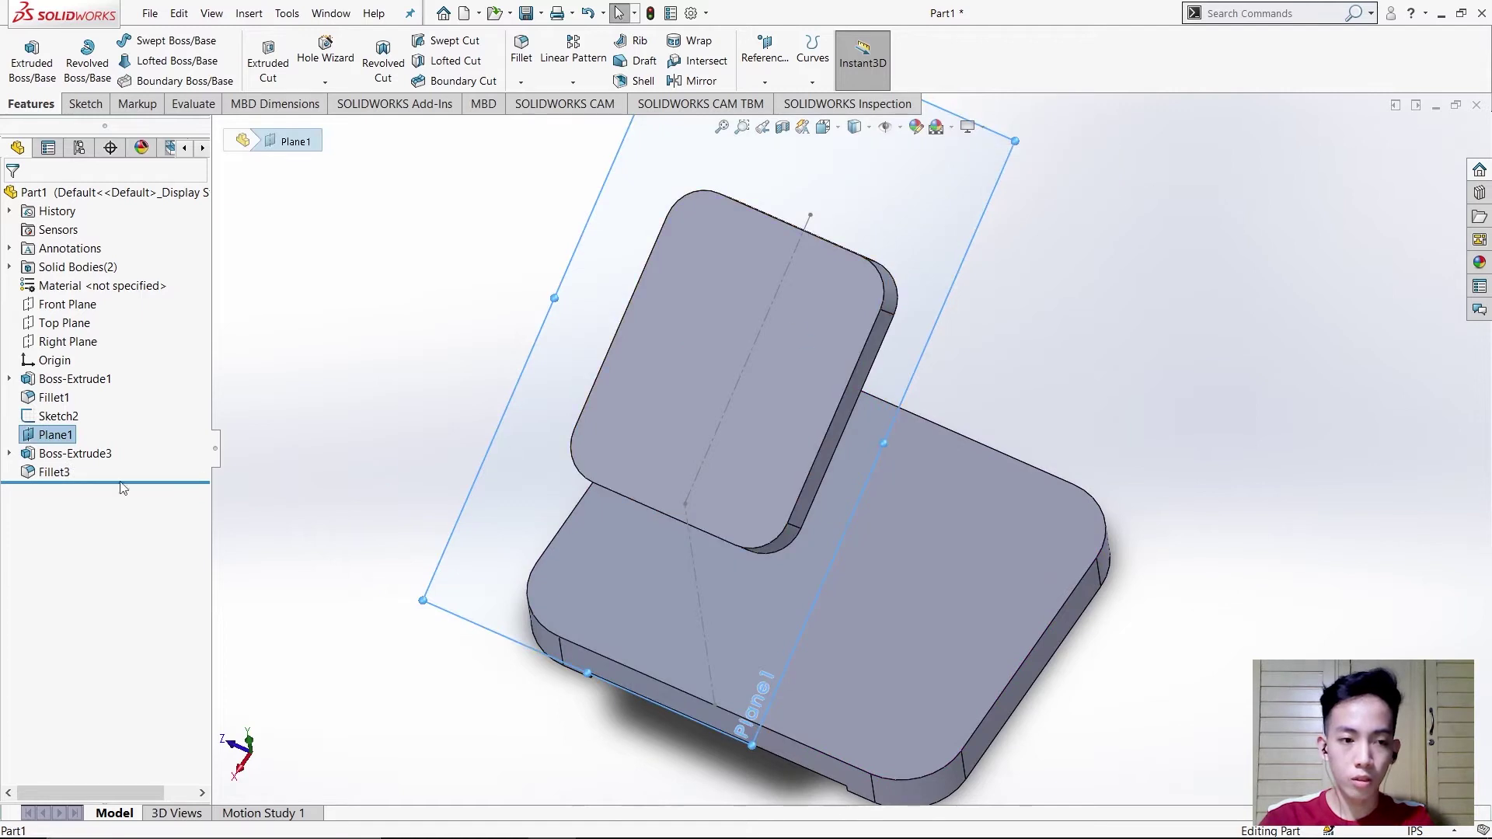
Hide Plane1 and the upper plate body.
{"action": "right_click", "coordinate": [54, 439]}
{"action": "left_click", "coordinate": [87, 416]}
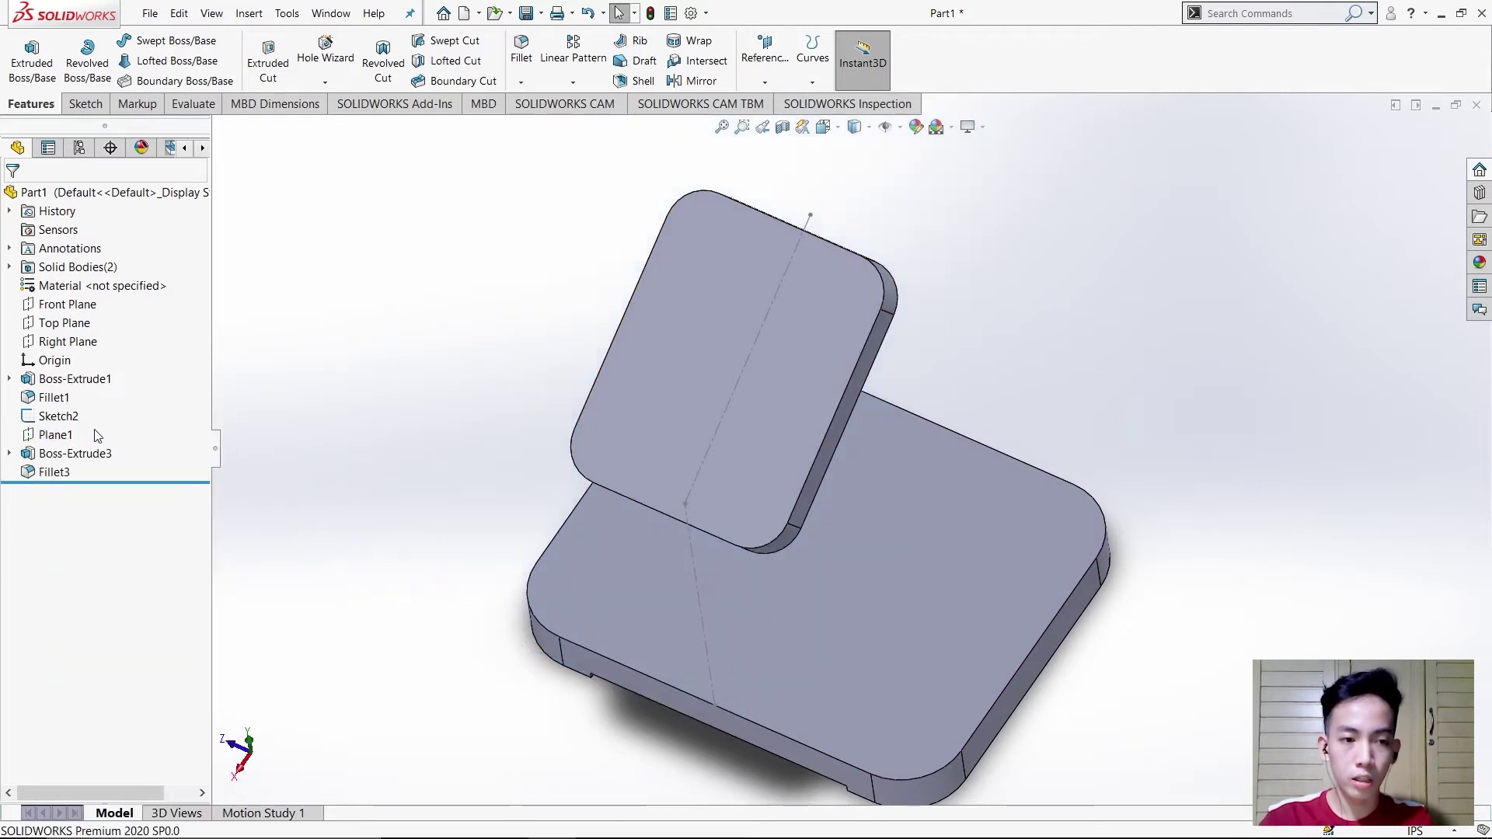
{"action": "left_click", "coordinate": [818, 359]}
{"action": "key", "text": "Tab"}
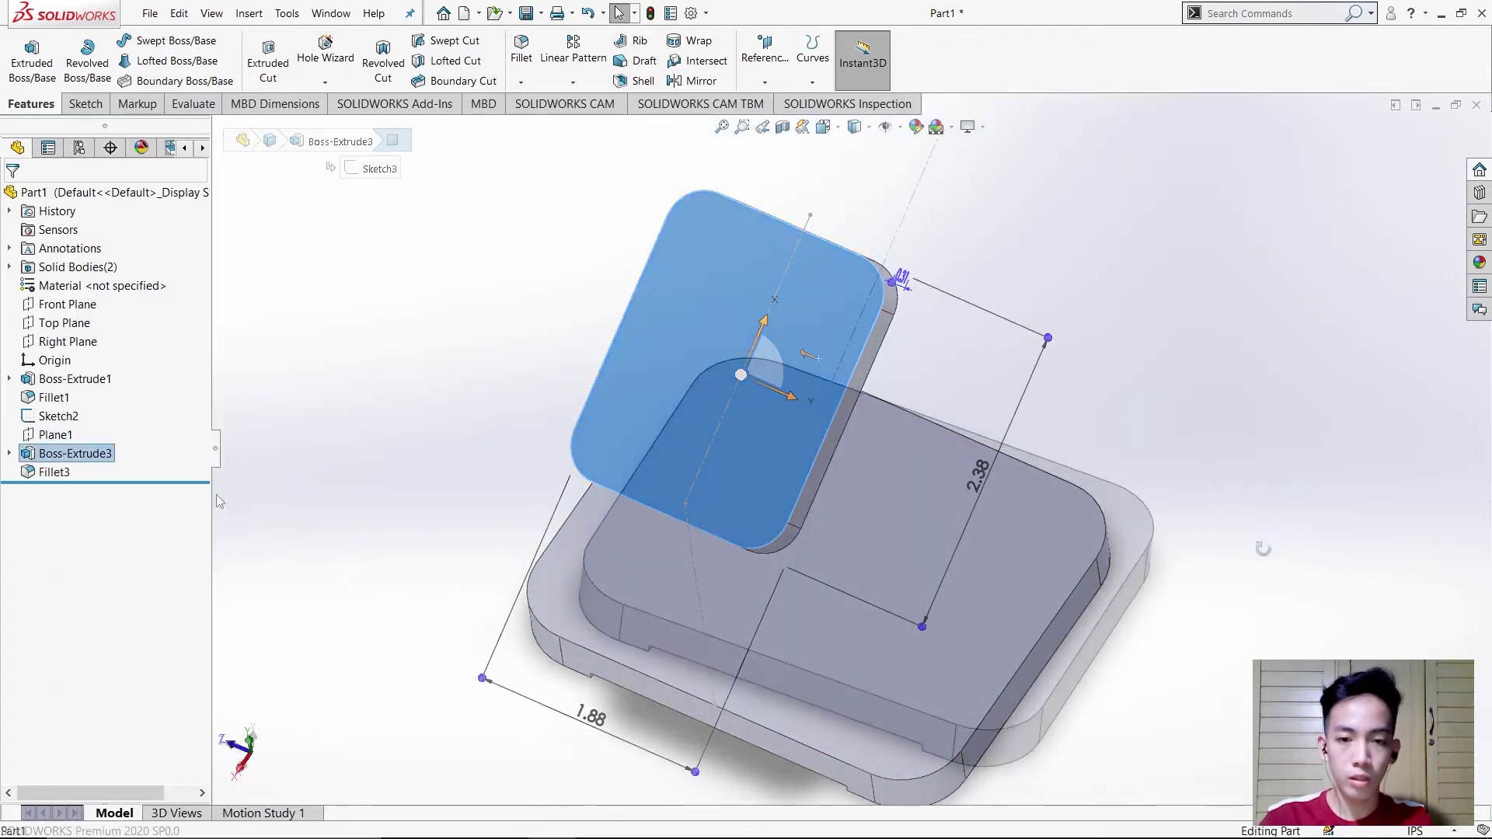
Start a new sketch on the base plate's top face.
{"action": "left_click", "coordinate": [928, 570]}
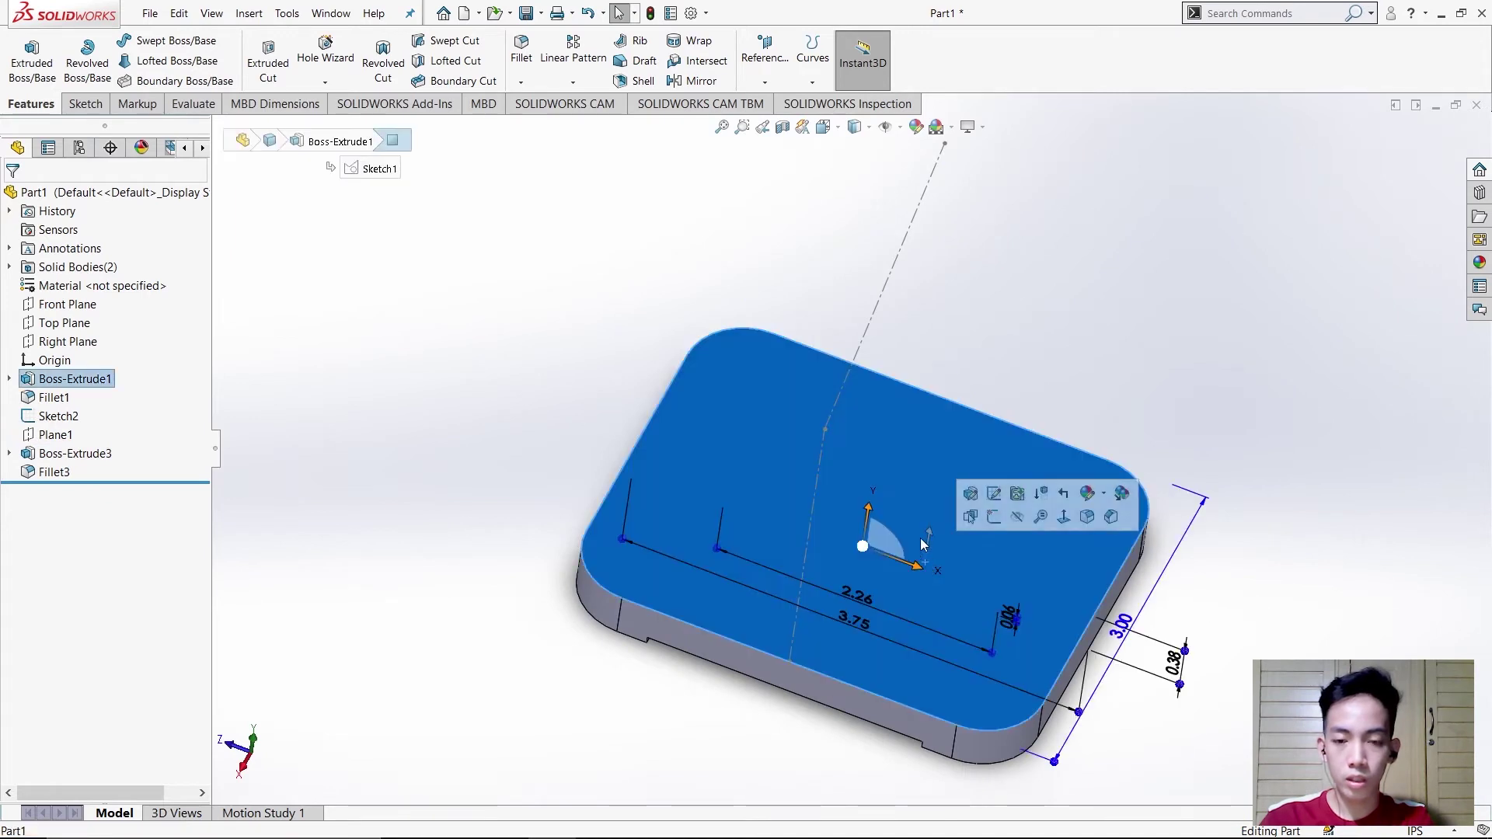
{"action": "right_click", "coordinate": [929, 505]}
{"action": "left_click", "coordinate": [968, 451]}
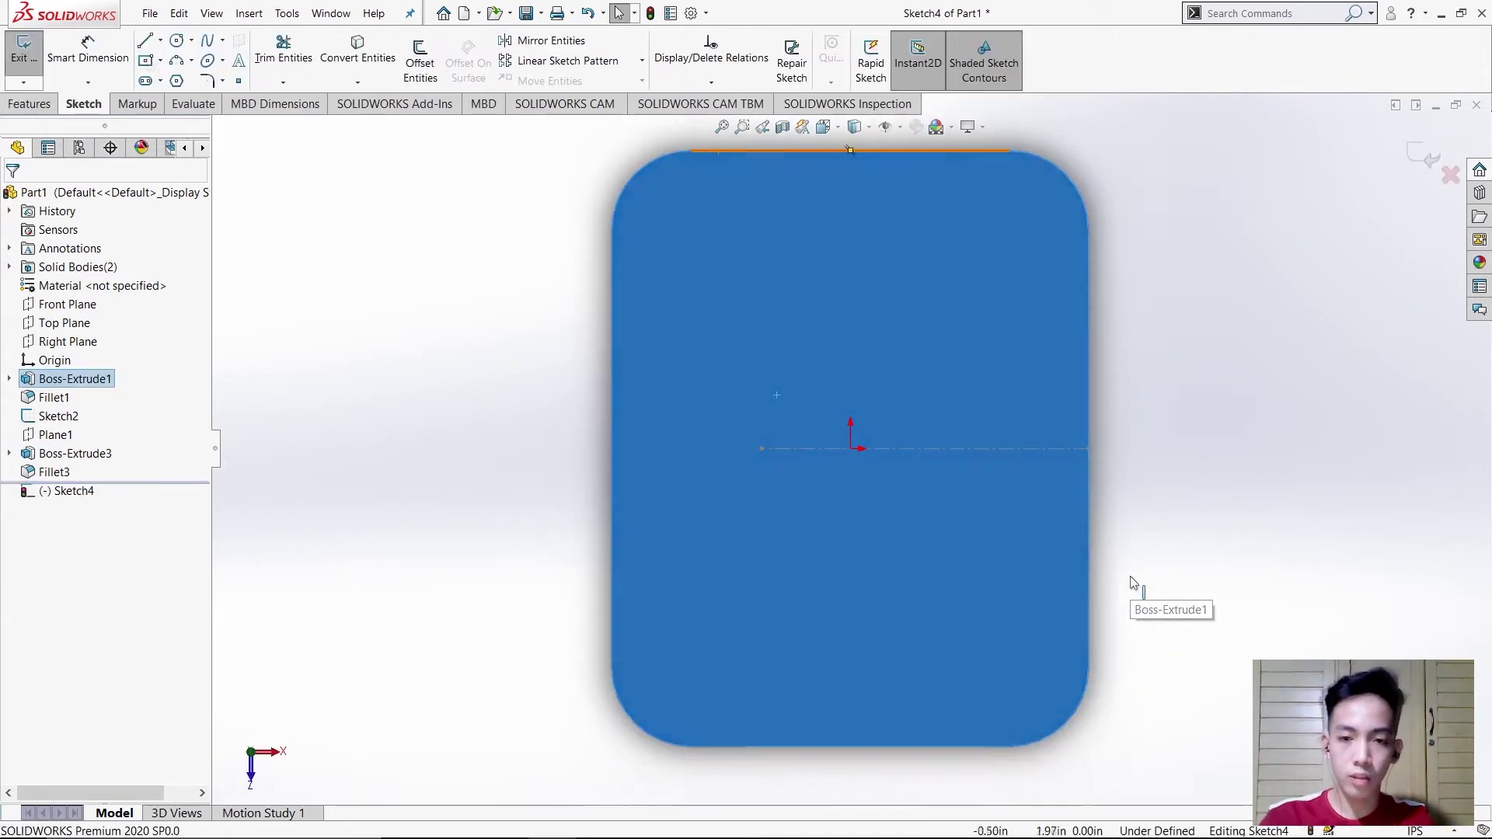
Draw a center rectangle strip from the origin to the top edge.
{"action": "left_click", "coordinate": [160, 61]}
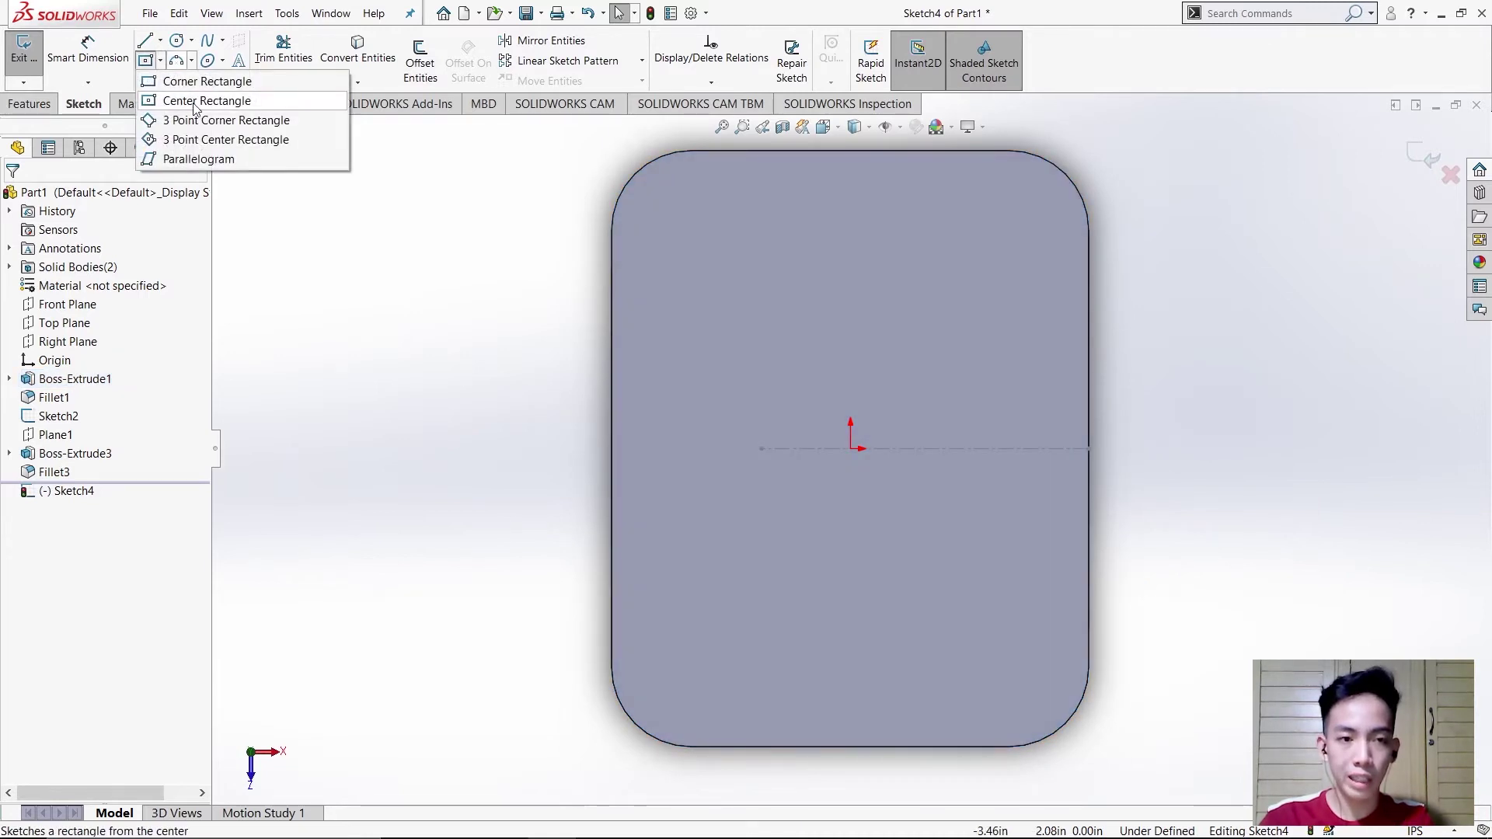
{"action": "left_click", "coordinate": [195, 105]}
{"action": "left_click", "coordinate": [851, 449]}
{"action": "left_click", "coordinate": [782, 153]}
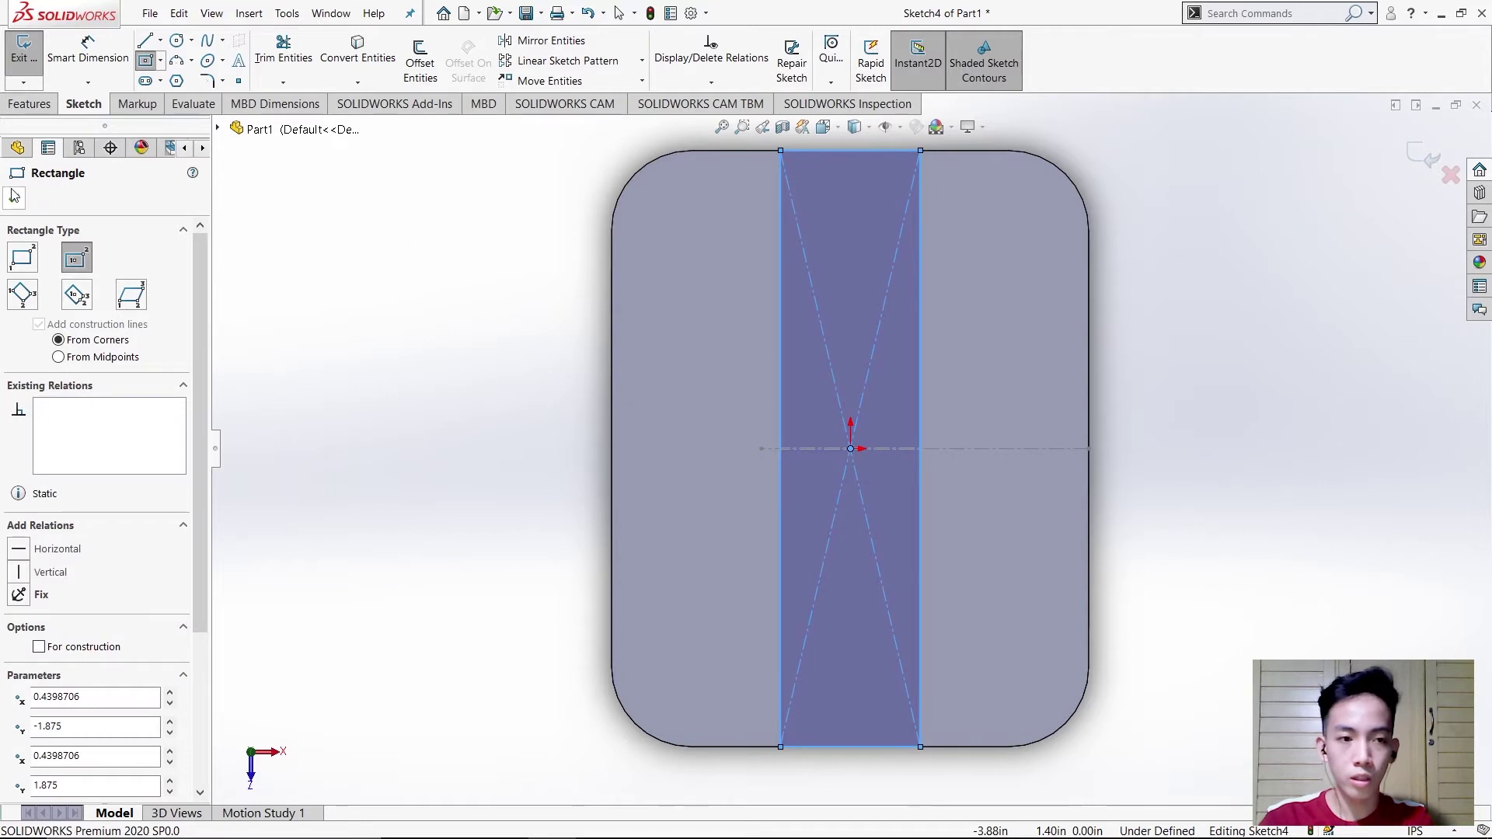
{"action": "left_click", "coordinate": [14, 201]}
Draw a corner rectangle strip from the base's right edge to the central strip.
{"action": "left_click", "coordinate": [160, 61]}
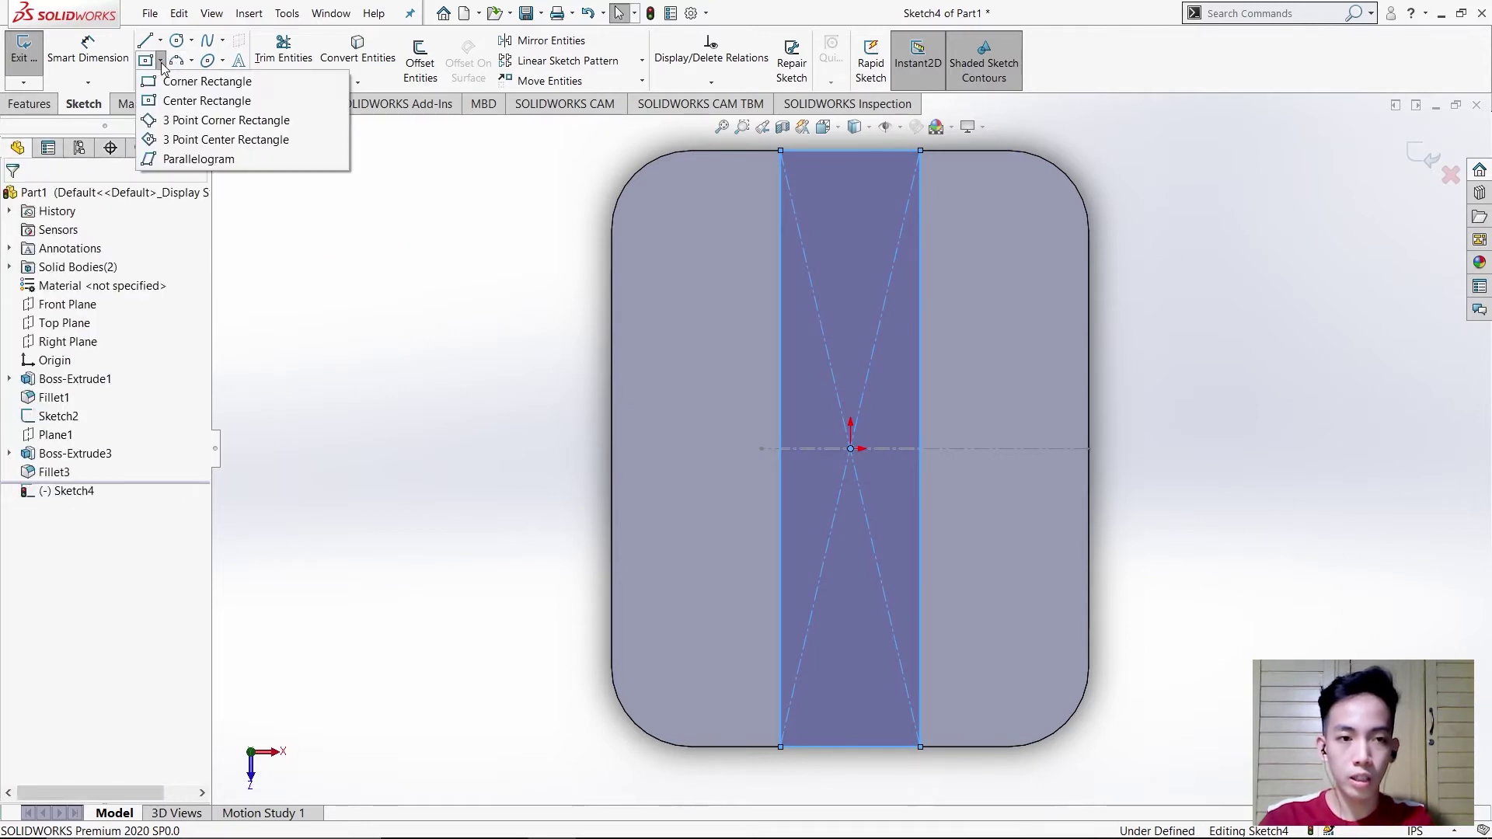
{"action": "left_click", "coordinate": [200, 83]}
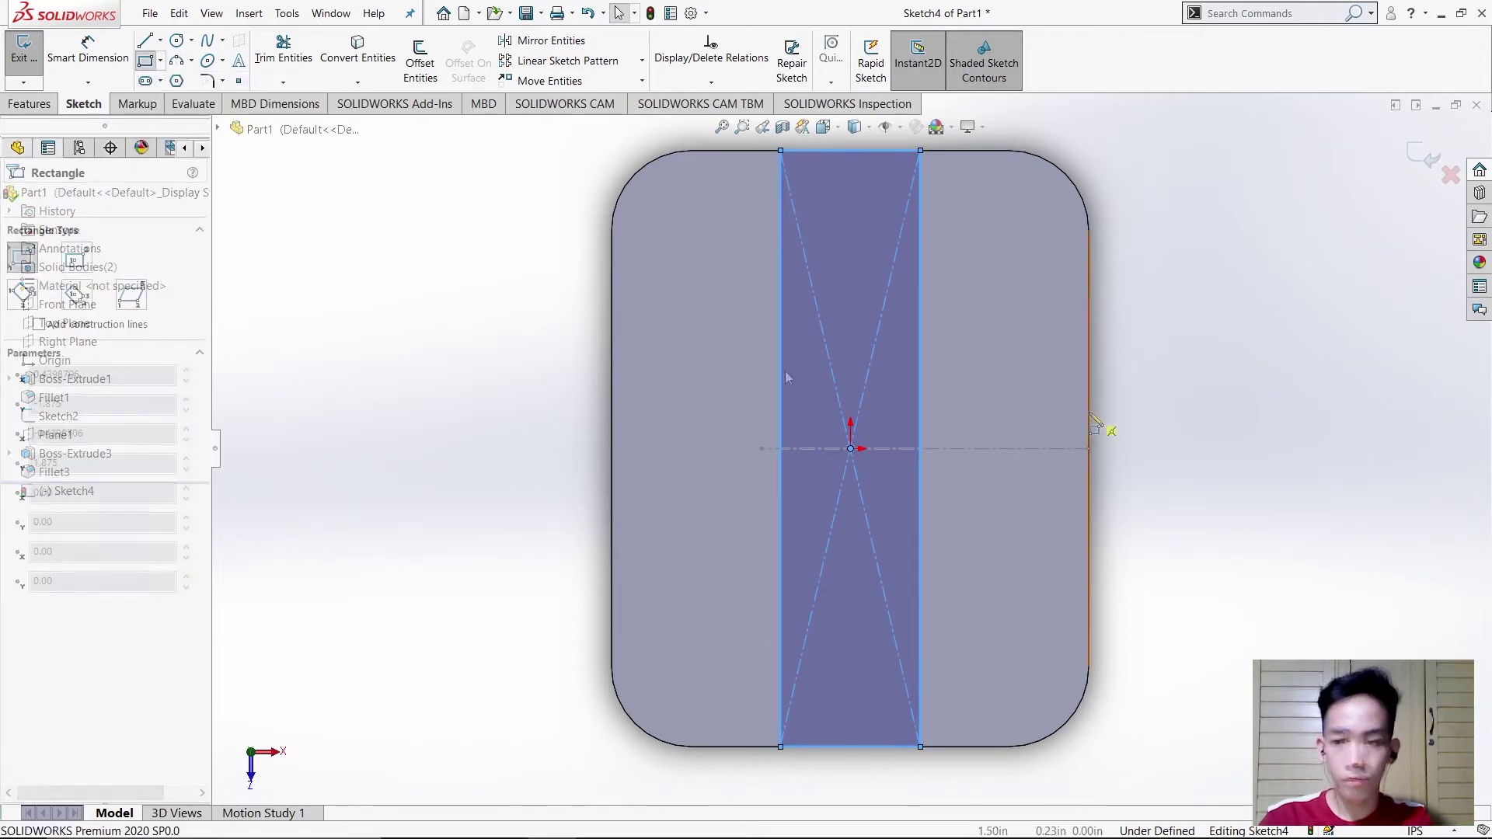
{"action": "left_click", "coordinate": [1088, 412]}
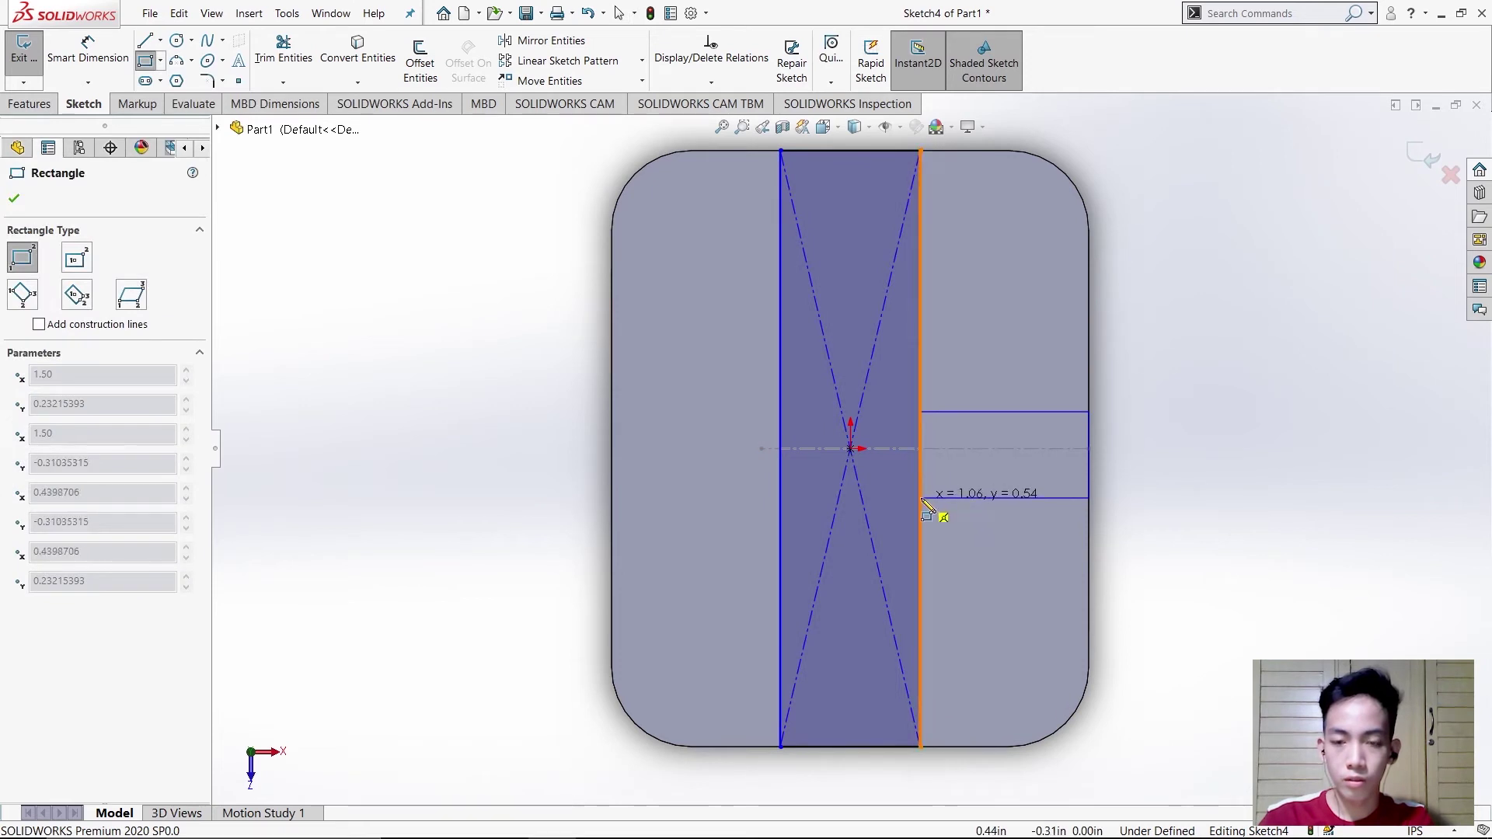
{"action": "left_click", "coordinate": [921, 497]}
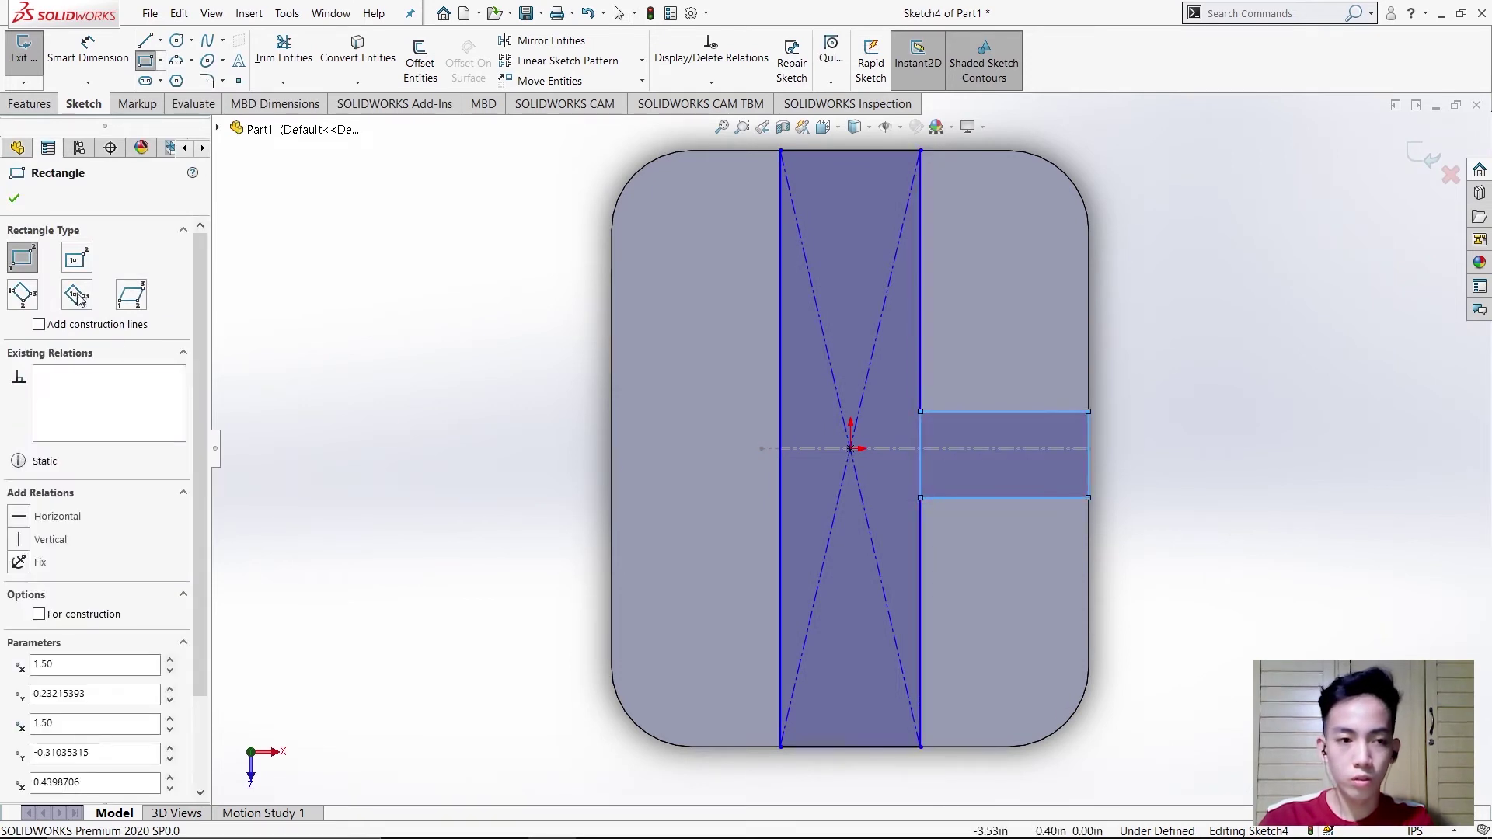
{"action": "left_click", "coordinate": [15, 200]}
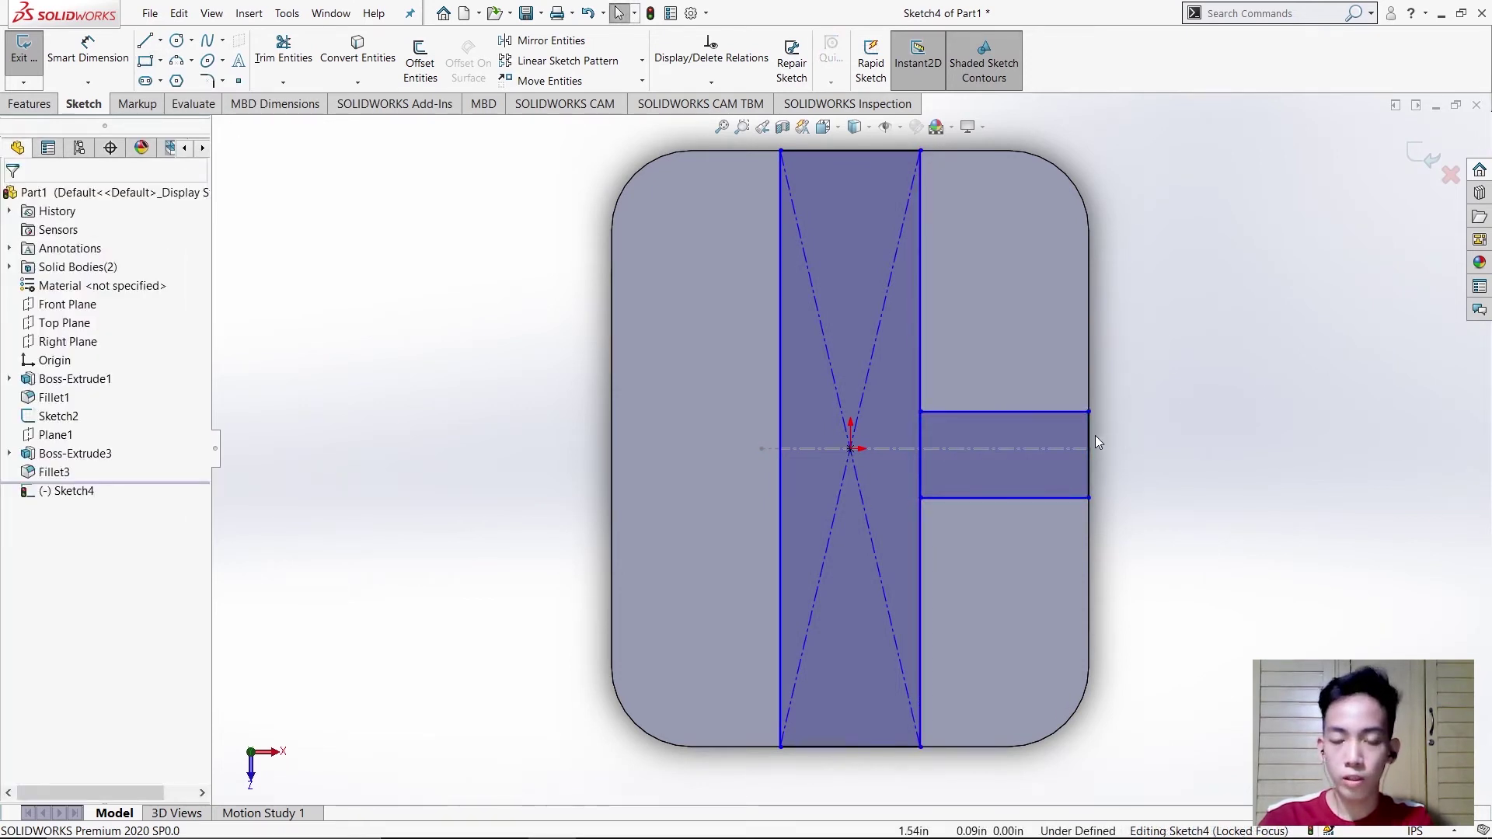
Make the side strip's right edge equal to the central strip's bottom edge.
{"action": "left_click", "coordinate": [1106, 484]}
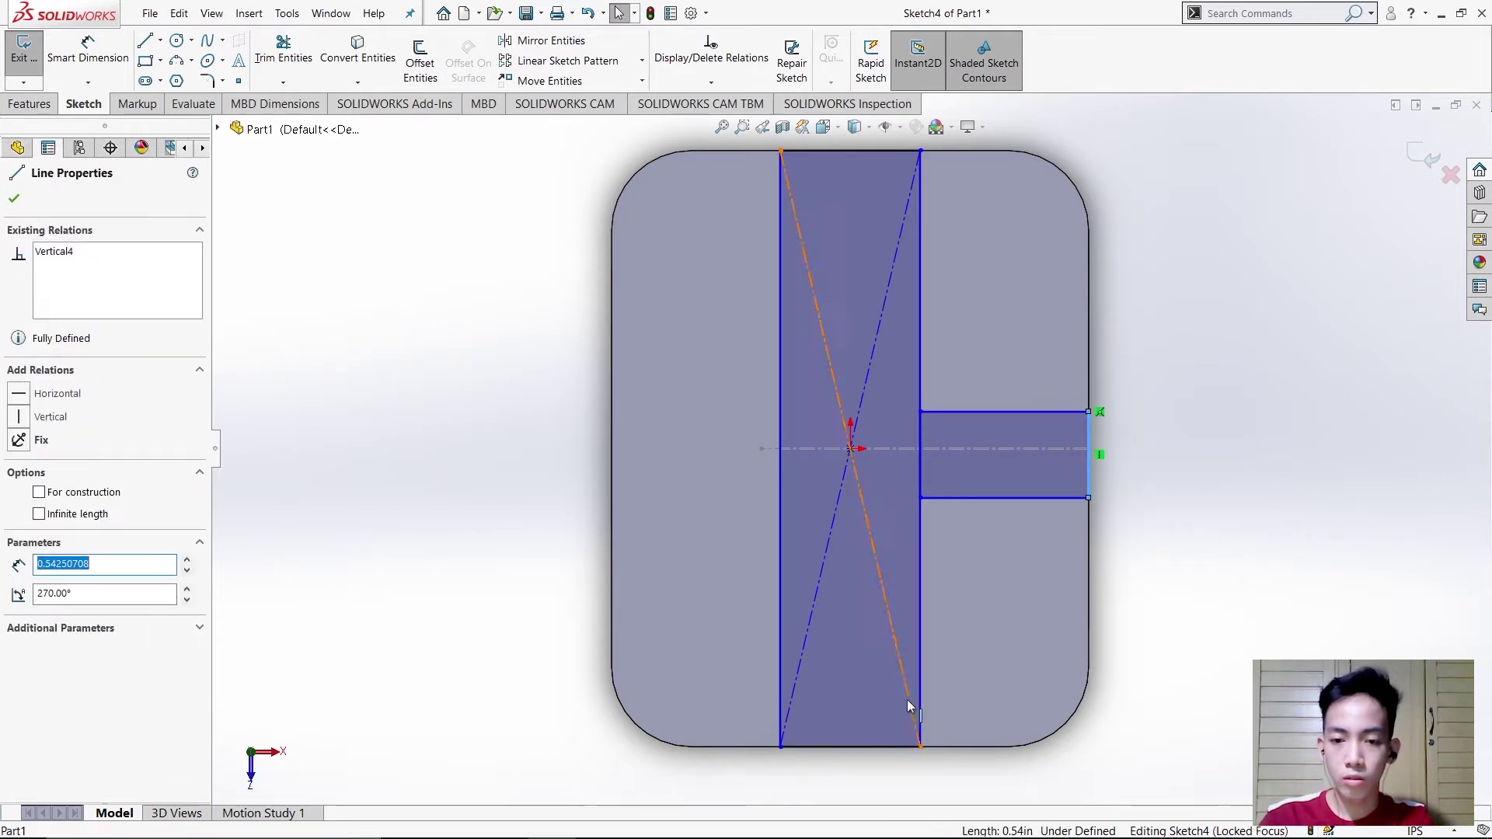
{"action": "left_click", "coordinate": [863, 748], "text": "ctrl"}
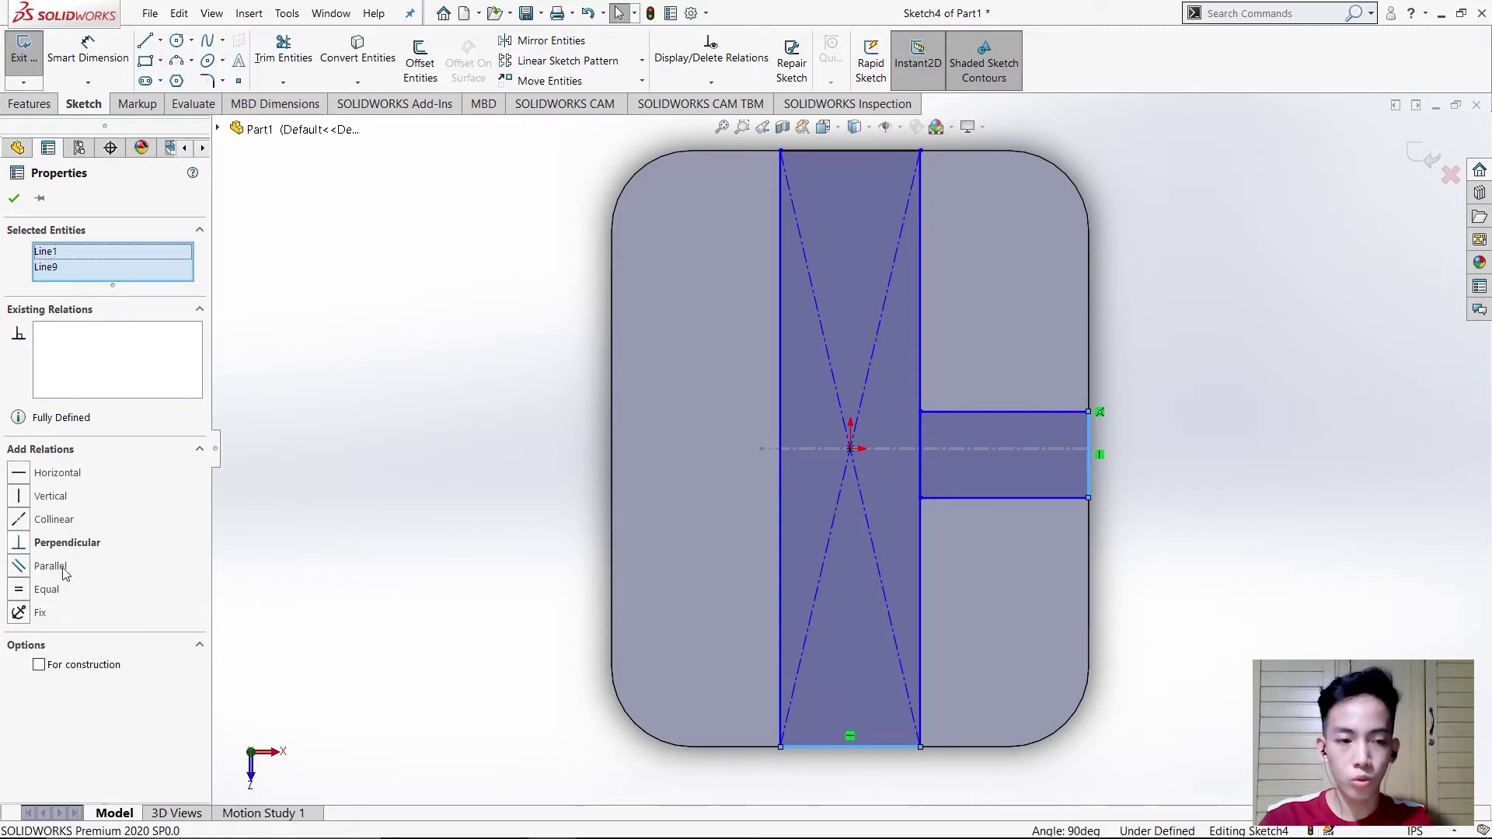
{"action": "left_click", "coordinate": [46, 590]}
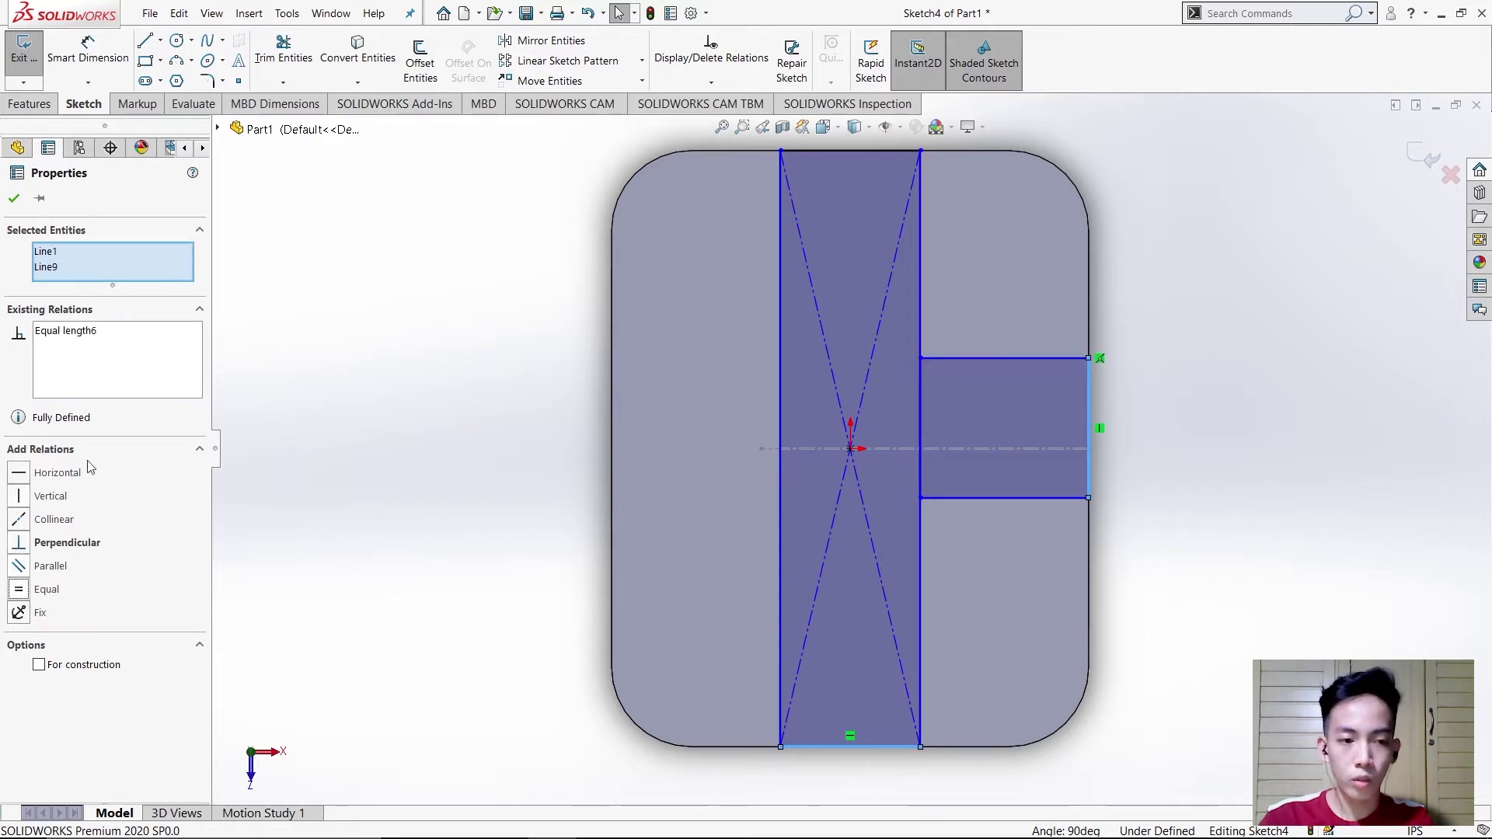
{"action": "left_click", "coordinate": [14, 199]}
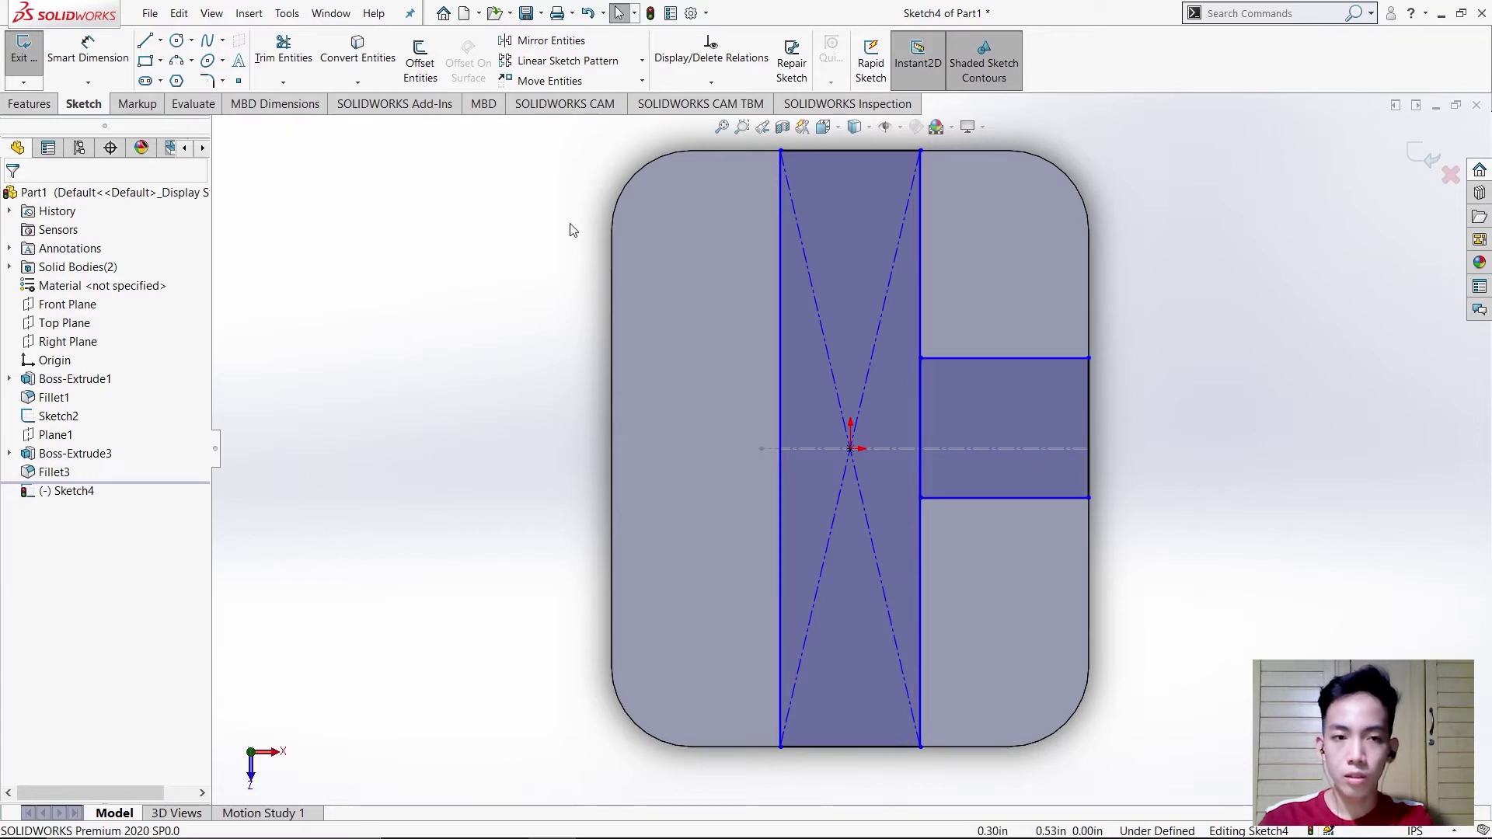
Dimension the side strip's right edge to 0.31 in.
{"action": "left_click", "coordinate": [88, 50]}
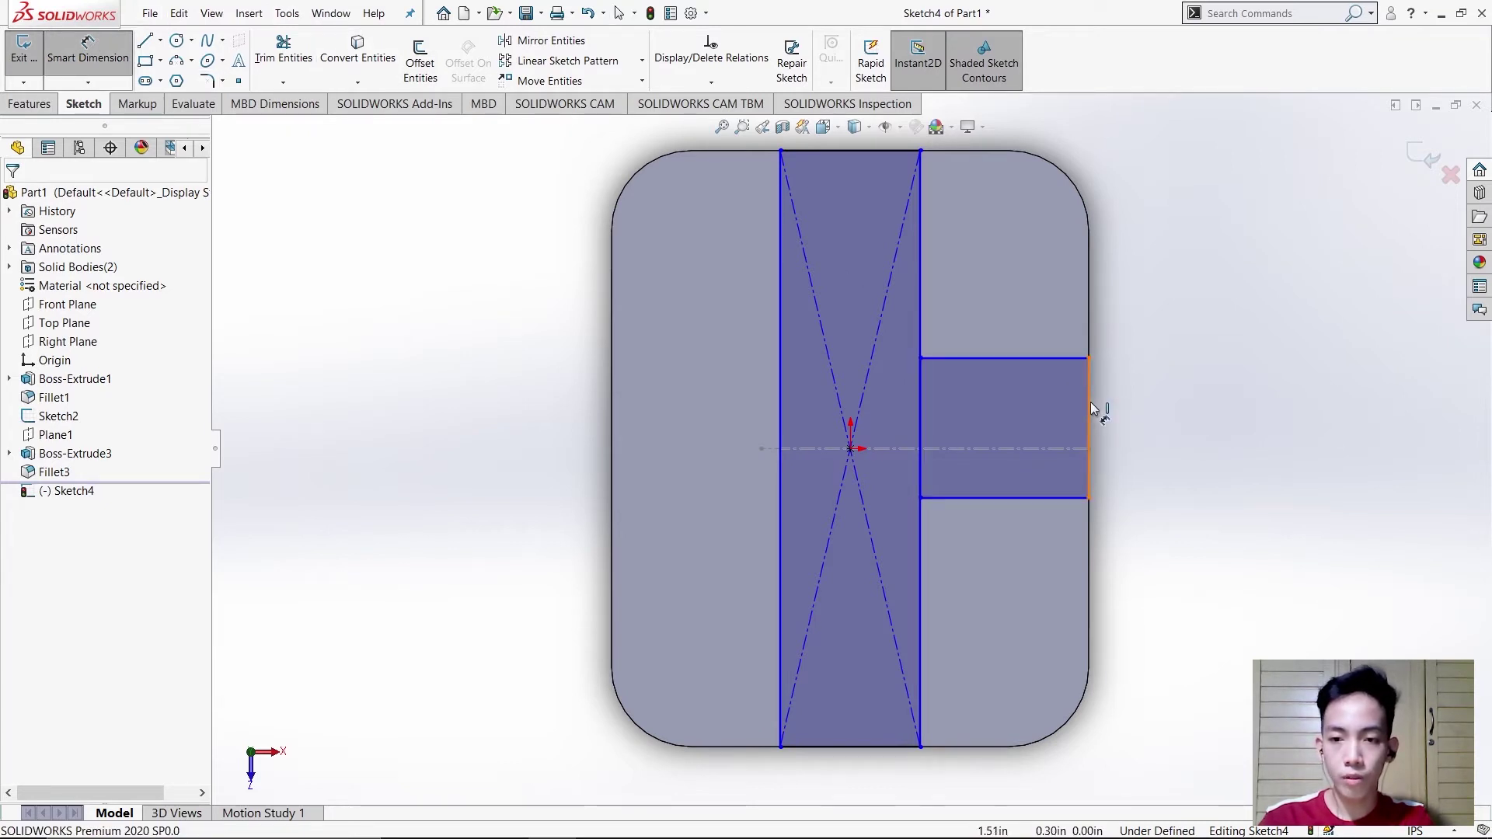
{"action": "left_click", "coordinate": [1088, 428]}
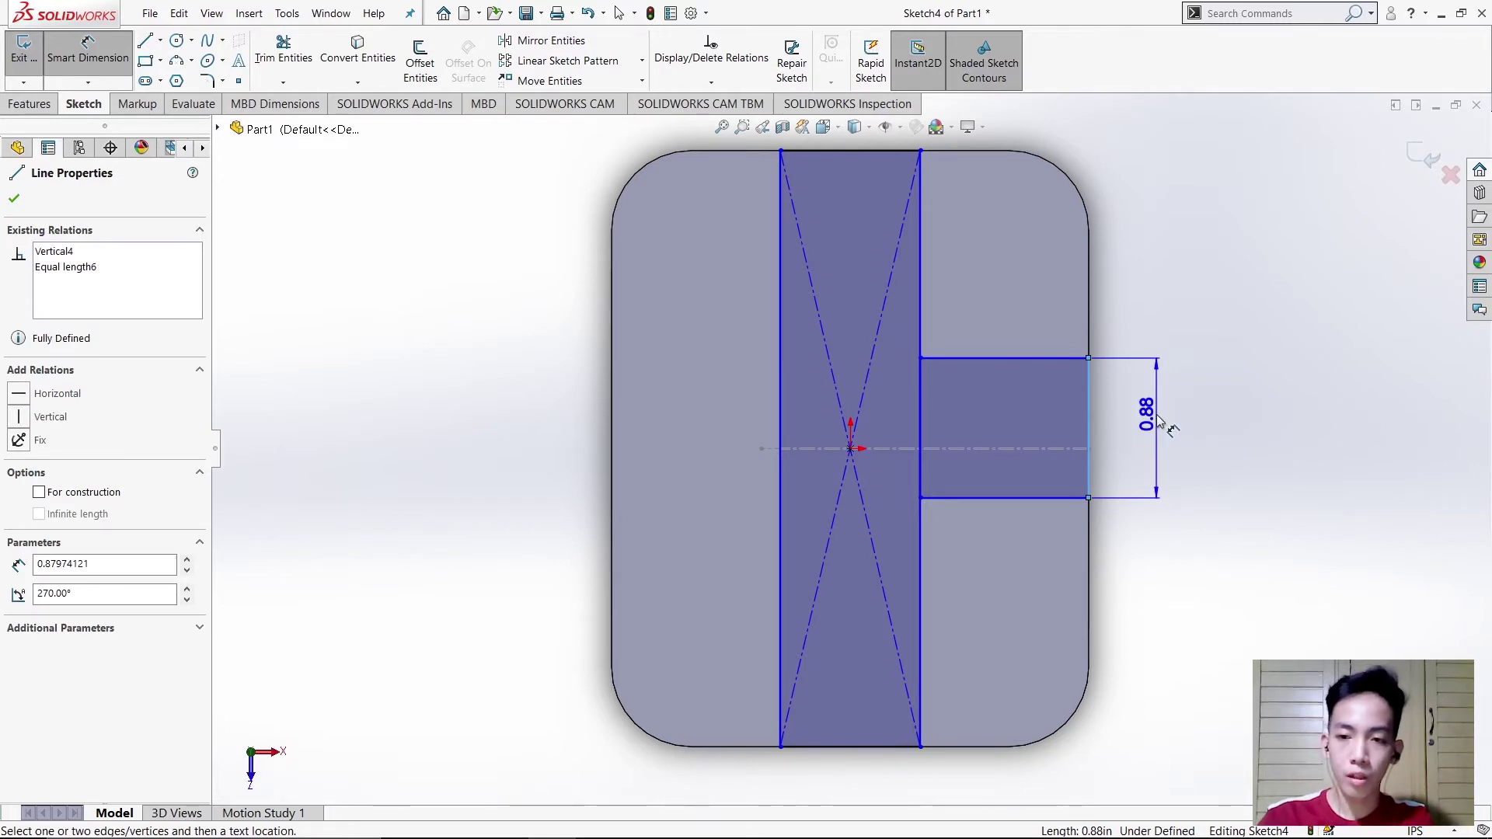
{"action": "left_click", "coordinate": [1158, 420]}
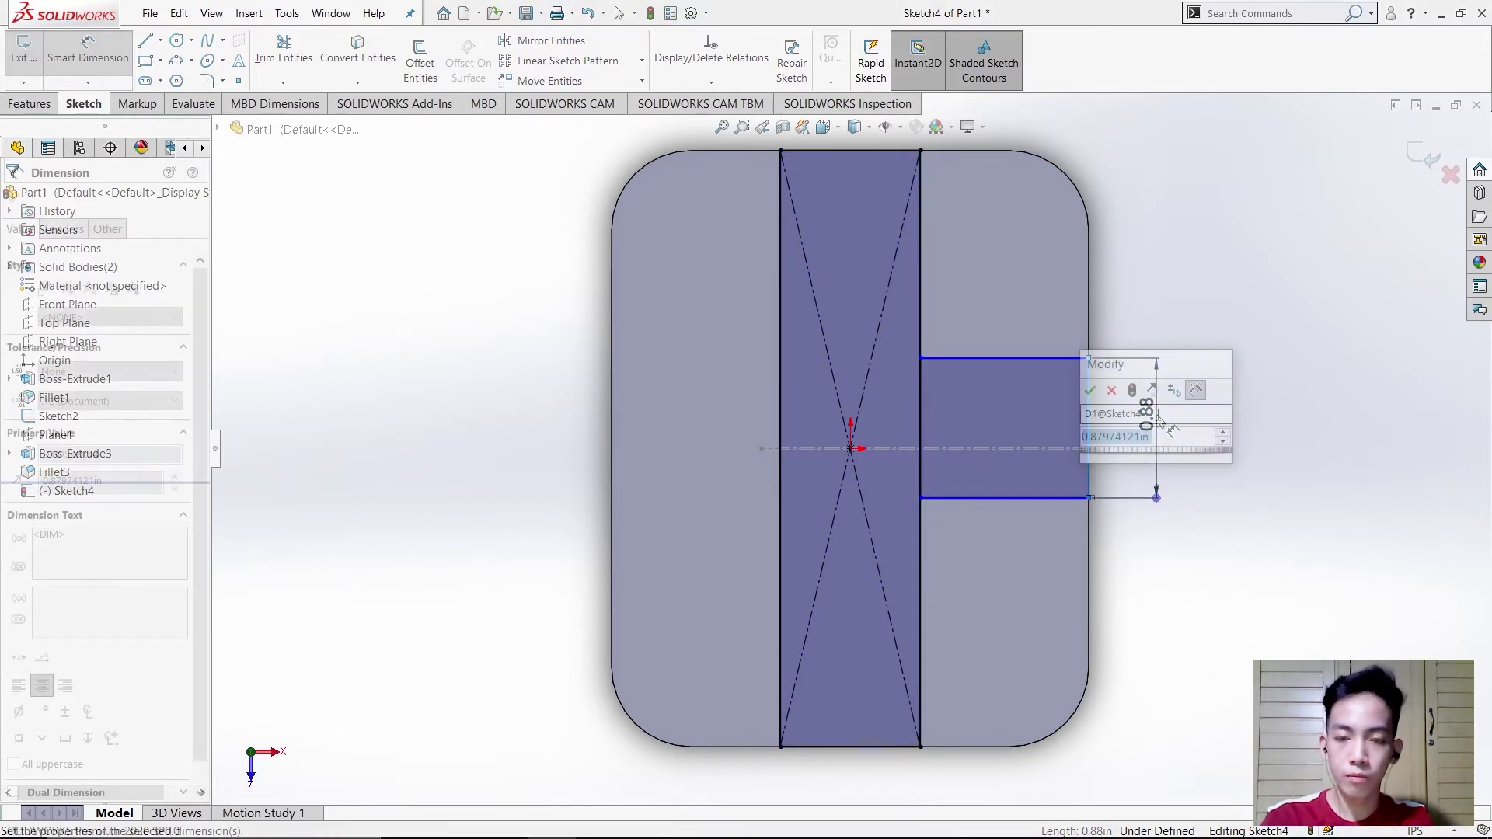
{"action": "type", "text": "0.31"}
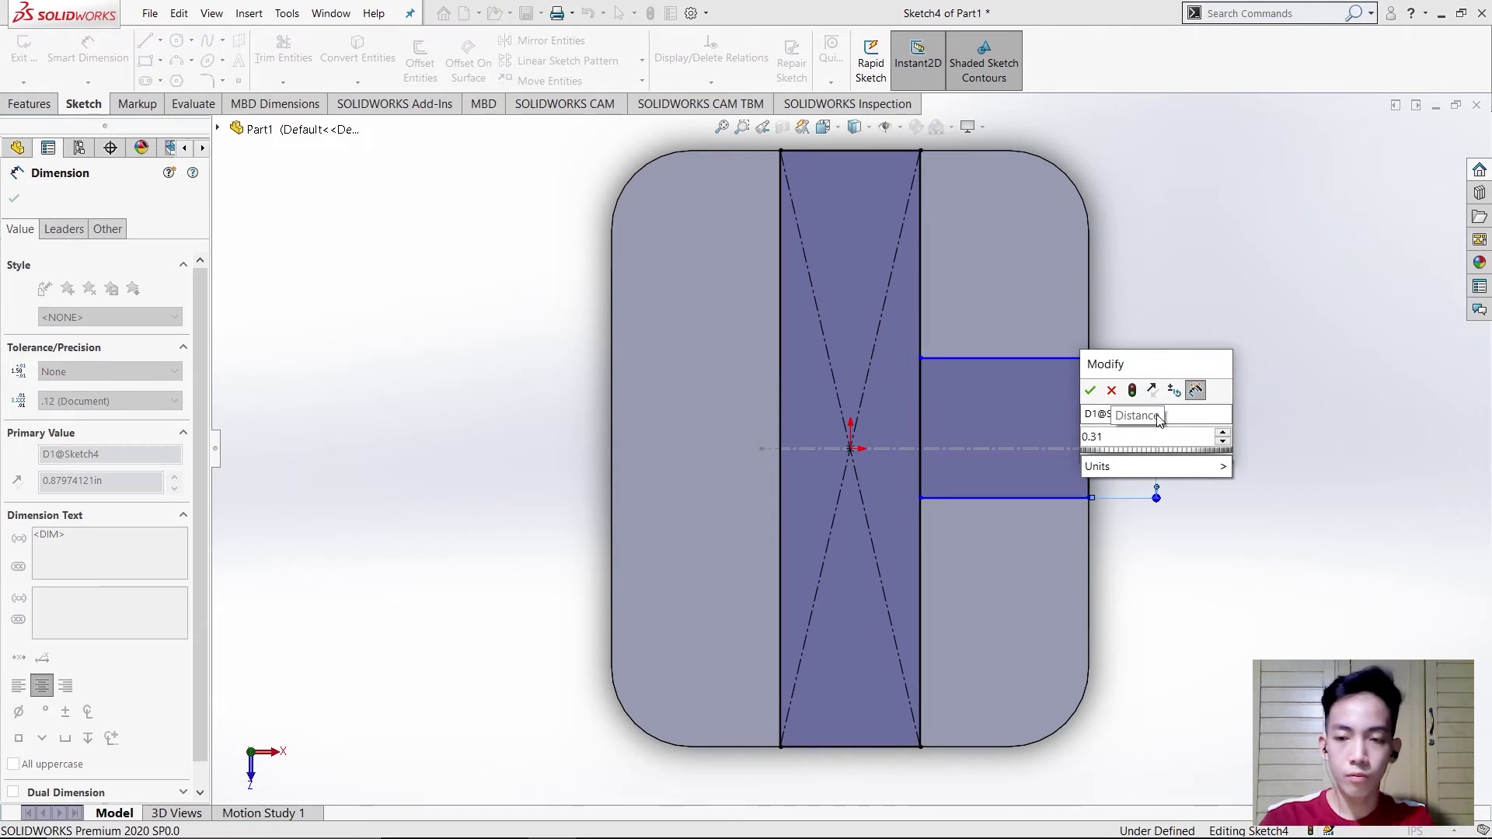
{"action": "key", "text": "Return"}
{"action": "key", "text": "Escape"}
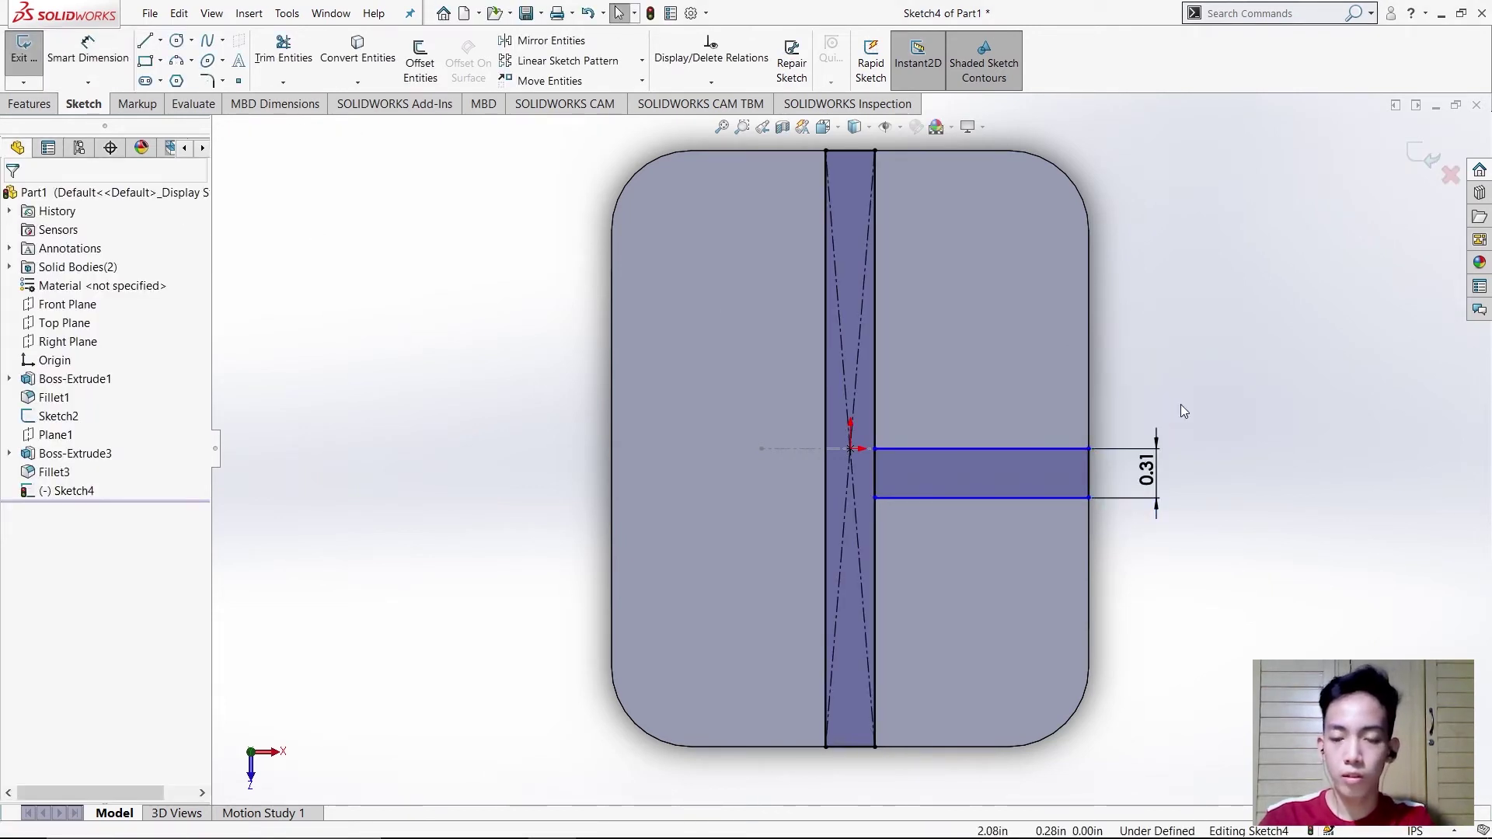
Align the side strip's edge midpoint horizontally with the origin to fully define the sketch.
{"action": "left_click", "coordinate": [1089, 476]}
{"action": "right_click", "coordinate": [1089, 485]}
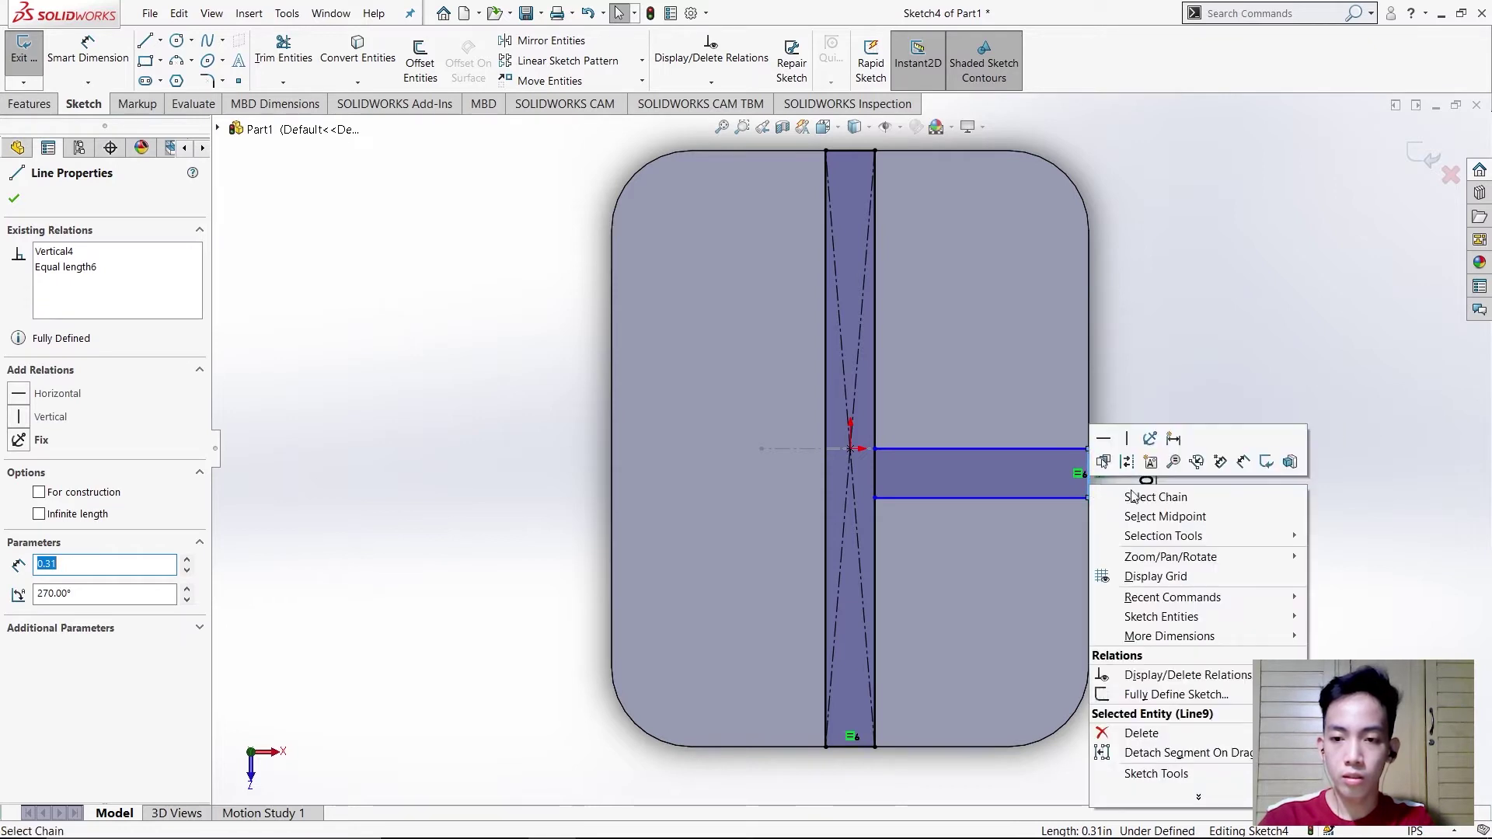
{"action": "key", "text": "Escape"}
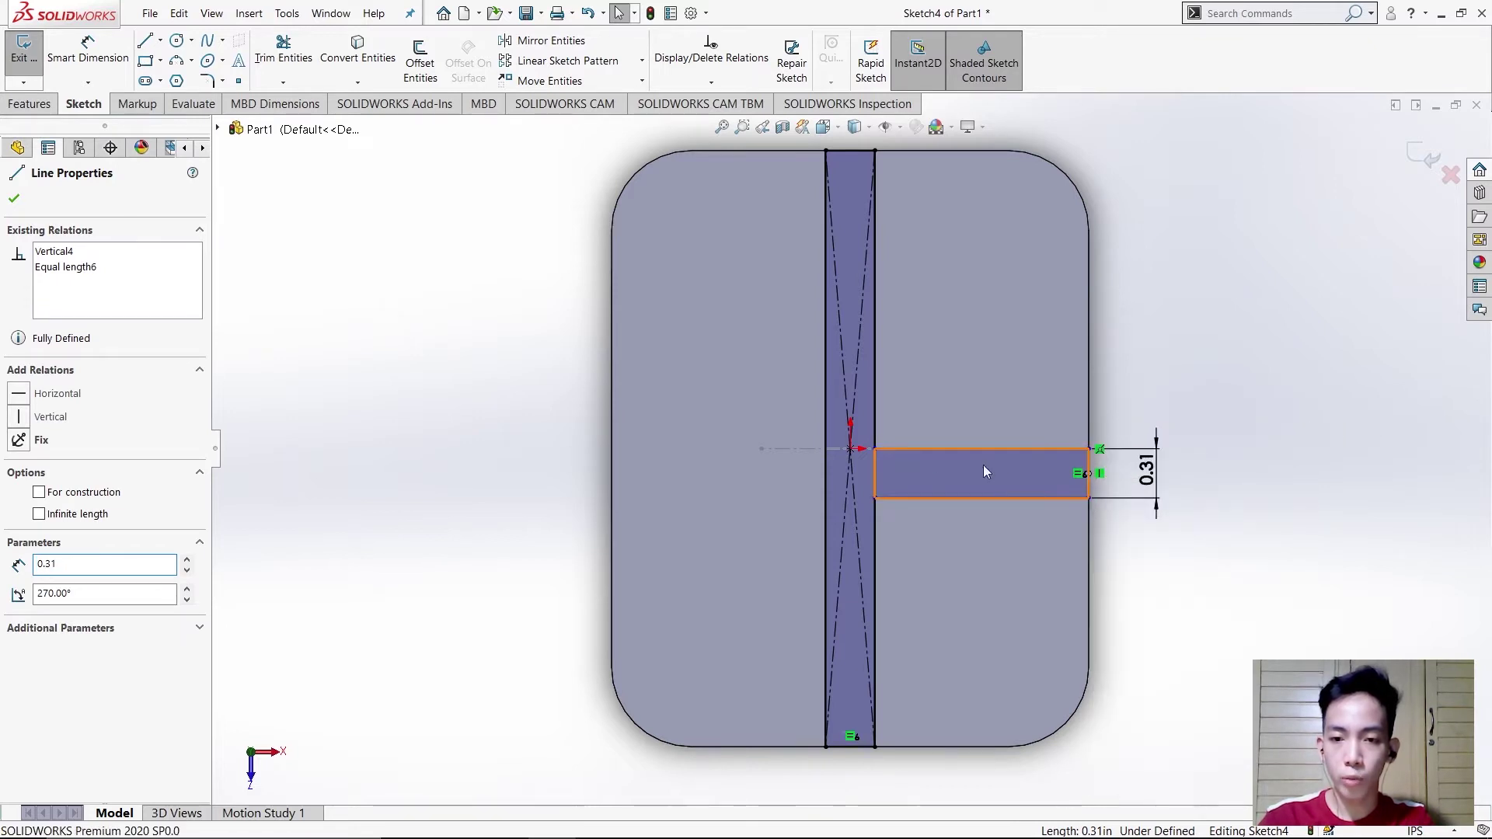
{"action": "left_click", "coordinate": [852, 449]}
{"action": "left_click", "coordinate": [852, 449], "text": "ctrl"}
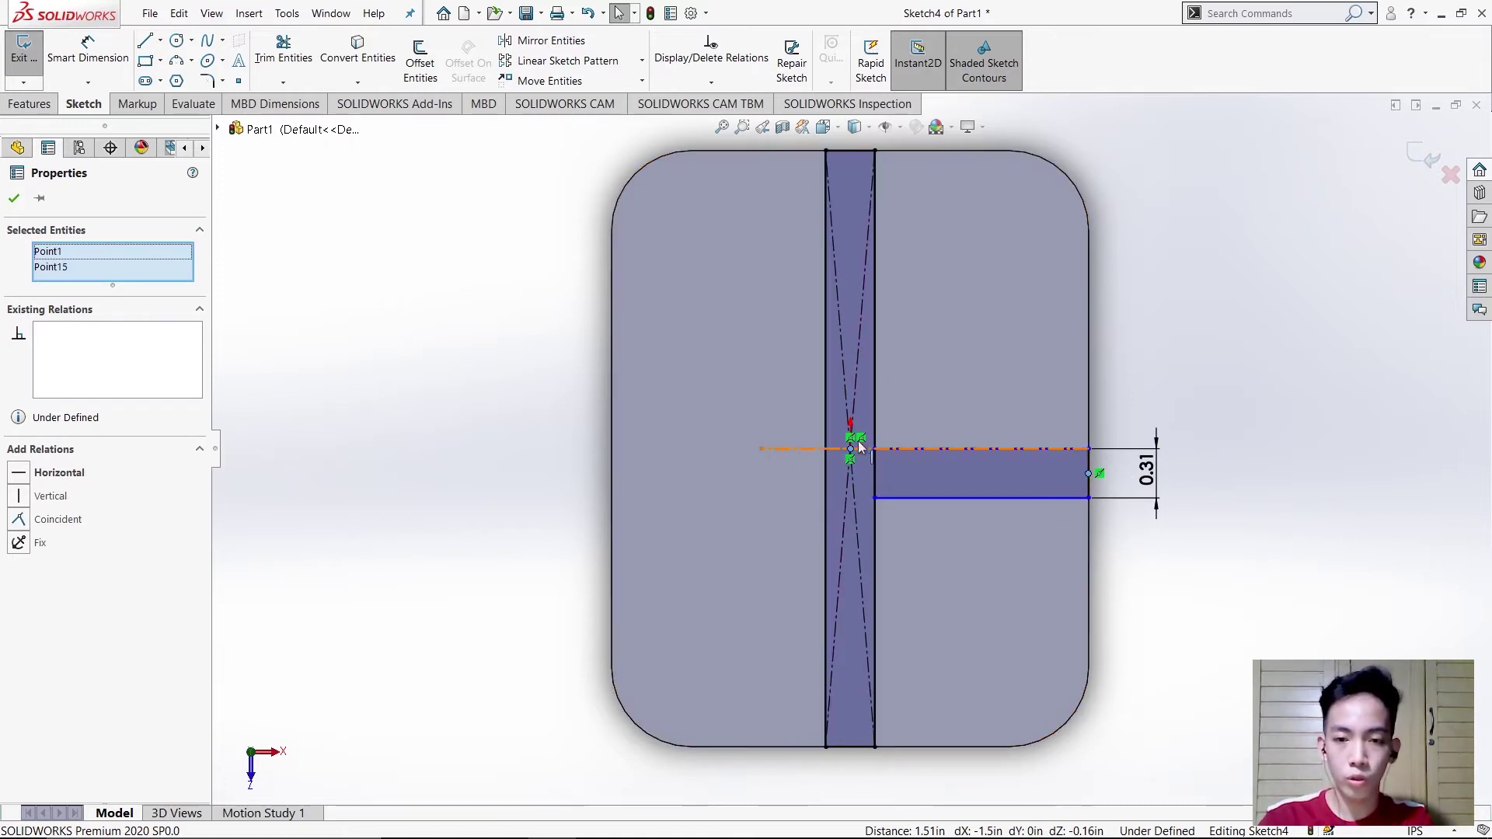
{"action": "left_click", "coordinate": [59, 474]}
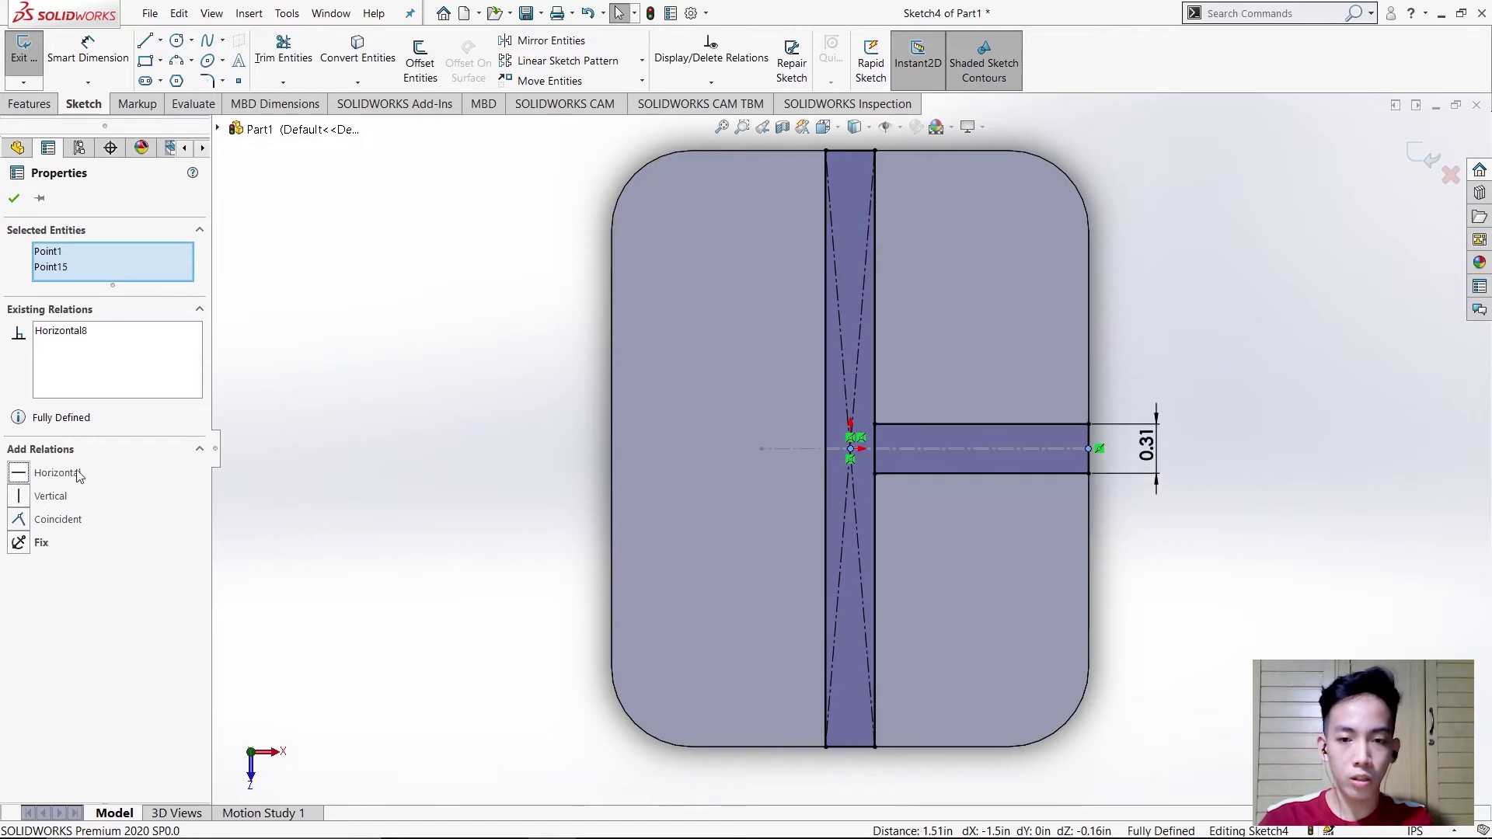
{"action": "left_click", "coordinate": [14, 199]}
{"action": "left_click", "coordinate": [23, 49]}
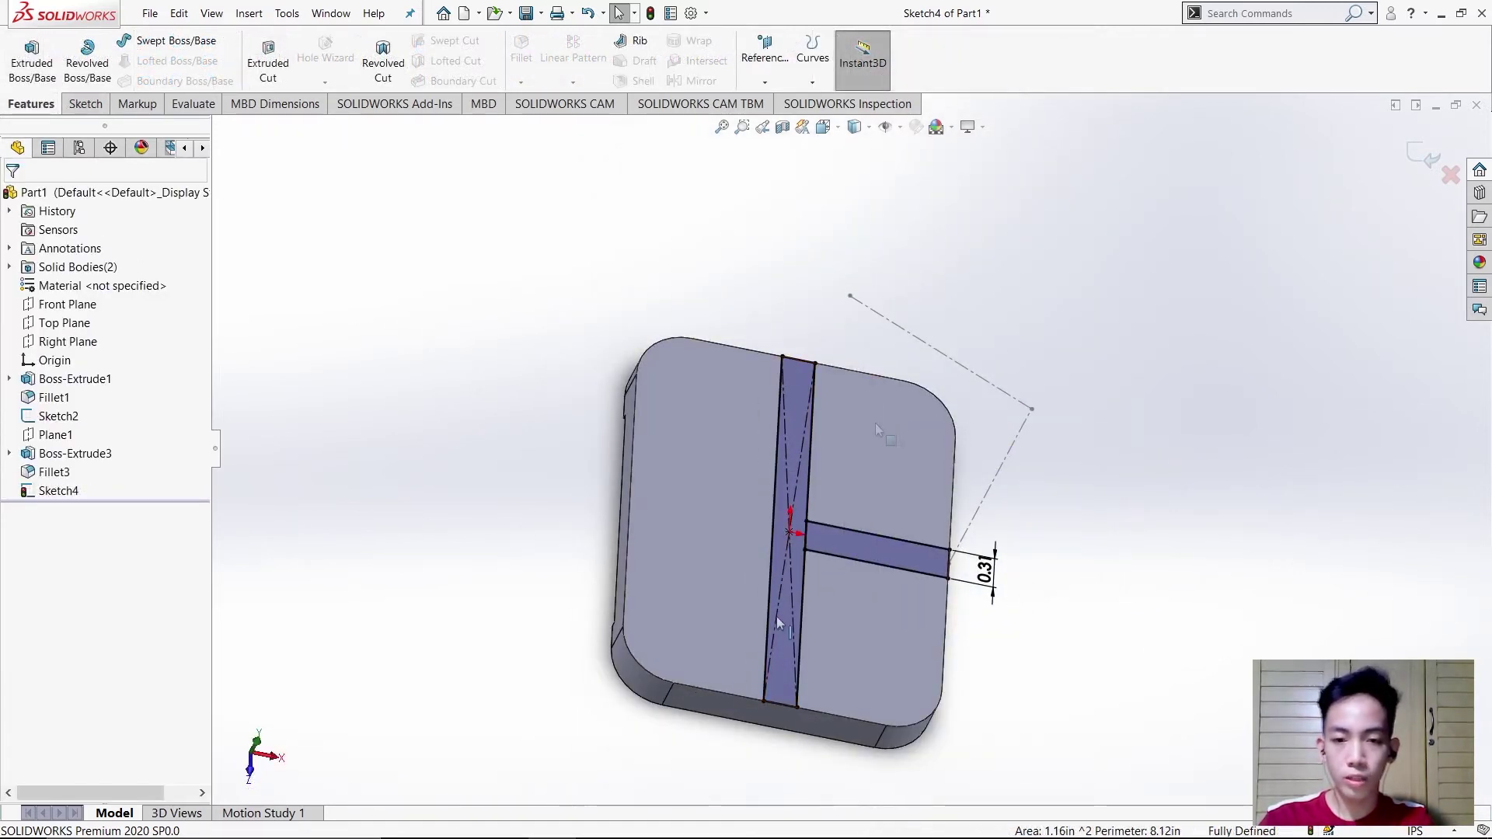
Exit Sketch4 and show the upper plate body again.
{"action": "left_click", "coordinate": [1424, 161]}
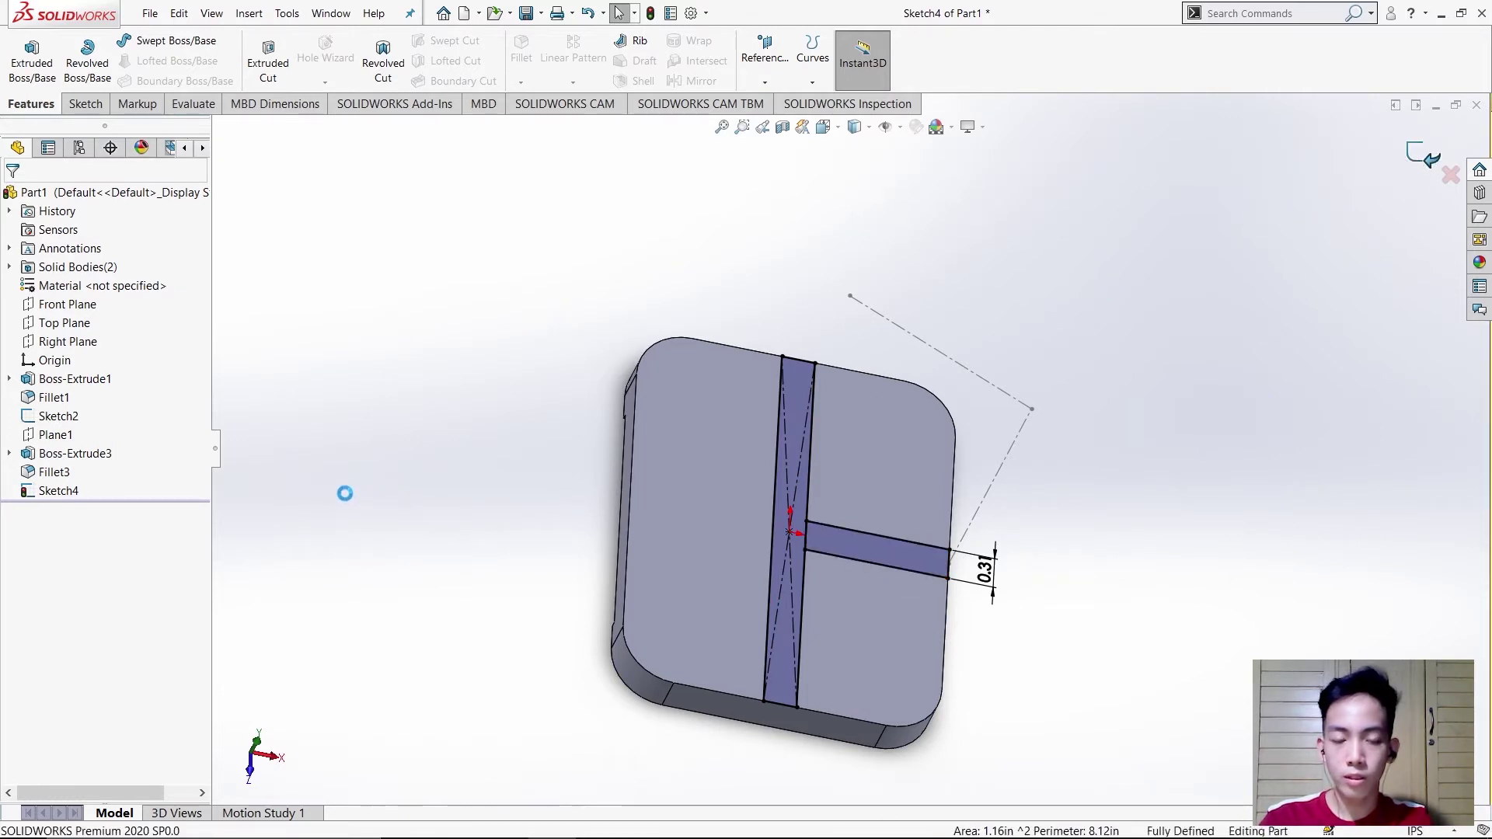
{"action": "left_click", "coordinate": [78, 454]}
{"action": "right_click", "coordinate": [81, 455]}
{"action": "left_click", "coordinate": [94, 428]}
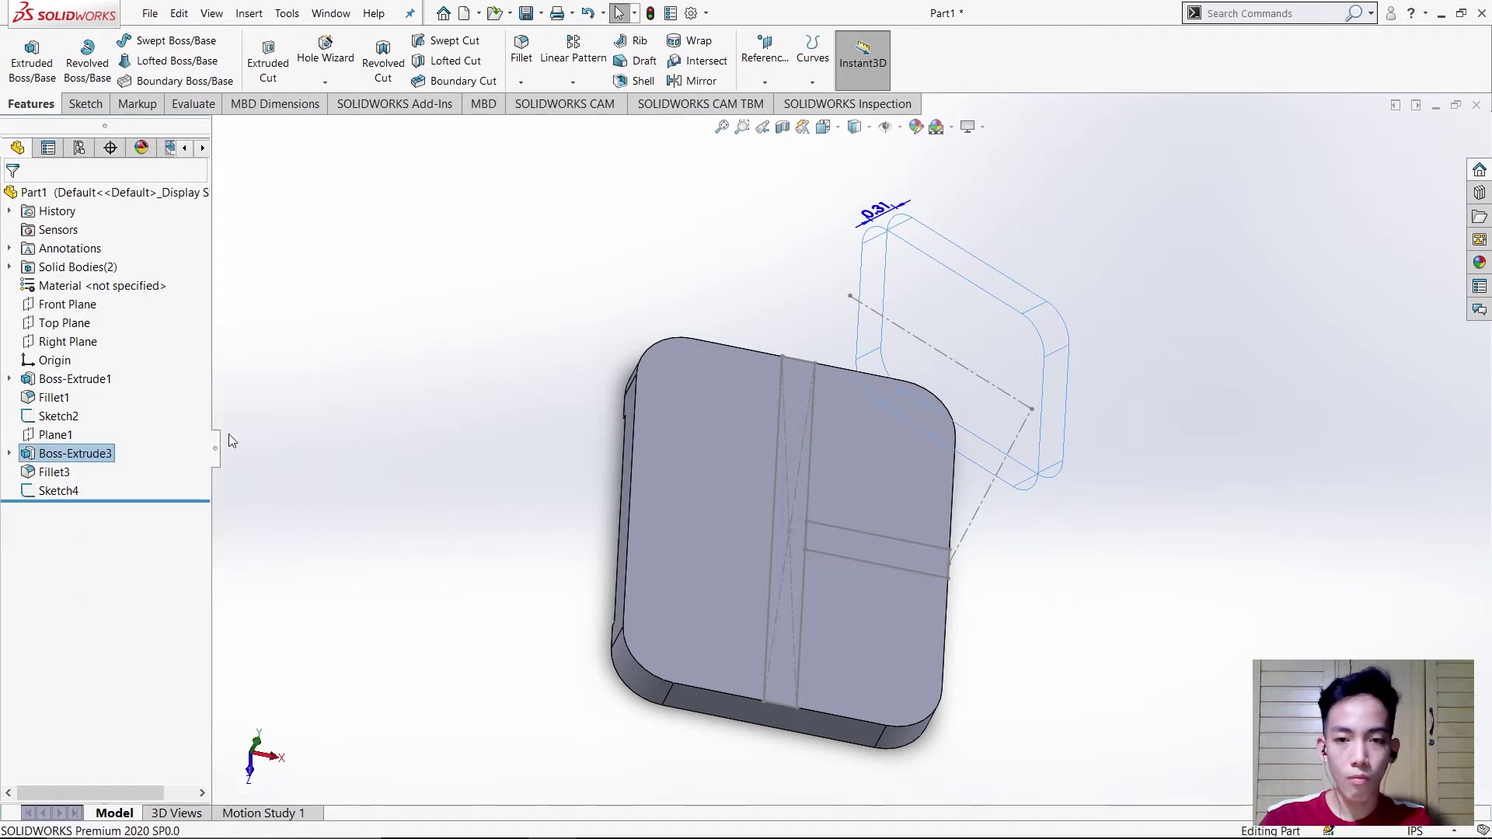
Extrude both T-shape strips Up To Surface at the upper plate's face as Boss-Extrude4.
{"action": "left_click", "coordinate": [31, 62]}
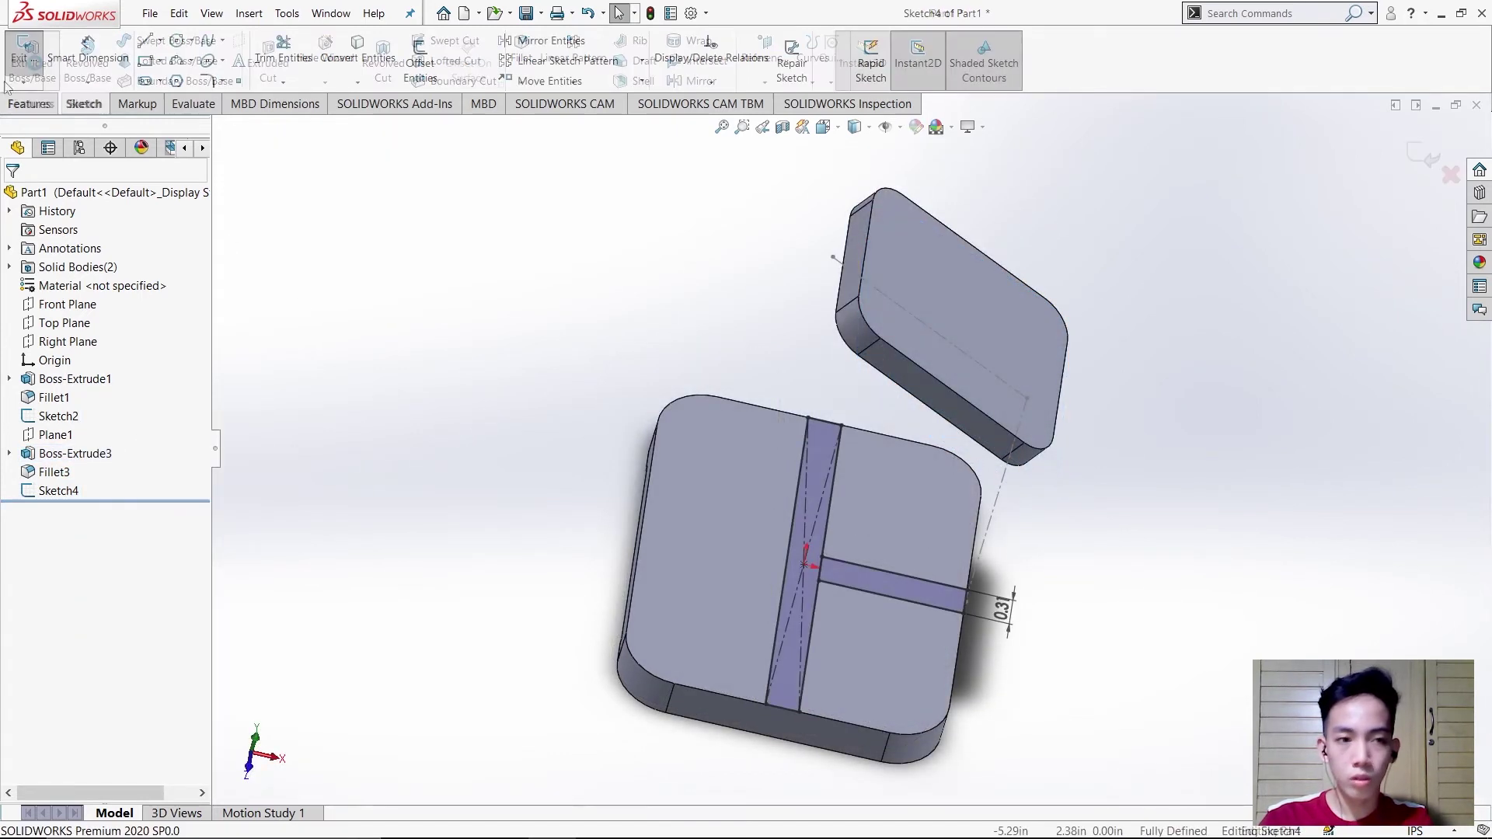
{"action": "left_click", "coordinate": [33, 74]}
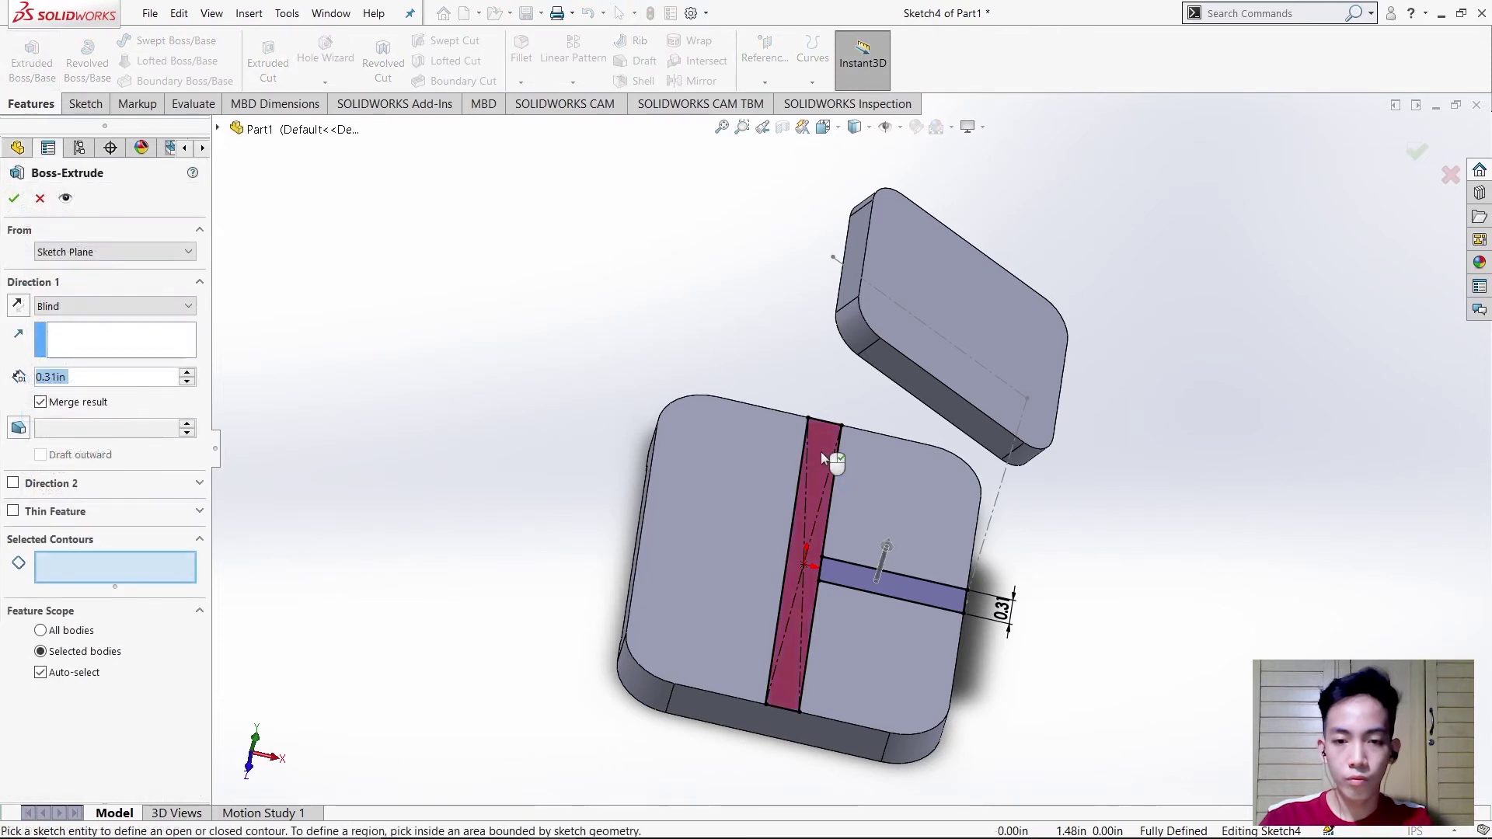
{"action": "left_click", "coordinate": [821, 451]}
{"action": "left_click", "coordinate": [857, 564]}
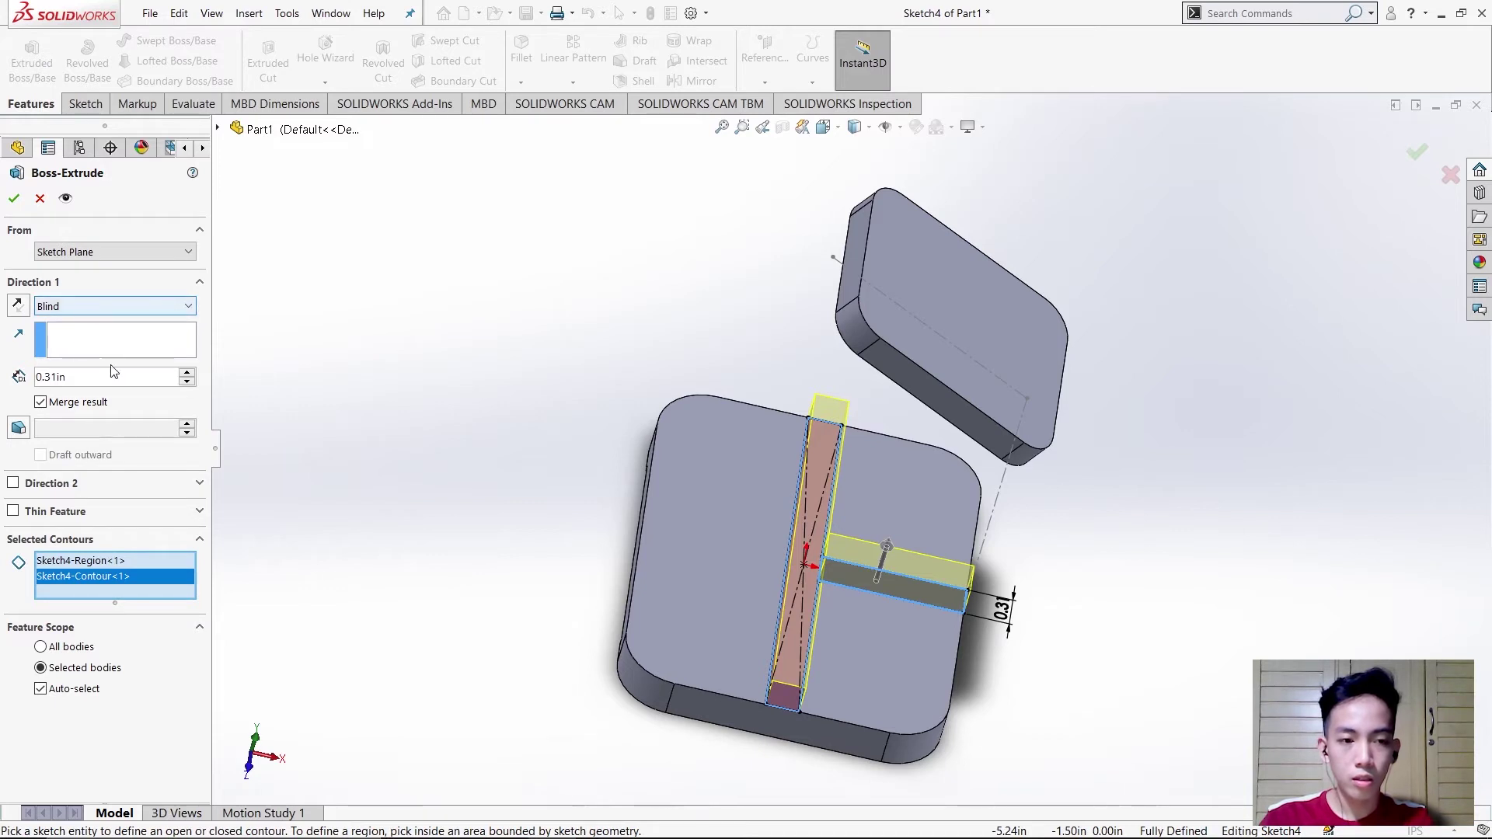
{"action": "left_click", "coordinate": [109, 307]}
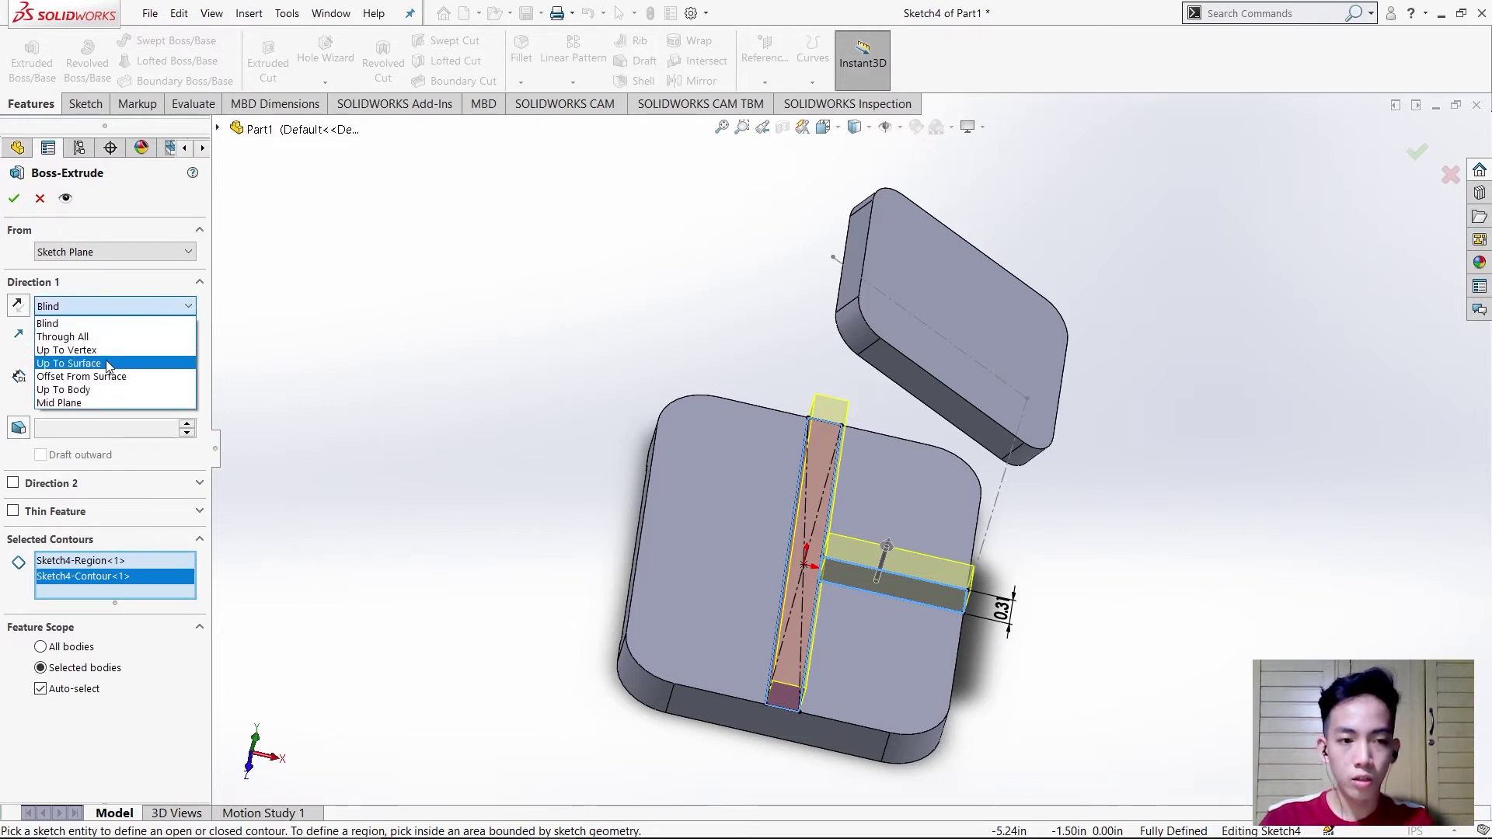
{"action": "left_click", "coordinate": [112, 364]}
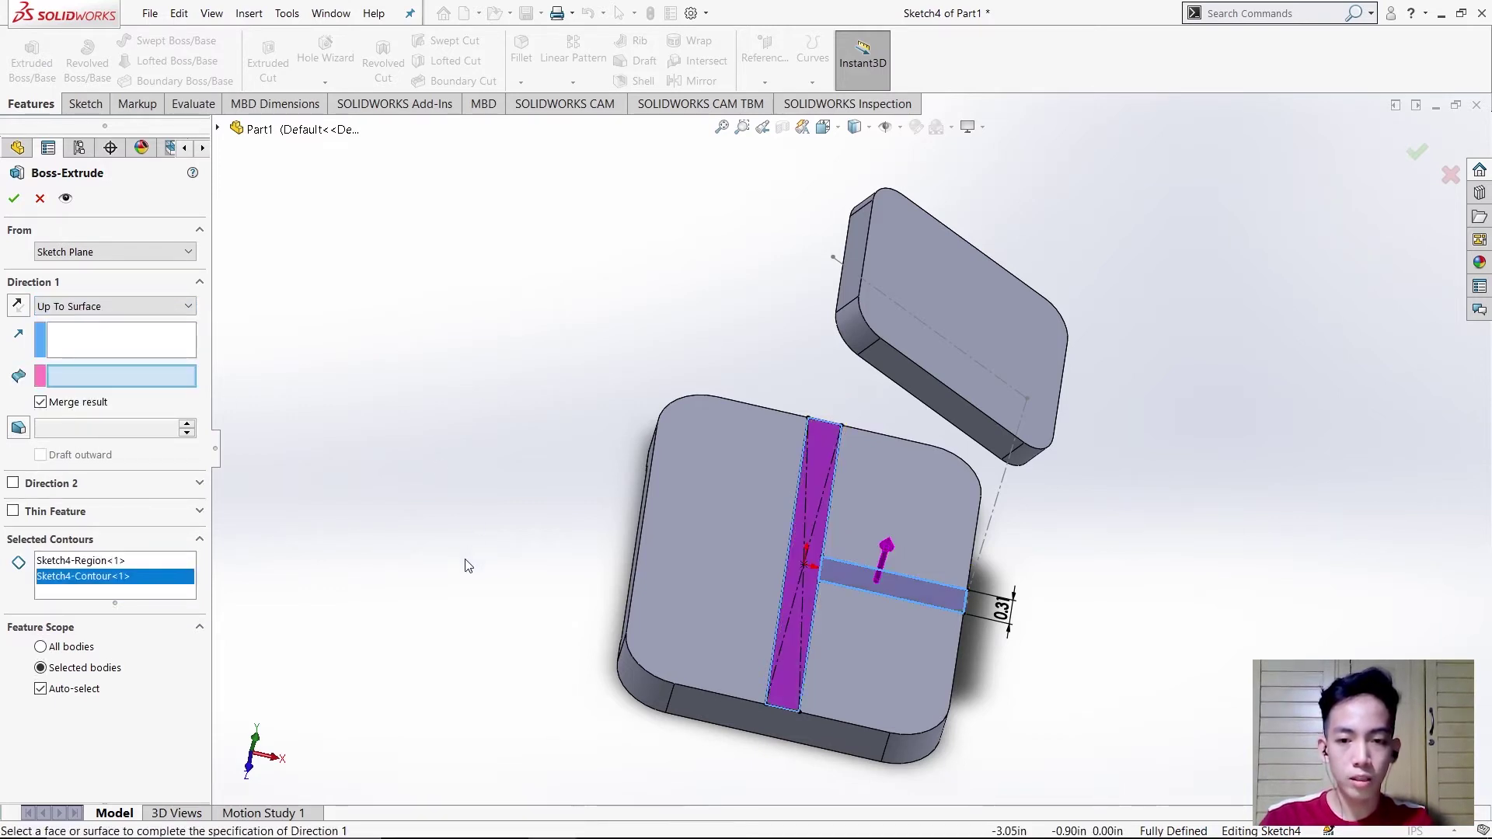
{"action": "middle_click_drag", "start_coordinate": [484, 559], "coordinate": [622, 474]}
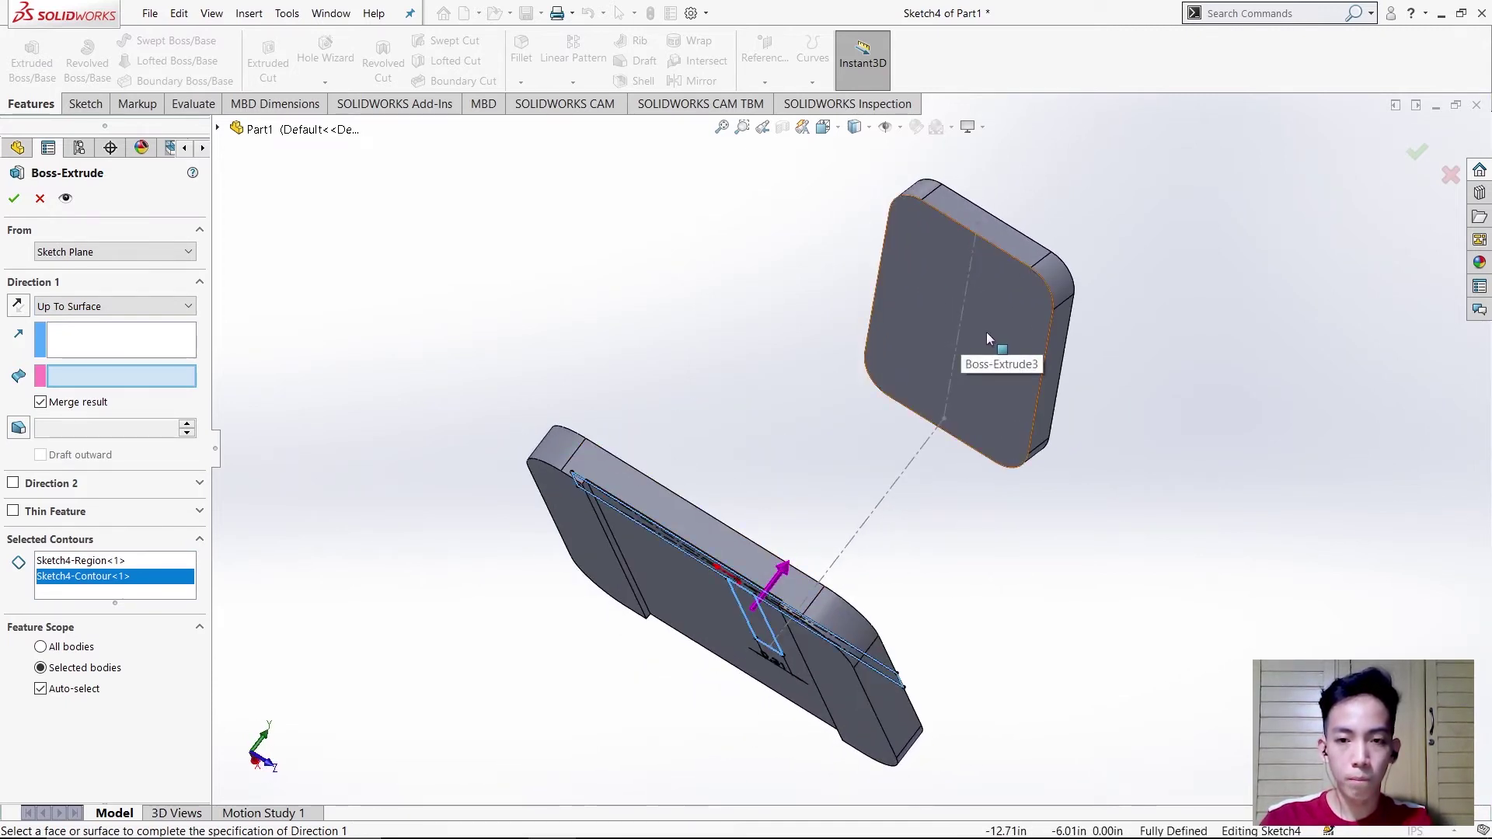
{"action": "left_click", "coordinate": [986, 333]}
{"action": "left_click", "coordinate": [15, 199]}
{"action": "middle_click_drag", "start_coordinate": [543, 283], "coordinate": [343, 293]}
{"action": "left_click", "coordinate": [498, 380]}
{"action": "mouse_move", "coordinate": [526, 463]}
{"action": "middle_mouse_down"}
{"action": "mouse_move", "coordinate": [550, 427]}
{"action": "mouse_move", "coordinate": [613, 409]}
{"action": "mouse_move", "coordinate": [613, 443]}
{"action": "mouse_move", "coordinate": [517, 451]}
{"action": "middle_mouse_up"}
Start a new sketch on a face of the base.
{"action": "left_click", "coordinate": [1088, 668]}
{"action": "left_click", "coordinate": [1178, 454]}
{"action": "middle_click_drag", "start_coordinate": [1170, 516], "coordinate": [899, 723]}
Check the reference drawing in Photos, discard Sketch5, and start a sketch on the web's side face.
{"action": "key", "text": "alt+Tab"}
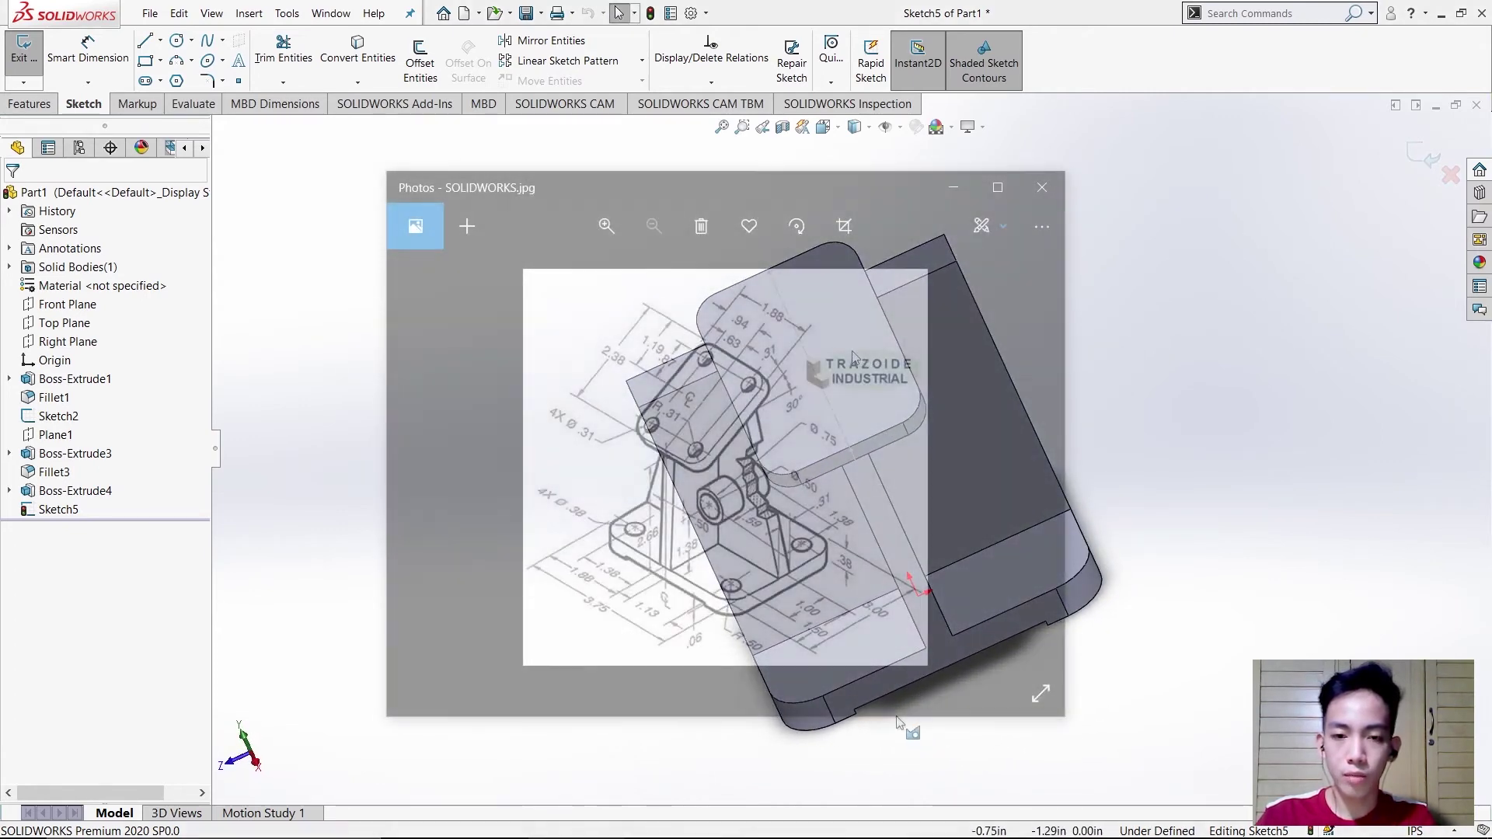
{"action": "key", "text": "alt+Tab"}
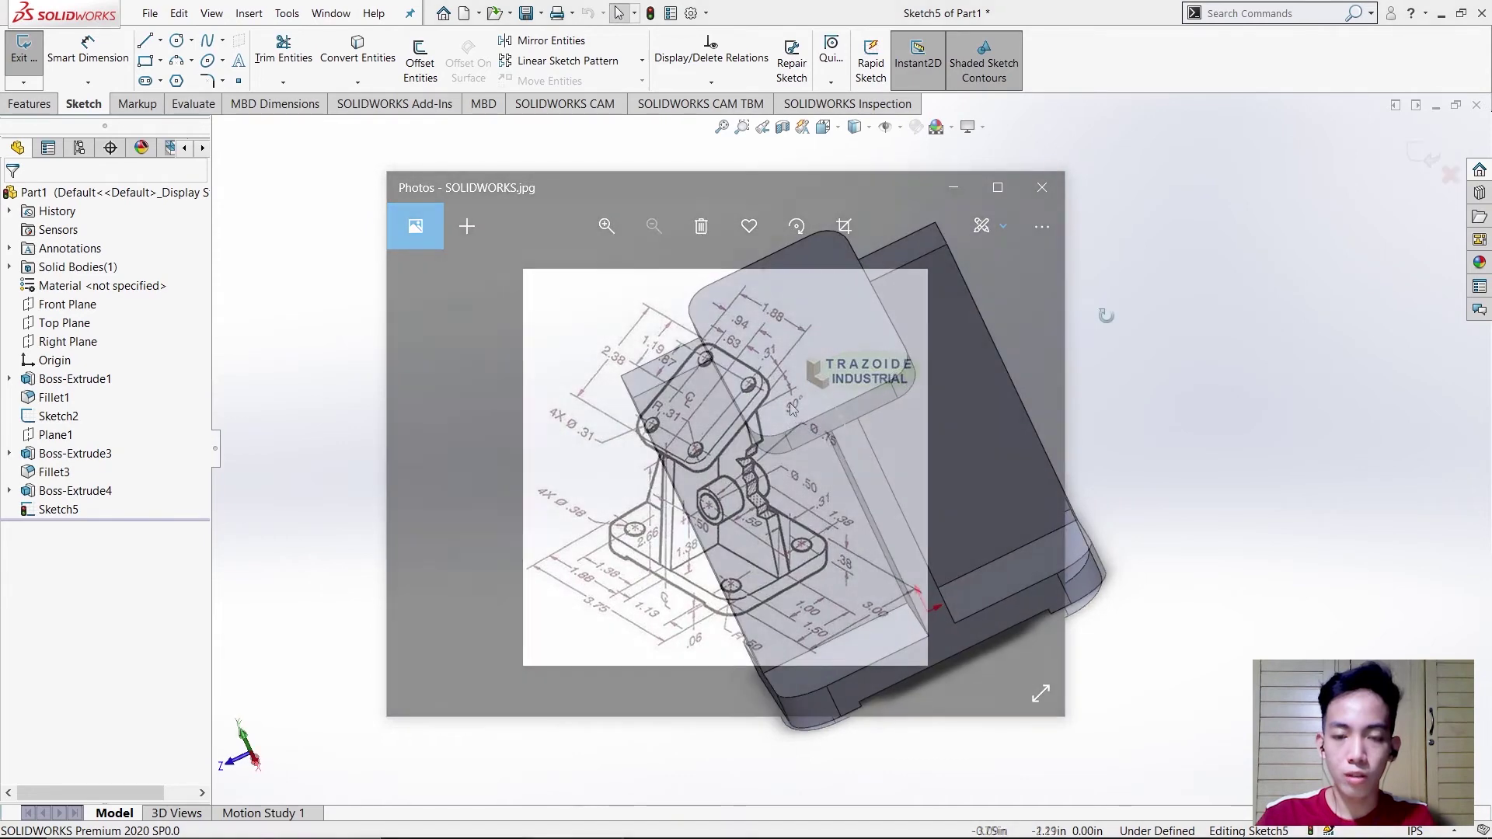
{"action": "left_click", "coordinate": [979, 421]}
{"action": "right_click", "coordinate": [980, 421]}
{"action": "left_click", "coordinate": [981, 432]}
{"action": "right_click", "coordinate": [982, 431]}
{"action": "left_click", "coordinate": [1009, 430]}
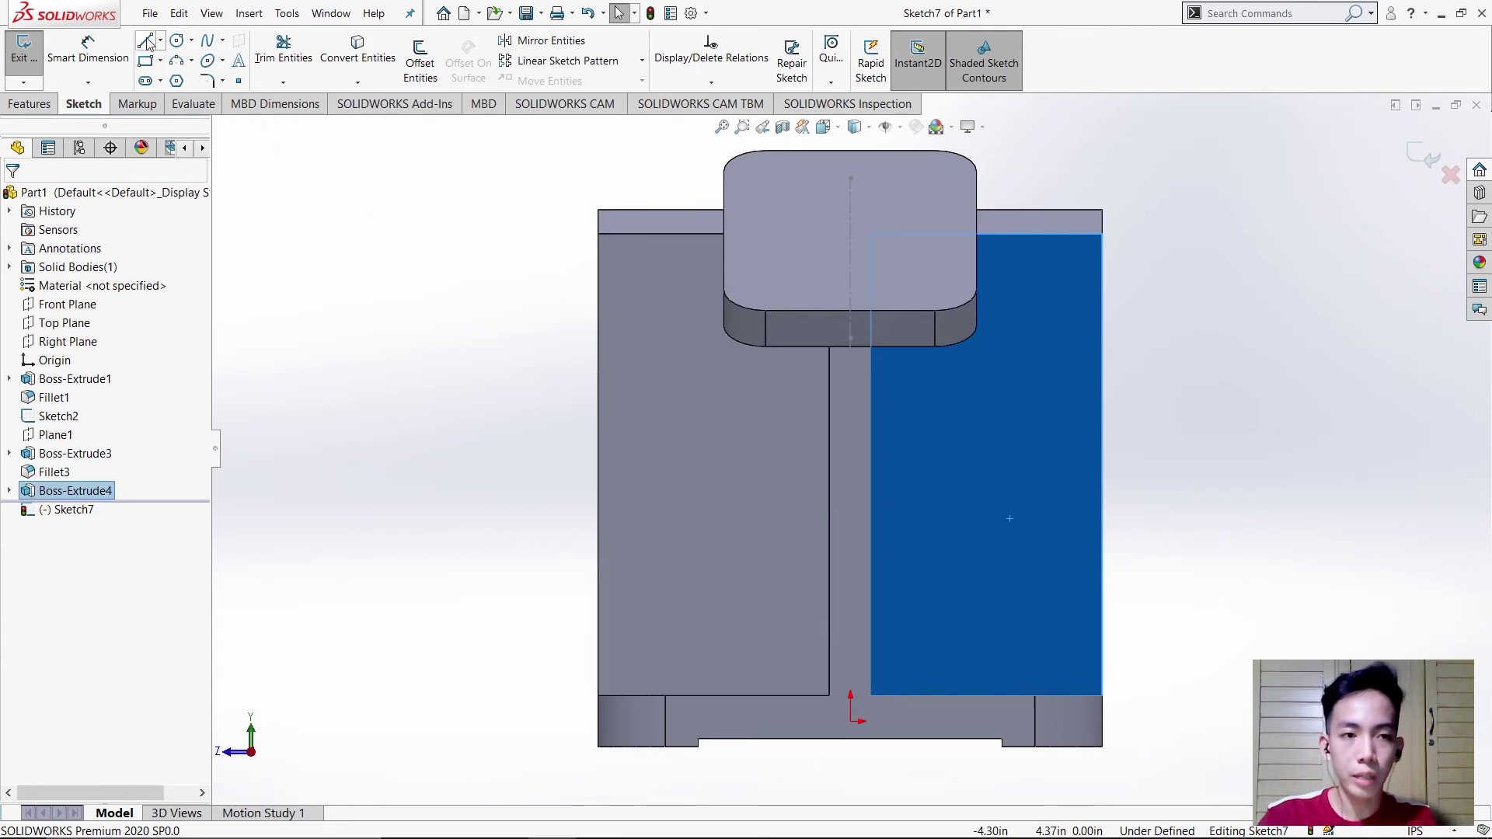
Draw a closed three-line triangle (horizontal, down to bottom corner, back to top) and exit Sketch7.
{"action": "key", "text": "l"}
{"action": "scroll", "coordinate": [1002, 237], "scroll_direction": "up", "scroll_amount": 2}
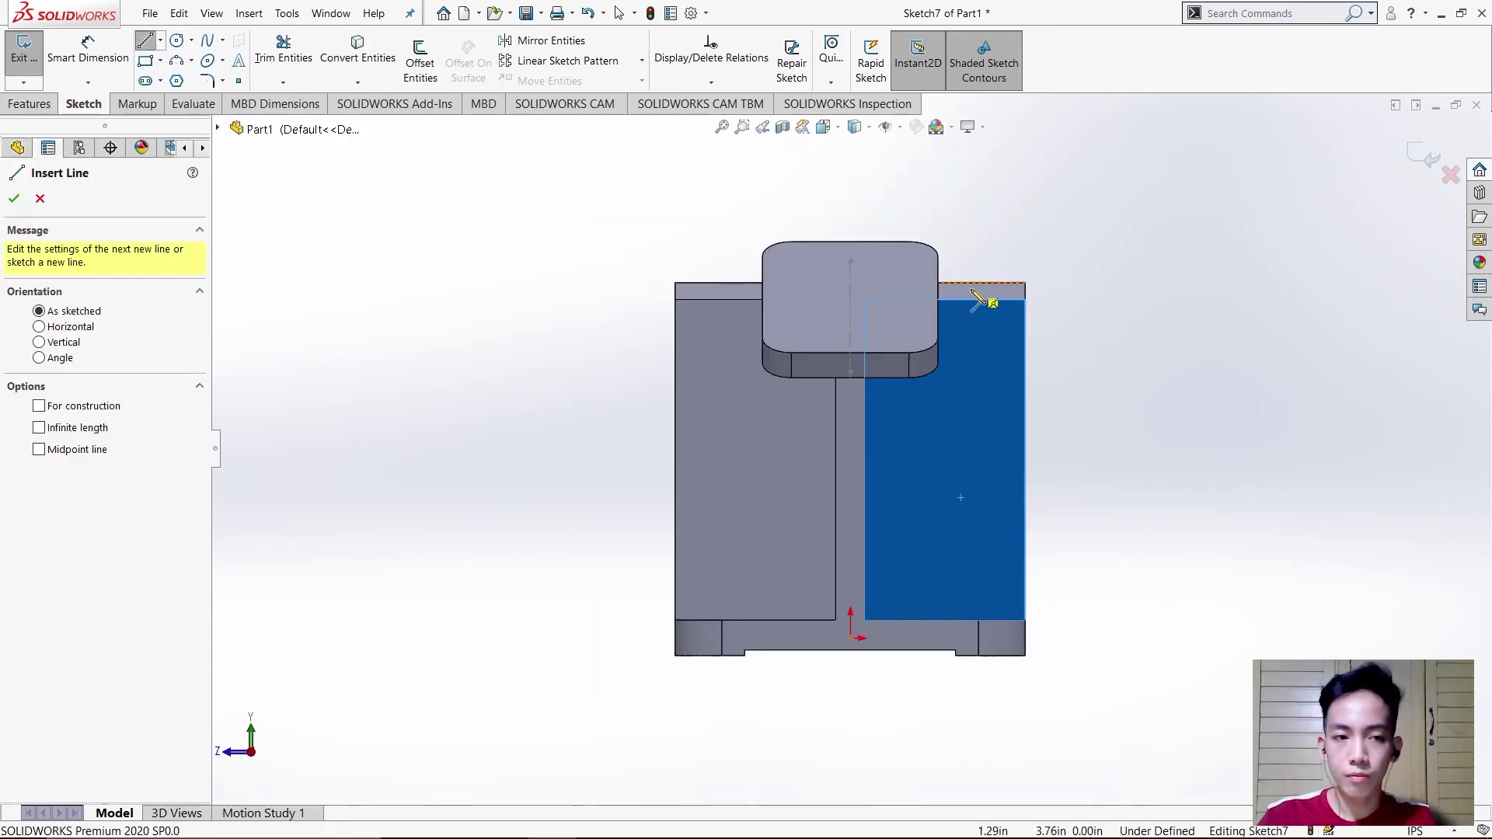
{"action": "scroll", "coordinate": [987, 300], "scroll_direction": "down", "scroll_amount": 6}
{"action": "scroll", "coordinate": [893, 340], "scroll_direction": "down", "scroll_amount": 4}
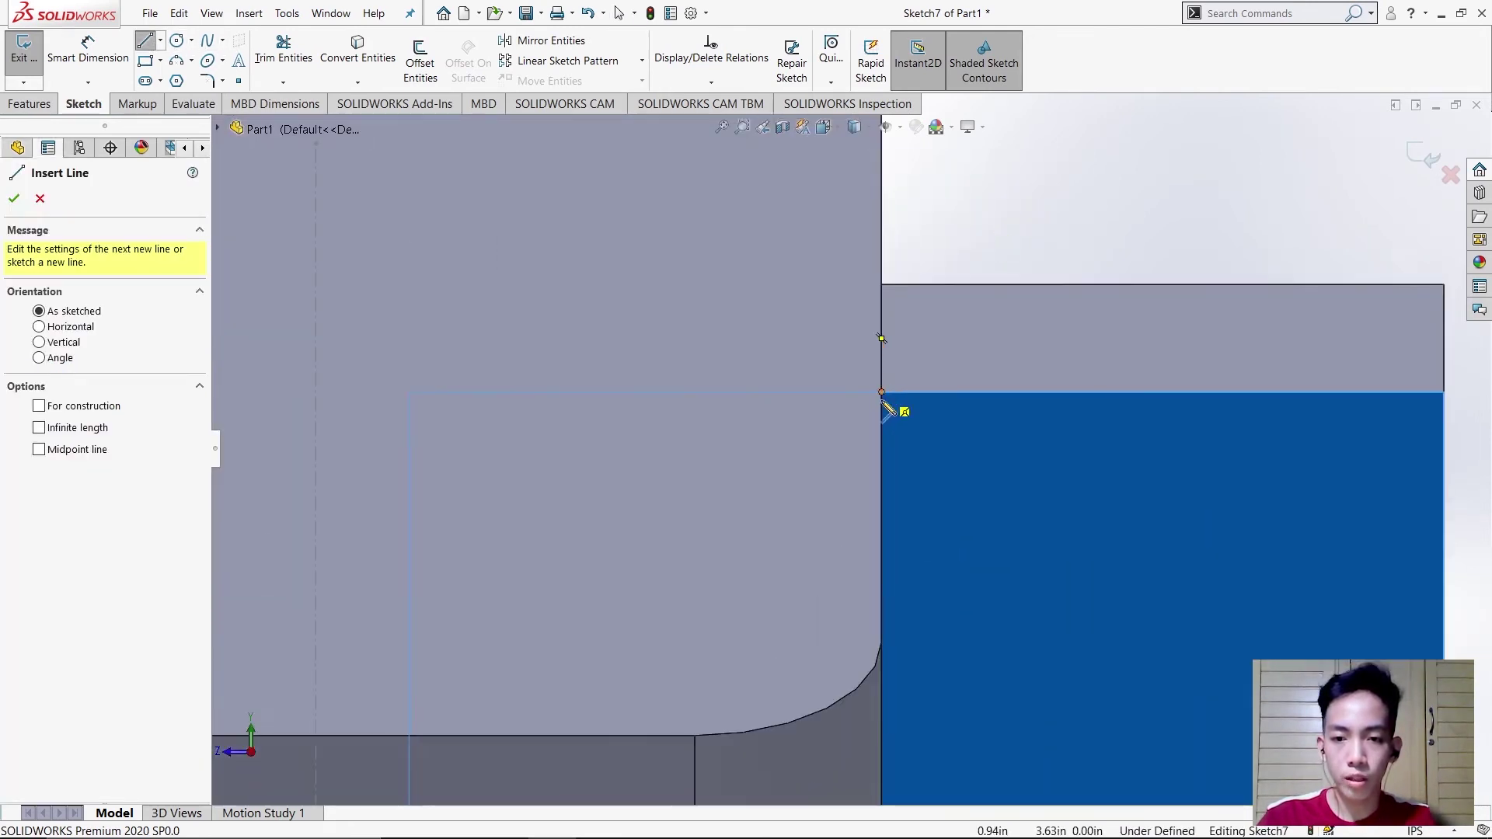
{"action": "left_click", "coordinate": [882, 392]}
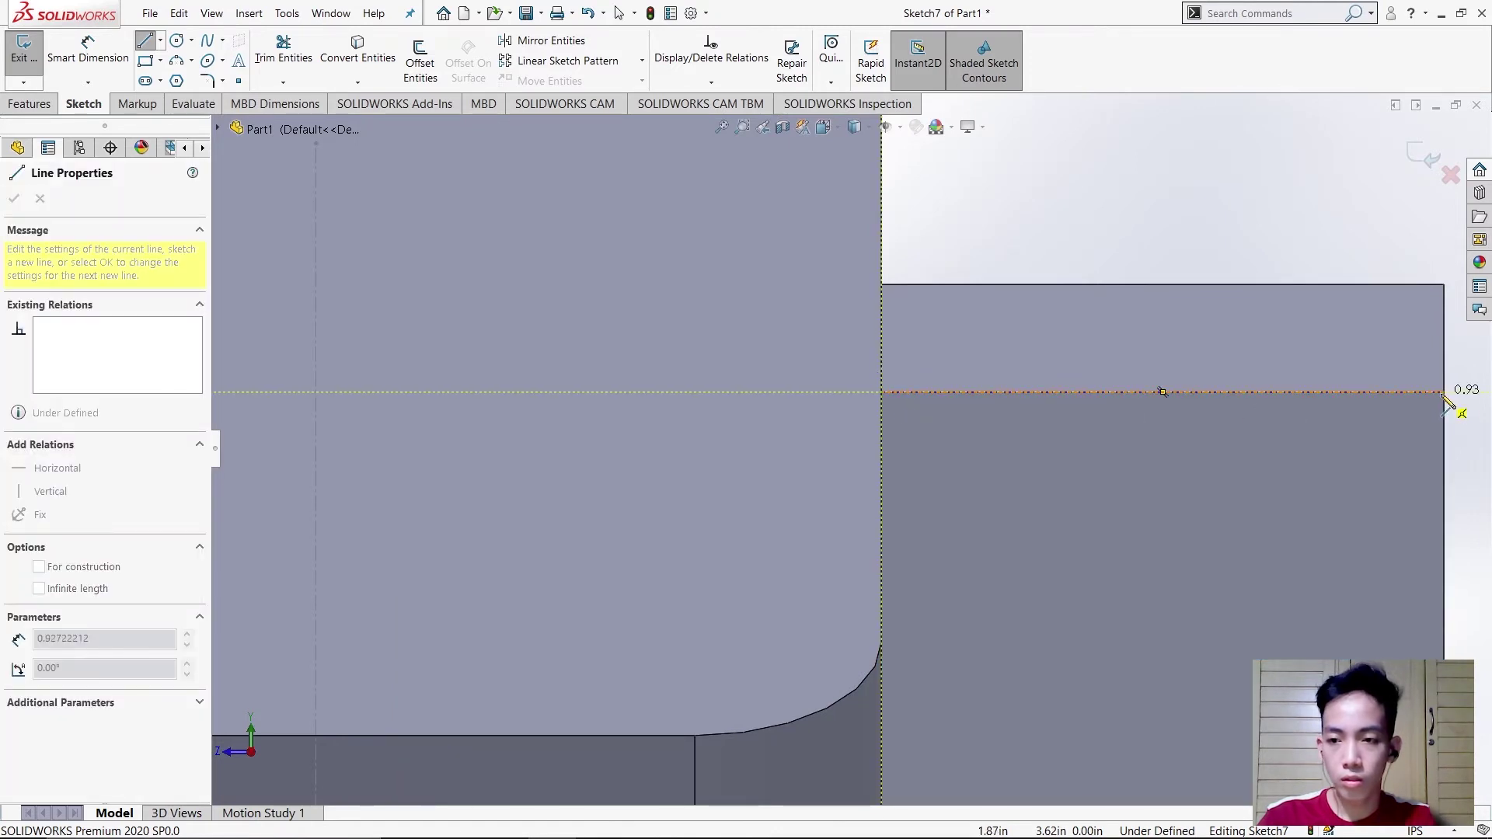
{"action": "left_click", "coordinate": [1444, 393]}
{"action": "scroll", "coordinate": [1243, 498], "scroll_direction": "up", "scroll_amount": 6}
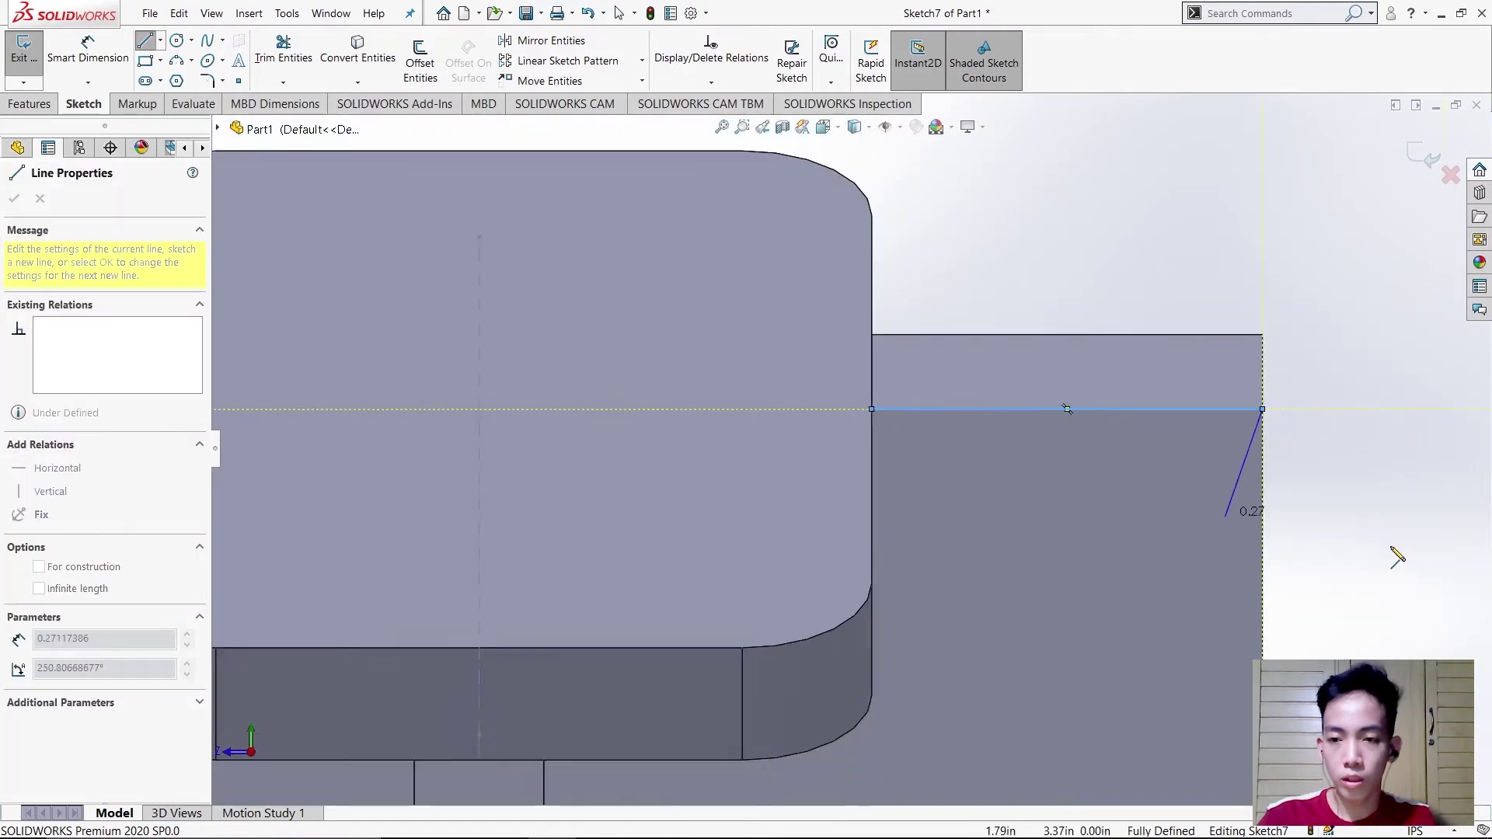
{"action": "scroll", "coordinate": [983, 765], "scroll_direction": "up", "scroll_amount": 2}
{"action": "scroll", "coordinate": [950, 716], "scroll_direction": "down", "scroll_amount": 5}
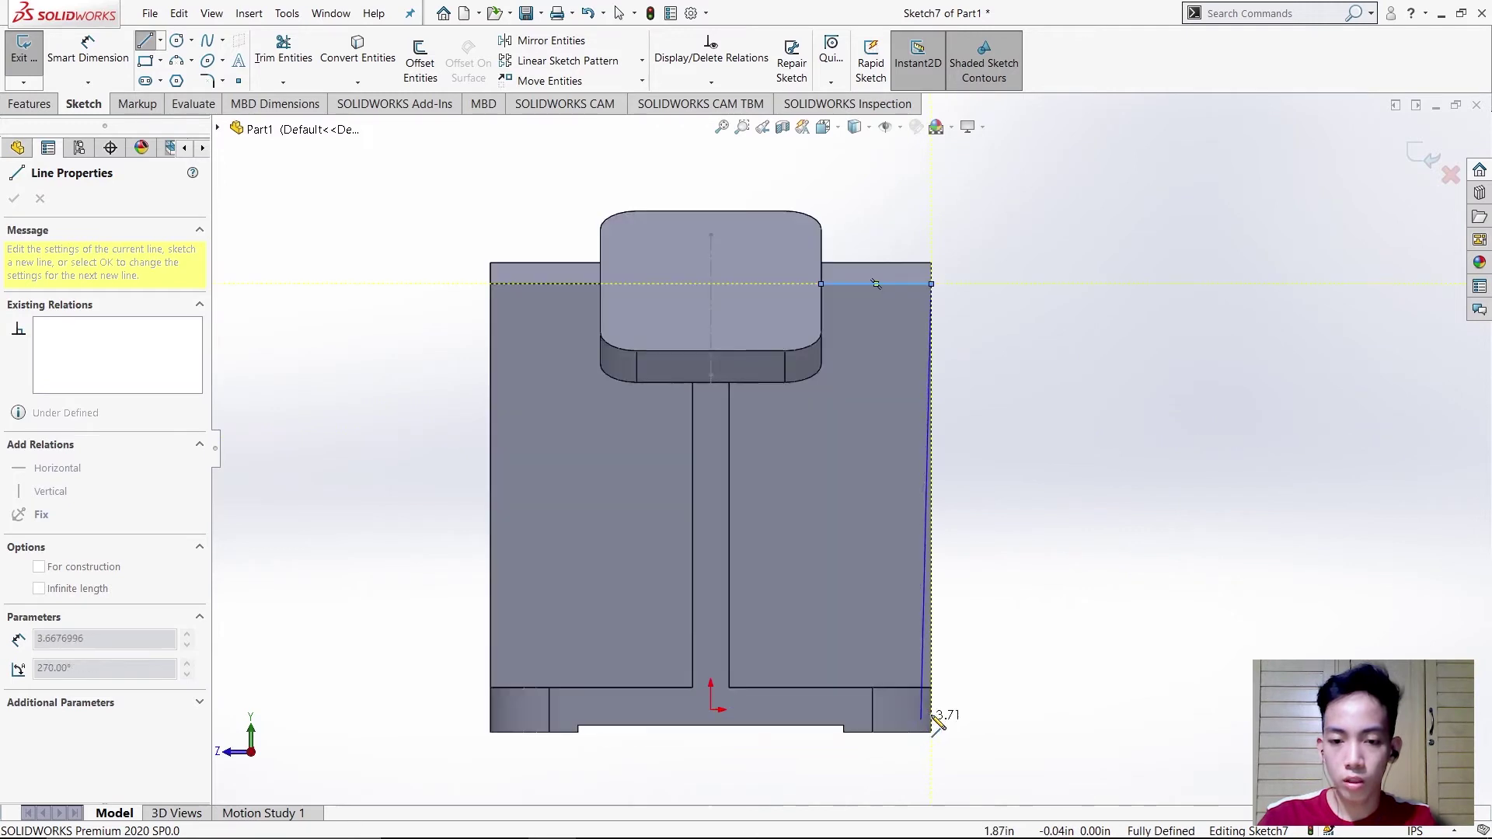
{"action": "left_click", "coordinate": [875, 506]}
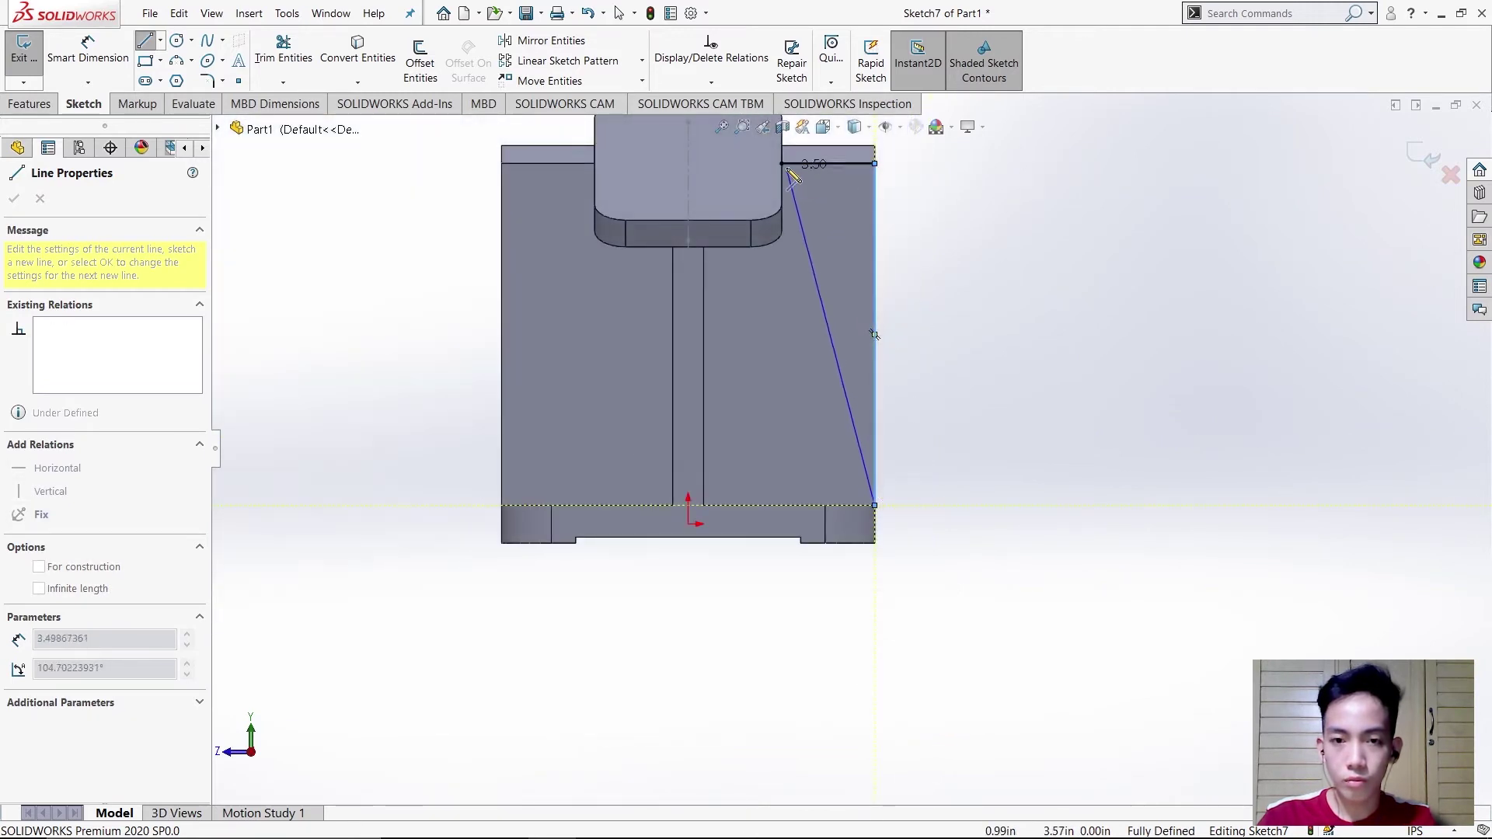
{"action": "left_click", "coordinate": [782, 163]}
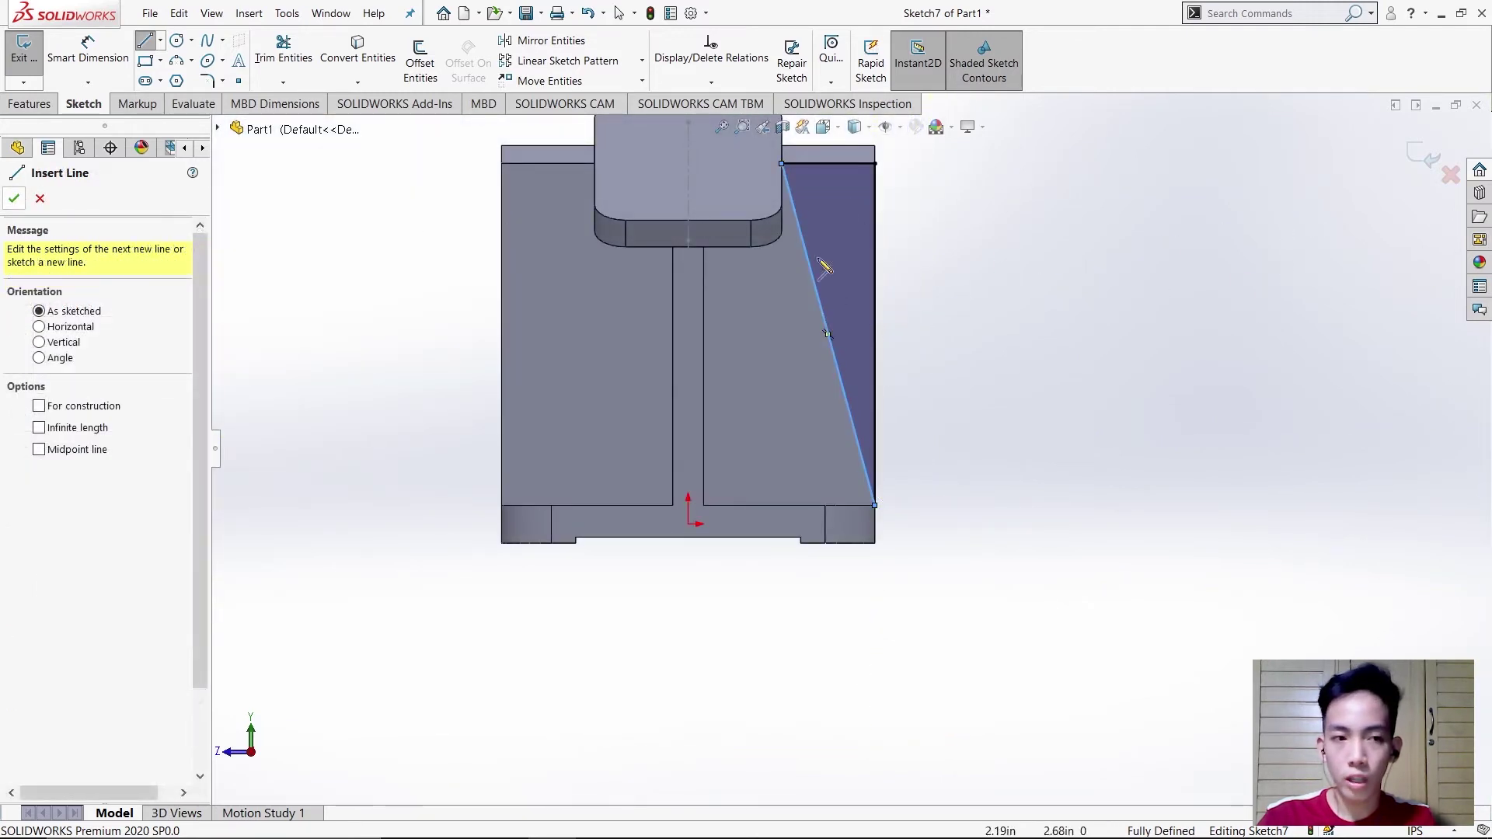
{"action": "left_click", "coordinate": [14, 198]}
{"action": "left_click", "coordinate": [1423, 158]}
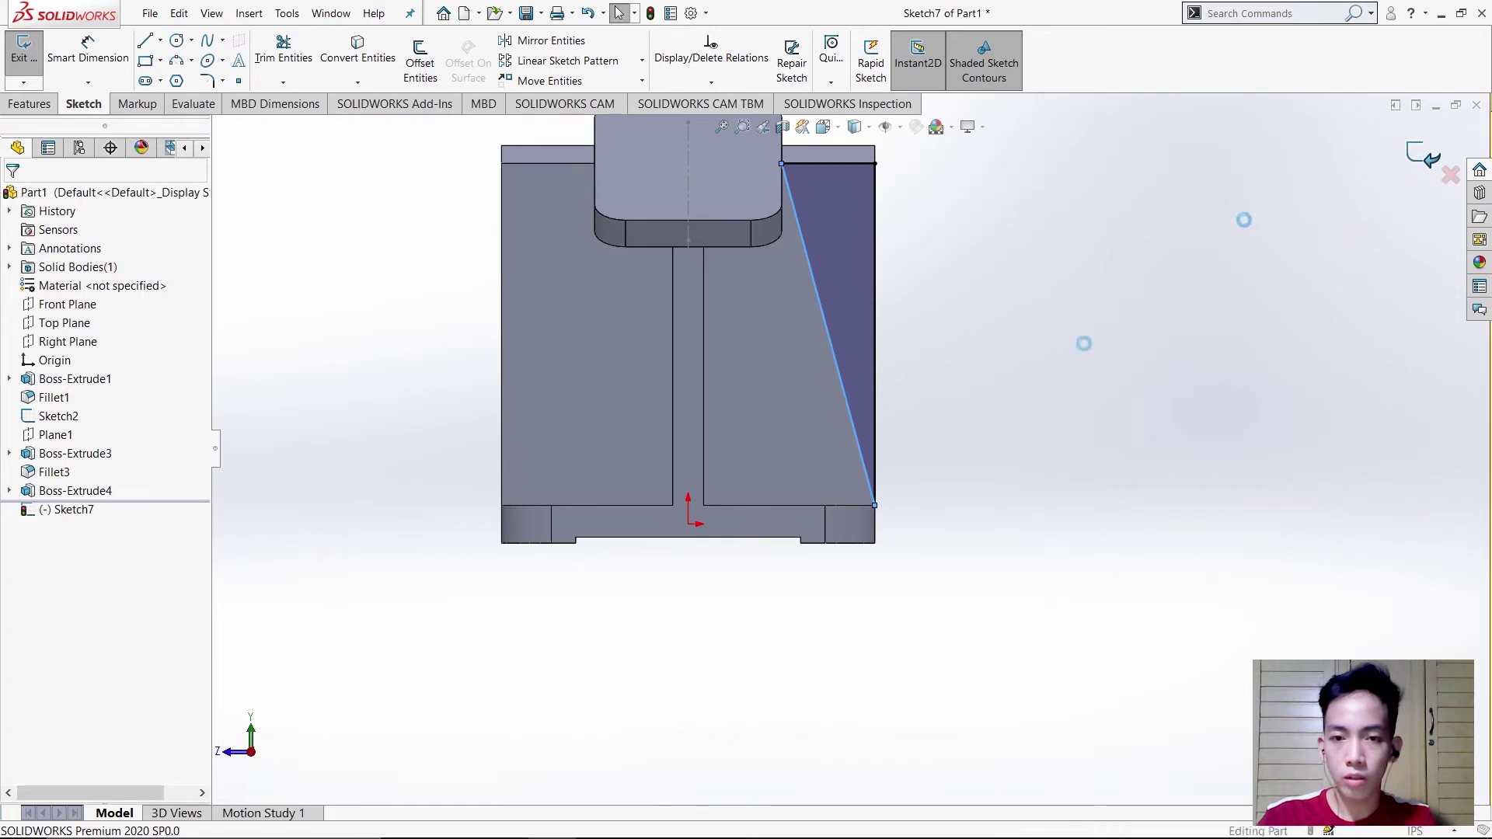
{"action": "middle_click_drag", "start_coordinate": [1149, 463], "coordinate": [829, 467]}
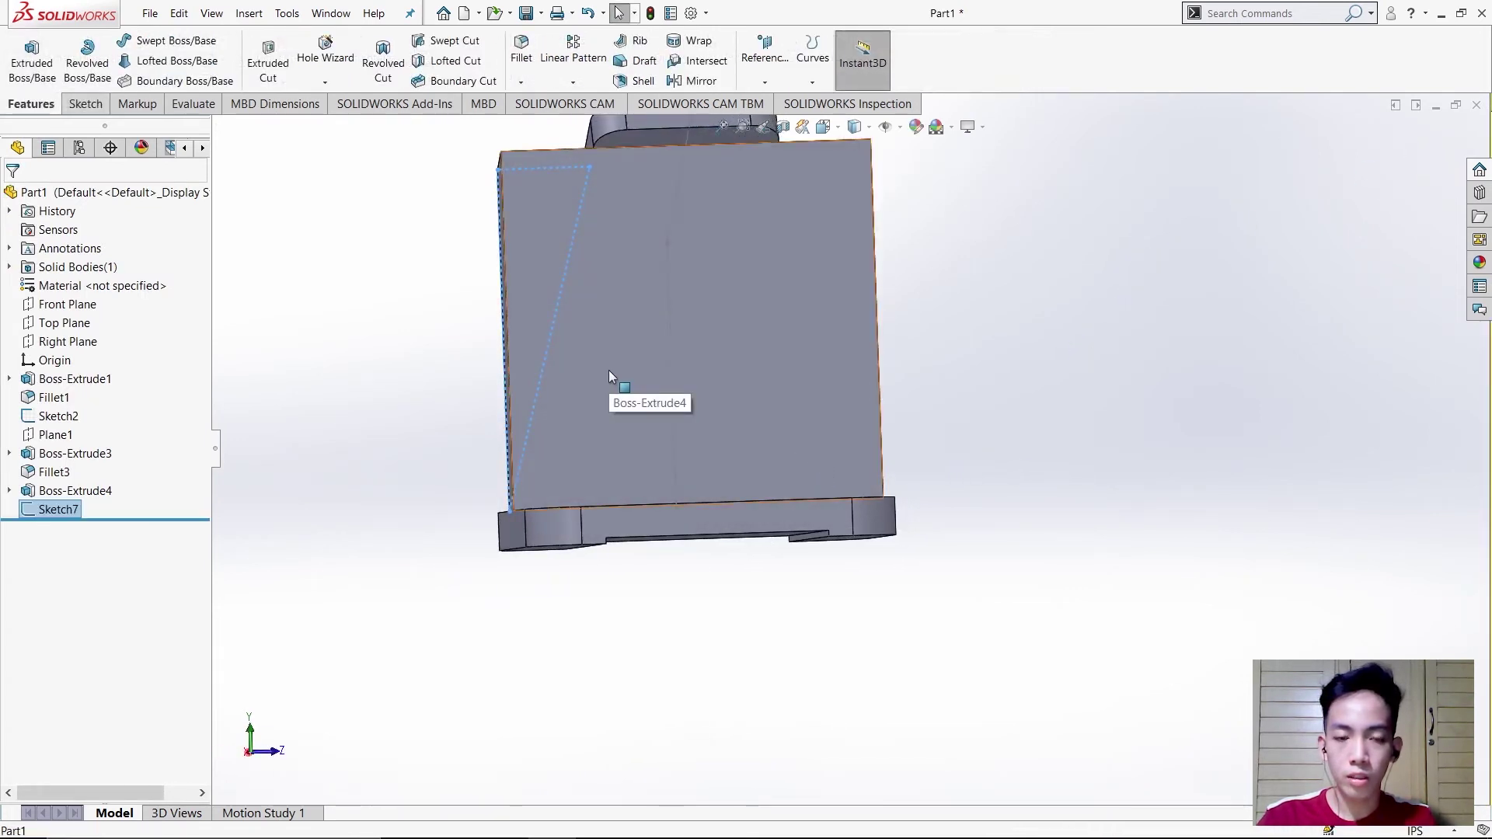
Start a new sketch on the web's opposite side face.
{"action": "left_click", "coordinate": [608, 370]}
{"action": "right_click", "coordinate": [628, 370]}
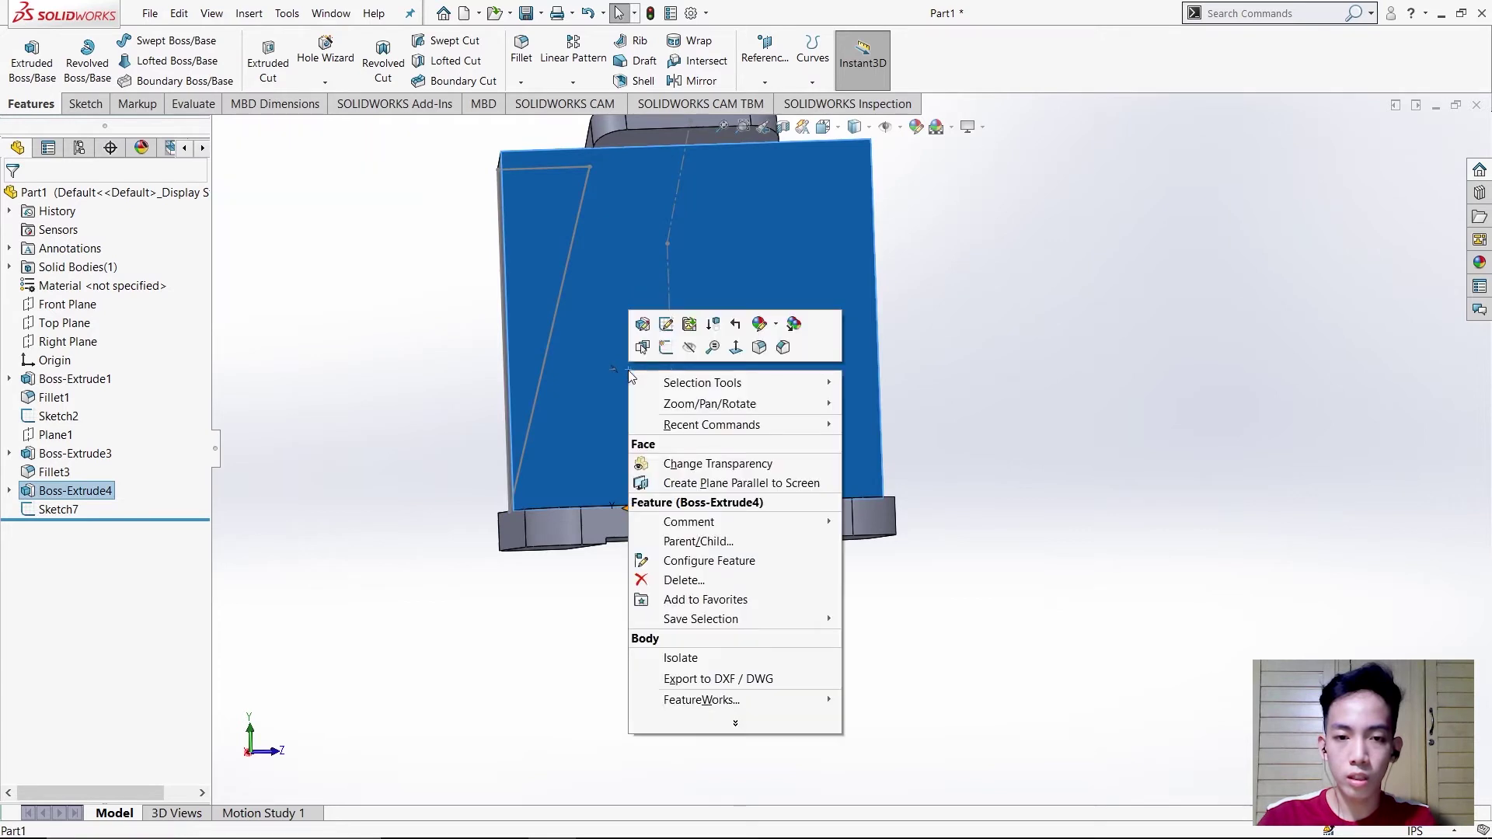
{"action": "left_click", "coordinate": [665, 346]}
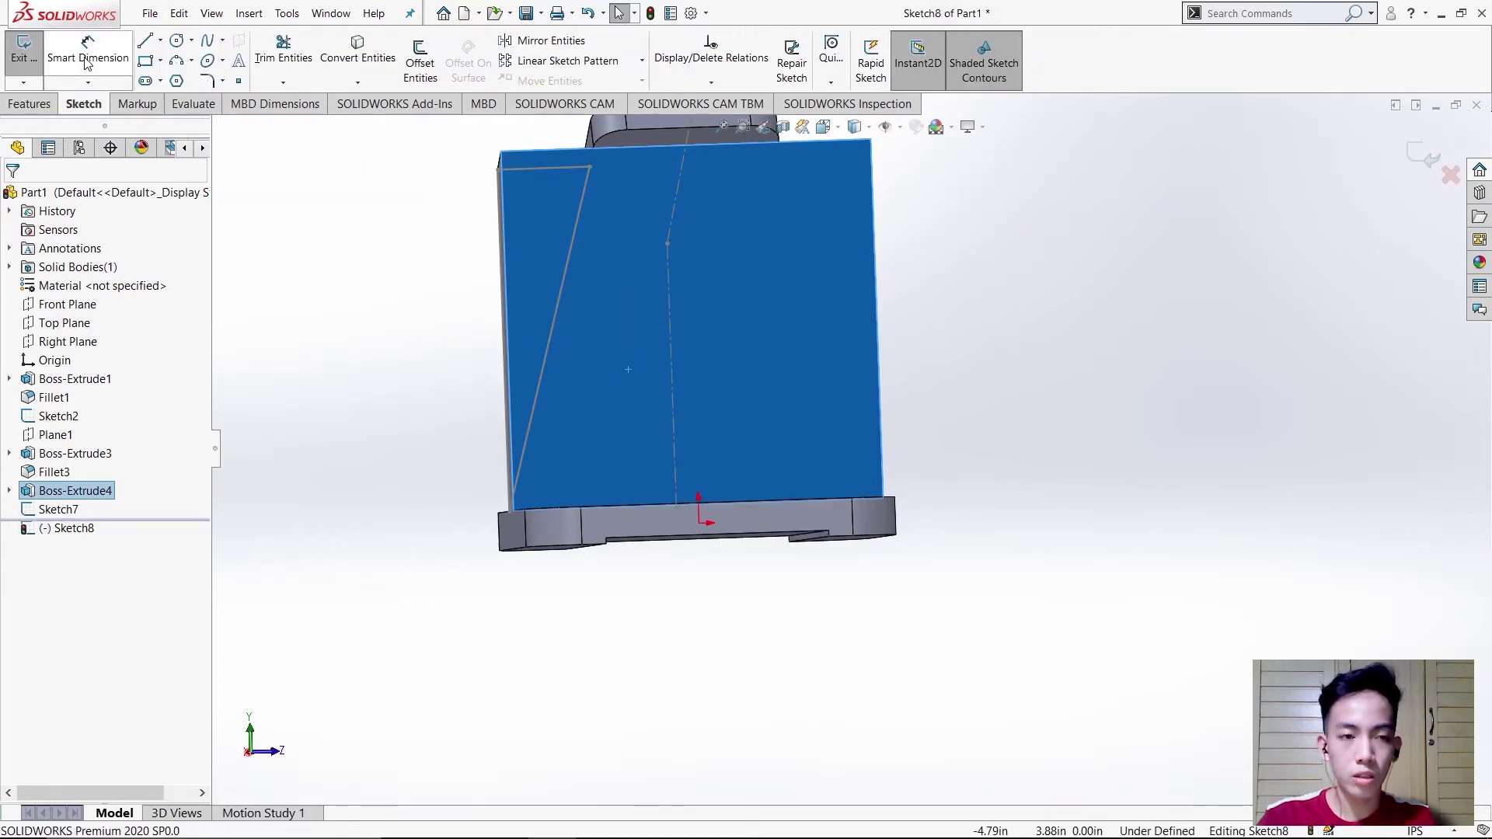
Draw a closed triangle of slanted, horizontal and closing lines, then exit Sketch8.
{"action": "key", "text": "l"}
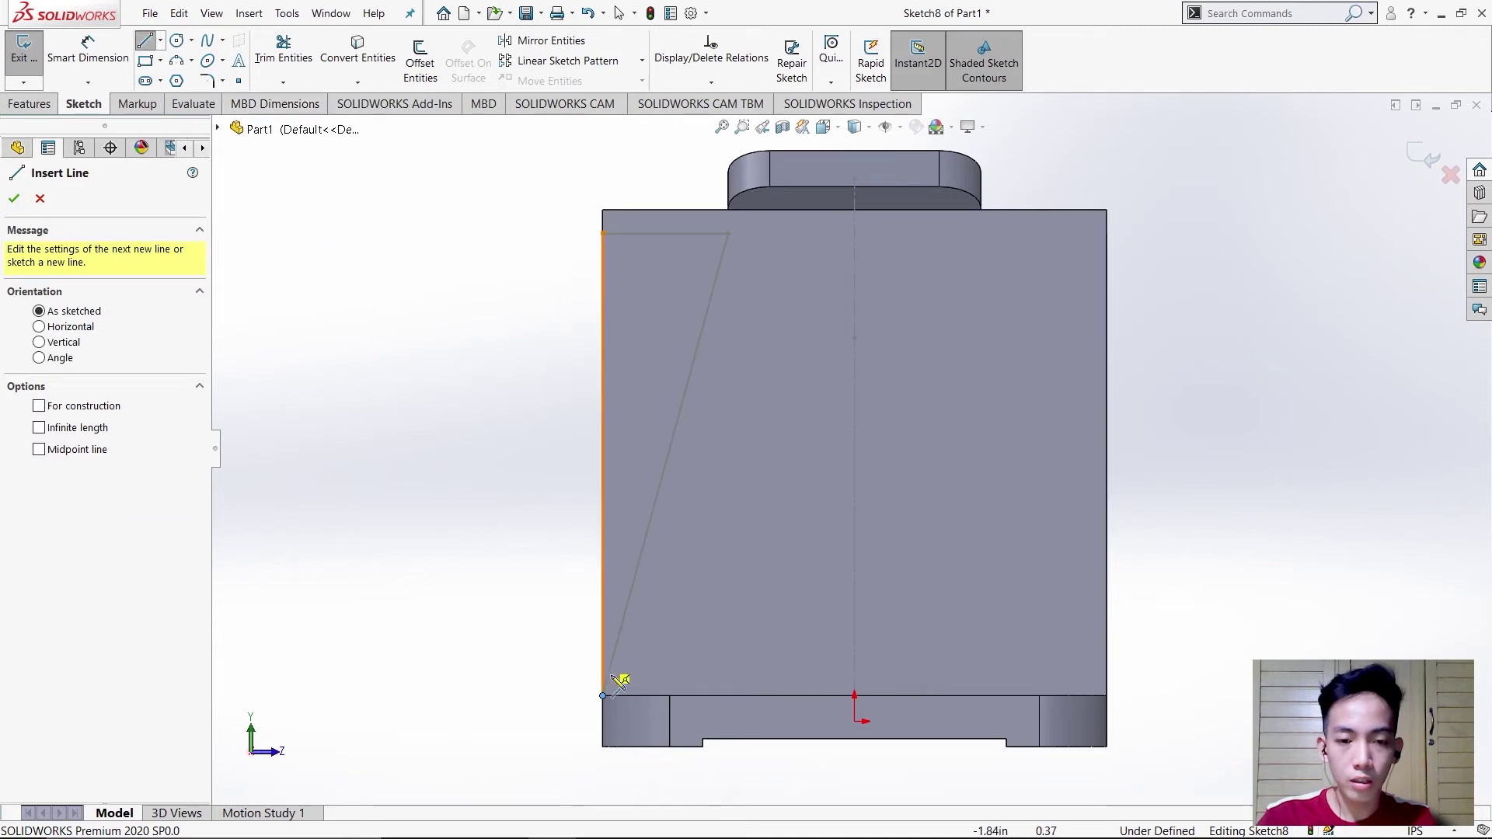
{"action": "left_click", "coordinate": [603, 696]}
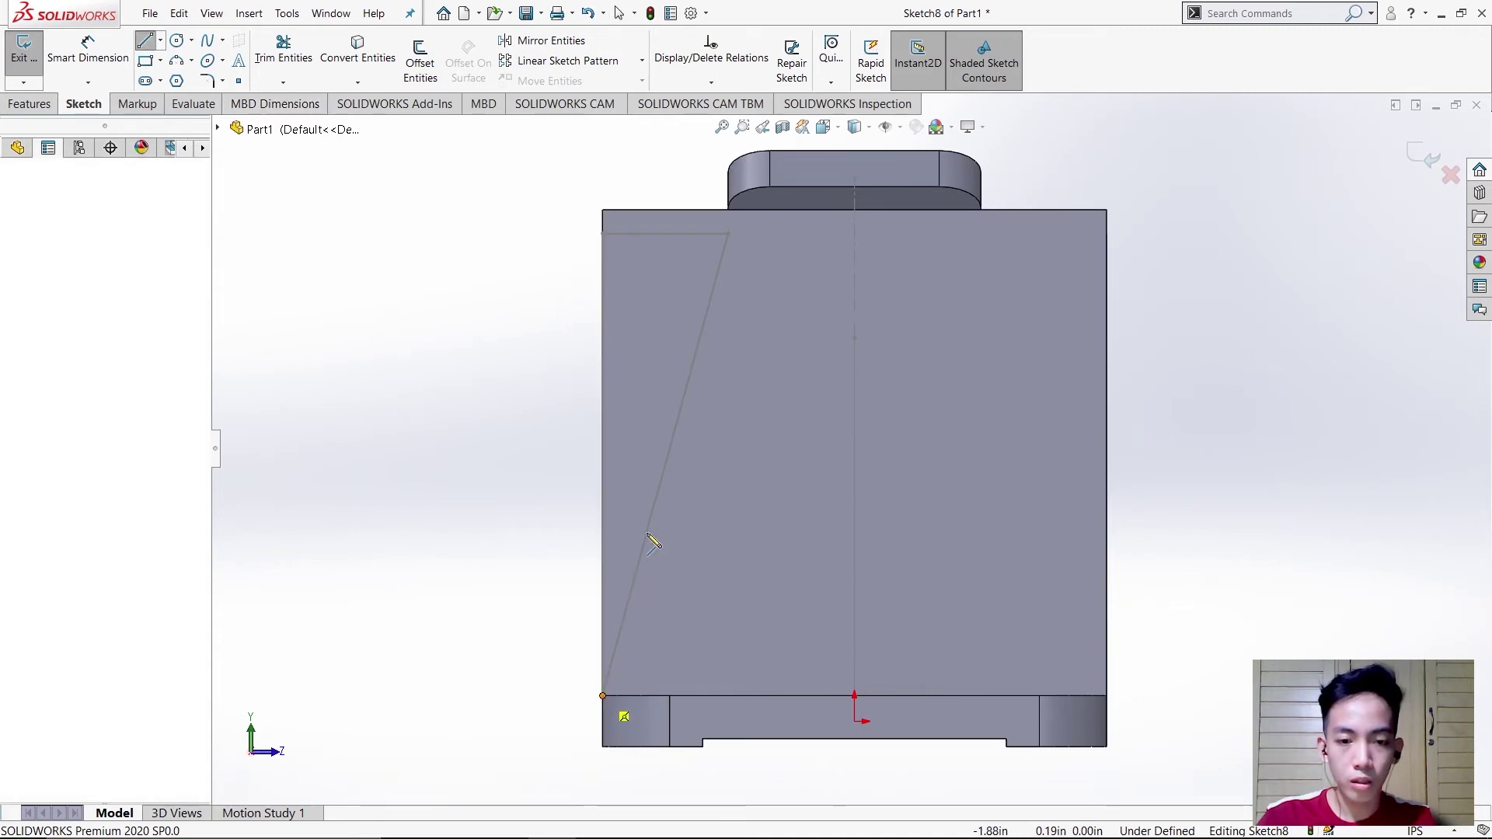
{"action": "scroll", "coordinate": [731, 216], "scroll_direction": "down", "scroll_amount": 3}
{"action": "scroll", "coordinate": [785, 330], "scroll_direction": "down", "scroll_amount": 3}
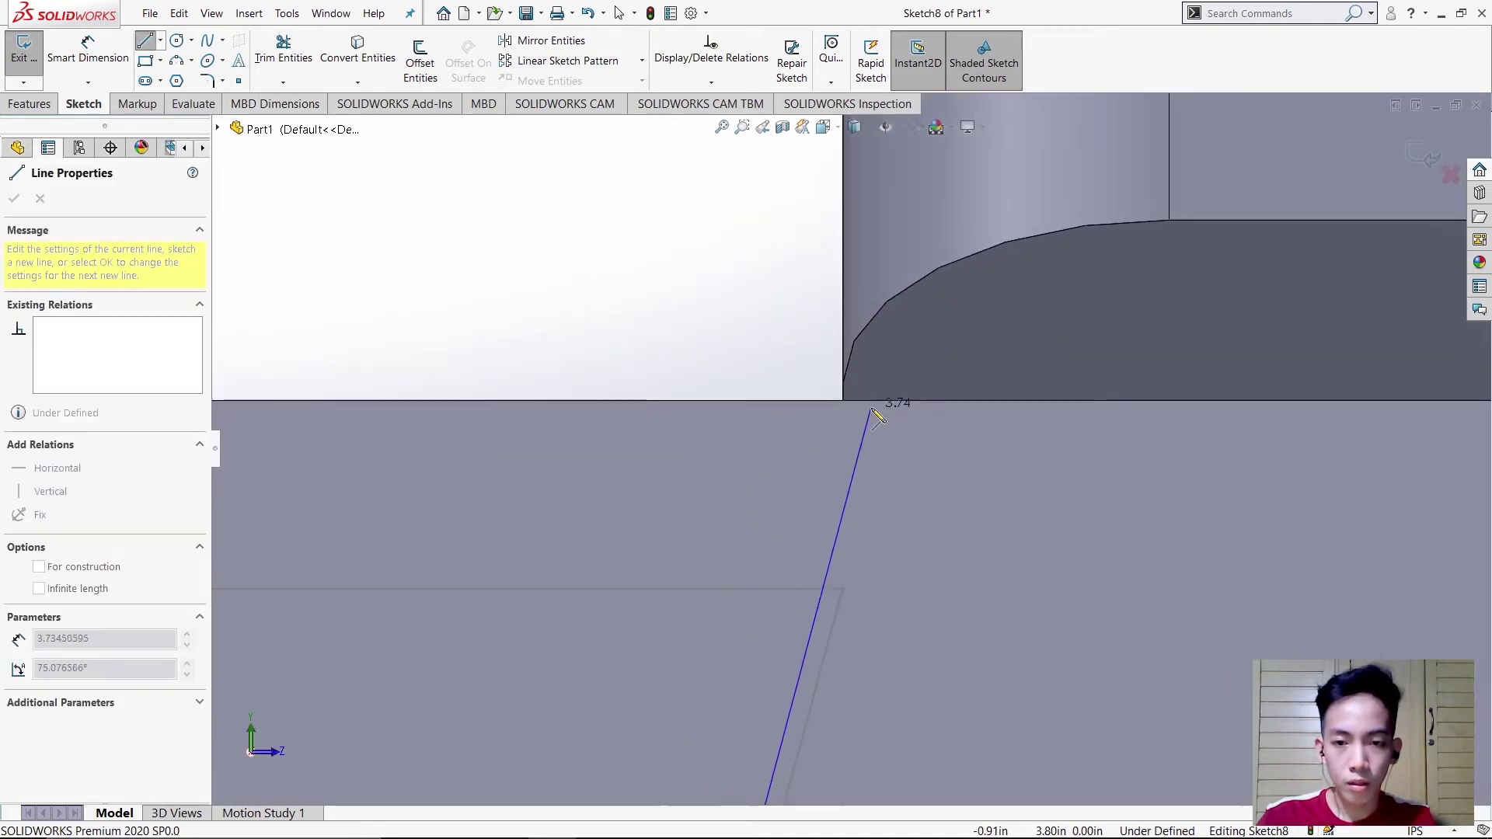
{"action": "left_click", "coordinate": [845, 421]}
{"action": "scroll", "coordinate": [840, 459], "scroll_direction": "up", "scroll_amount": 1}
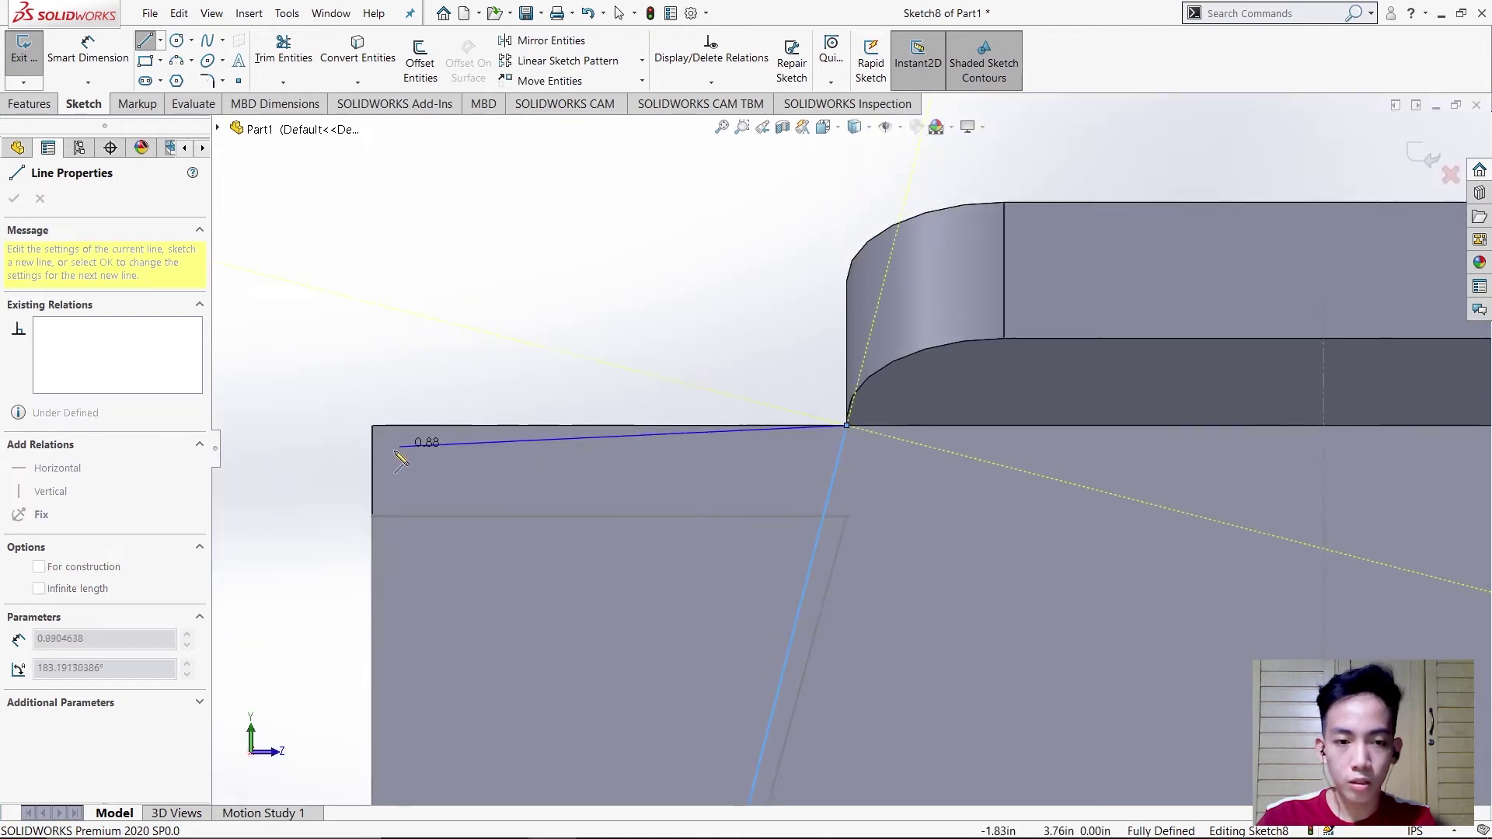
{"action": "left_click", "coordinate": [373, 426]}
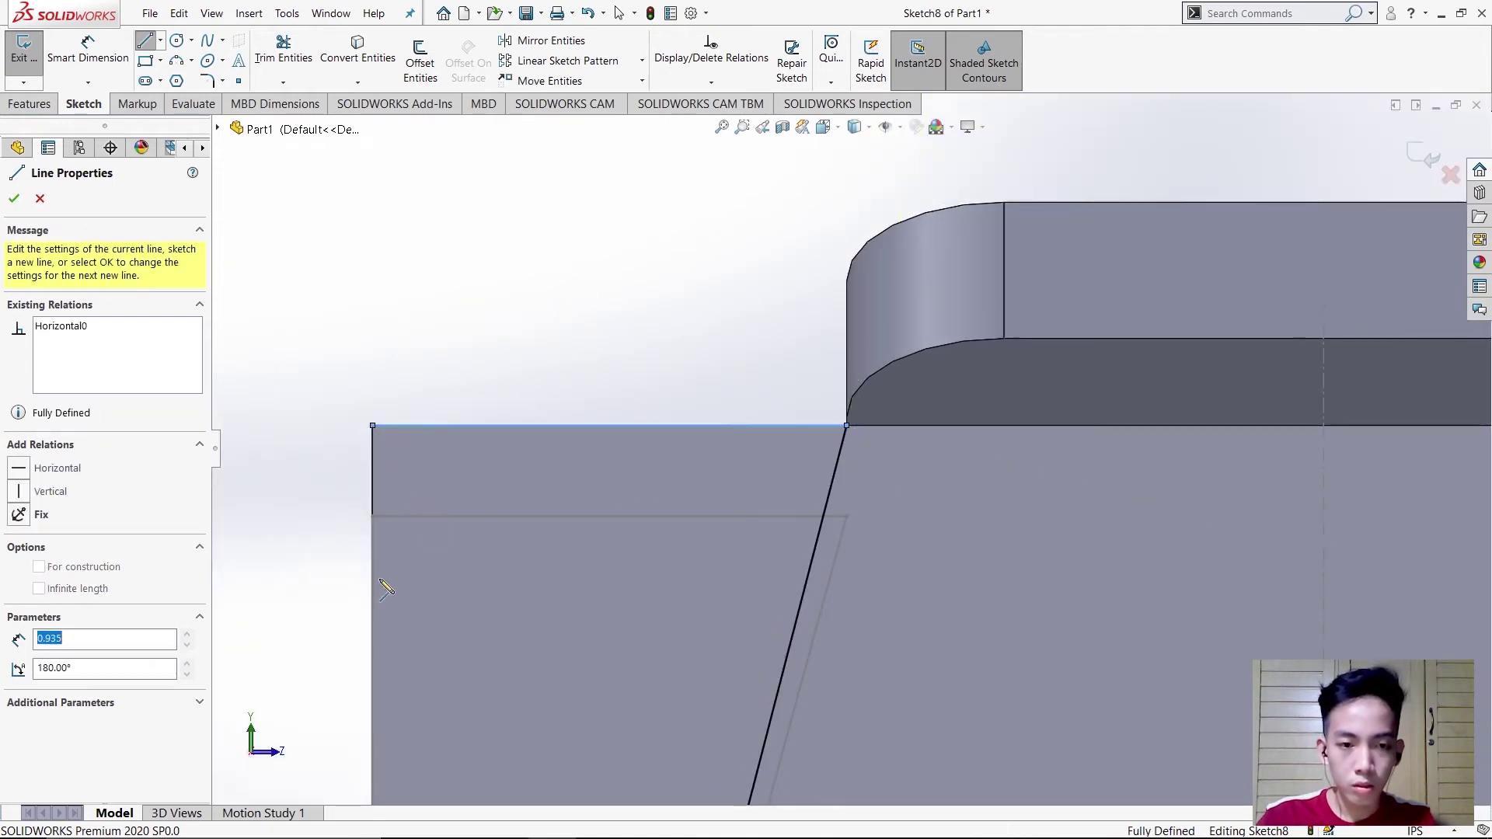
{"action": "scroll", "coordinate": [385, 590], "scroll_direction": "up", "scroll_amount": 4}
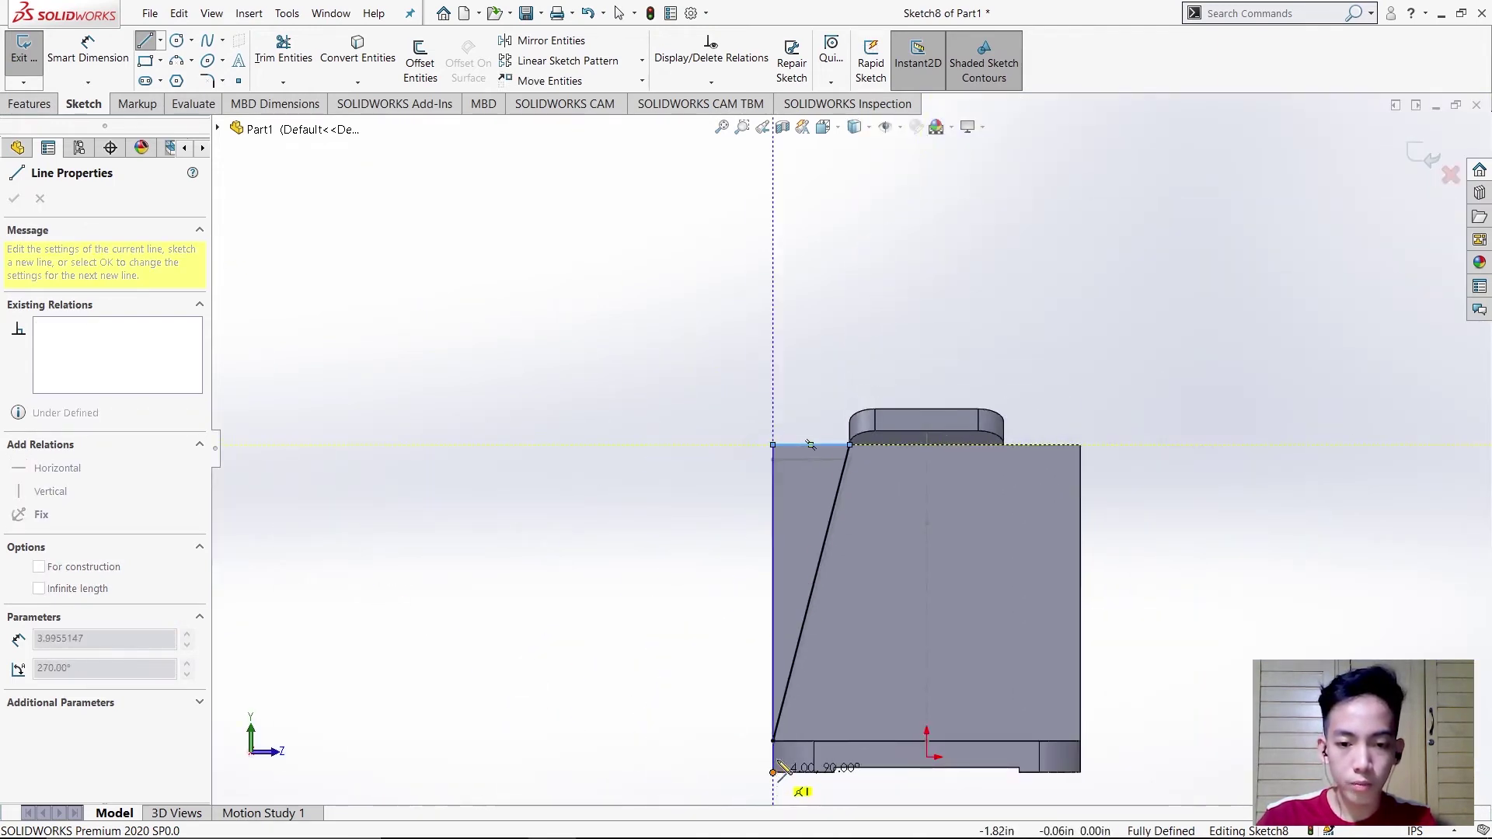
{"action": "scroll", "coordinate": [793, 777], "scroll_direction": "down", "scroll_amount": 4}
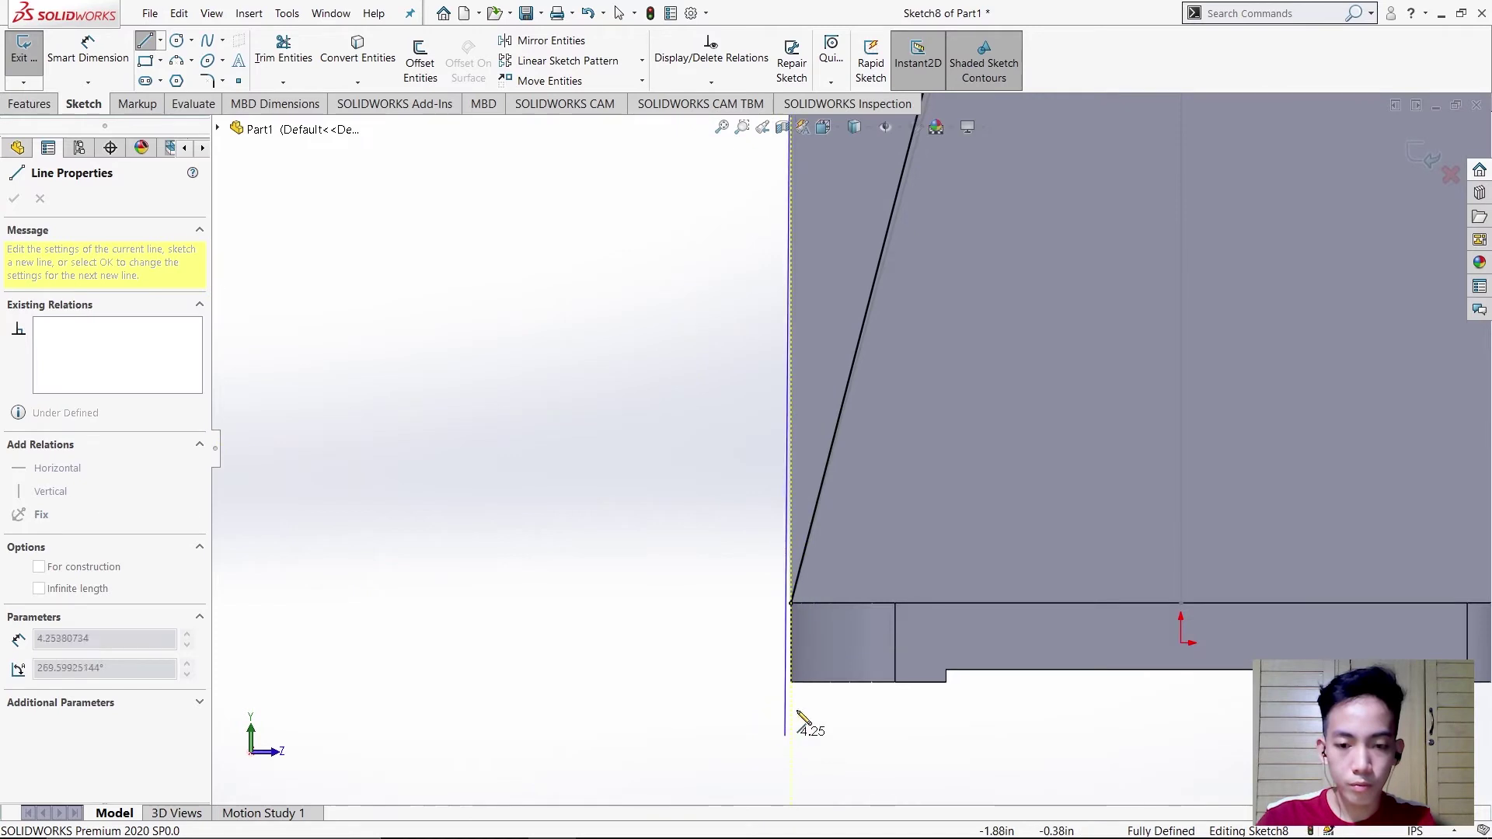
{"action": "left_click", "coordinate": [793, 604]}
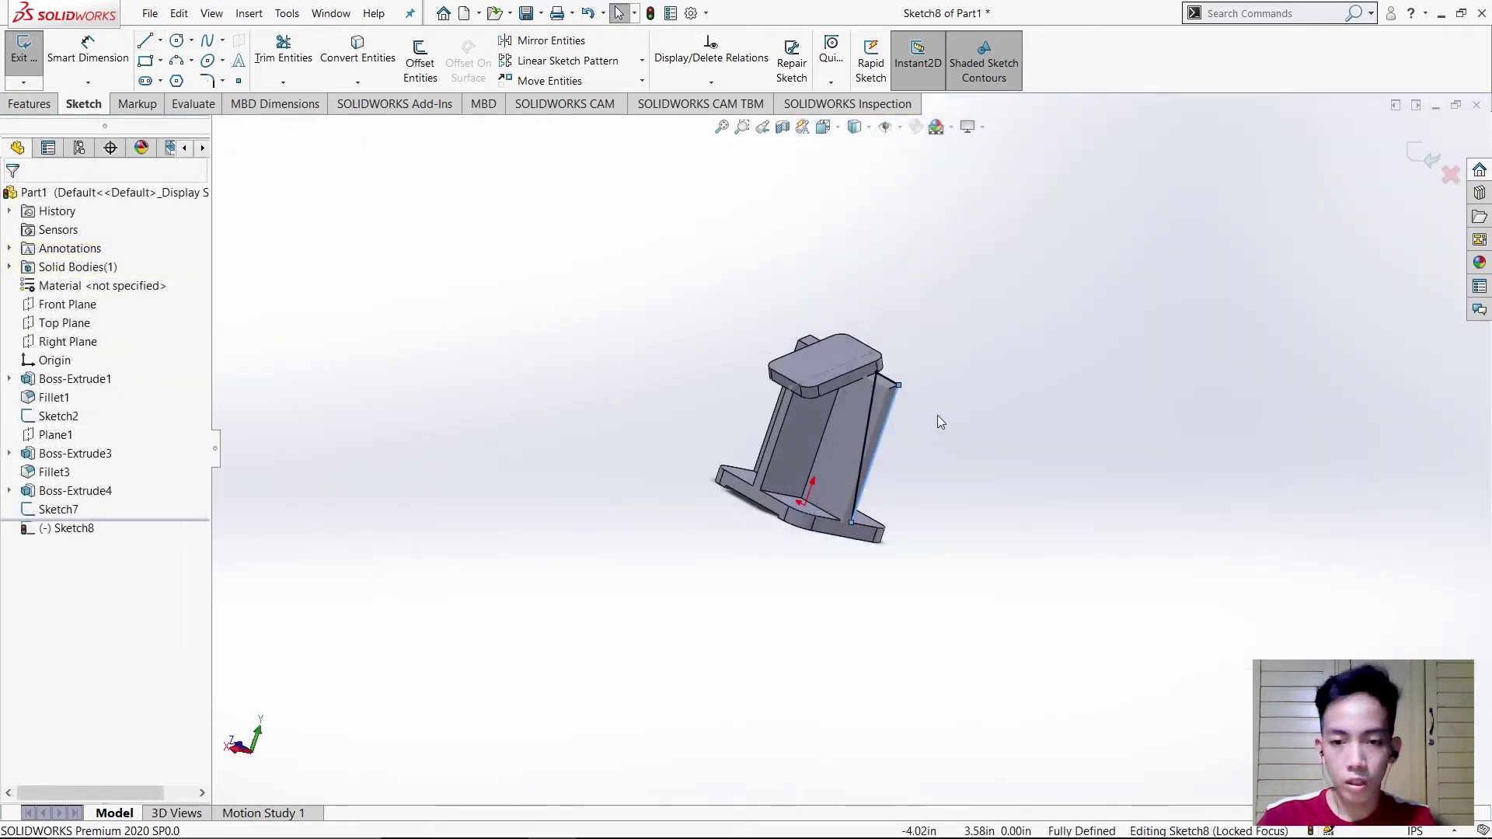
{"action": "scroll", "coordinate": [937, 416], "scroll_direction": "down", "scroll_amount": 2}
{"action": "scroll", "coordinate": [865, 432], "scroll_direction": "down", "scroll_amount": 1}
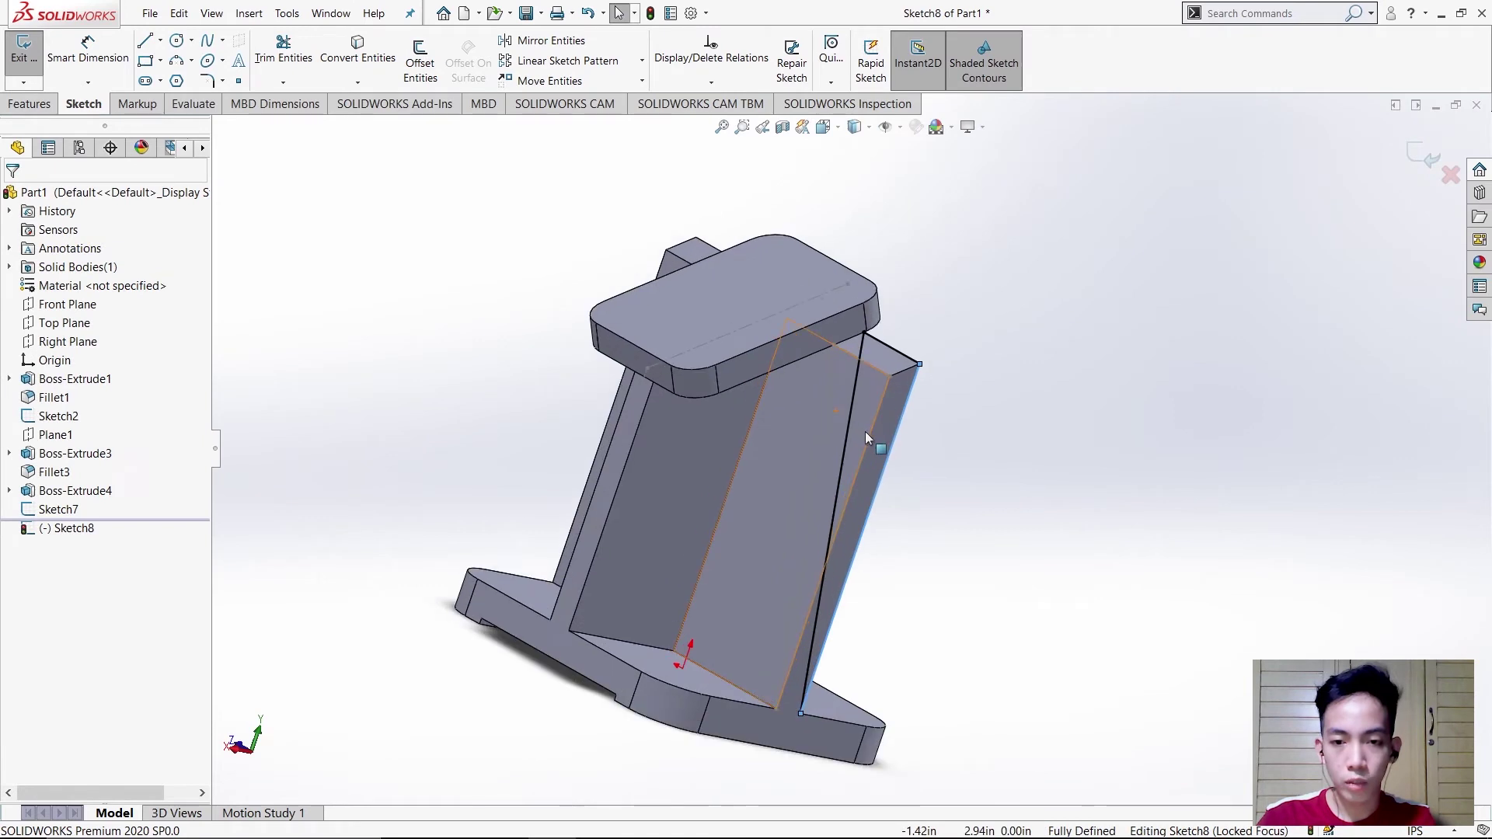
{"action": "scroll", "coordinate": [995, 388], "scroll_direction": "down", "scroll_amount": 1}
{"action": "left_click", "coordinate": [1411, 156]}
Create a lofted cut between triangle Sketch7 and Sketch8, producing Cut-Loft1, and inspect it.
{"action": "key", "text": "Escape"}
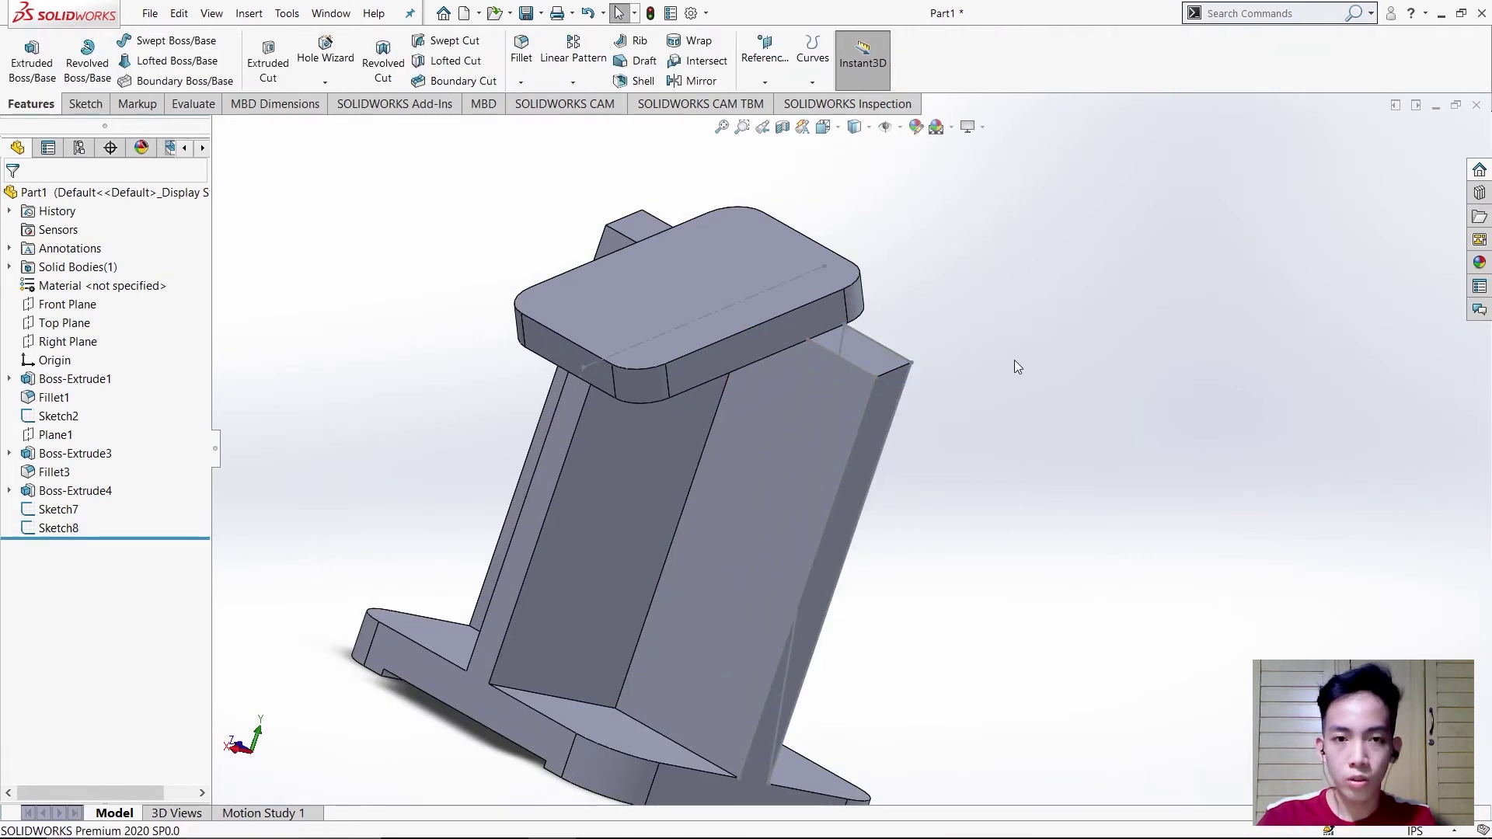
{"action": "left_click", "coordinate": [453, 61]}
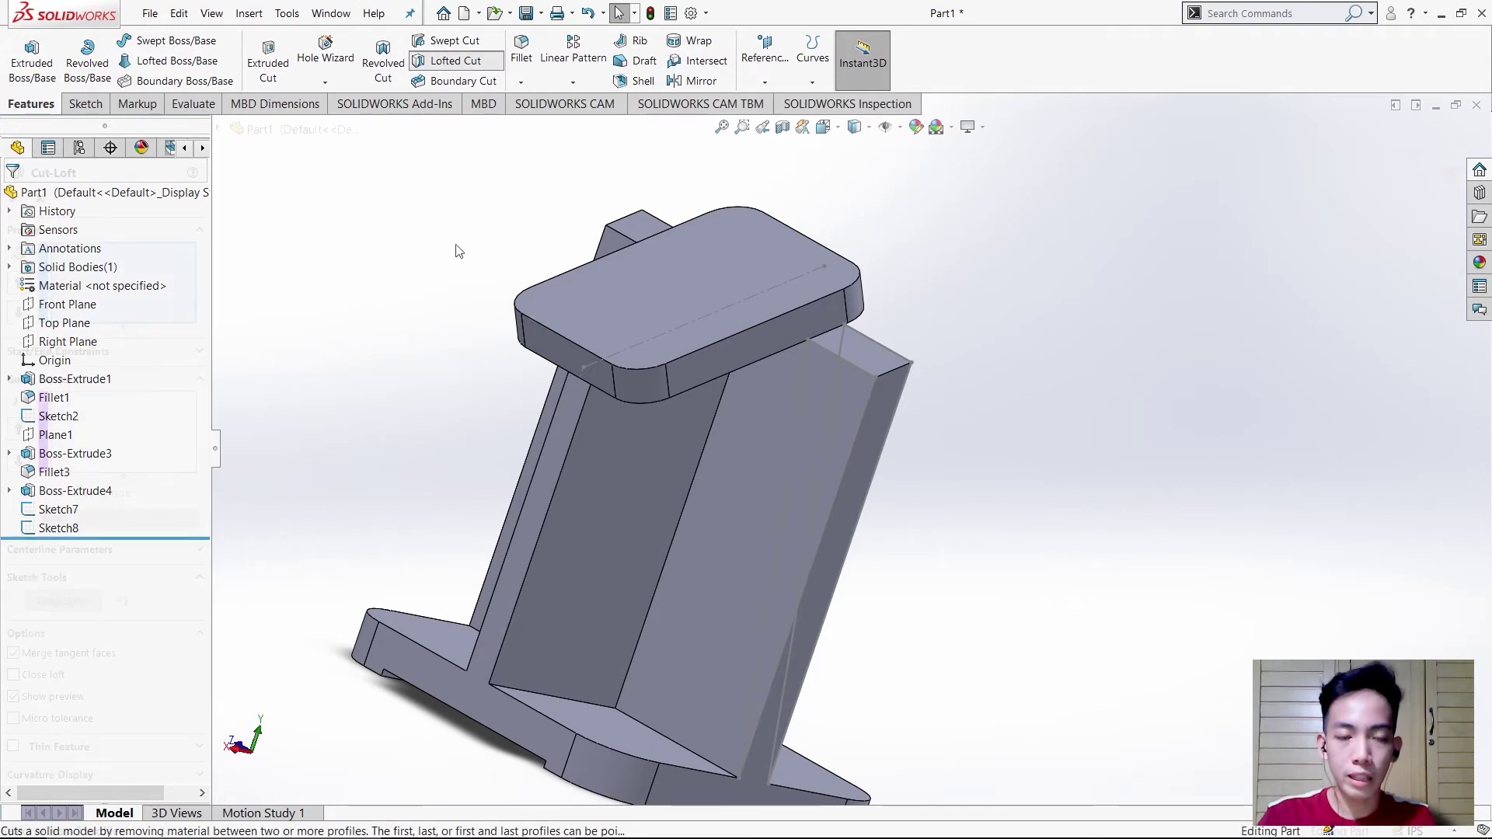
{"action": "left_click", "coordinate": [804, 397]}
{"action": "left_click", "coordinate": [844, 340]}
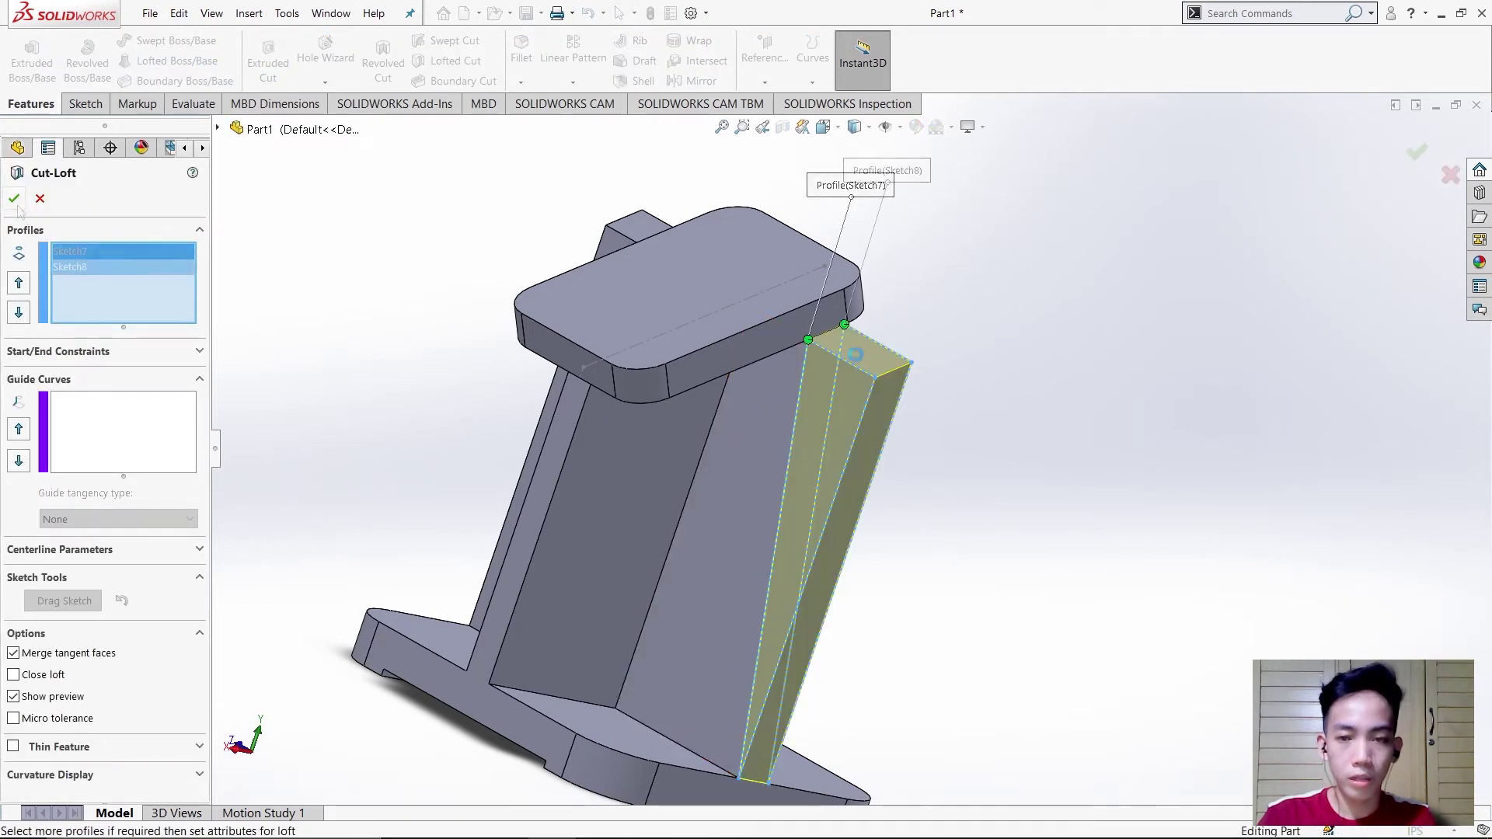
{"action": "left_click", "coordinate": [13, 201]}
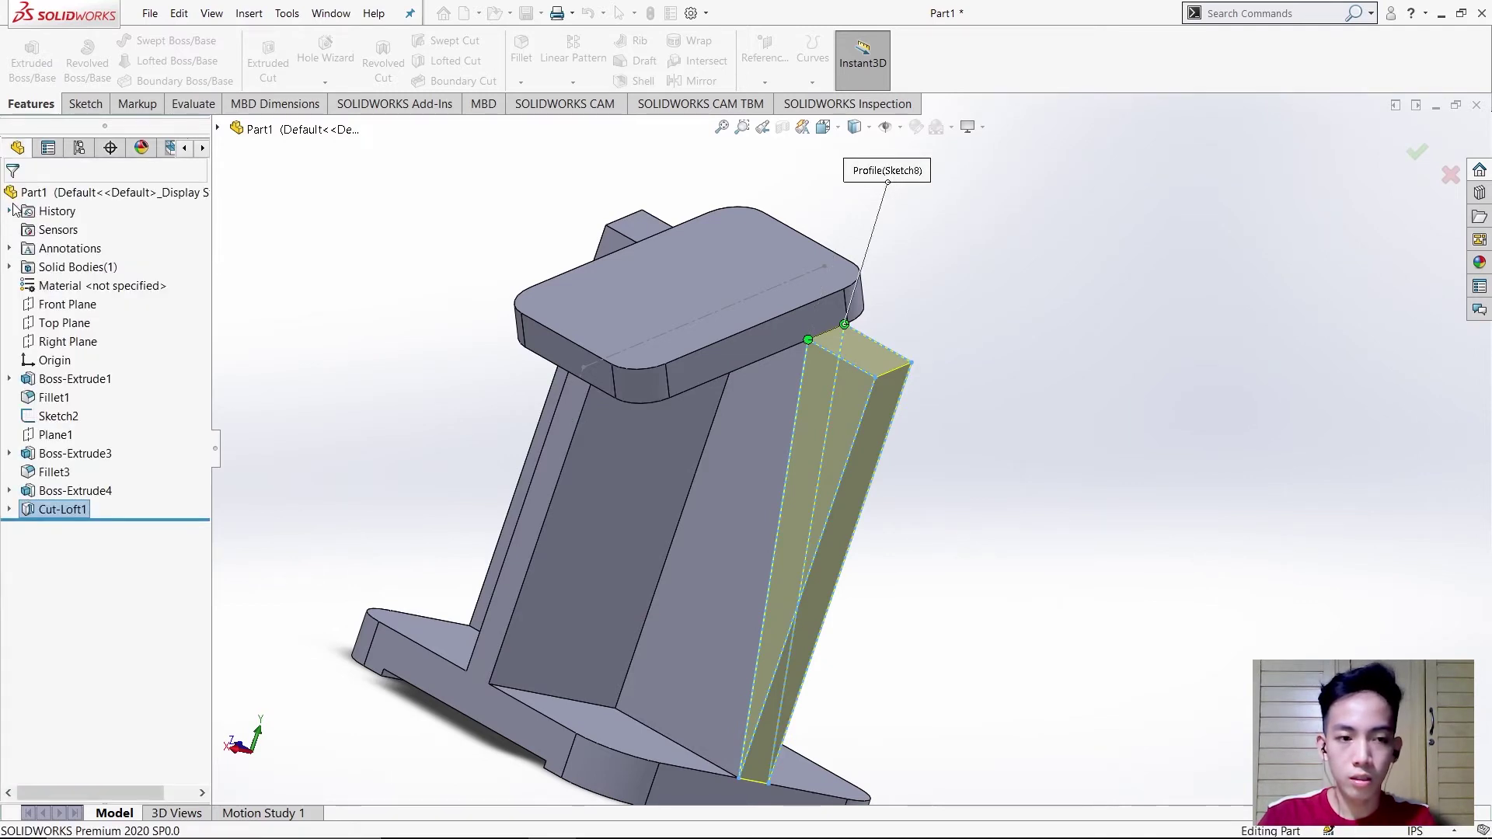
{"action": "middle_click_drag", "start_coordinate": [387, 325], "coordinate": [560, 307]}
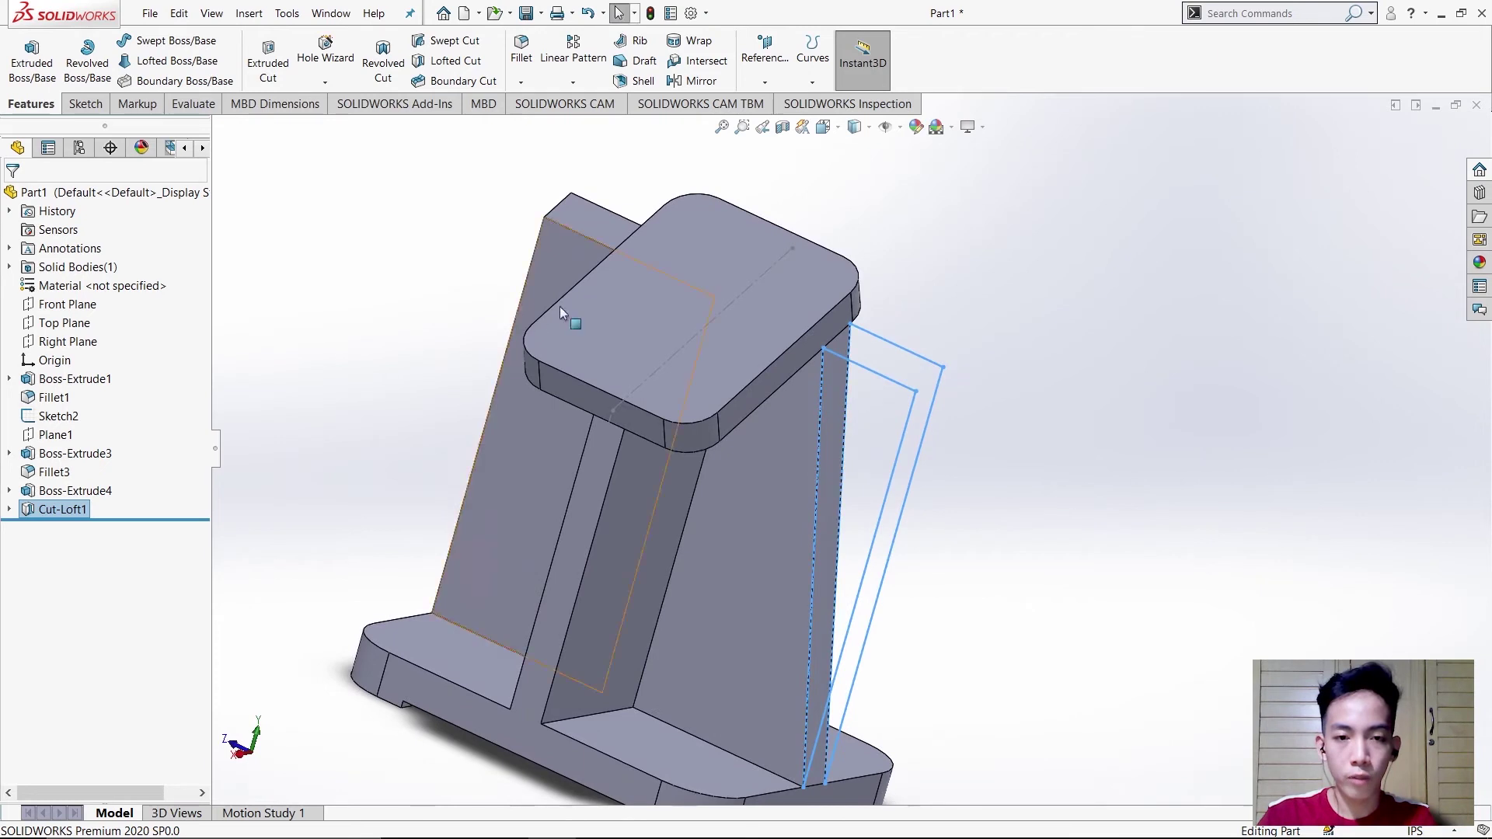
Mirror Cut-Loft1 across the Front Plane to taper the opposite side of the web.
{"action": "left_click", "coordinate": [695, 82]}
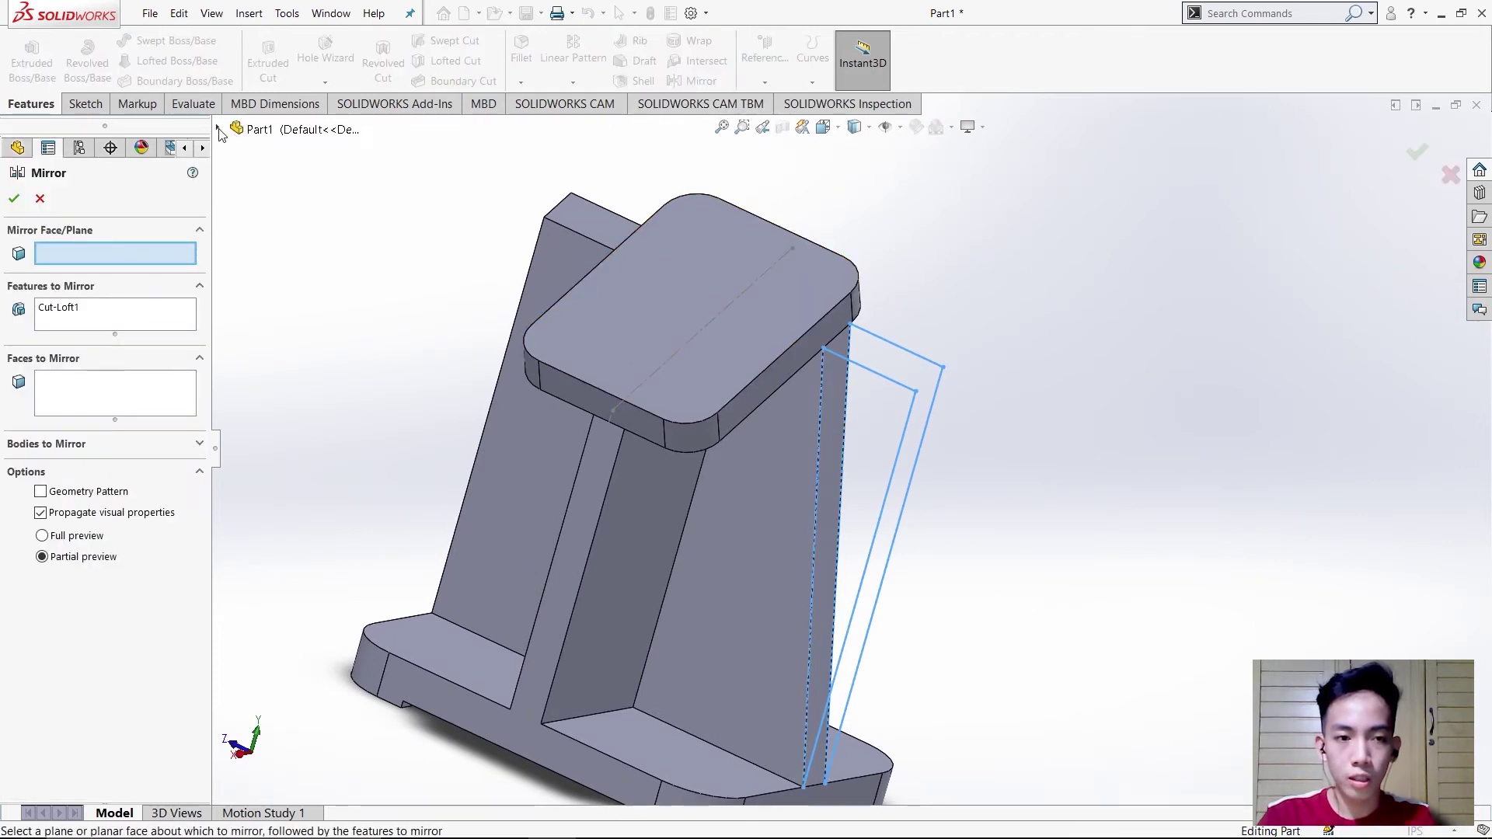
{"action": "left_click", "coordinate": [218, 130]}
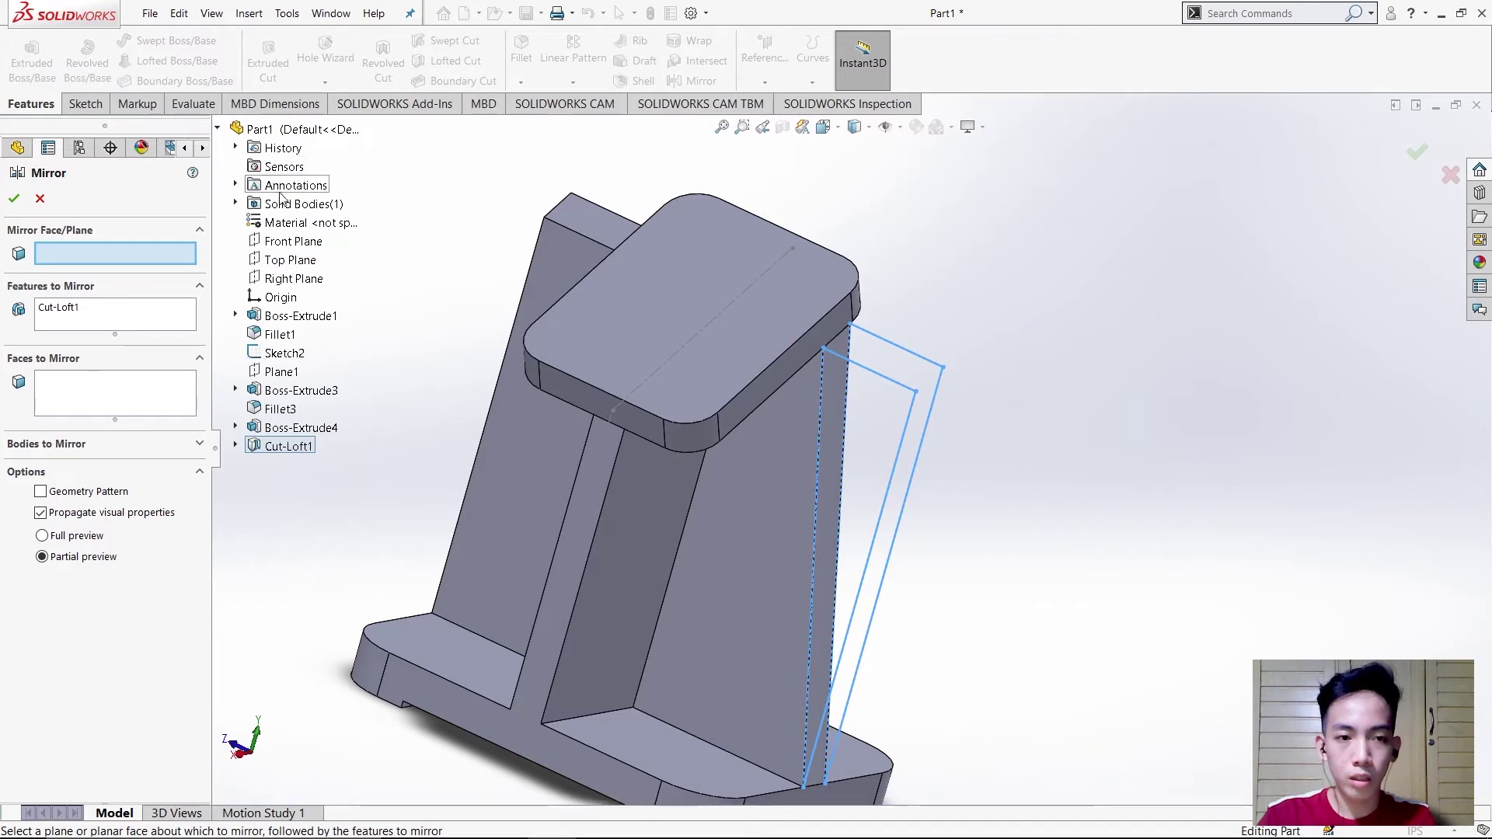
{"action": "left_click", "coordinate": [289, 247]}
{"action": "middle_click_drag", "start_coordinate": [441, 296], "coordinate": [385, 296]}
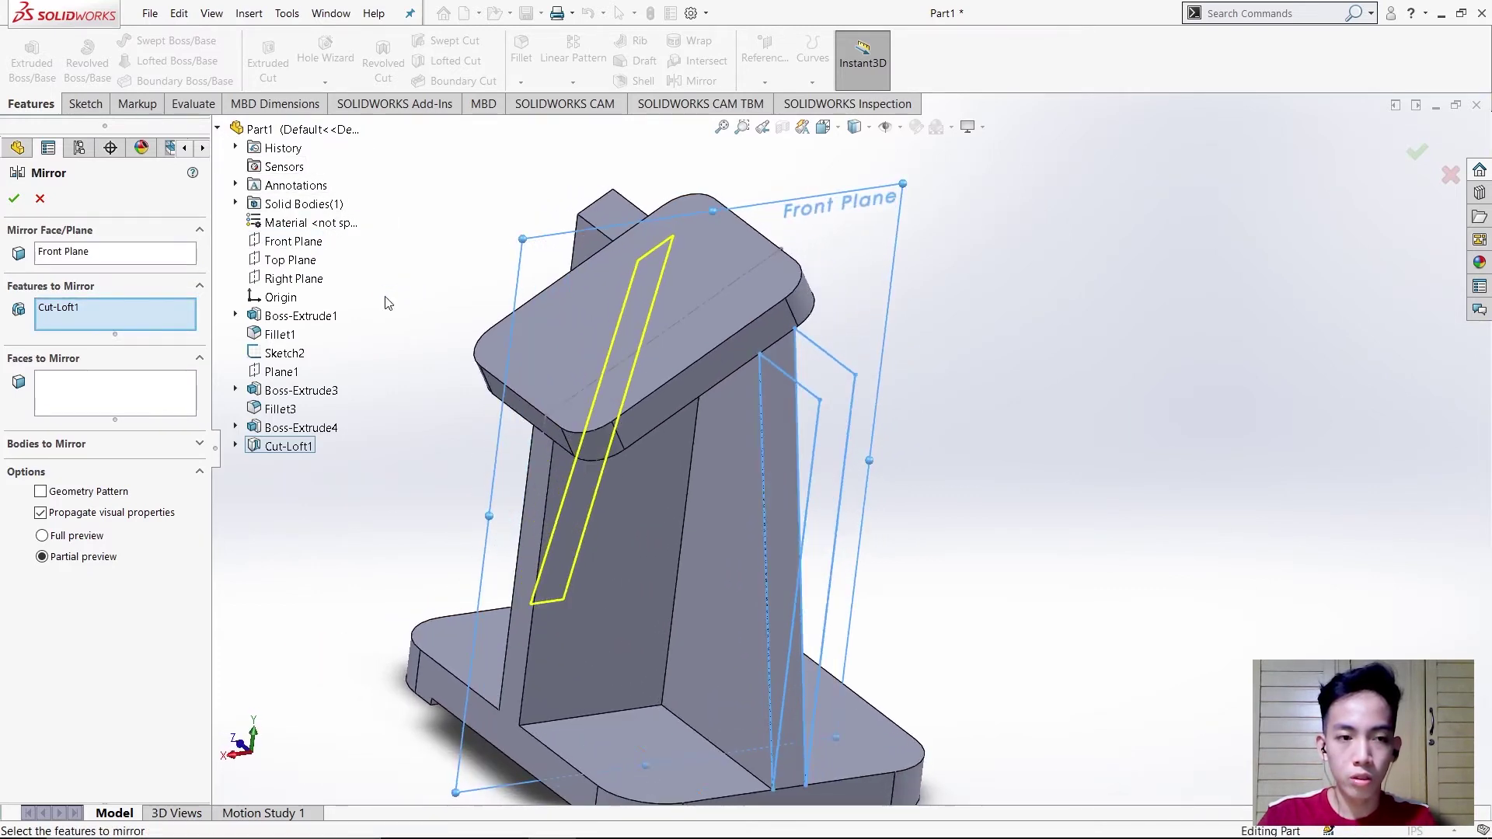
{"action": "left_click", "coordinate": [14, 198]}
{"action": "middle_click_drag", "start_coordinate": [454, 443], "coordinate": [433, 500]}
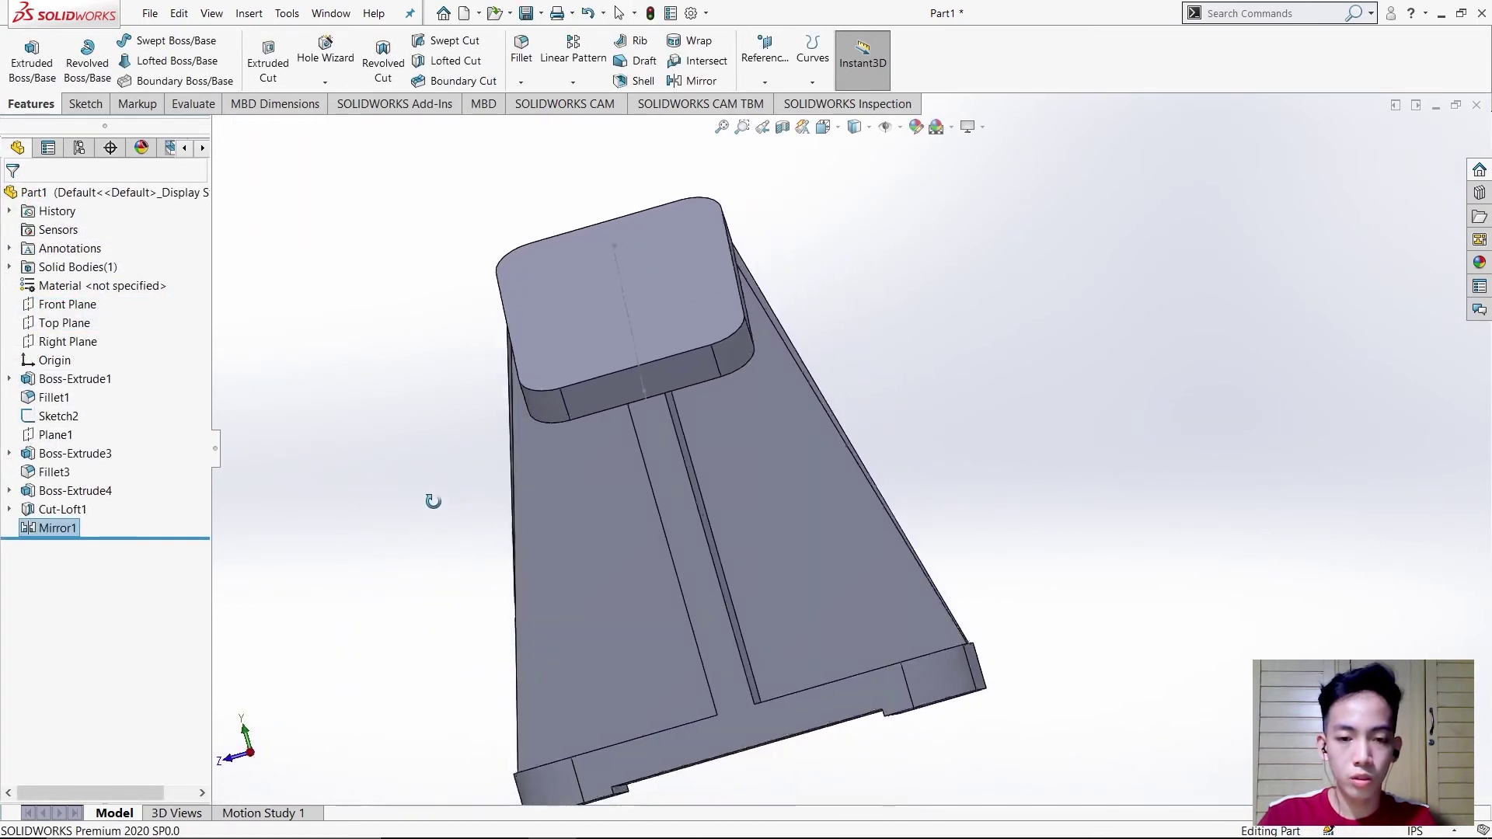
{"action": "middle_click_drag", "start_coordinate": [1087, 568], "coordinate": [1053, 553]}
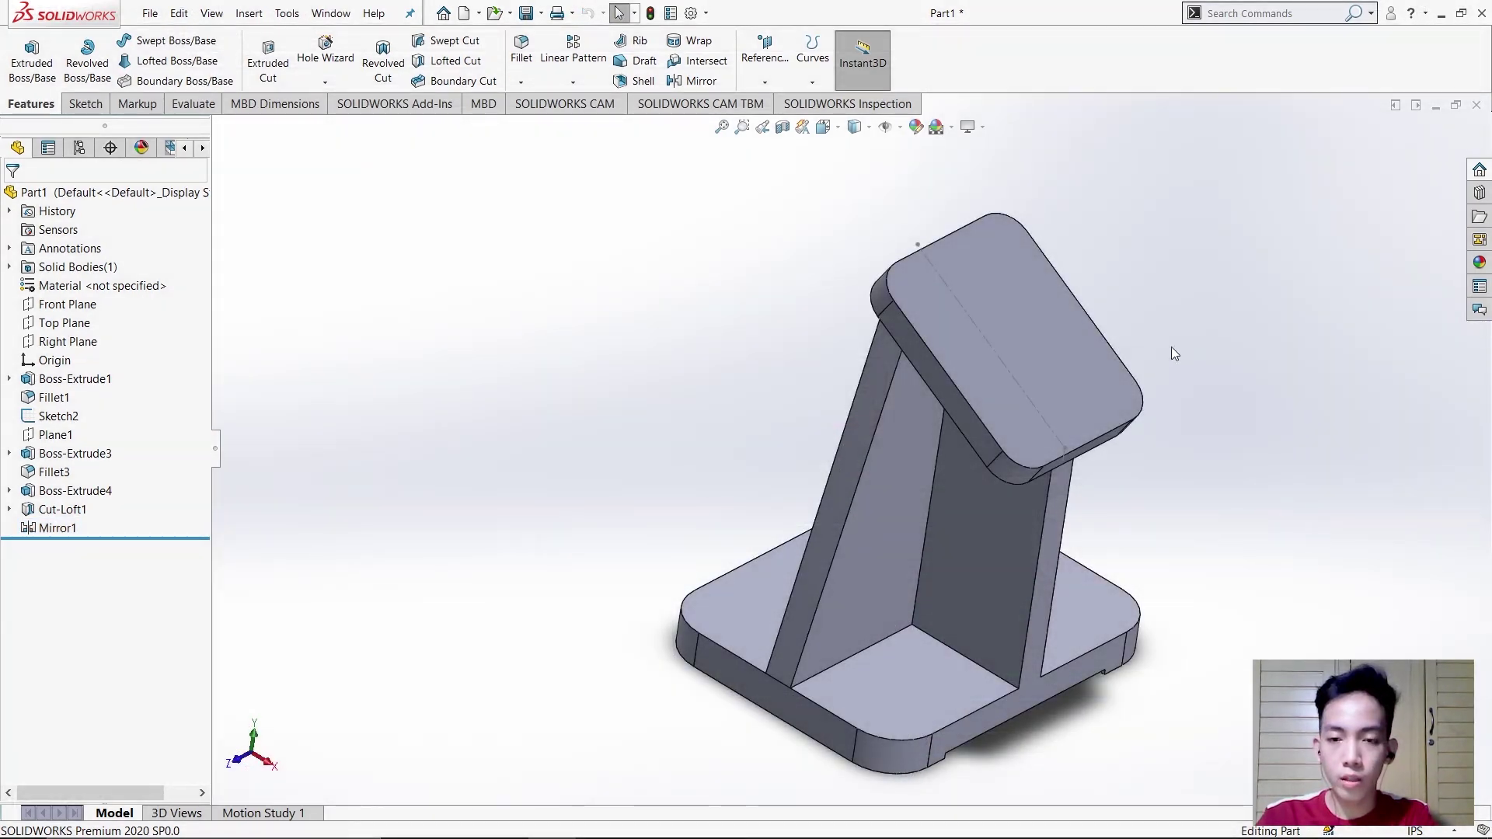
{"action": "mouse_move", "coordinate": [1117, 325]}
{"action": "middle_mouse_down"}
{"action": "mouse_move", "coordinate": [1192, 343]}
{"action": "mouse_move", "coordinate": [1169, 343]}
{"action": "middle_mouse_up"}
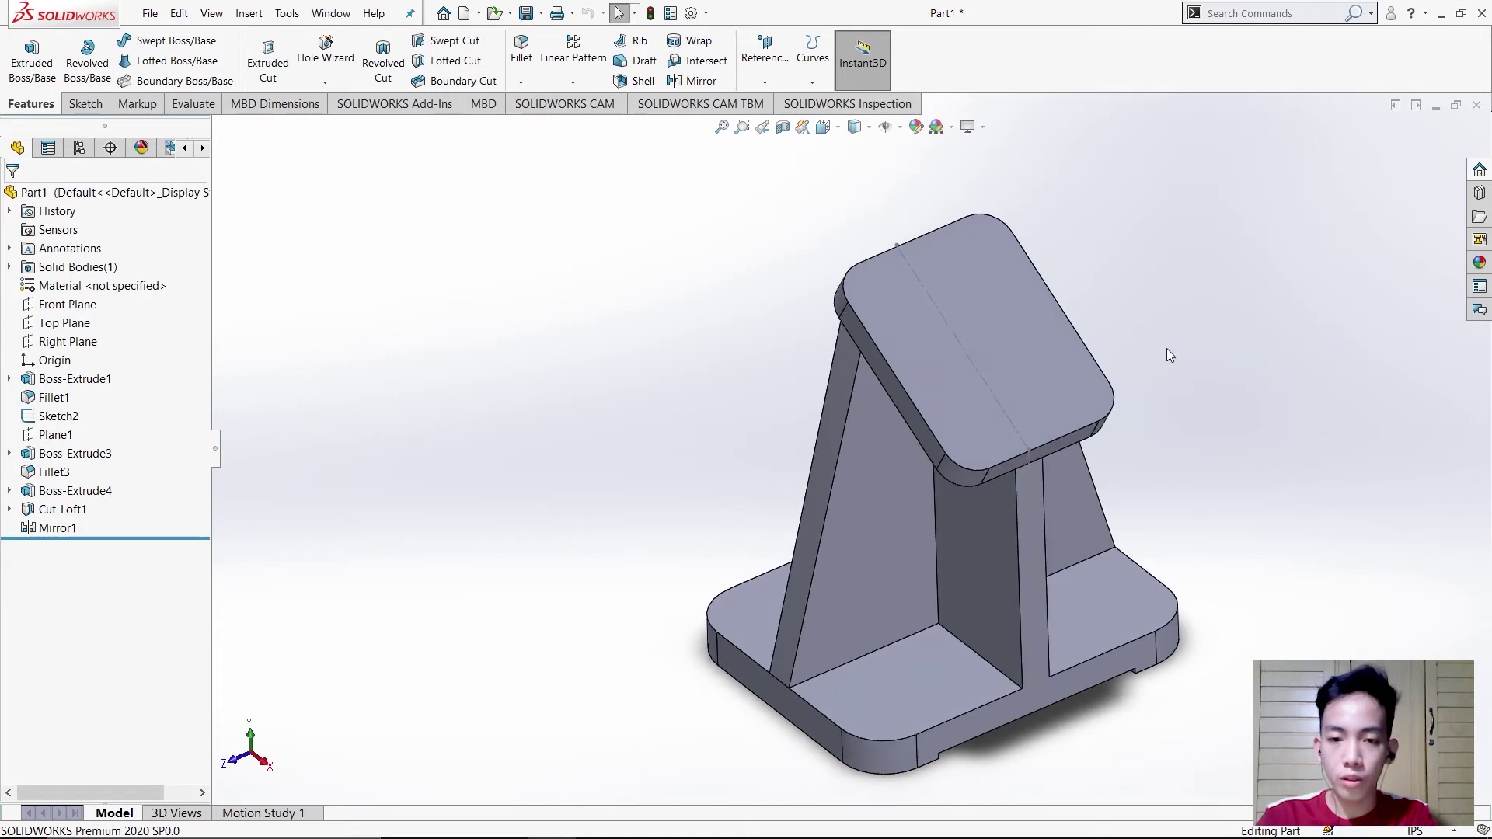
{"action": "key", "text": "alt+Tab"}
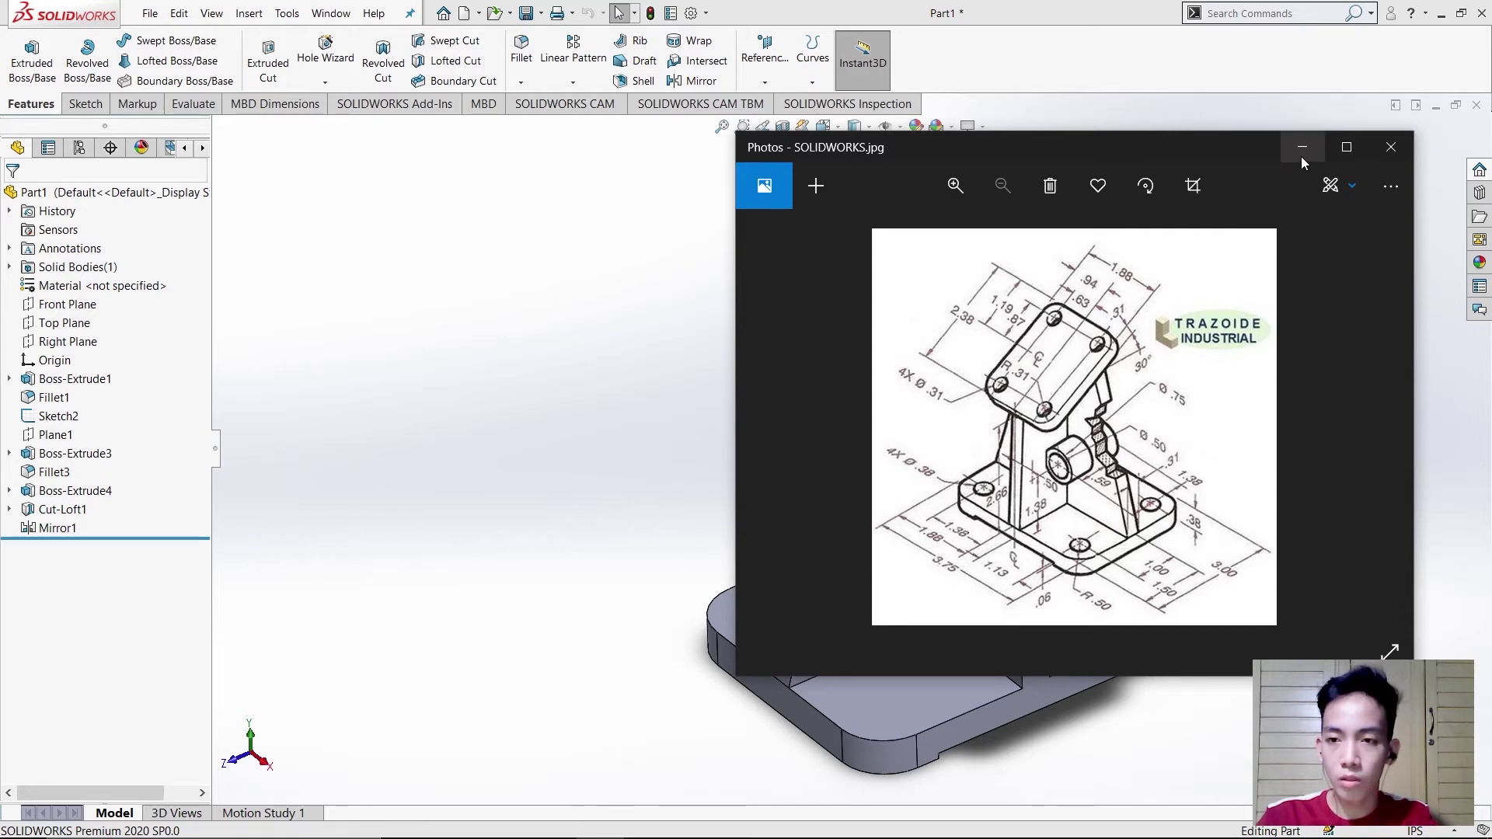
{"action": "left_click", "coordinate": [1302, 158]}
{"action": "middle_click_drag", "start_coordinate": [653, 377], "coordinate": [736, 327]}
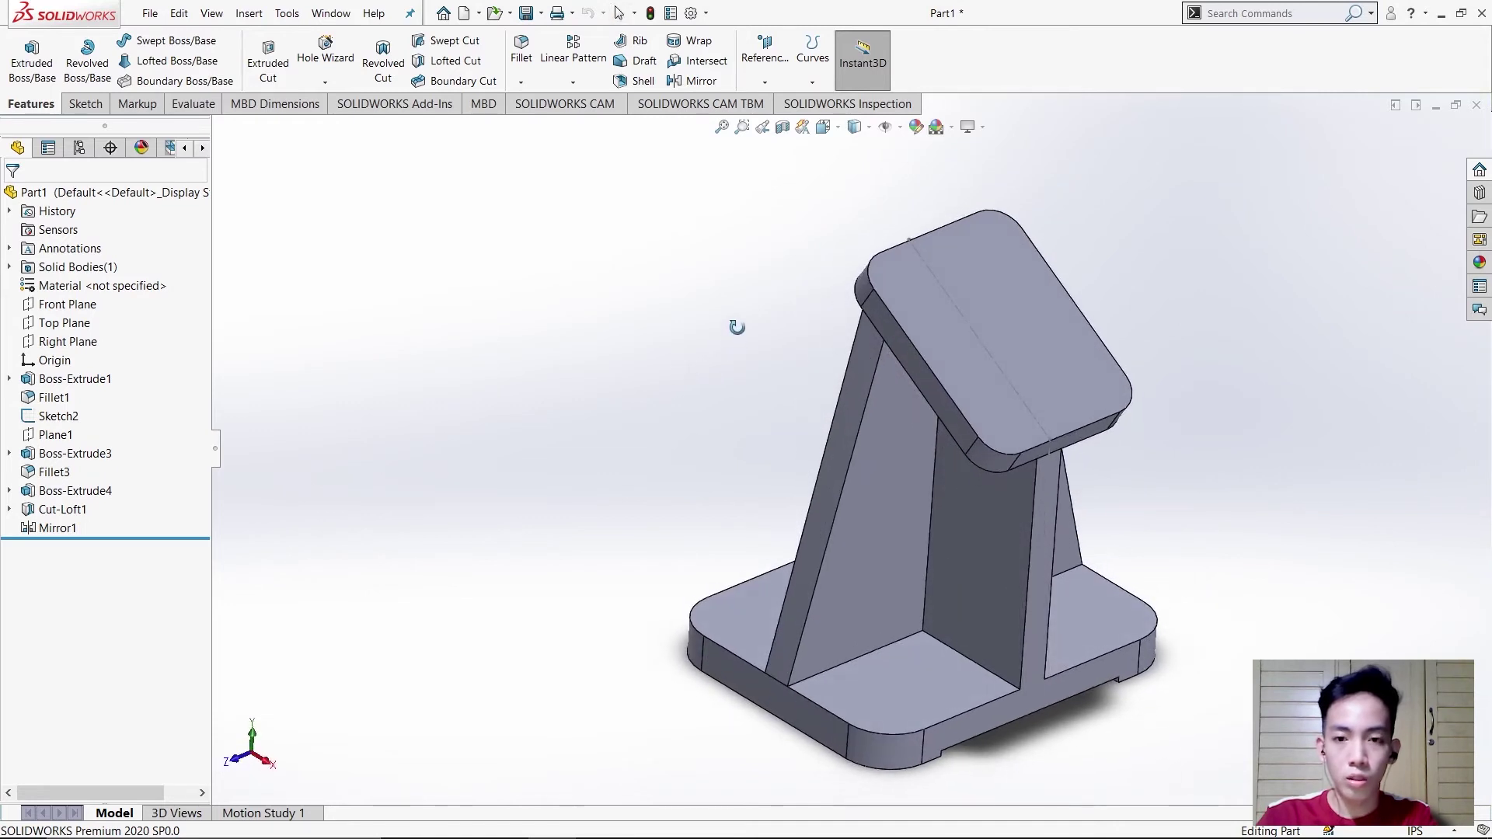
In Hole Wizard, place four hole points at the top plate's corner fillet centres, viewed face-on.
{"action": "left_click", "coordinate": [338, 53]}
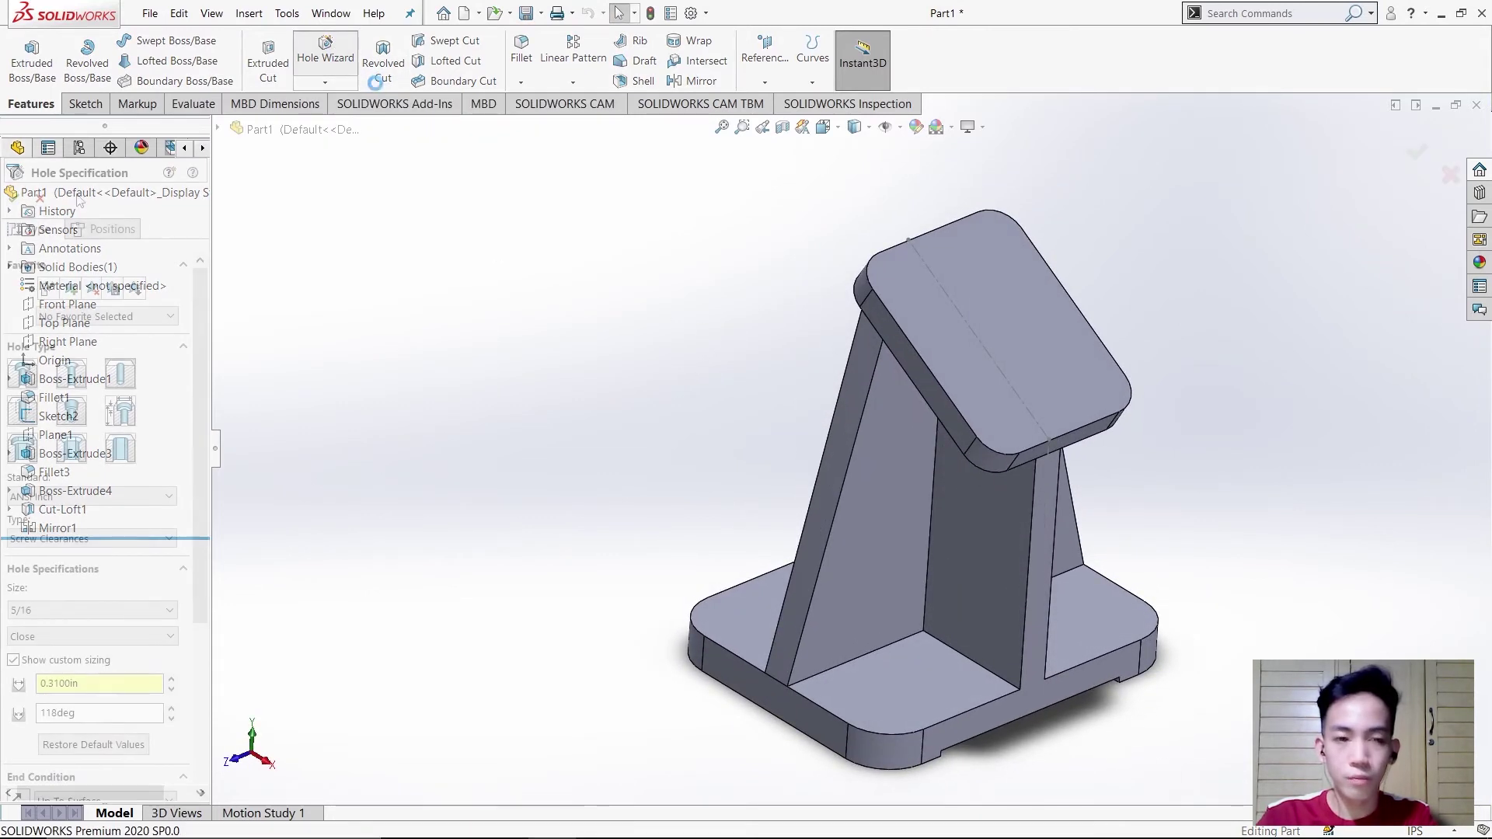
{"action": "left_click", "coordinate": [109, 228]}
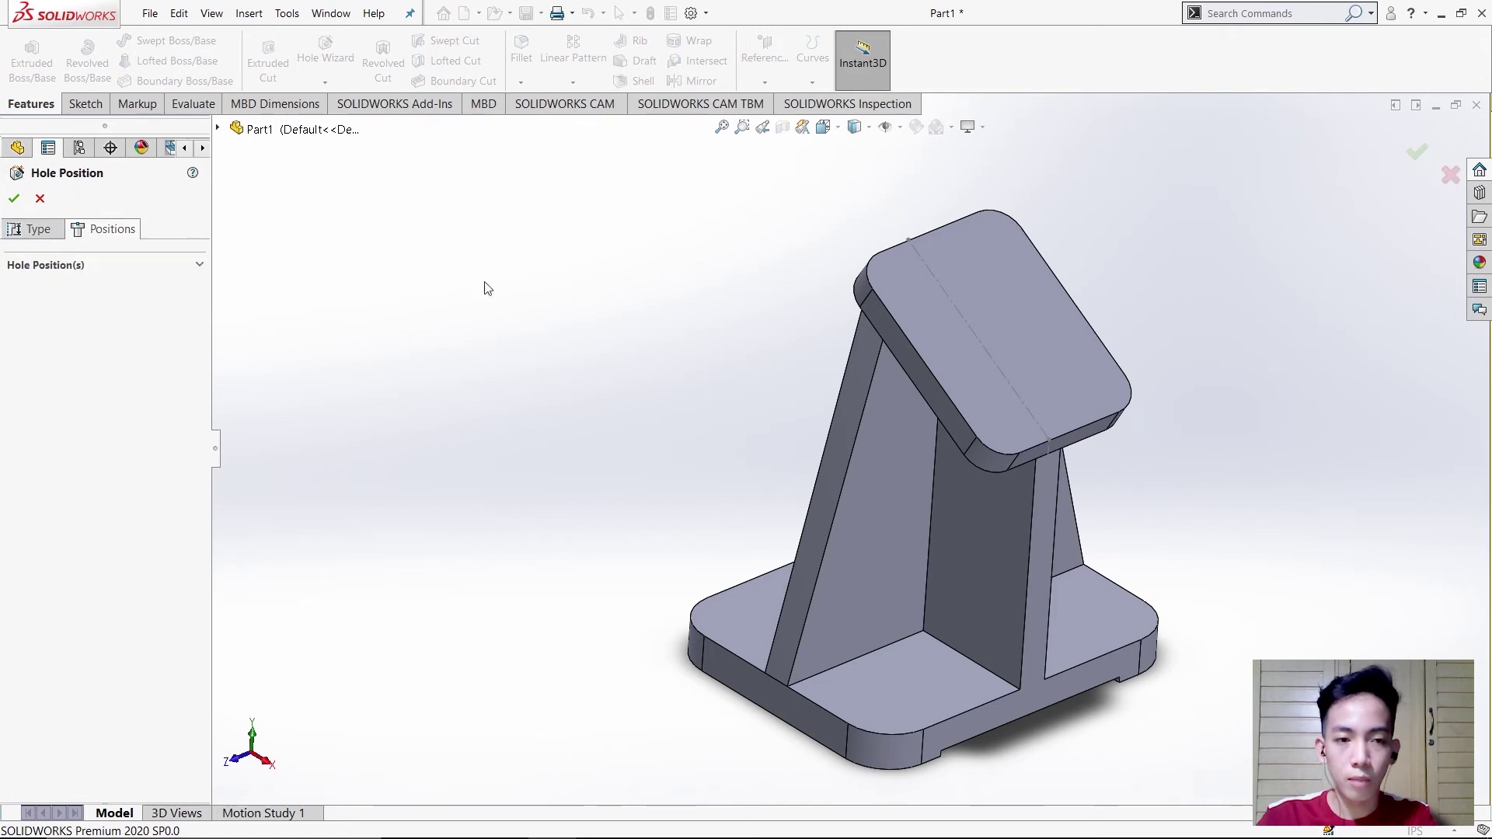
{"action": "left_click", "coordinate": [993, 273]}
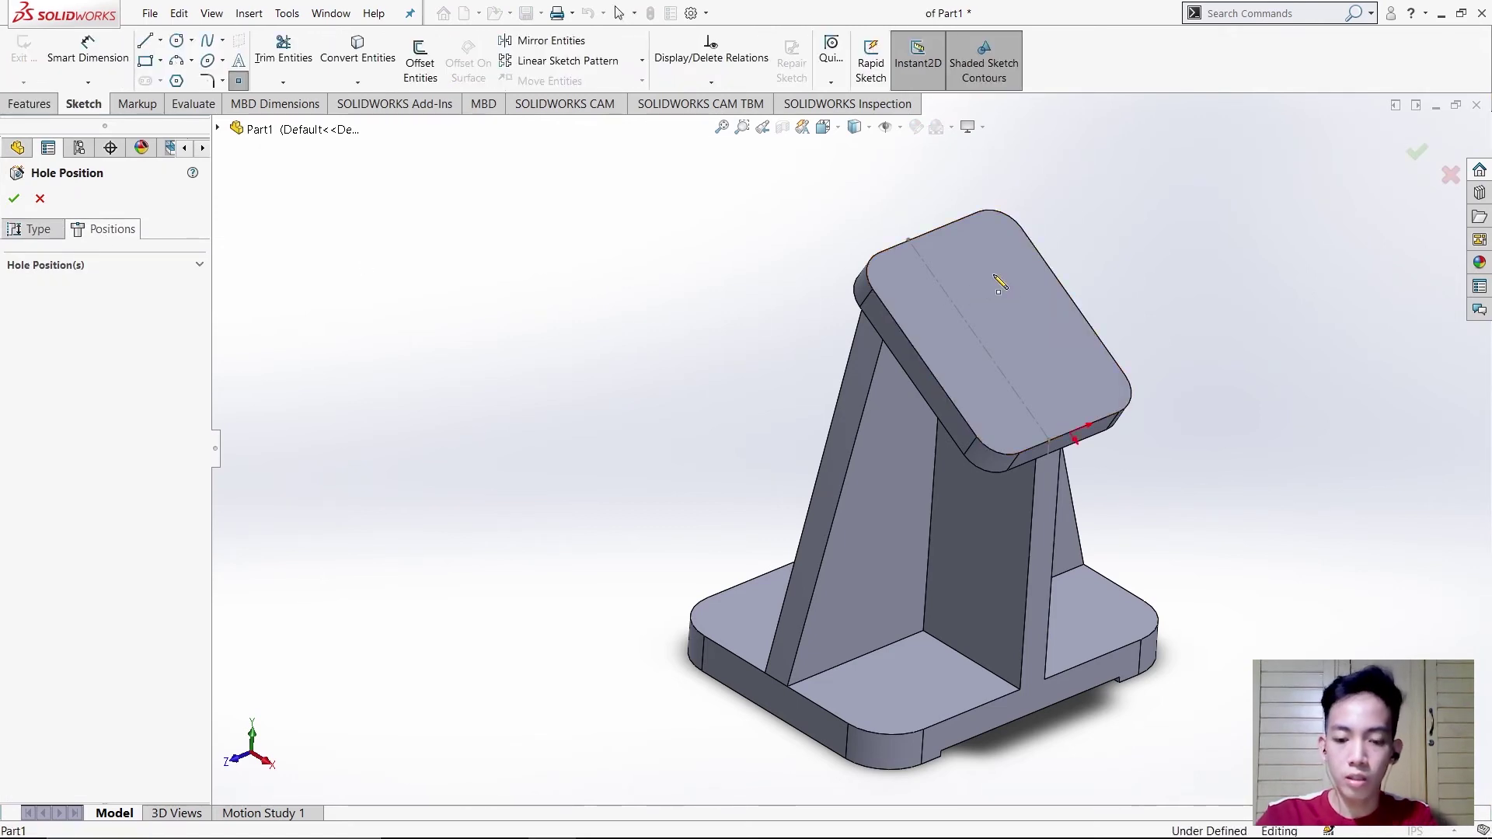
{"action": "key", "text": "ctrl+8"}
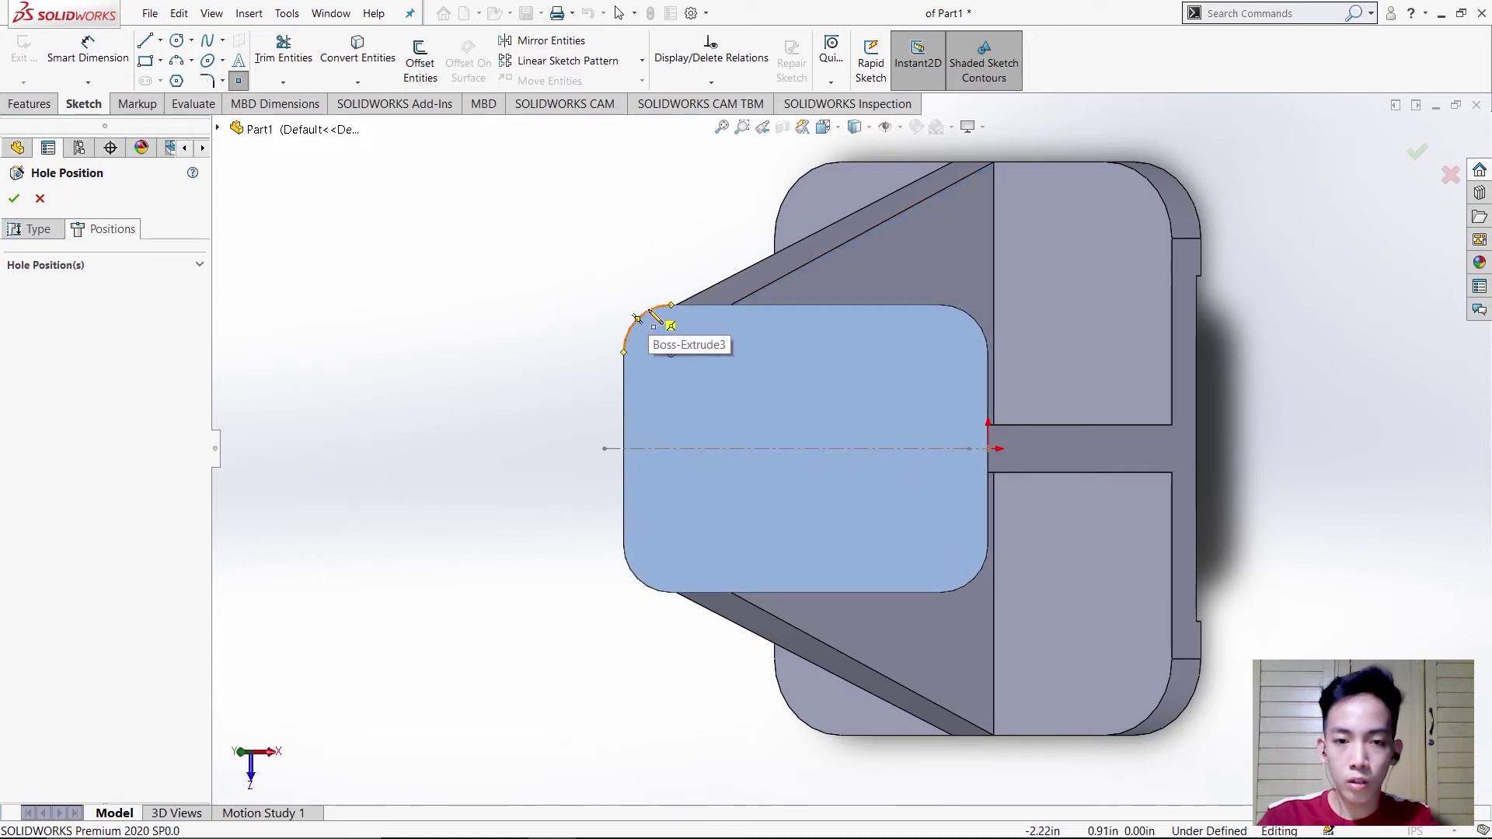
{"action": "left_click", "coordinate": [672, 354]}
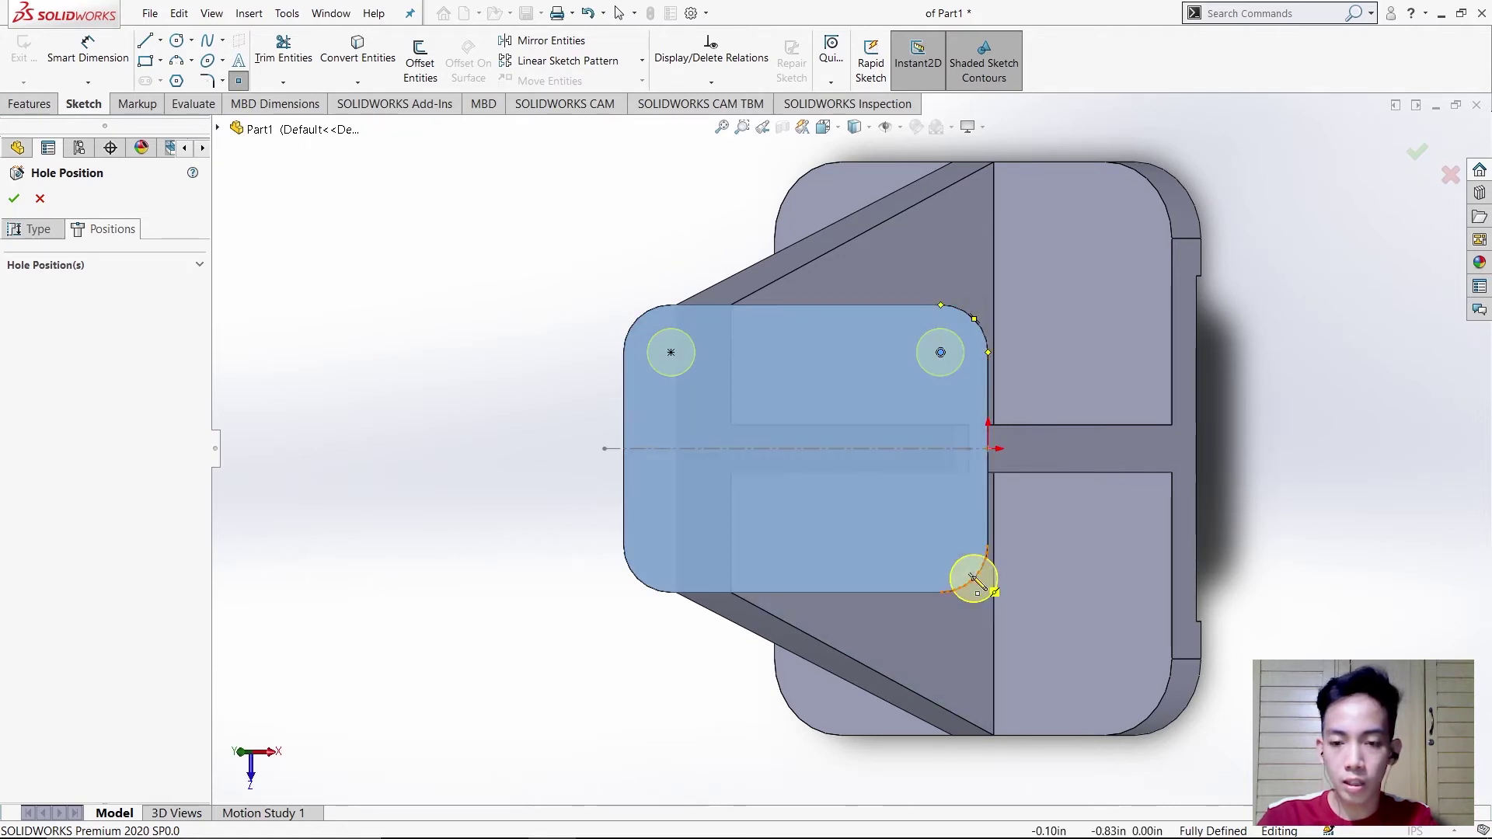
{"action": "left_click", "coordinate": [941, 547]}
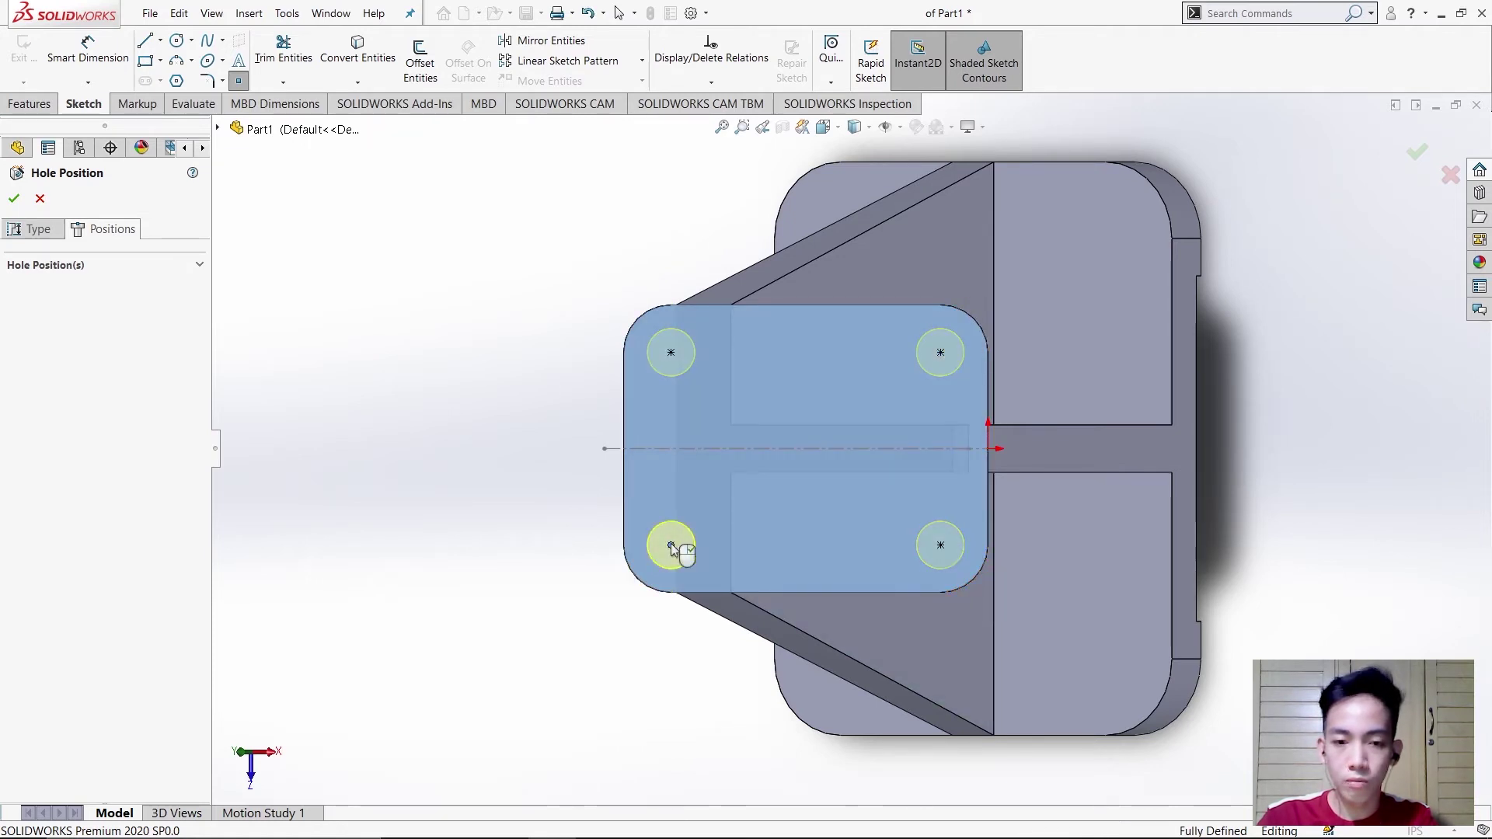
{"action": "left_click", "coordinate": [32, 228]}
{"action": "left_click_drag", "start_coordinate": [193, 314], "coordinate": [194, 356]}
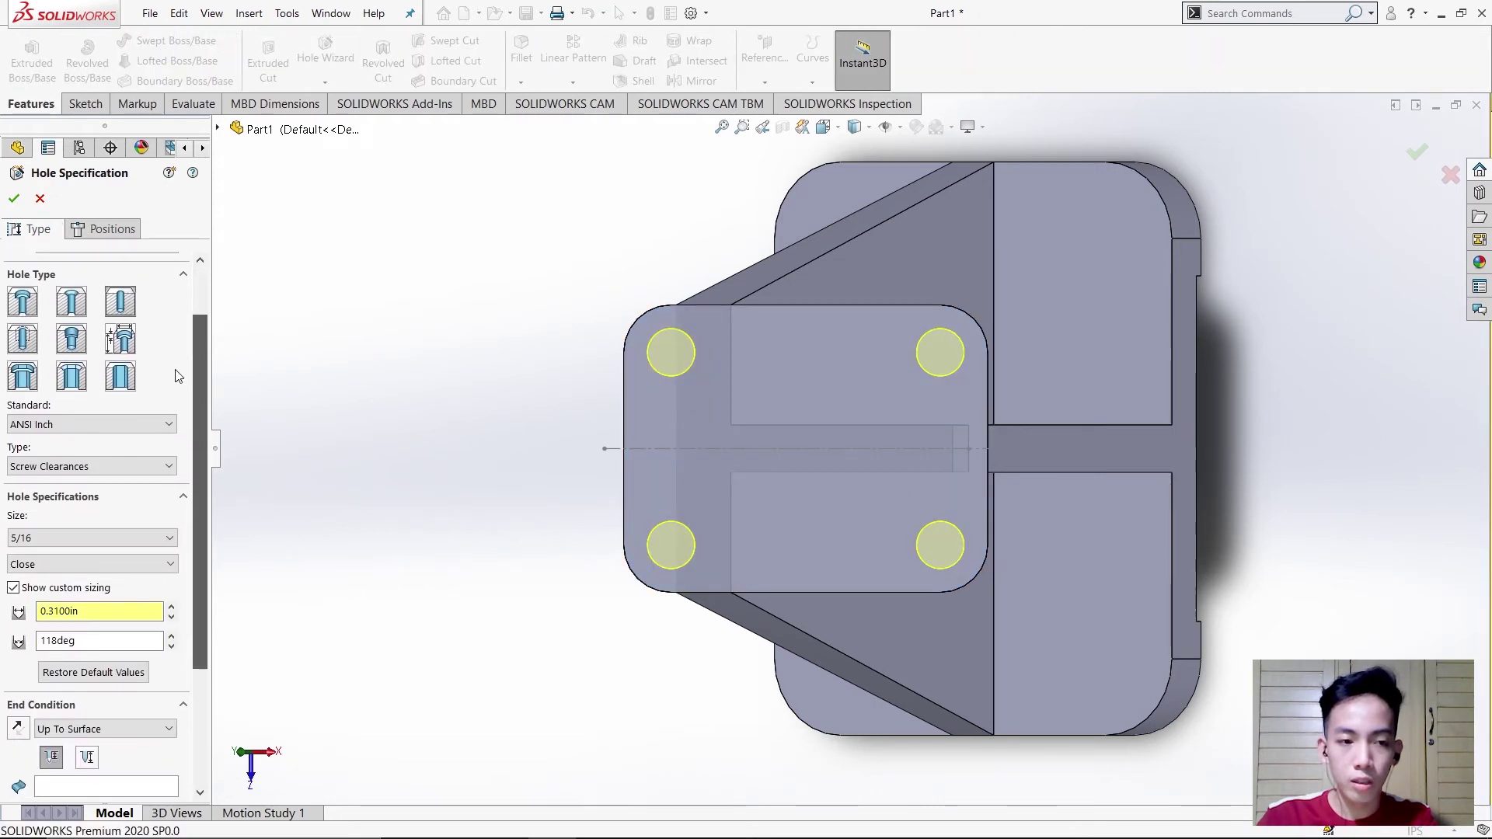
Keep the ANSI Inch, Screw Clearances, 5/16 Close hole specification.
{"action": "left_click", "coordinate": [104, 421]}
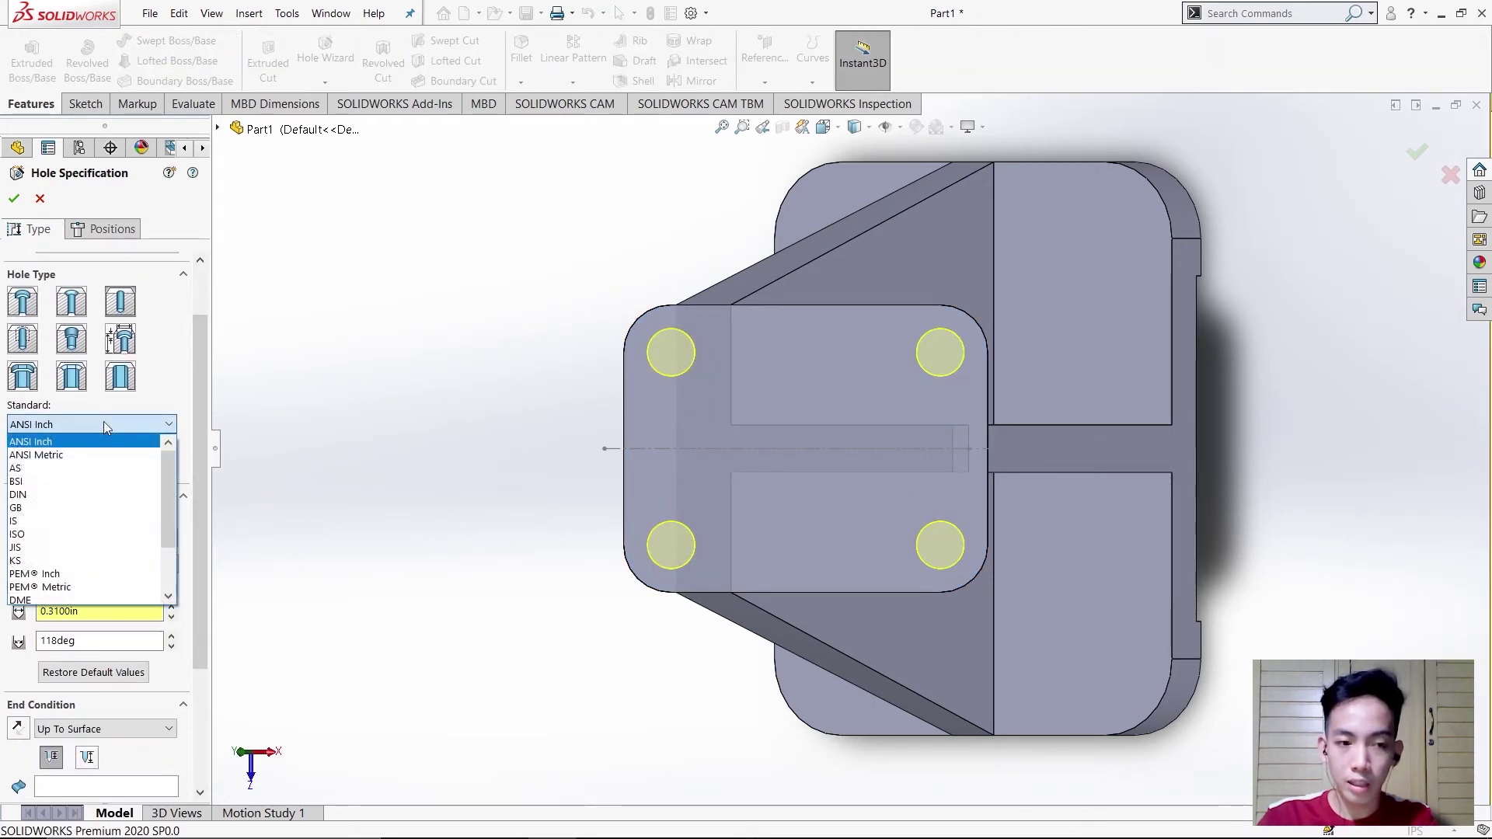
{"action": "left_click", "coordinate": [104, 422]}
{"action": "left_click_drag", "start_coordinate": [199, 454], "coordinate": [196, 485]}
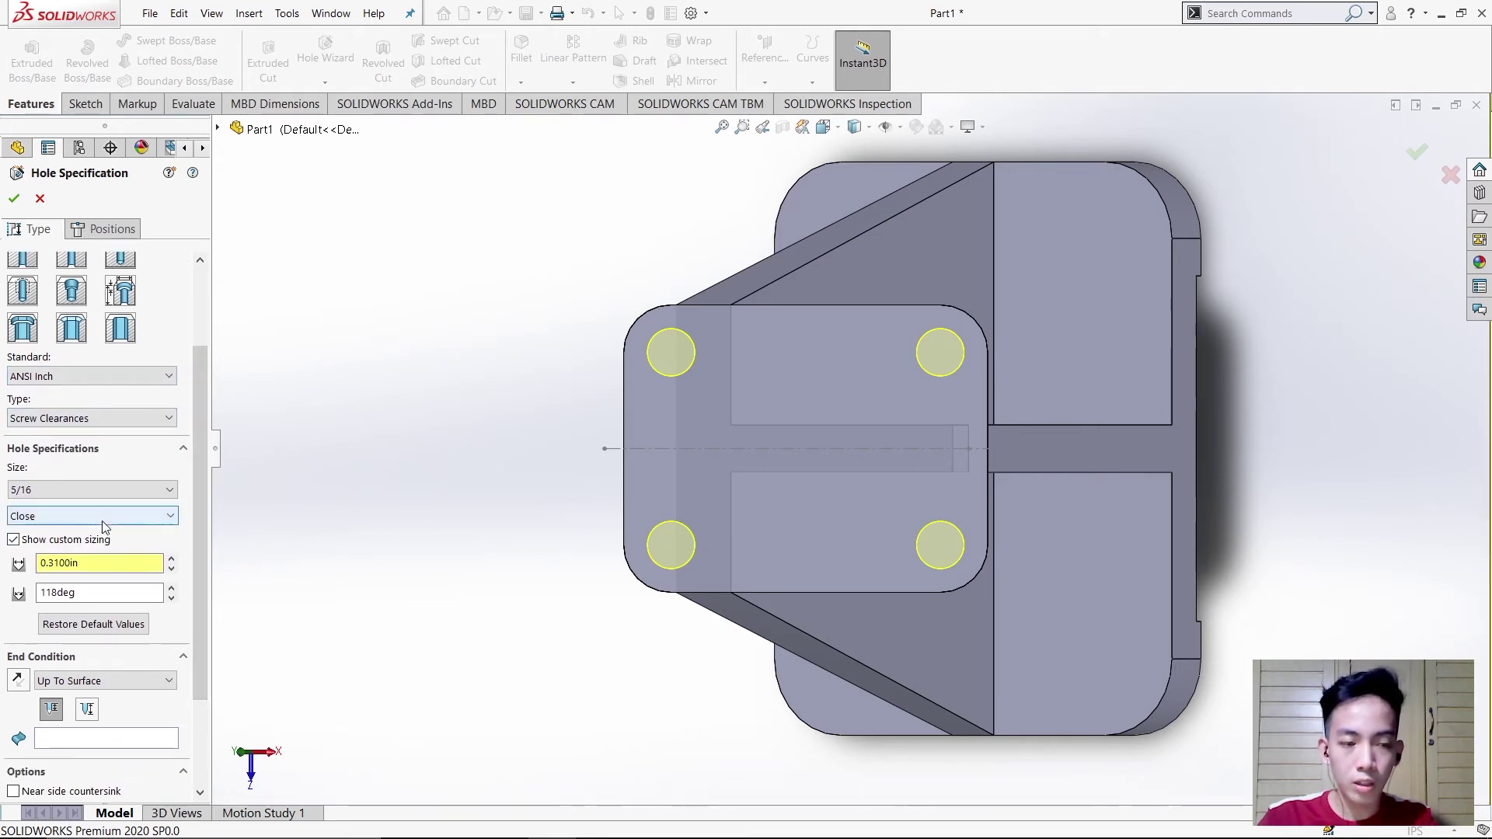
{"action": "scroll", "coordinate": [105, 519], "scroll_direction": "down", "scroll_amount": 2}
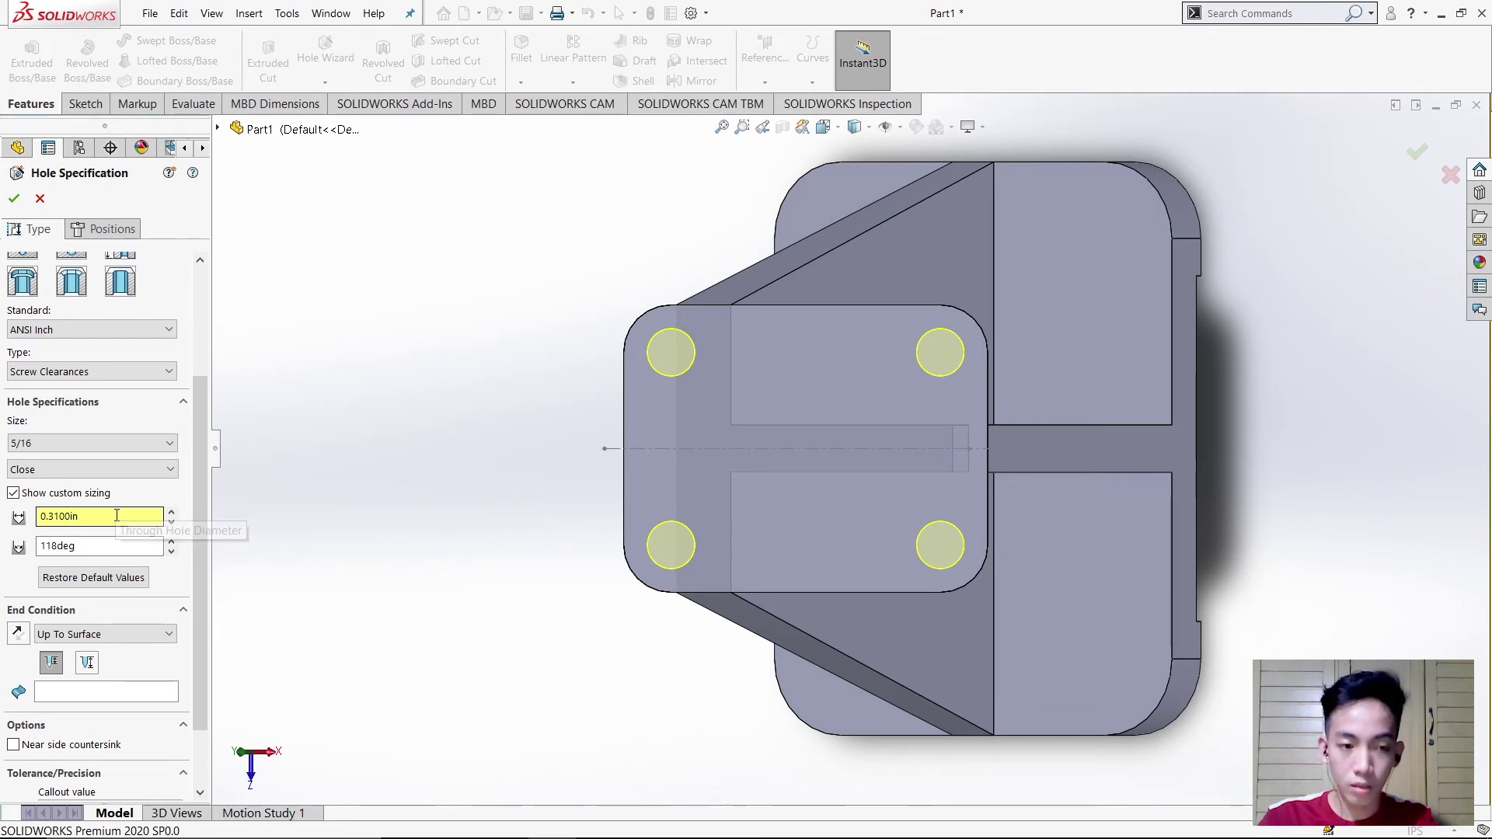
{"action": "left_click_drag", "start_coordinate": [194, 482], "coordinate": [196, 515]}
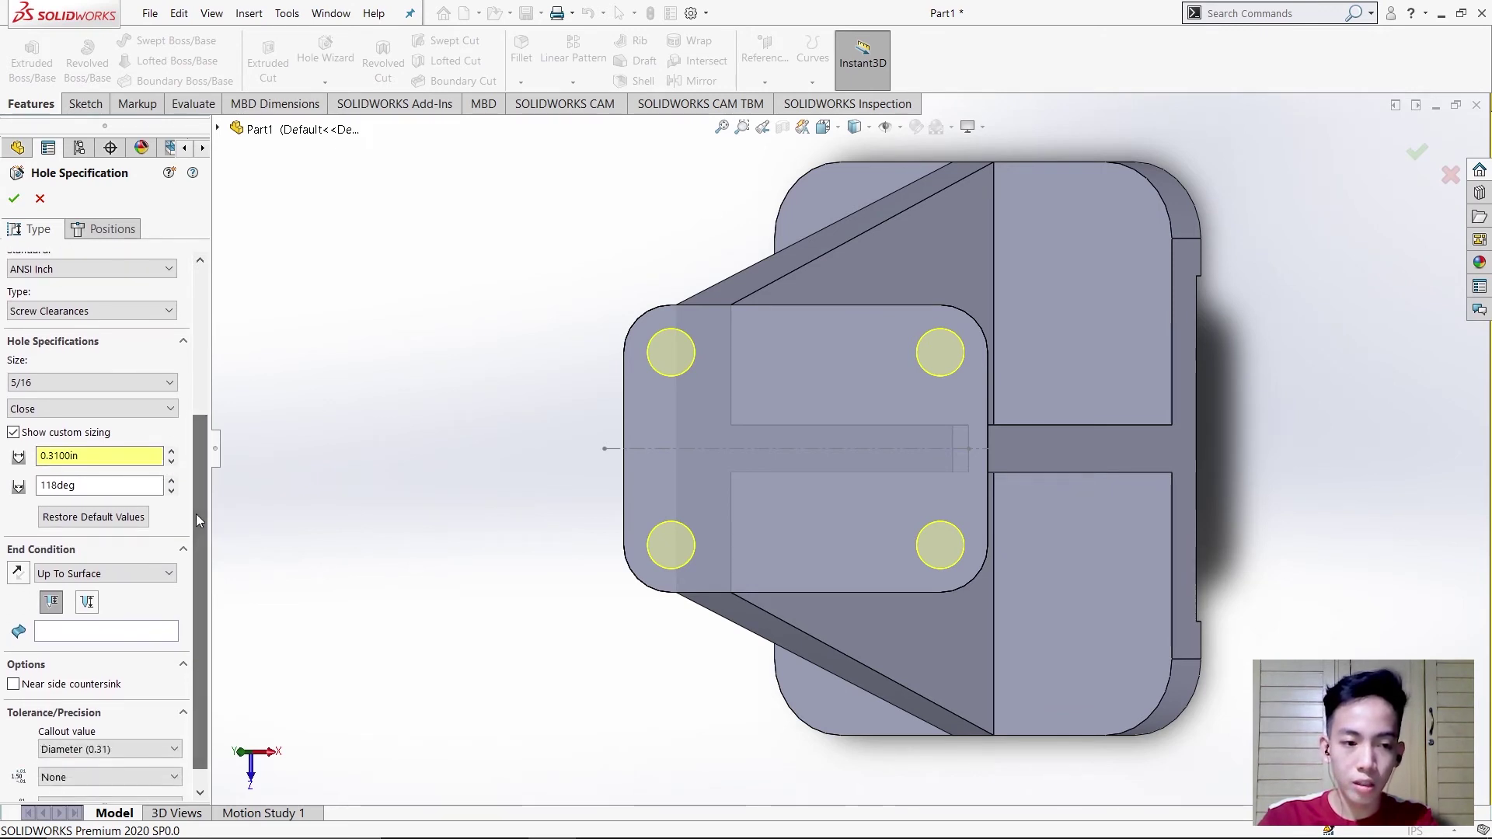
{"action": "middle_click_drag", "start_coordinate": [473, 582], "coordinate": [693, 326]}
End the holes Up To Surface at the top plate's far face and confirm them.
{"action": "left_click", "coordinate": [115, 634]}
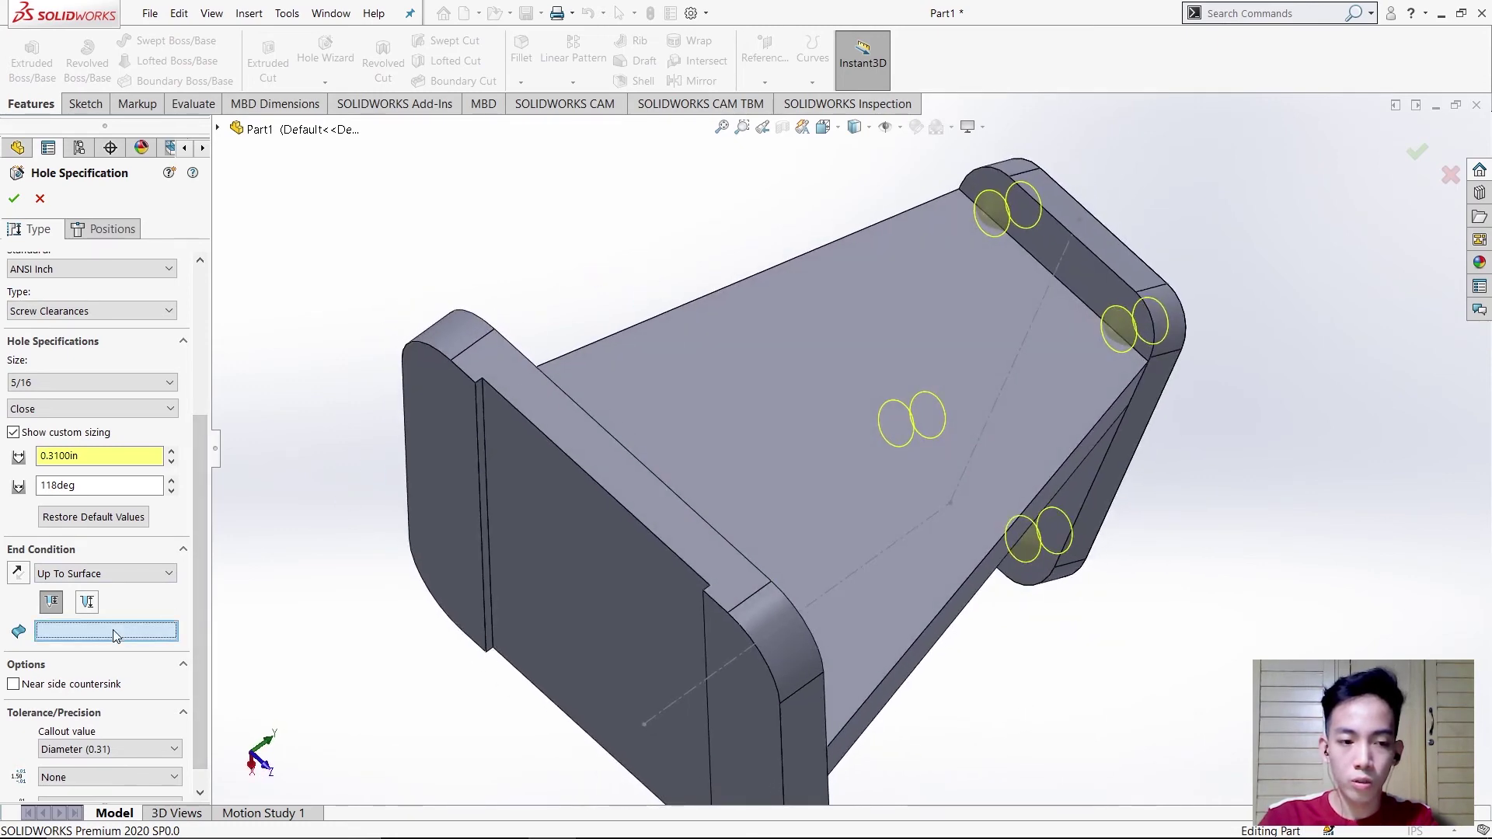
{"action": "scroll", "coordinate": [196, 519], "scroll_direction": "down", "scroll_amount": 1}
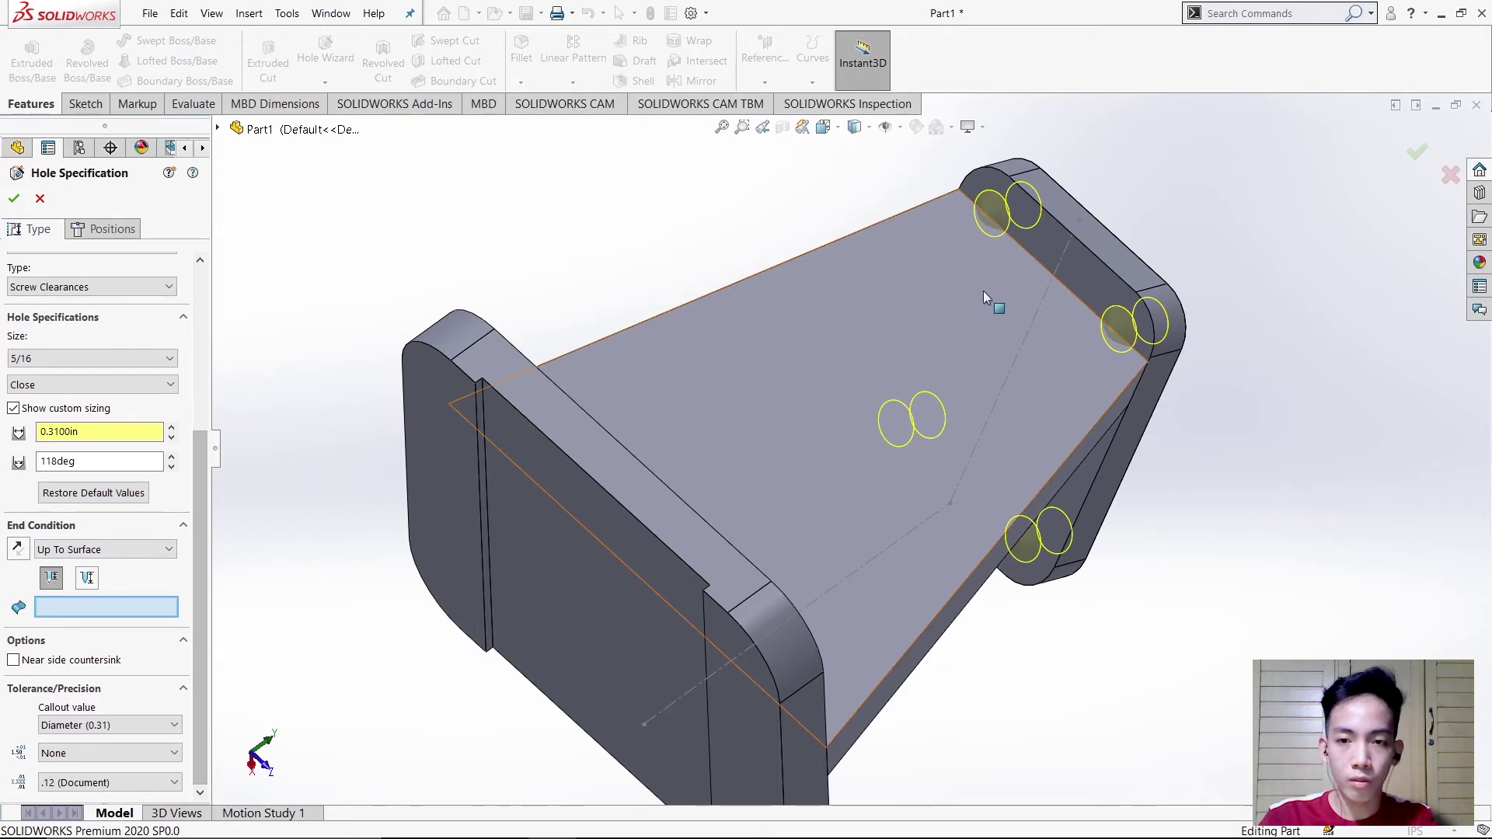
{"action": "left_click", "coordinate": [105, 609]}
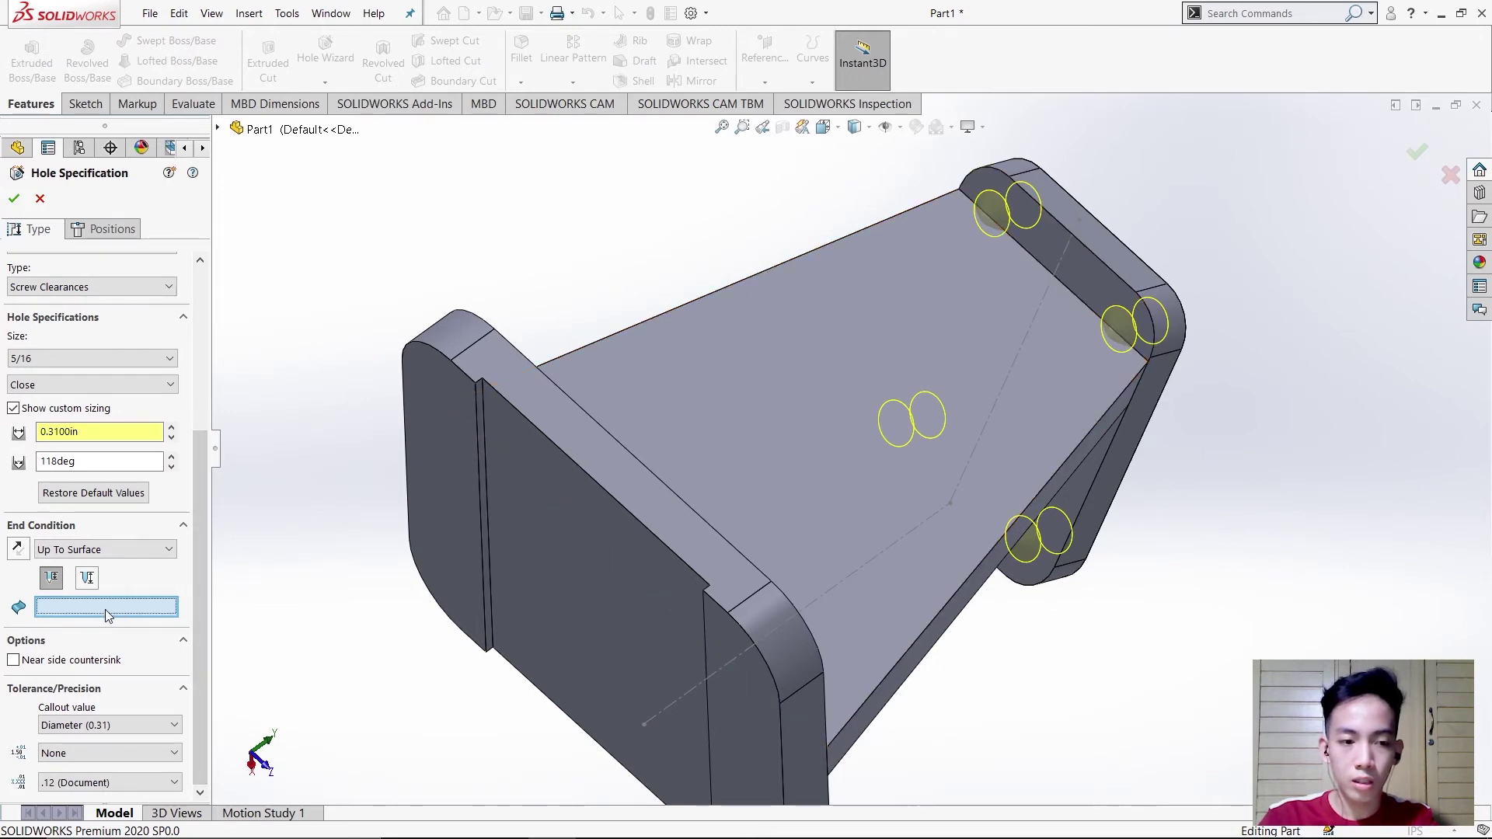
{"action": "left_click", "coordinate": [1049, 235]}
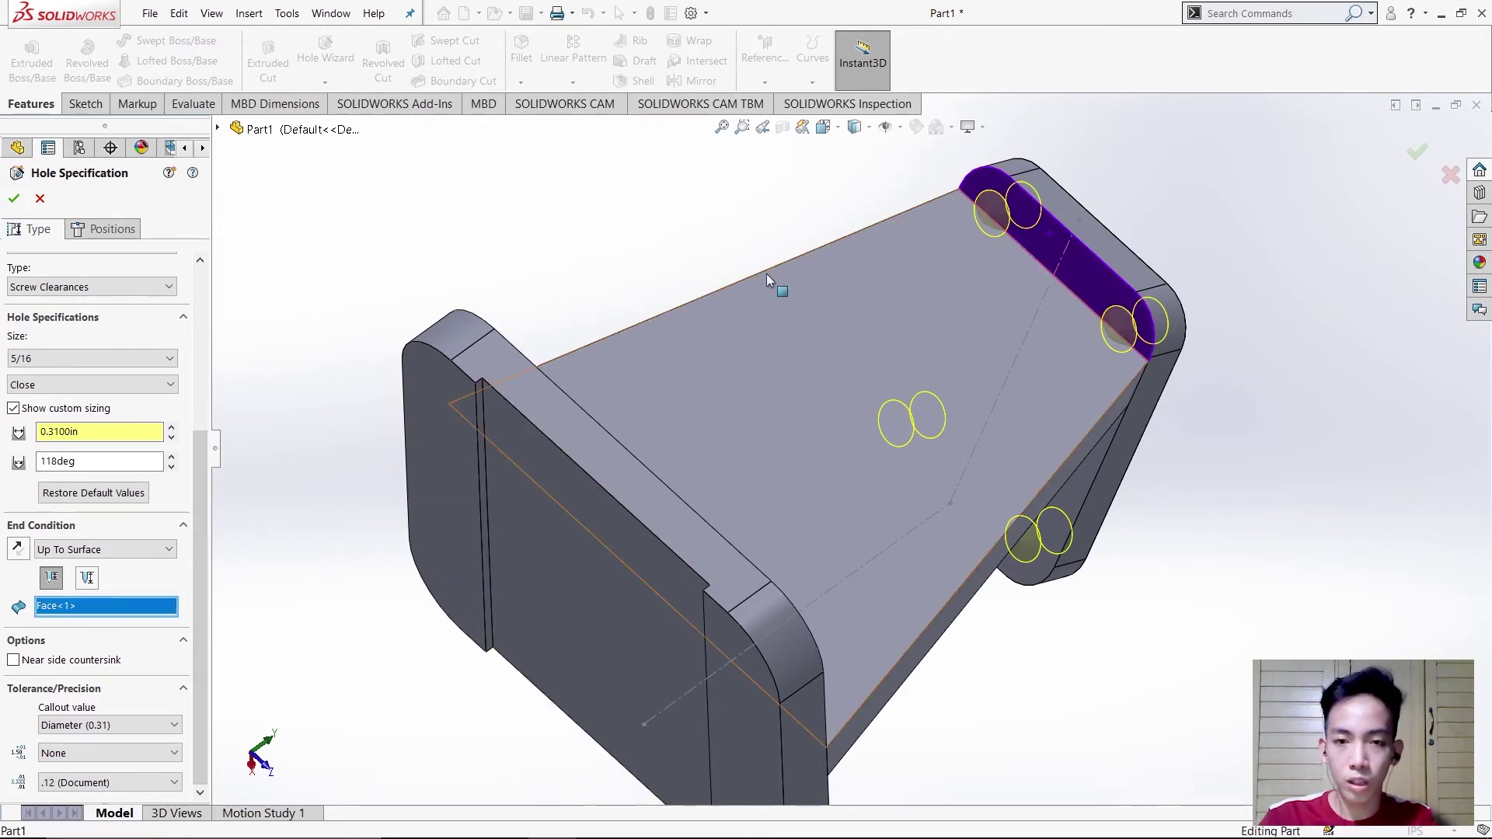
{"action": "left_click", "coordinate": [14, 200]}
{"action": "mouse_move", "coordinate": [669, 225]}
{"action": "middle_mouse_down"}
{"action": "mouse_move", "coordinate": [440, 247]}
{"action": "mouse_move", "coordinate": [412, 331]}
{"action": "middle_mouse_up"}
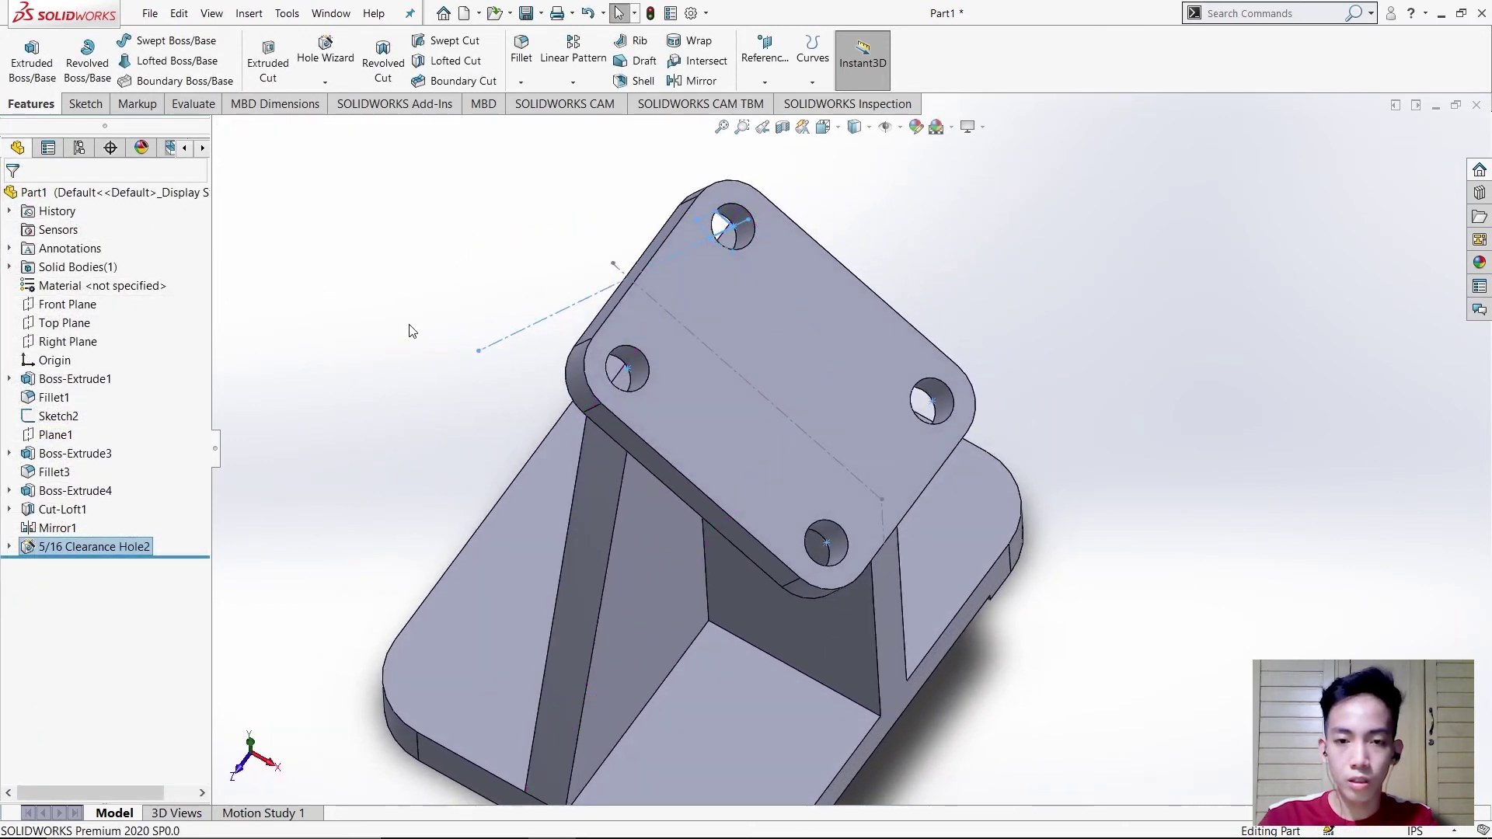
Orbit to a top-down view of the base, select its face, and start a second Hole Wizard.
{"action": "mouse_move", "coordinate": [402, 482]}
{"action": "middle_mouse_down"}
{"action": "mouse_move", "coordinate": [424, 476]}
{"action": "mouse_move", "coordinate": [387, 470]}
{"action": "middle_mouse_up"}
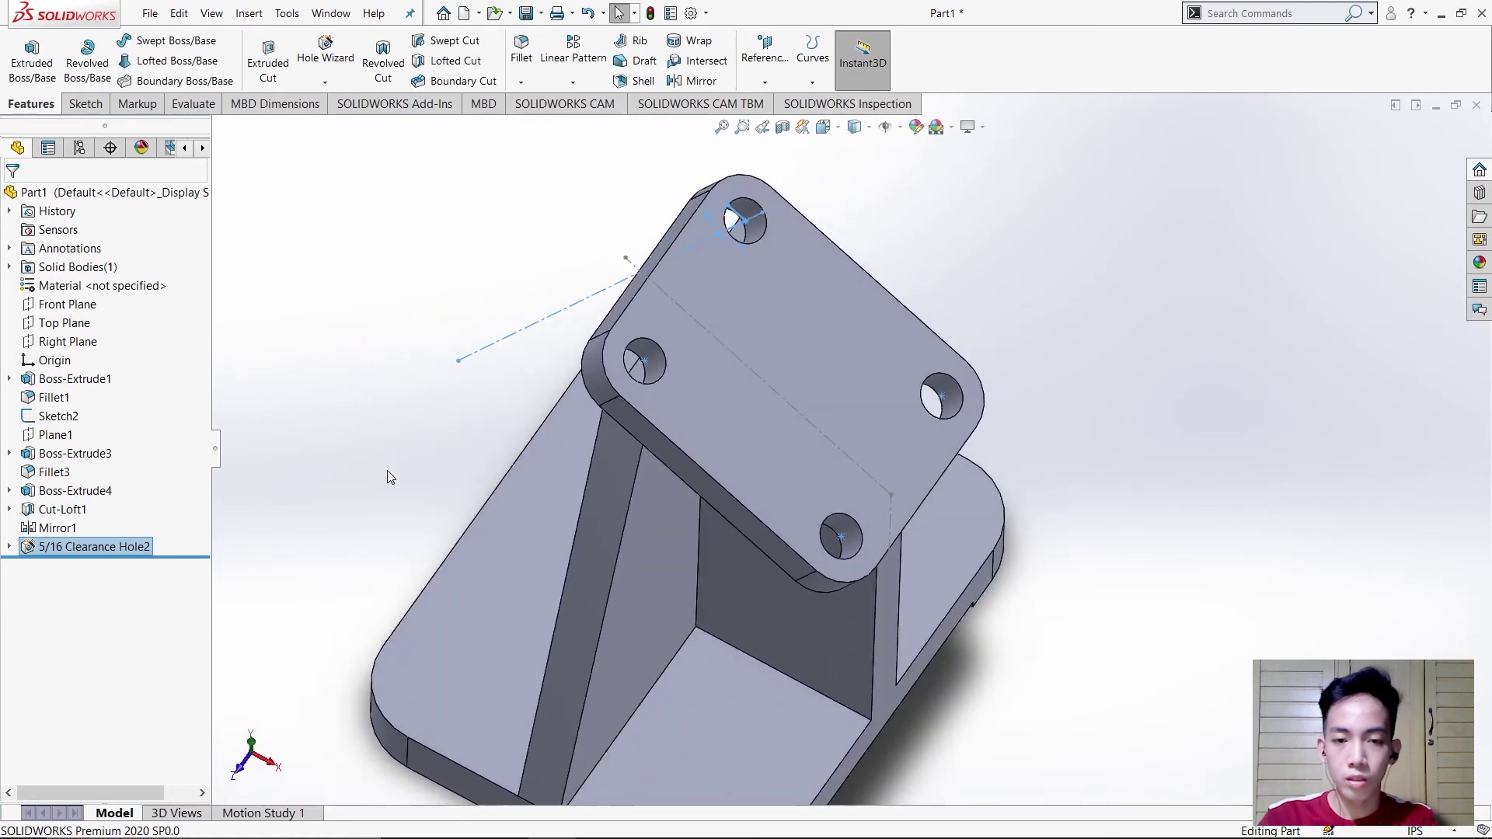
{"action": "key", "text": "Escape"}
{"action": "mouse_move", "coordinate": [355, 319]}
{"action": "middle_mouse_down"}
{"action": "mouse_move", "coordinate": [383, 376]}
{"action": "mouse_move", "coordinate": [393, 323]}
{"action": "middle_mouse_up"}
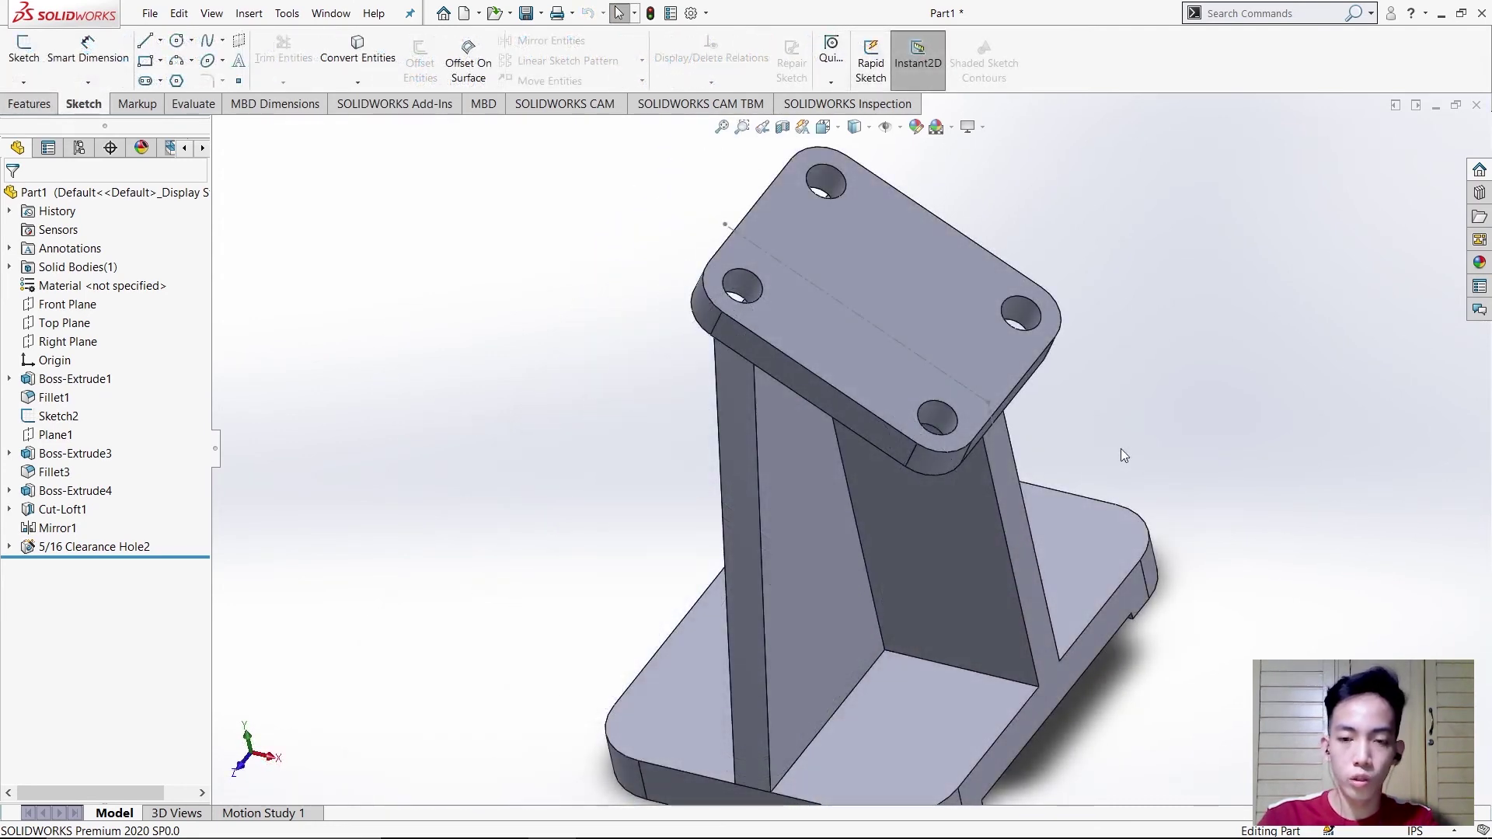
{"action": "middle_click_drag", "start_coordinate": [1126, 443], "coordinate": [1153, 547]}
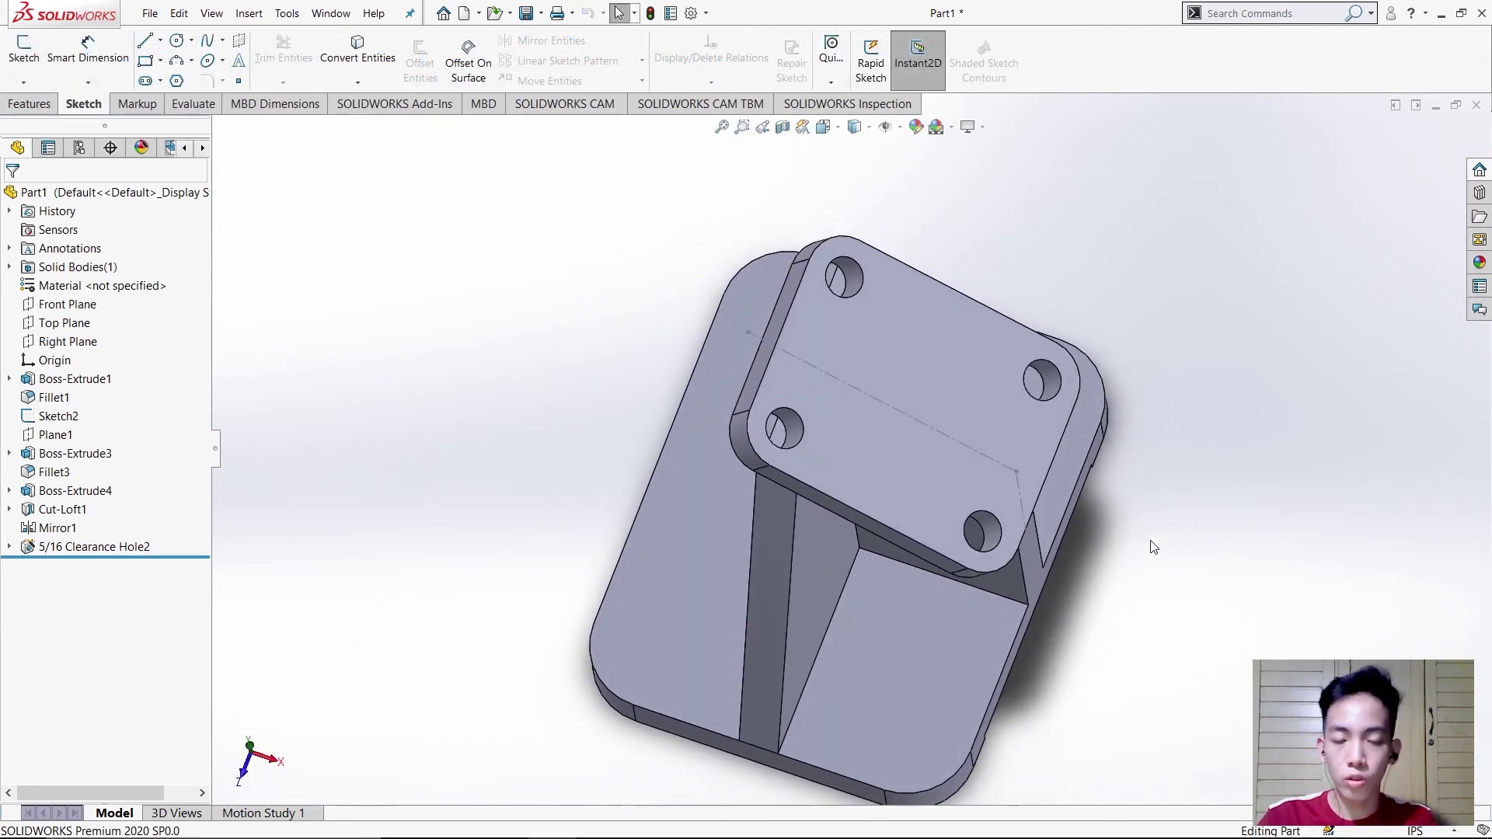
{"action": "left_click", "coordinate": [1091, 422]}
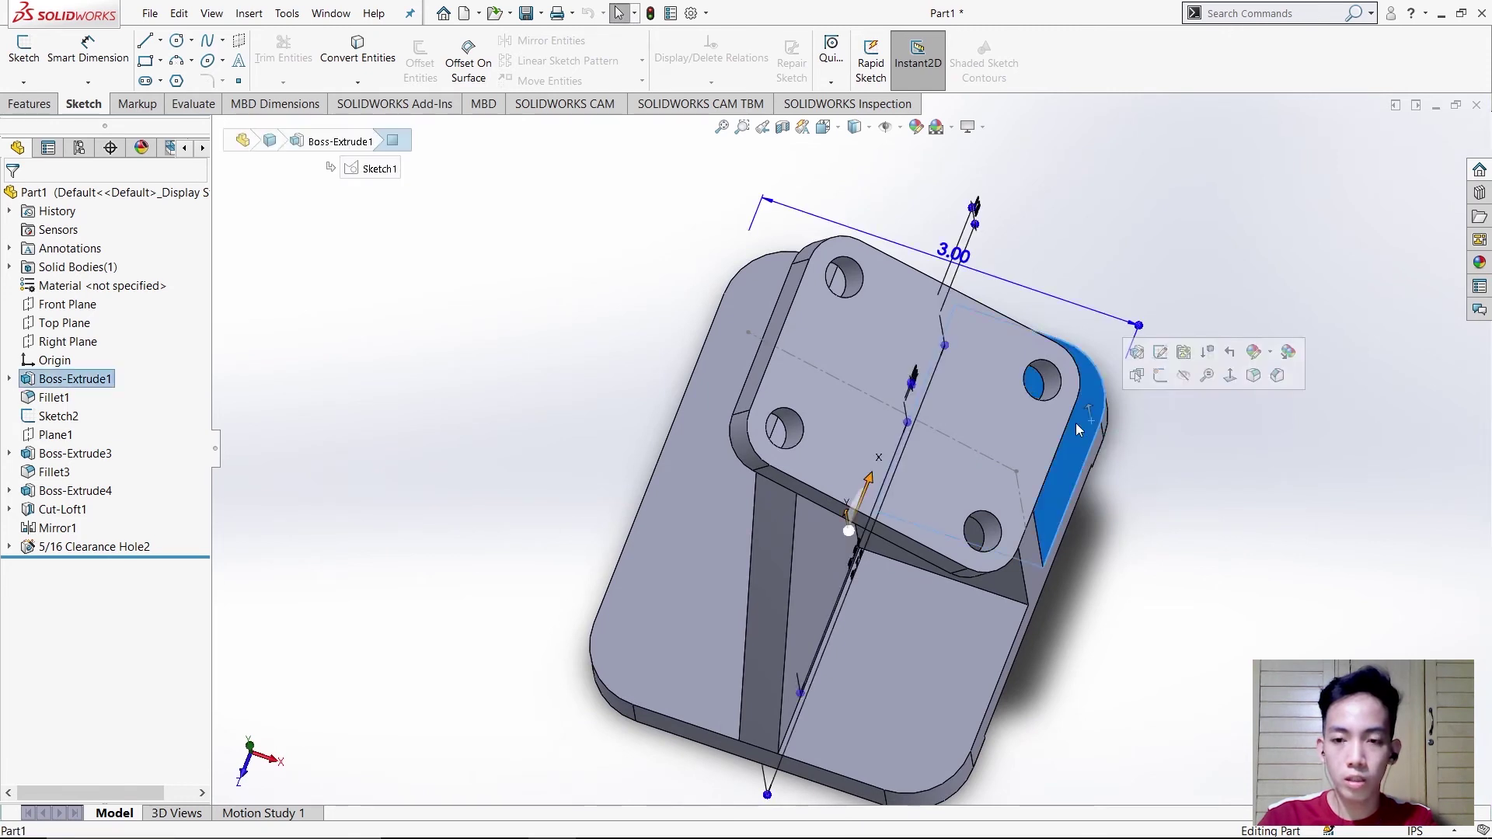
{"action": "left_click", "coordinate": [29, 104]}
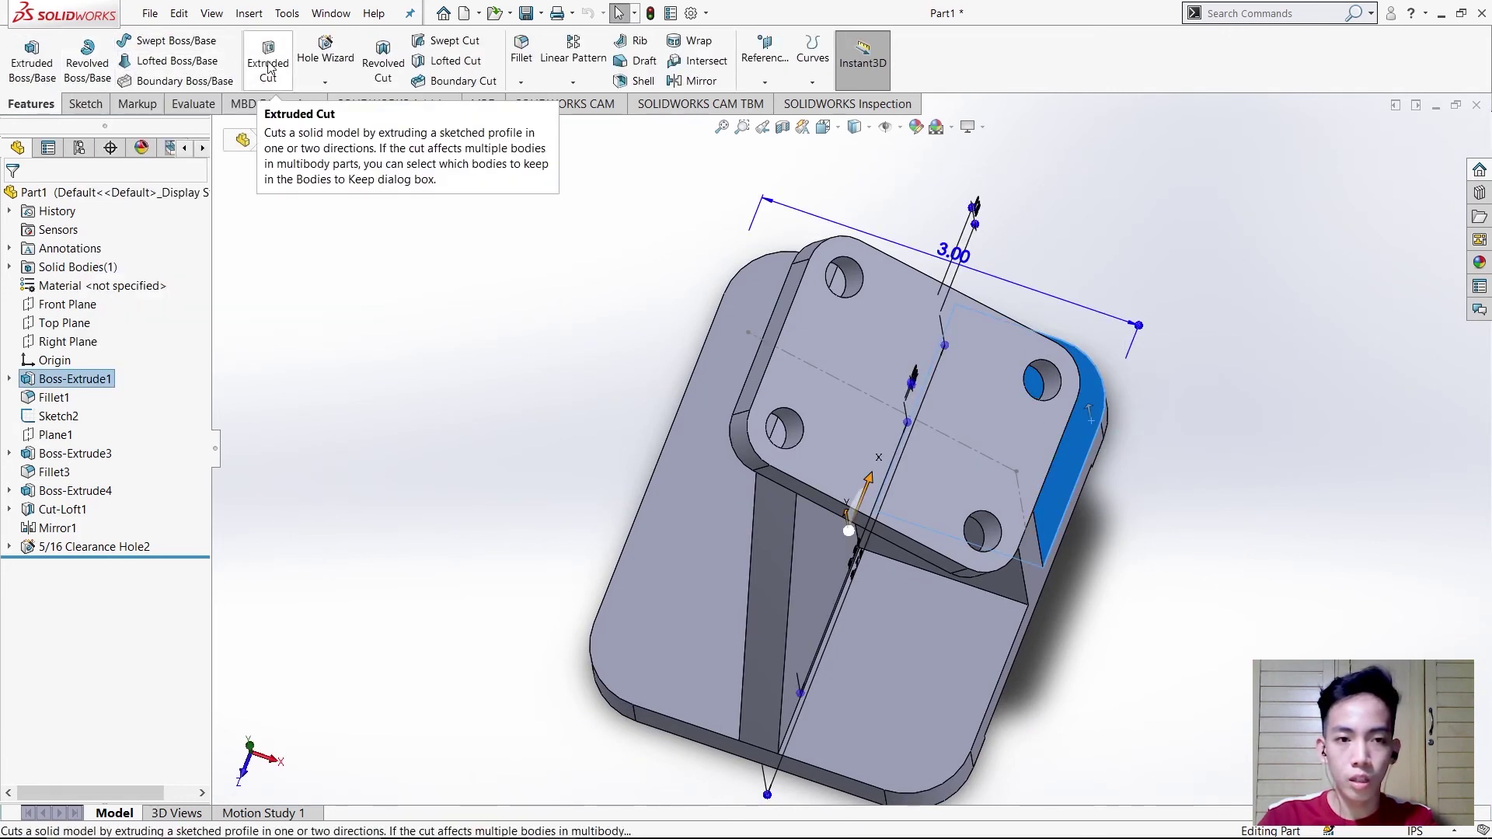
{"action": "left_click", "coordinate": [320, 55]}
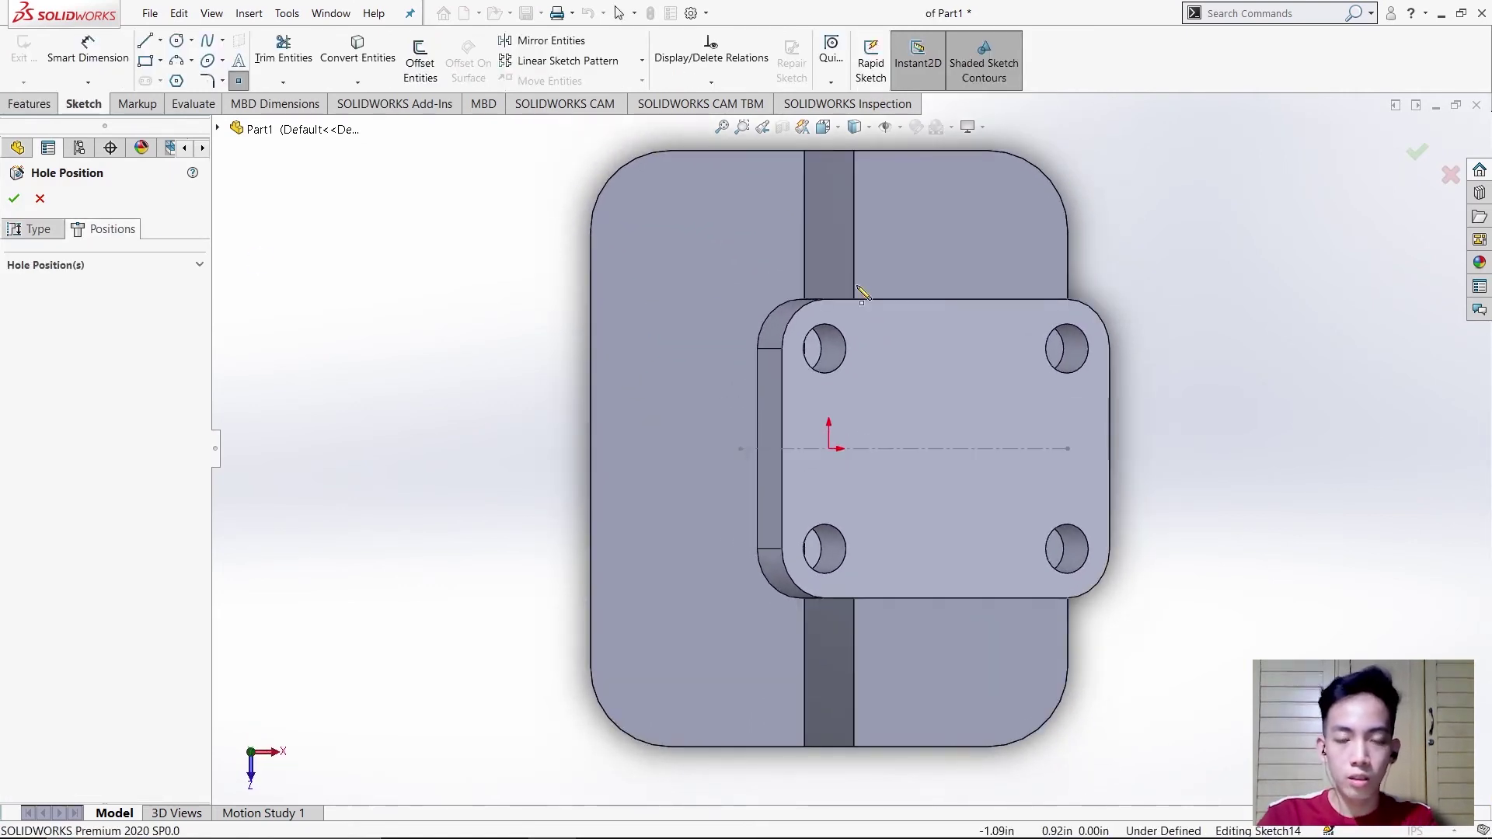
Place hole points at the base plate's four corner arc centres: top-right, top-left, bottom-left, bottom-right.
{"action": "left_click", "coordinate": [1055, 187]}
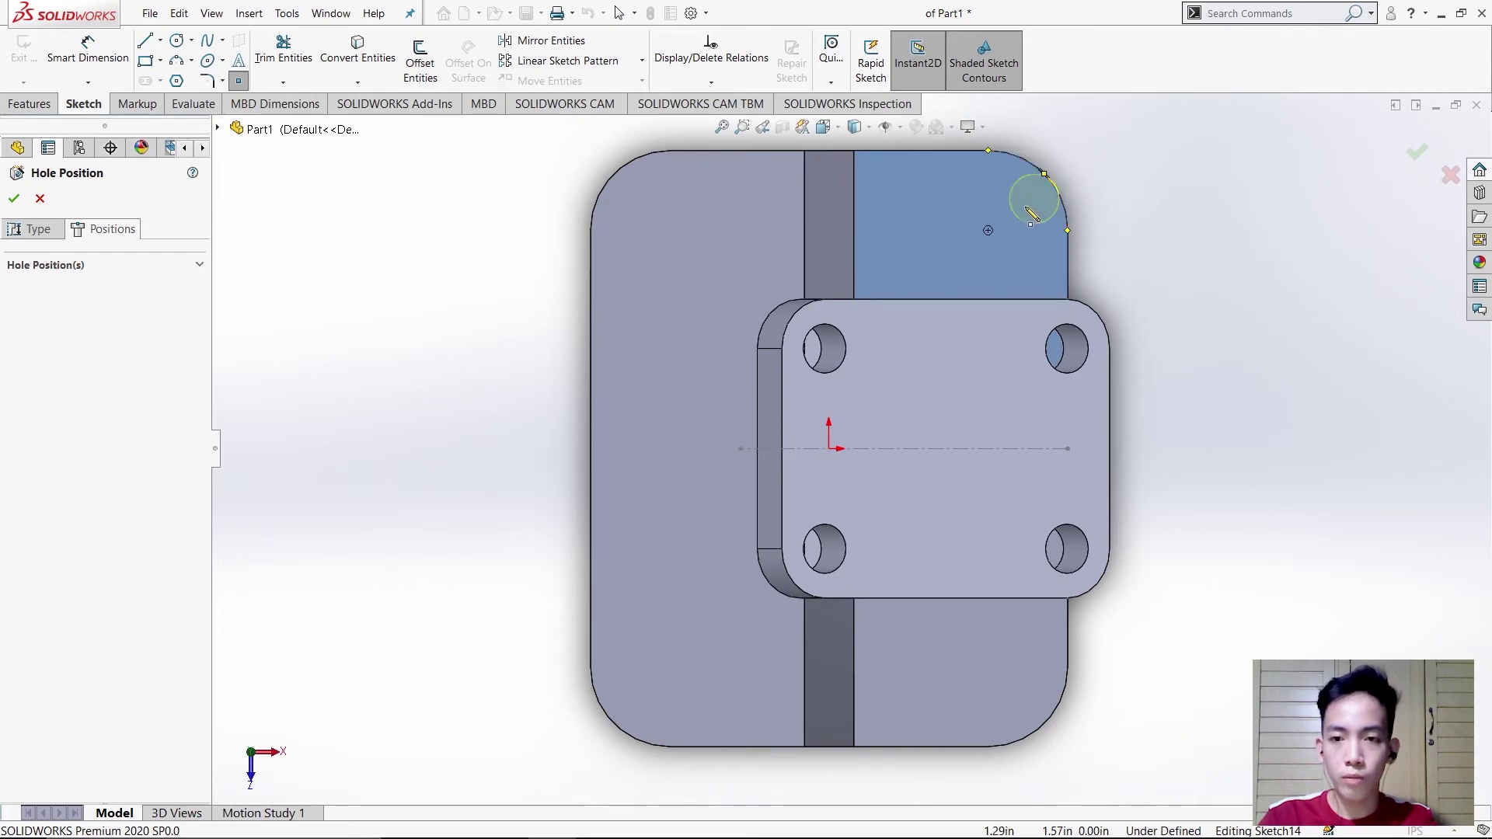
{"action": "left_click", "coordinate": [988, 231]}
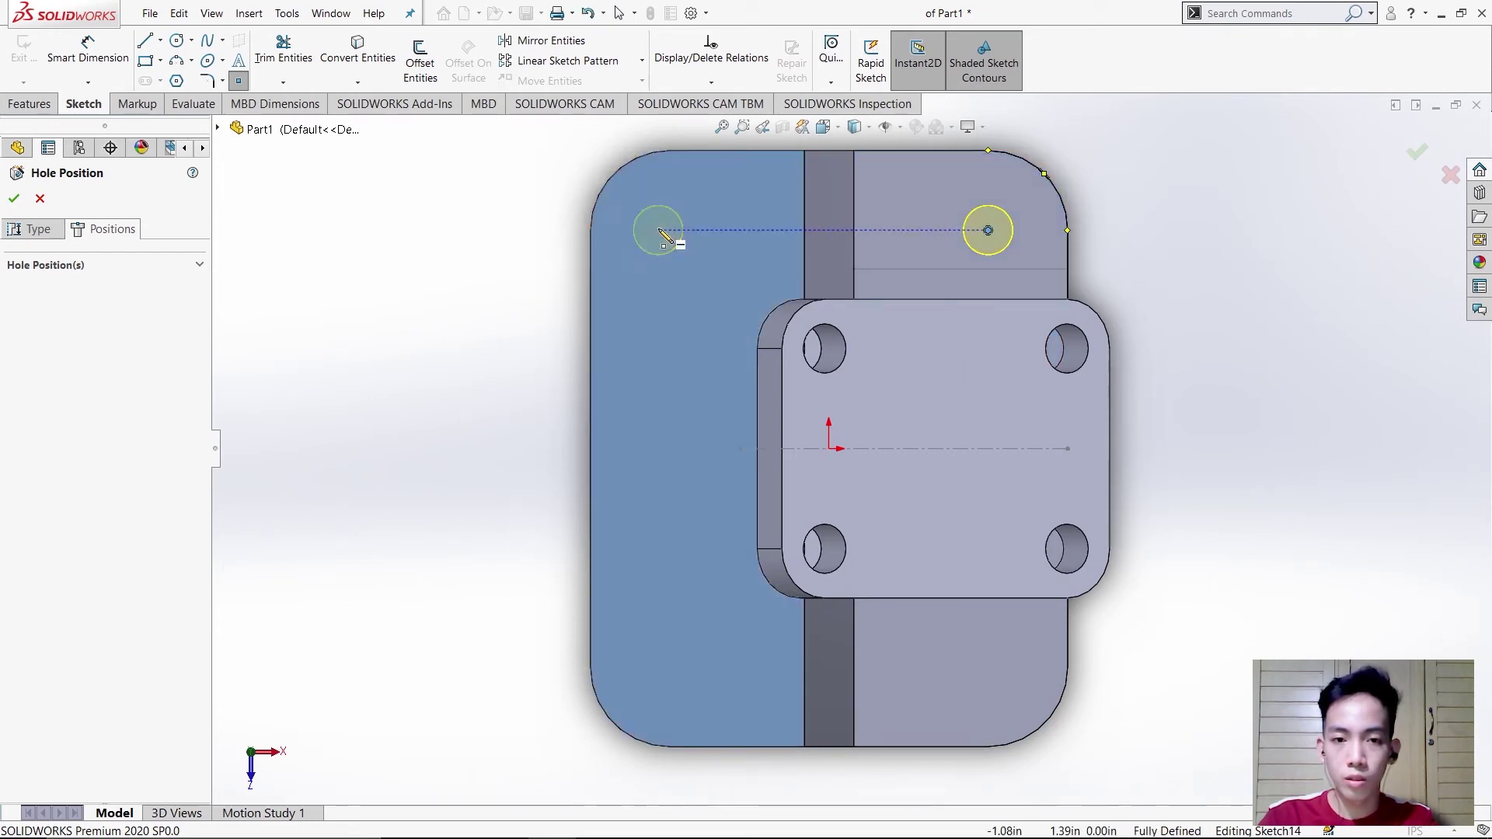
{"action": "left_click", "coordinate": [663, 233]}
{"action": "left_click", "coordinate": [668, 668]}
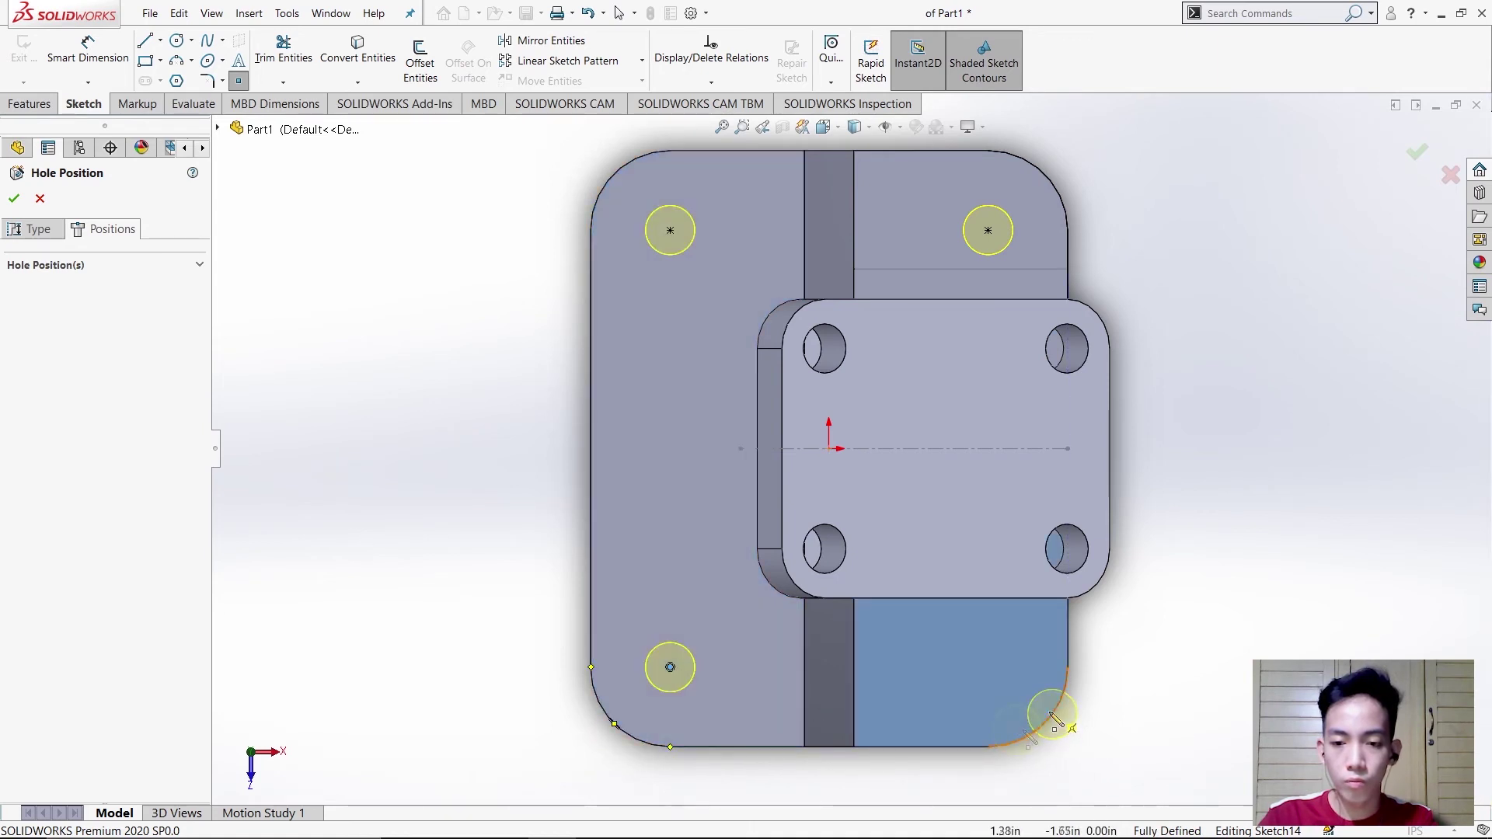
{"action": "left_click", "coordinate": [988, 668]}
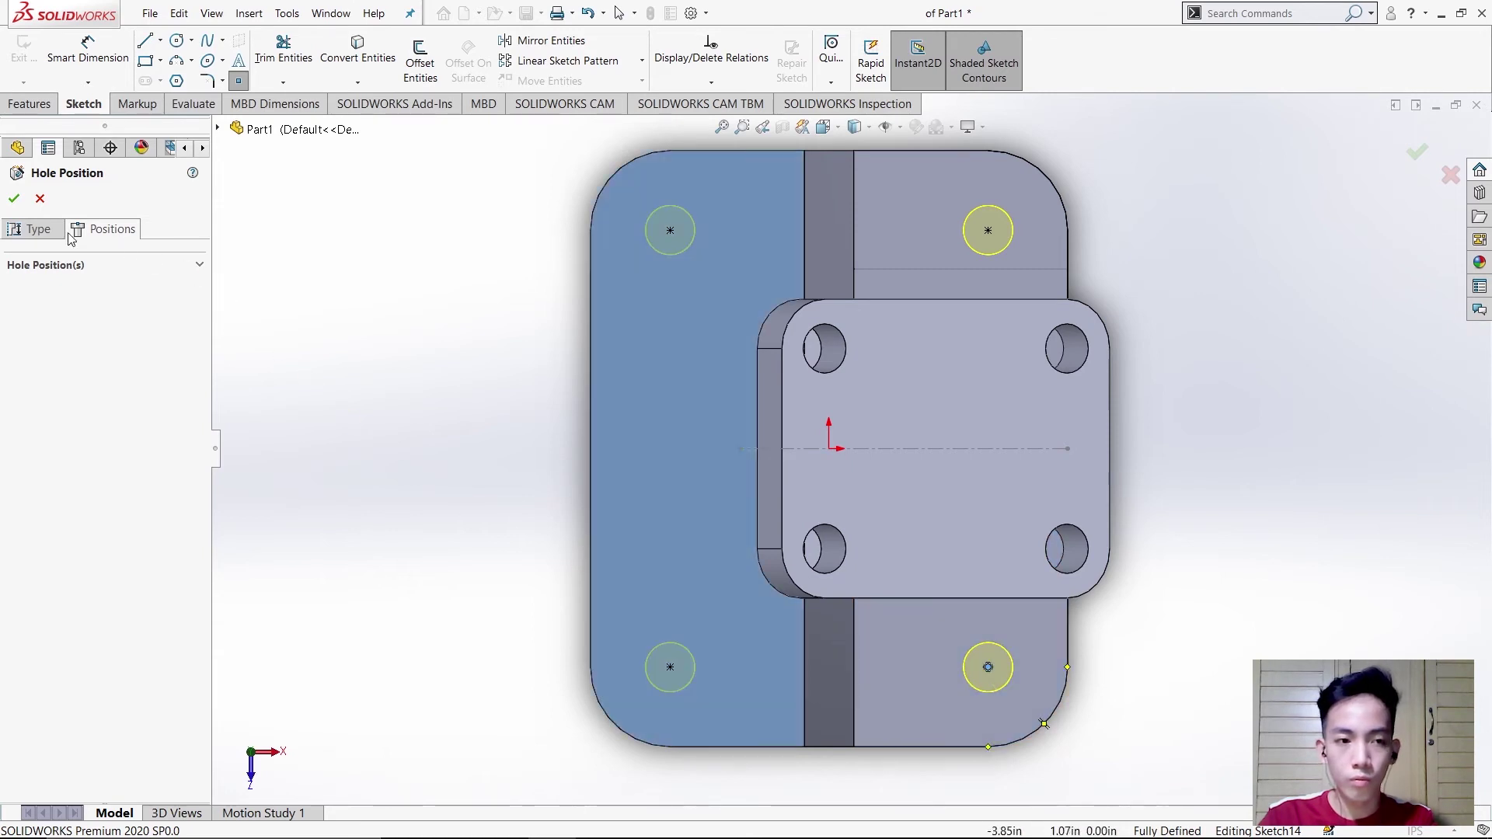
{"action": "left_click", "coordinate": [36, 229]}
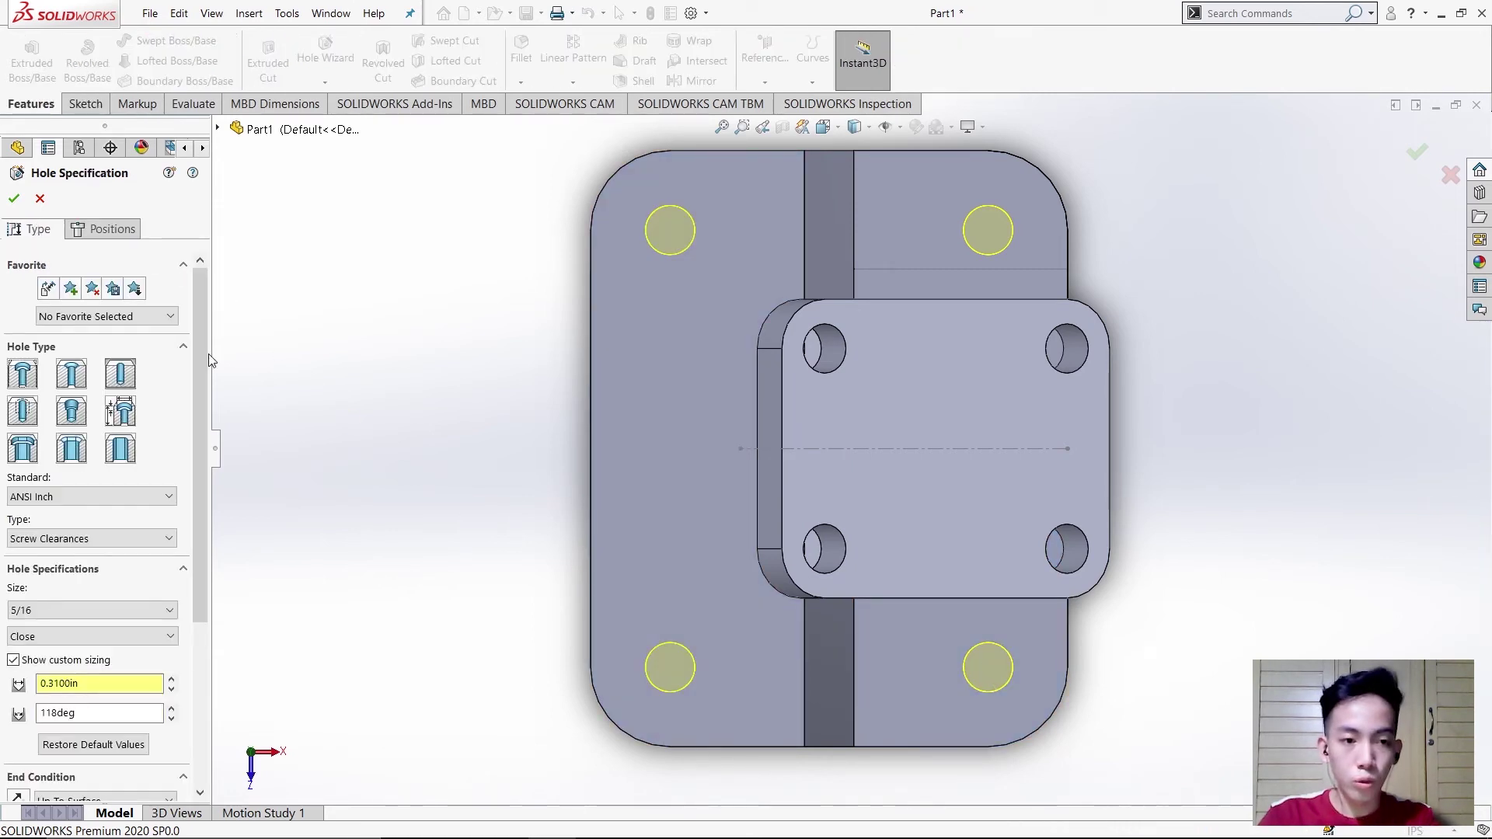
{"action": "scroll", "coordinate": [198, 419], "scroll_direction": "down", "scroll_amount": 3}
Give the clearance holes a custom diameter of 0.38 in.
{"action": "left_click", "coordinate": [128, 515]}
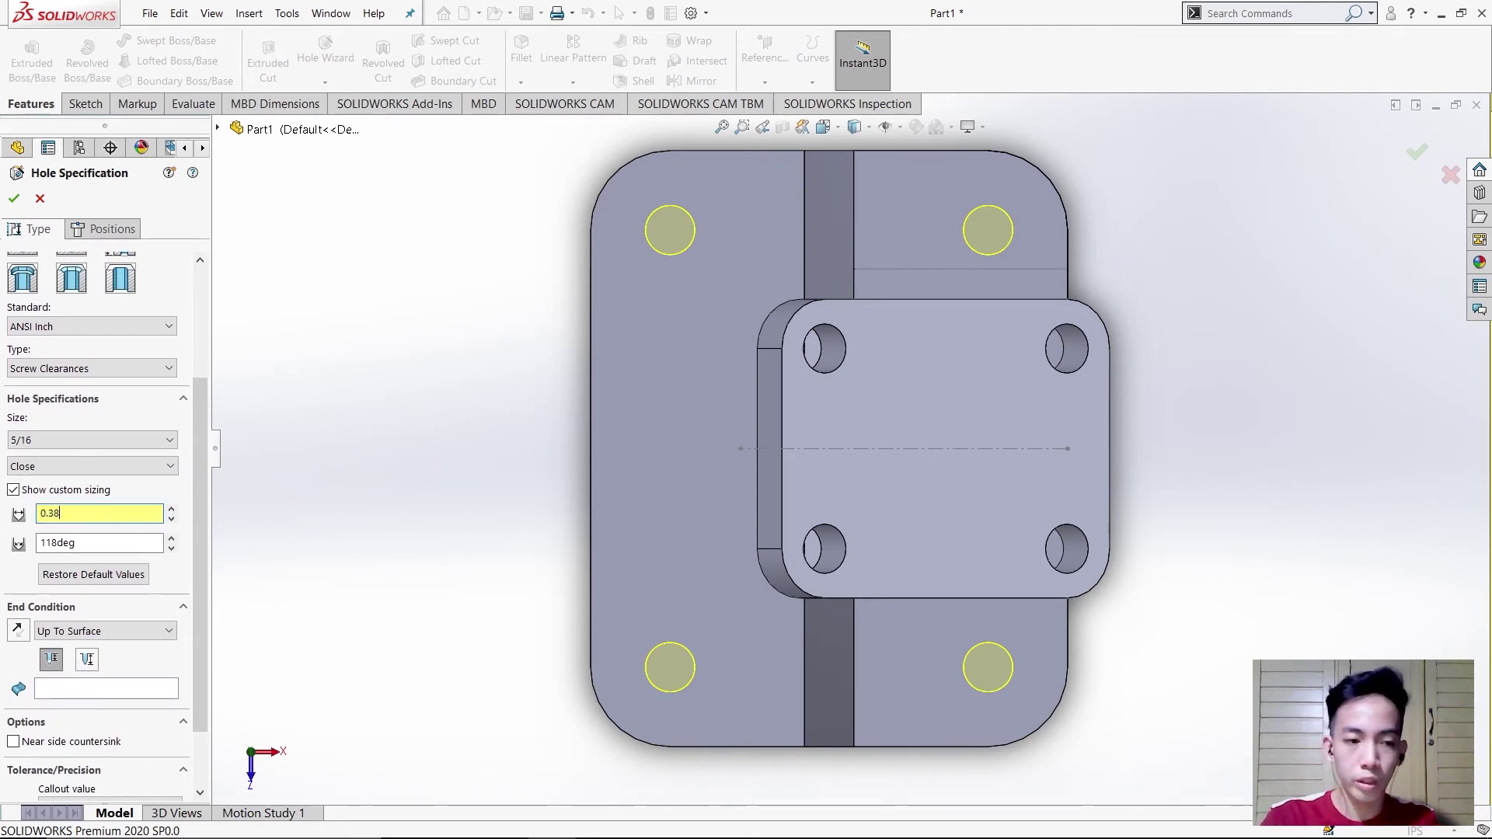
{"action": "scroll", "coordinate": [202, 524], "scroll_direction": "down", "scroll_amount": 2}
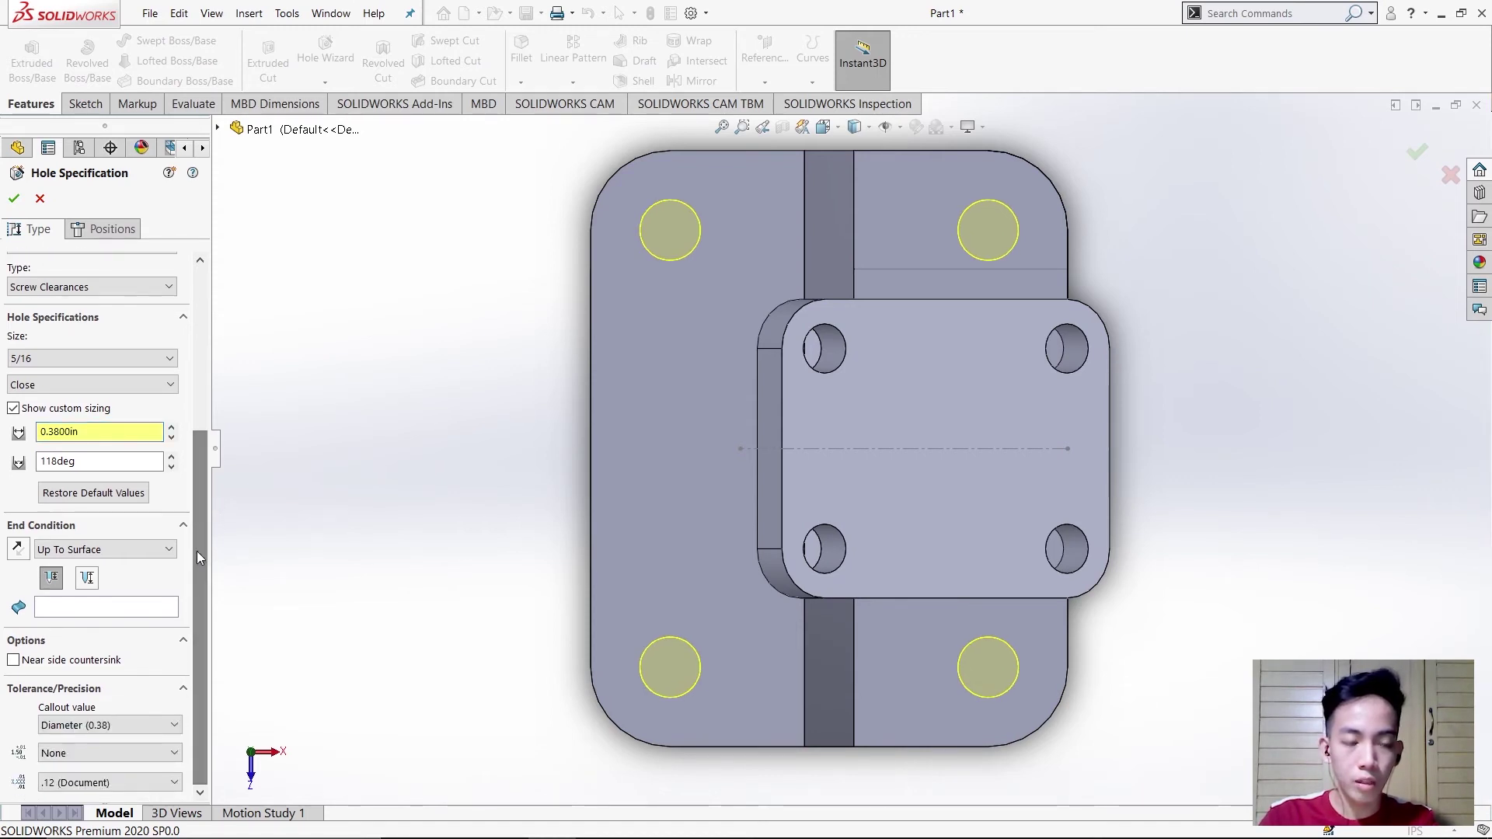
{"action": "left_click_drag", "start_coordinate": [196, 512], "coordinate": [202, 478]}
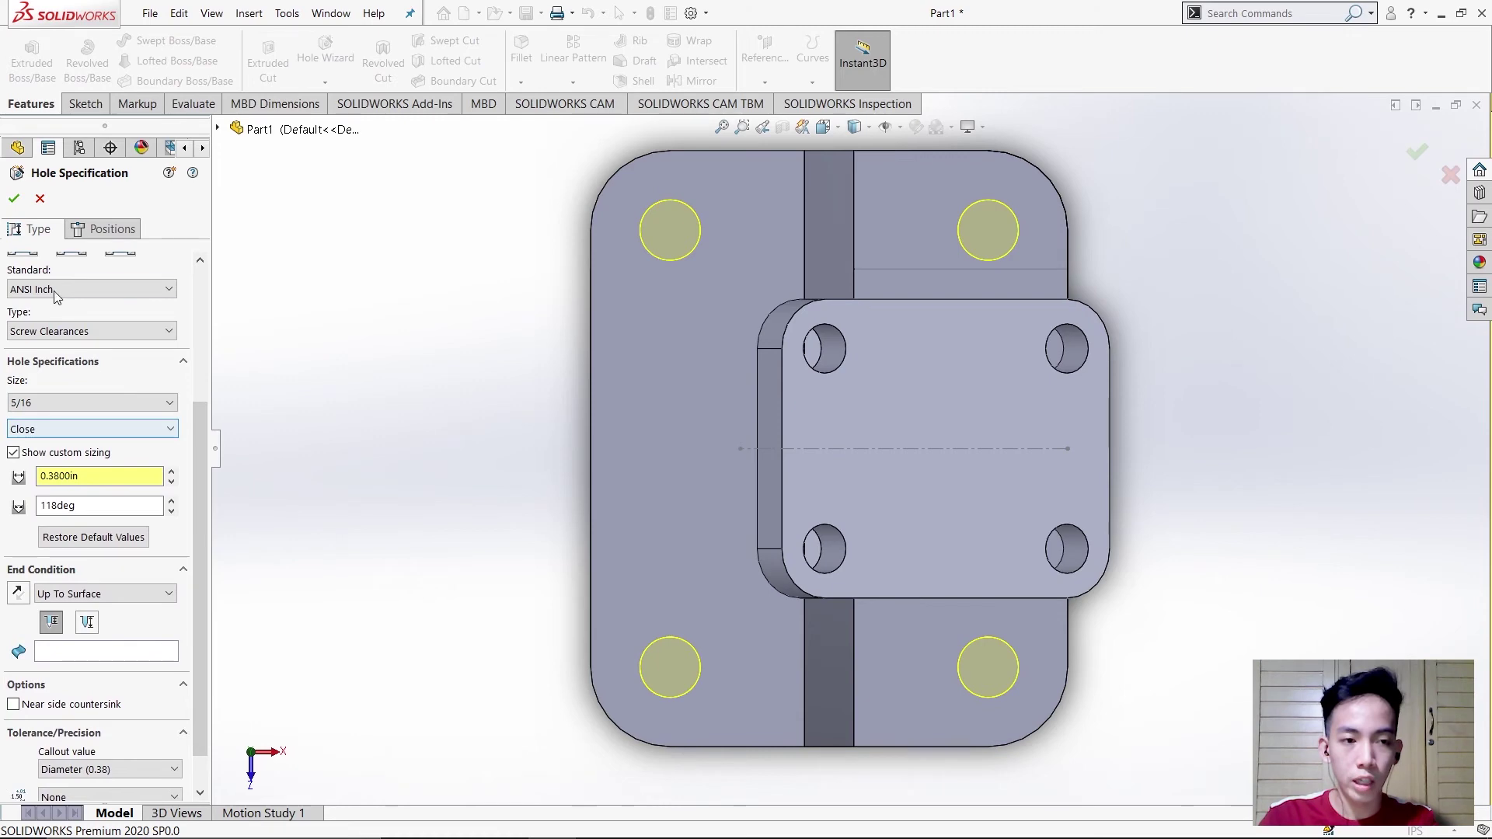
{"action": "scroll", "coordinate": [80, 299], "scroll_direction": "down", "scroll_amount": 1}
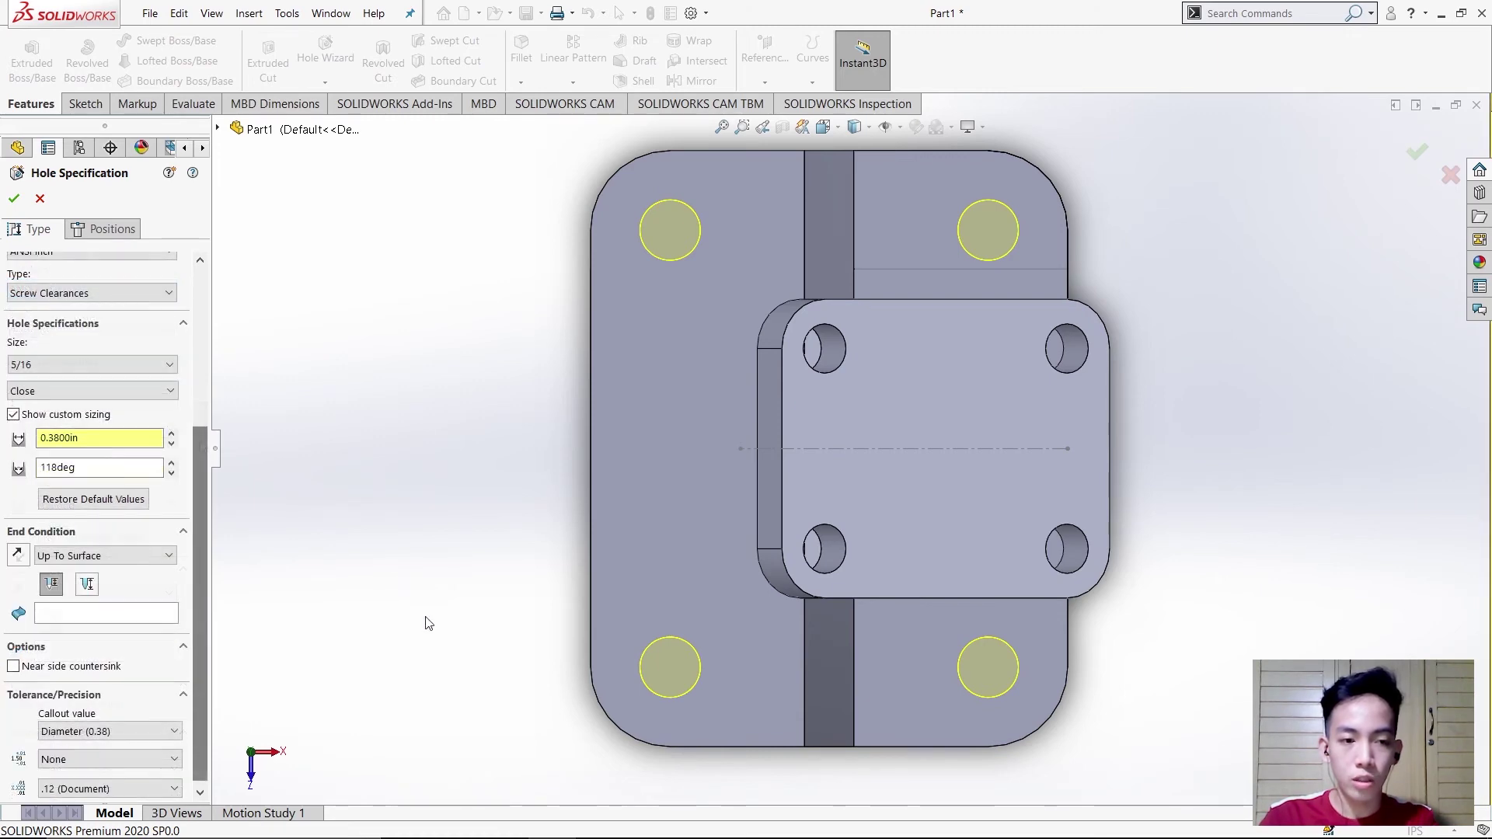
{"action": "middle_click_drag", "start_coordinate": [456, 629], "coordinate": [618, 547]}
End the holes Up To Surface at the base plate's far face and confirm them.
{"action": "left_click", "coordinate": [91, 616]}
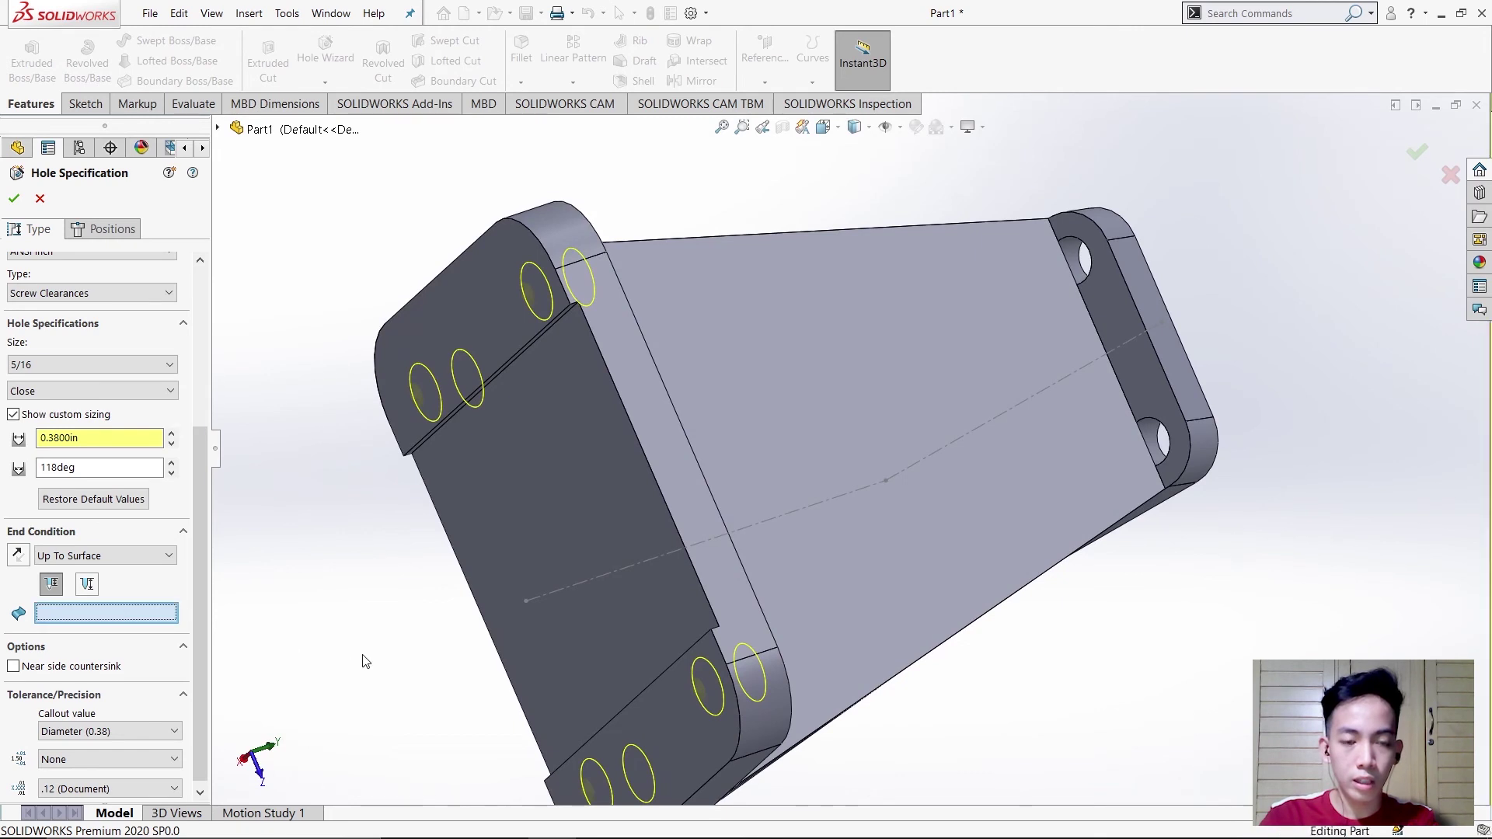
{"action": "middle_click_drag", "start_coordinate": [346, 661], "coordinate": [505, 436]}
{"action": "left_click", "coordinate": [579, 331]}
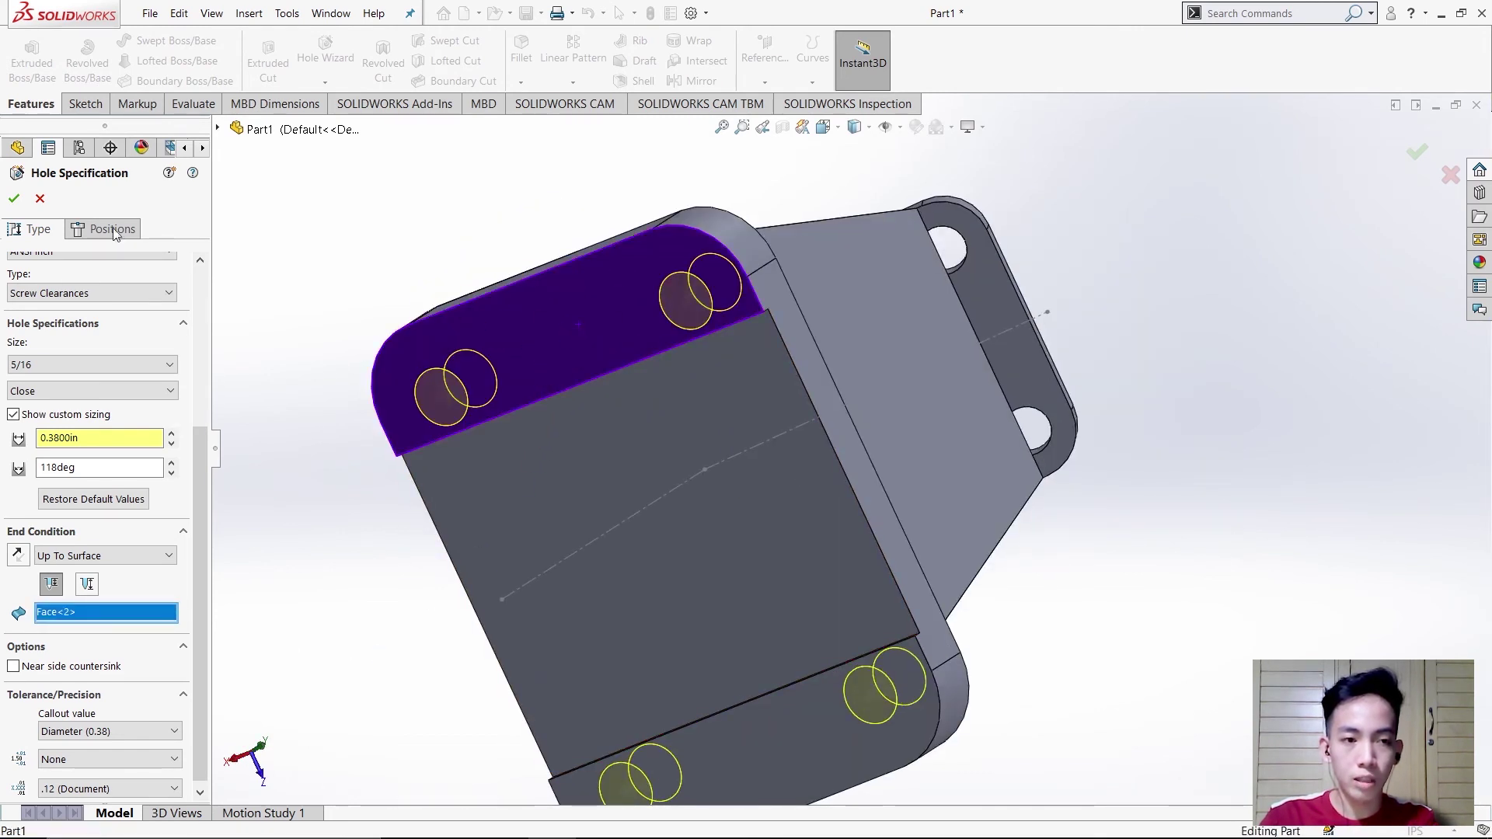
{"action": "left_click", "coordinate": [14, 199]}
{"action": "mouse_move", "coordinate": [553, 206]}
{"action": "middle_mouse_down"}
{"action": "mouse_move", "coordinate": [516, 234]}
{"action": "mouse_move", "coordinate": [418, 220]}
{"action": "mouse_move", "coordinate": [422, 235]}
{"action": "middle_mouse_up"}
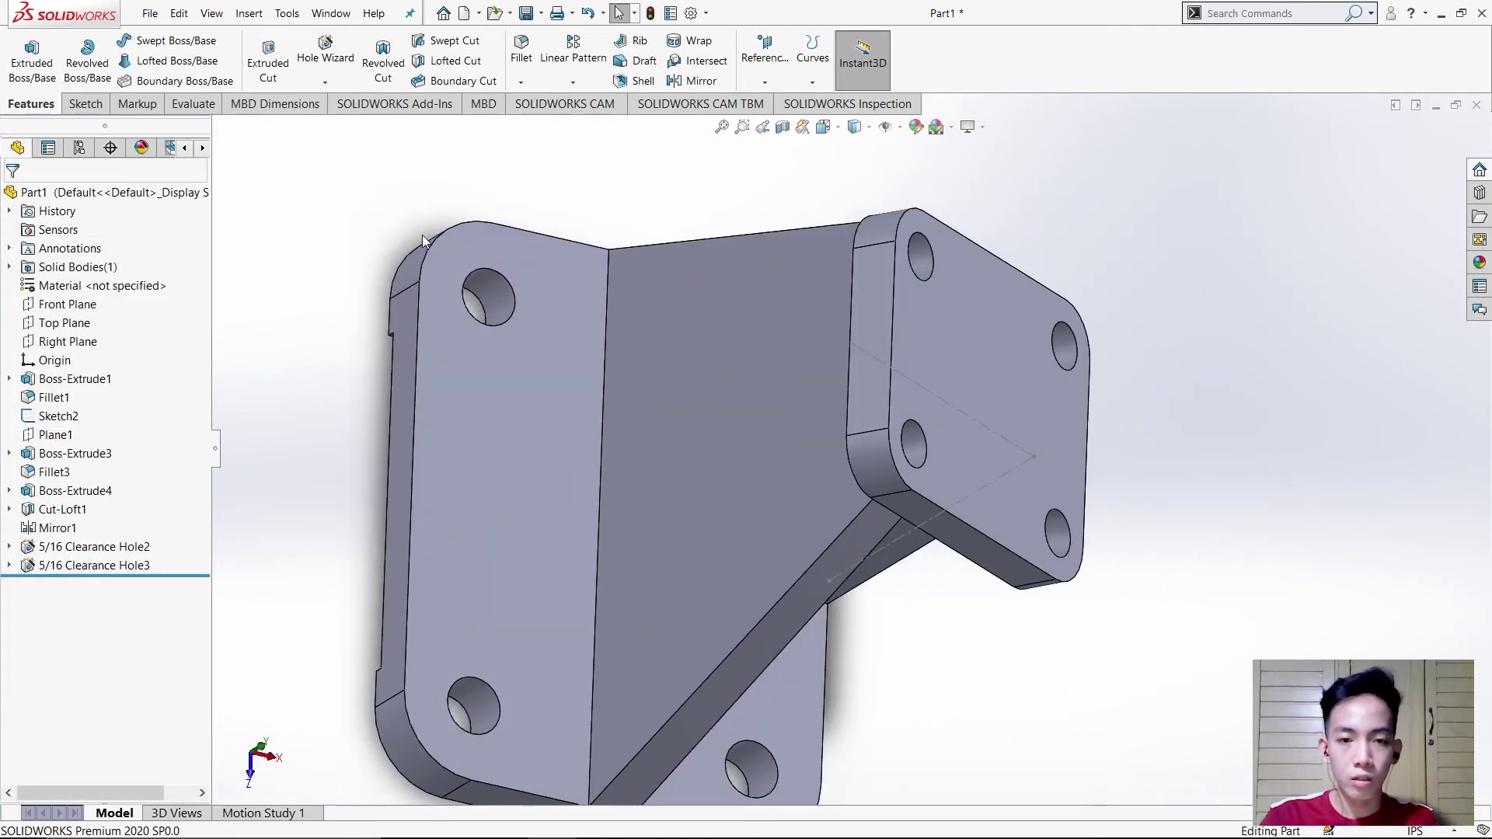
Check the reference drawing in Photos, then orbit and select the upright's side face.
{"action": "middle_click_drag", "start_coordinate": [513, 233], "coordinate": [574, 530]}
{"action": "key", "text": "alt+Tab"}
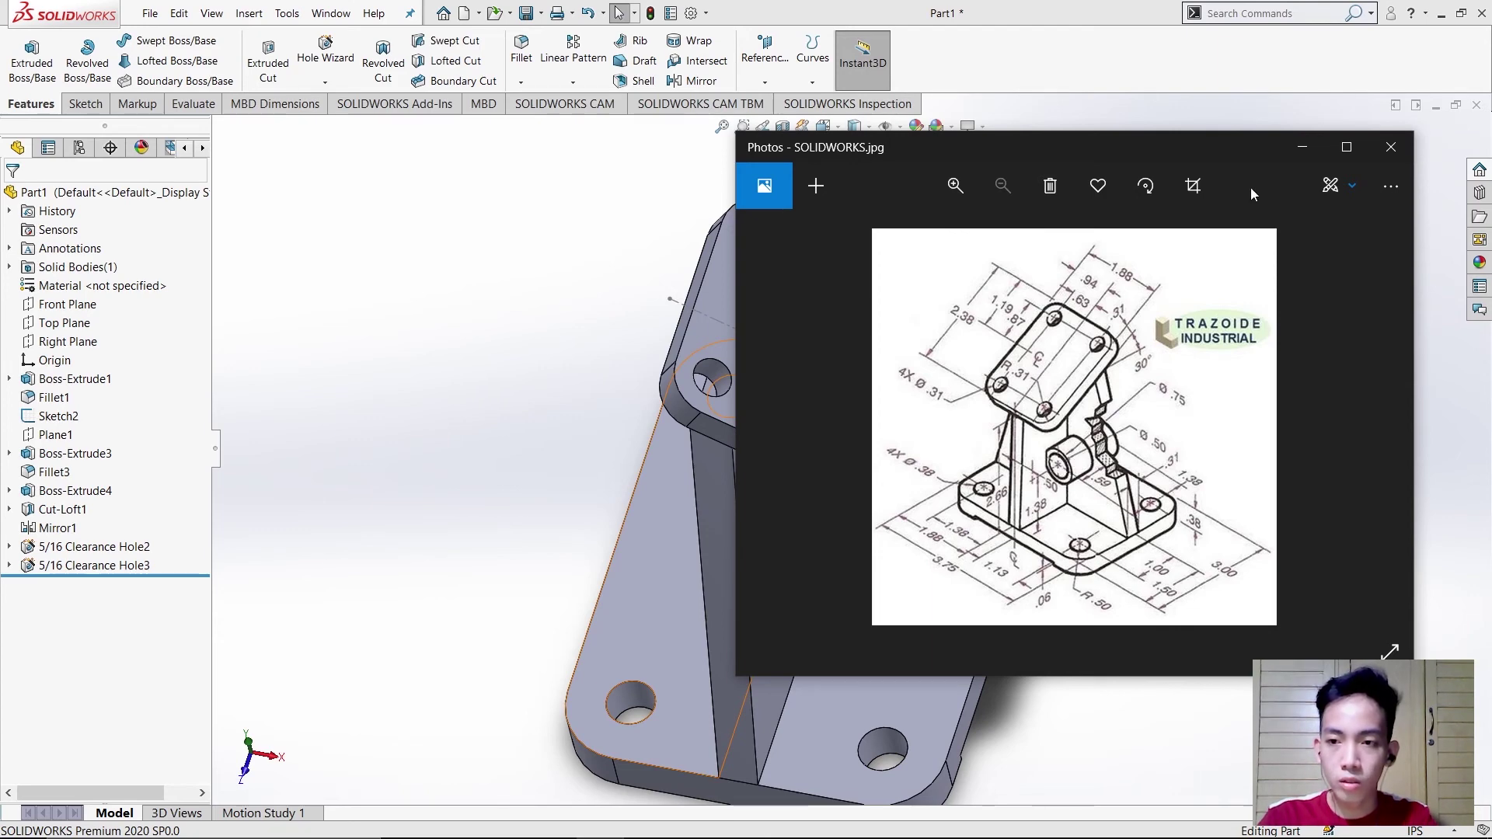
{"action": "left_click", "coordinate": [1303, 147]}
{"action": "middle_click_drag", "start_coordinate": [1213, 357], "coordinate": [1082, 261]}
{"action": "left_click", "coordinate": [966, 386]}
{"action": "right_click", "coordinate": [966, 387]}
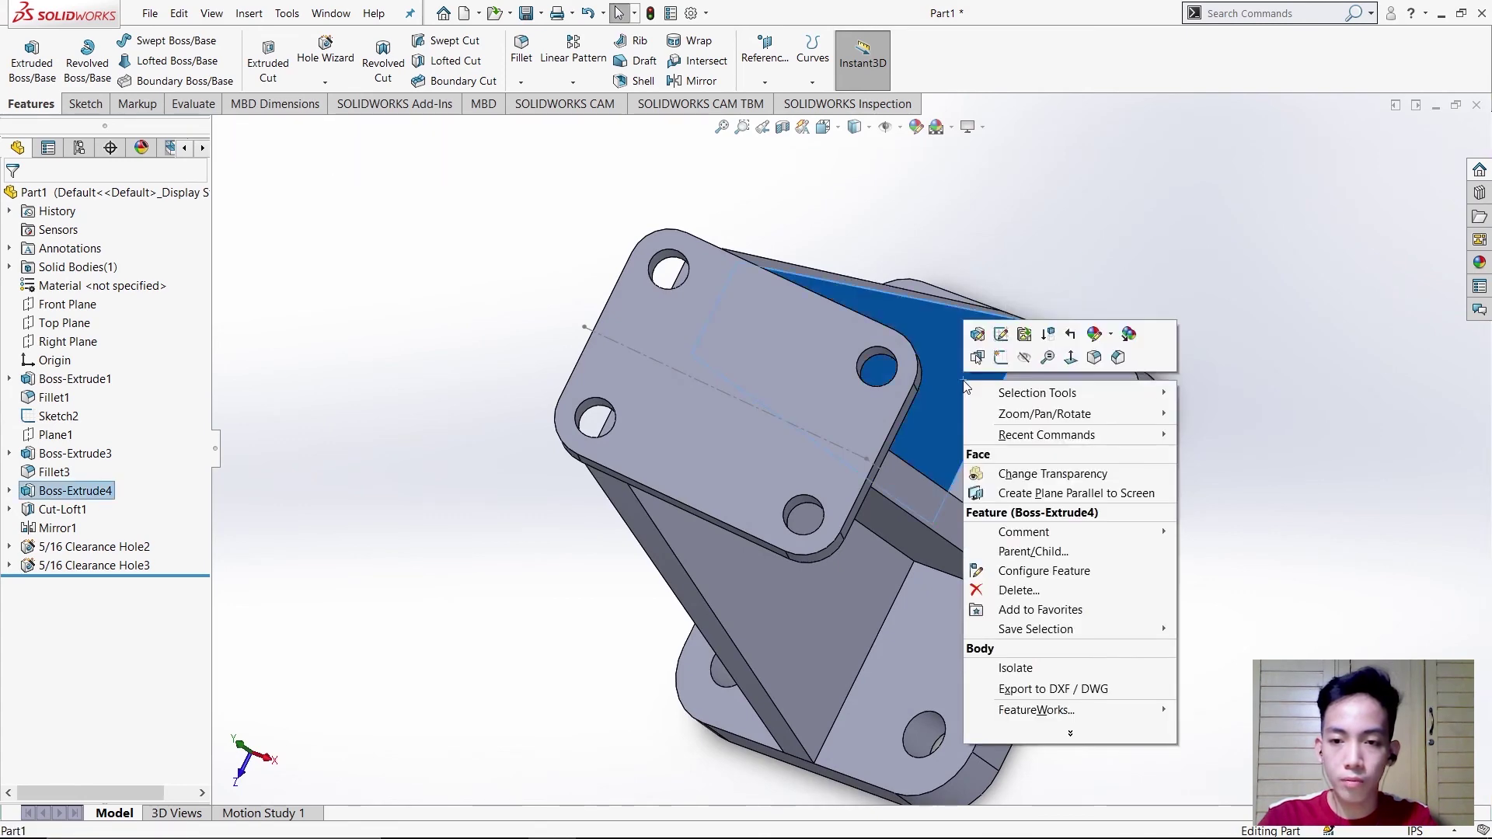
Sketch two concentric circles on the upright's side face, viewed normal to it.
{"action": "left_click", "coordinate": [1001, 357]}
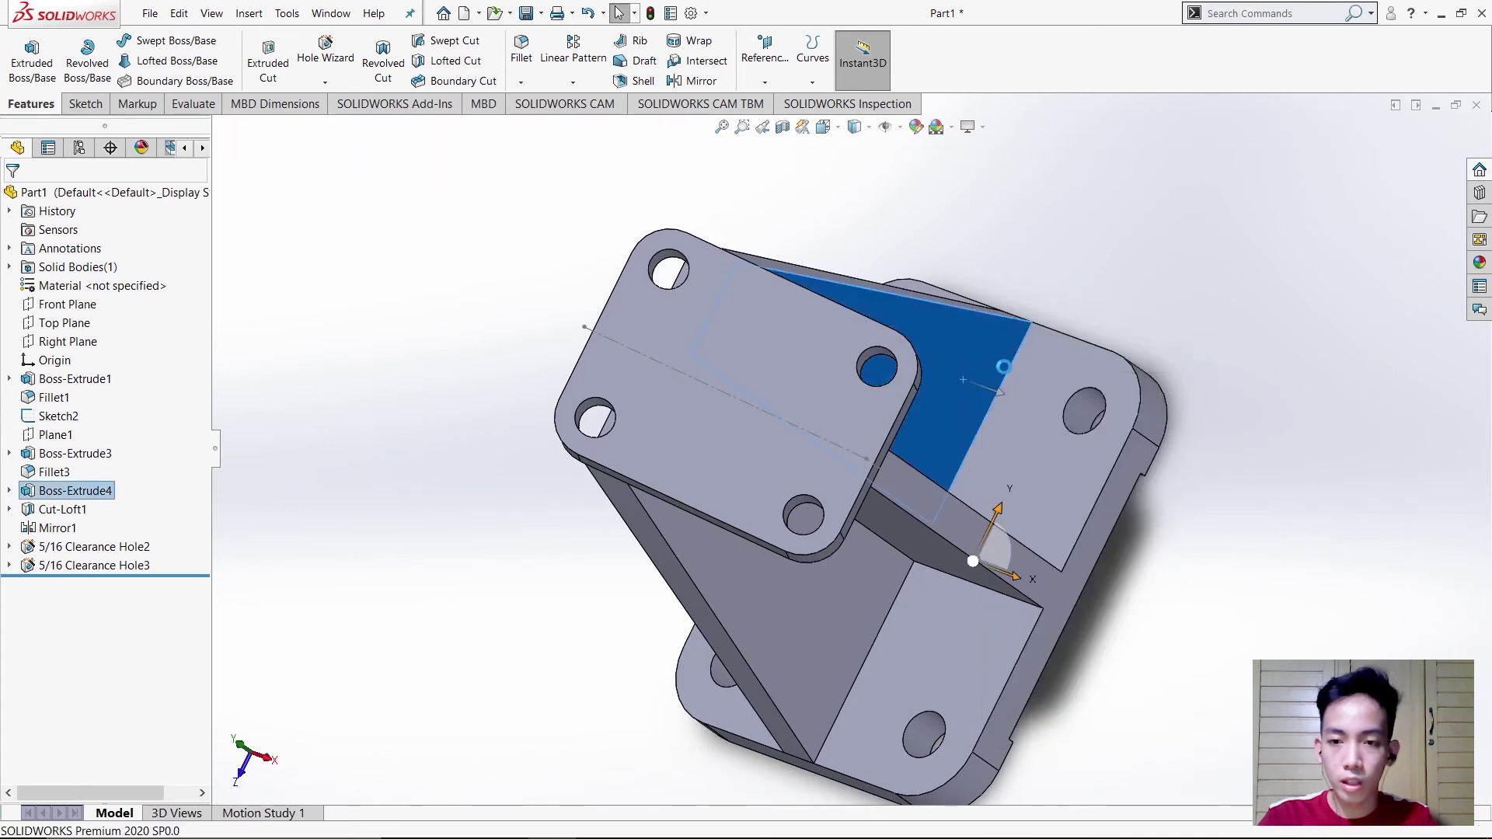
{"action": "key", "text": "ctrl+8"}
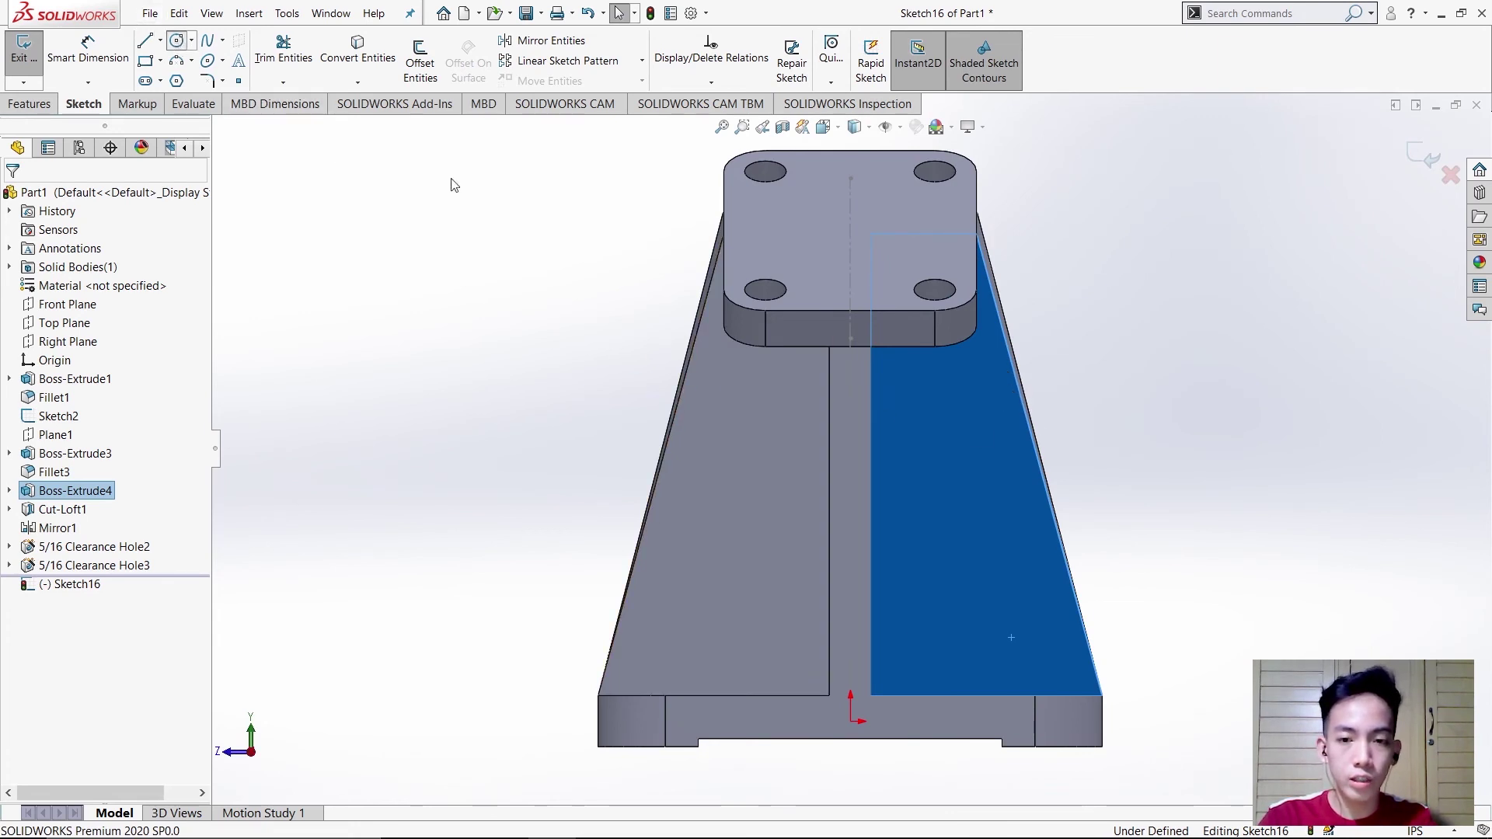
{"action": "left_click", "coordinate": [945, 513]}
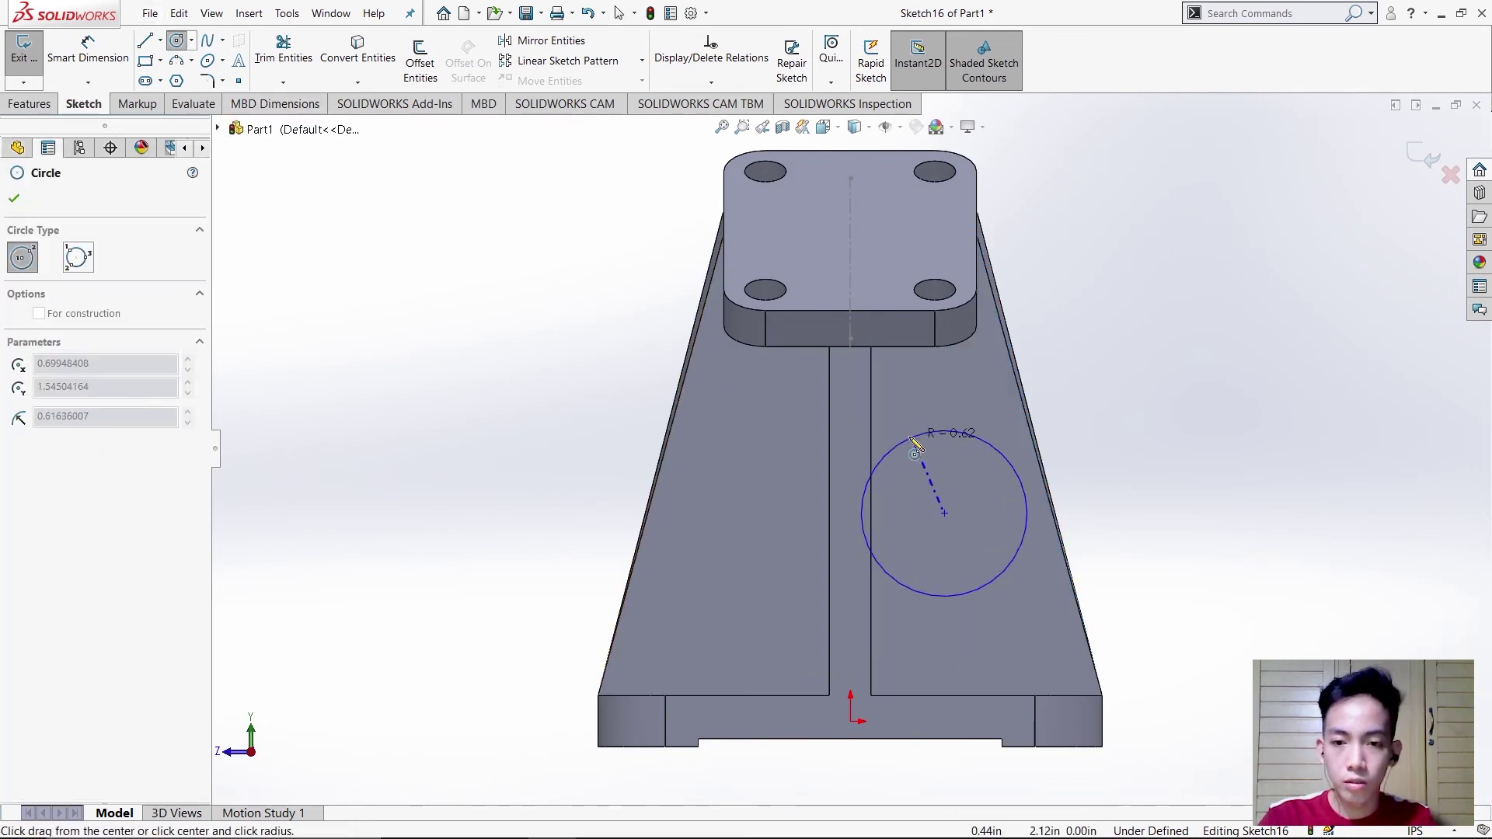
{"action": "left_click", "coordinate": [916, 434]}
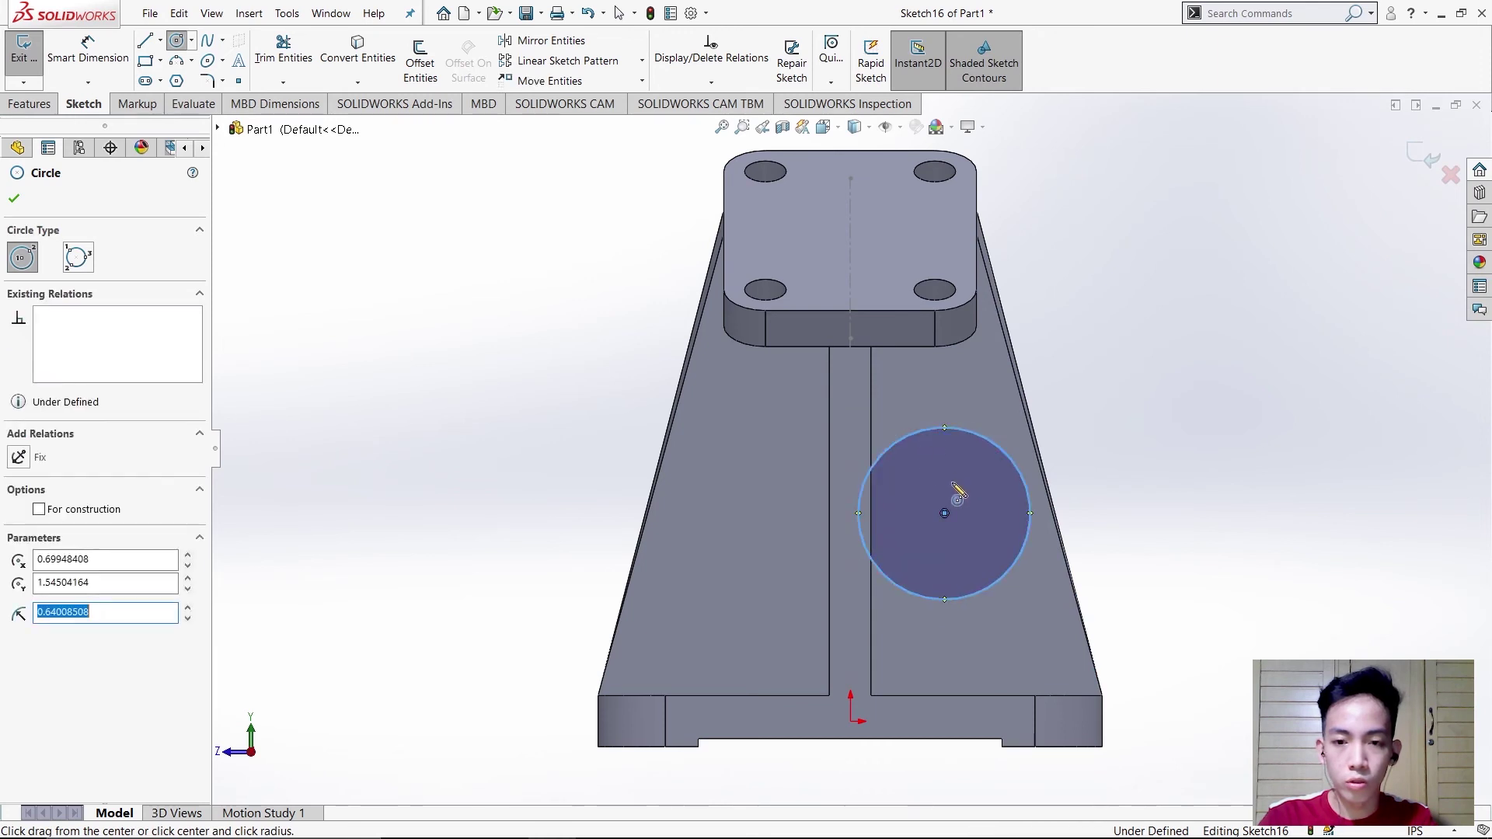
{"action": "left_click", "coordinate": [944, 513]}
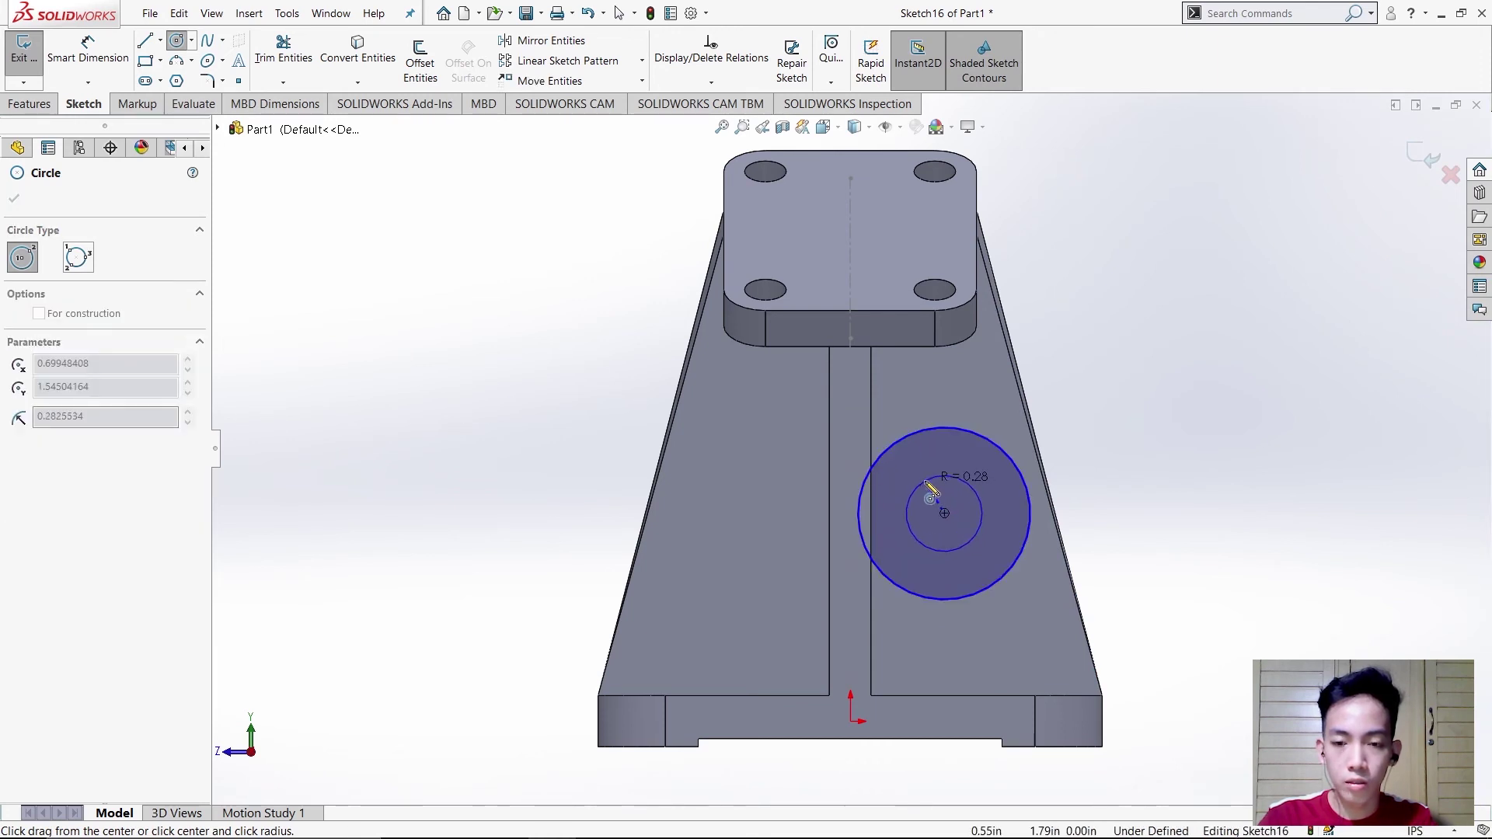
{"action": "left_click", "coordinate": [944, 476]}
{"action": "key", "text": "Escape"}
Dimension the outer circle to Ø0.75 and the inner circle to Ø0.50.
{"action": "left_click", "coordinate": [88, 50]}
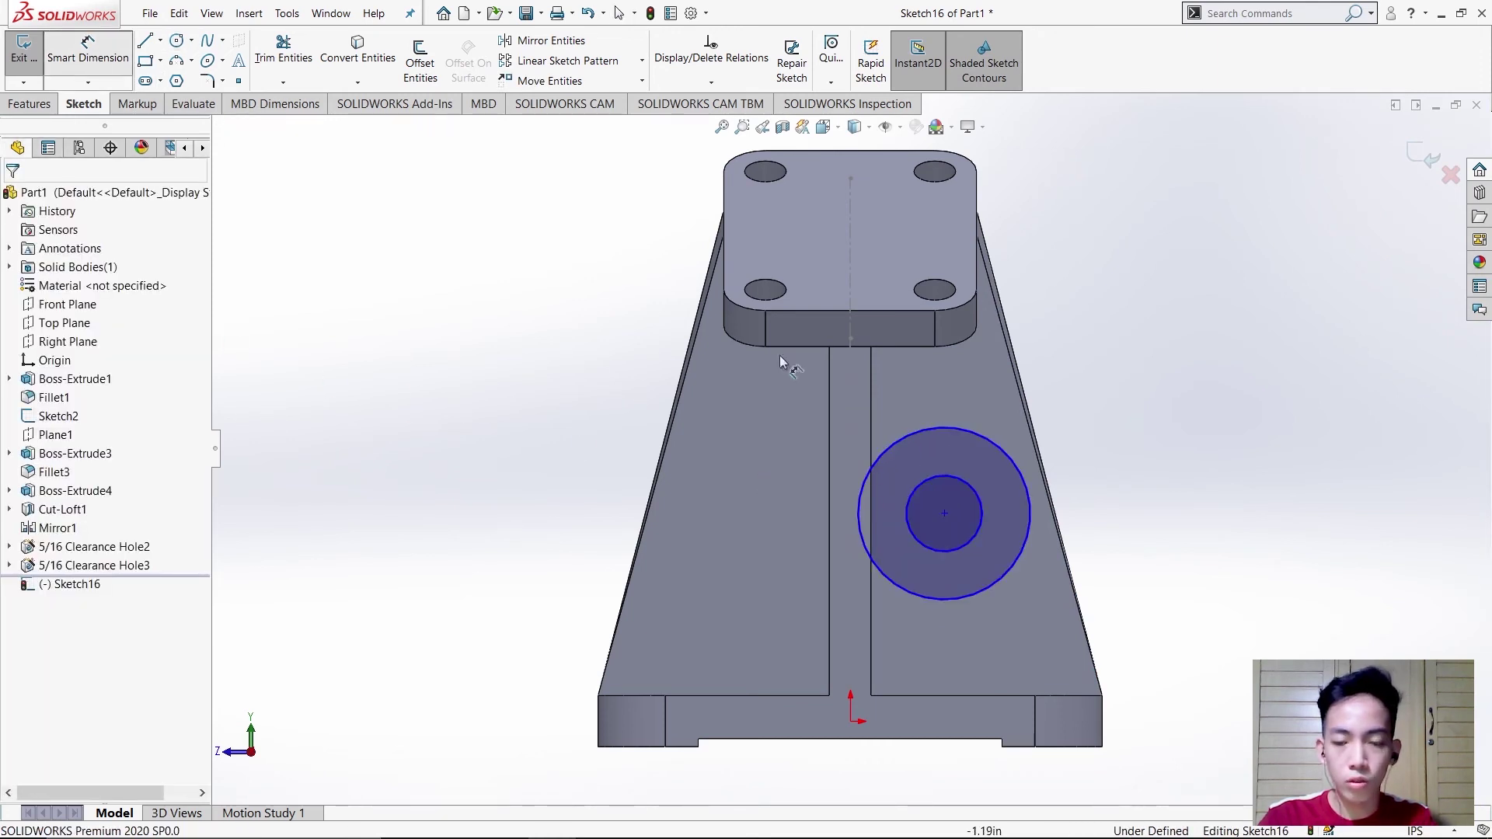
{"action": "left_click", "coordinate": [1134, 512]}
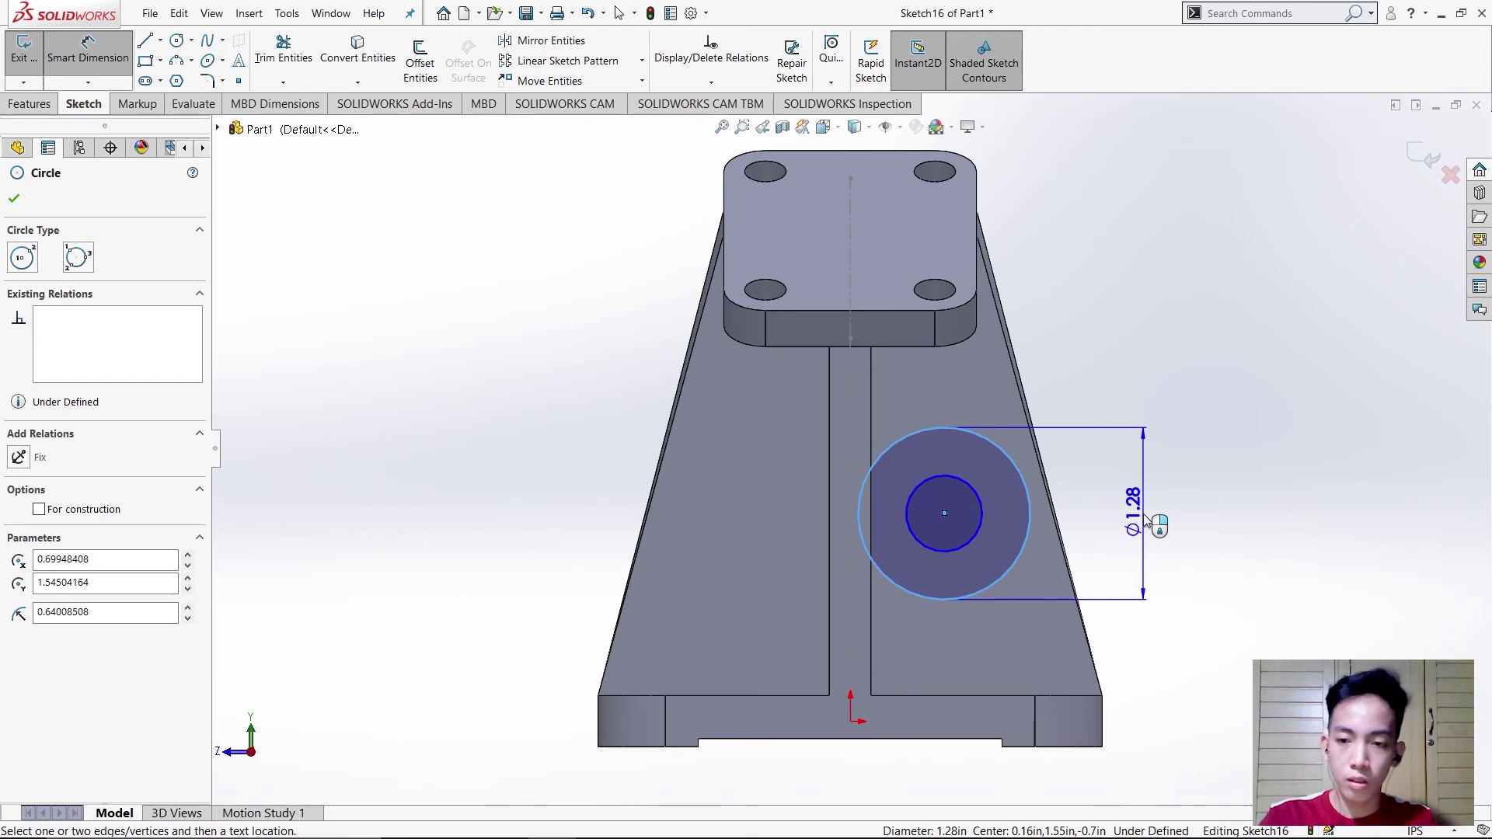
{"action": "left_click", "coordinate": [1147, 521]}
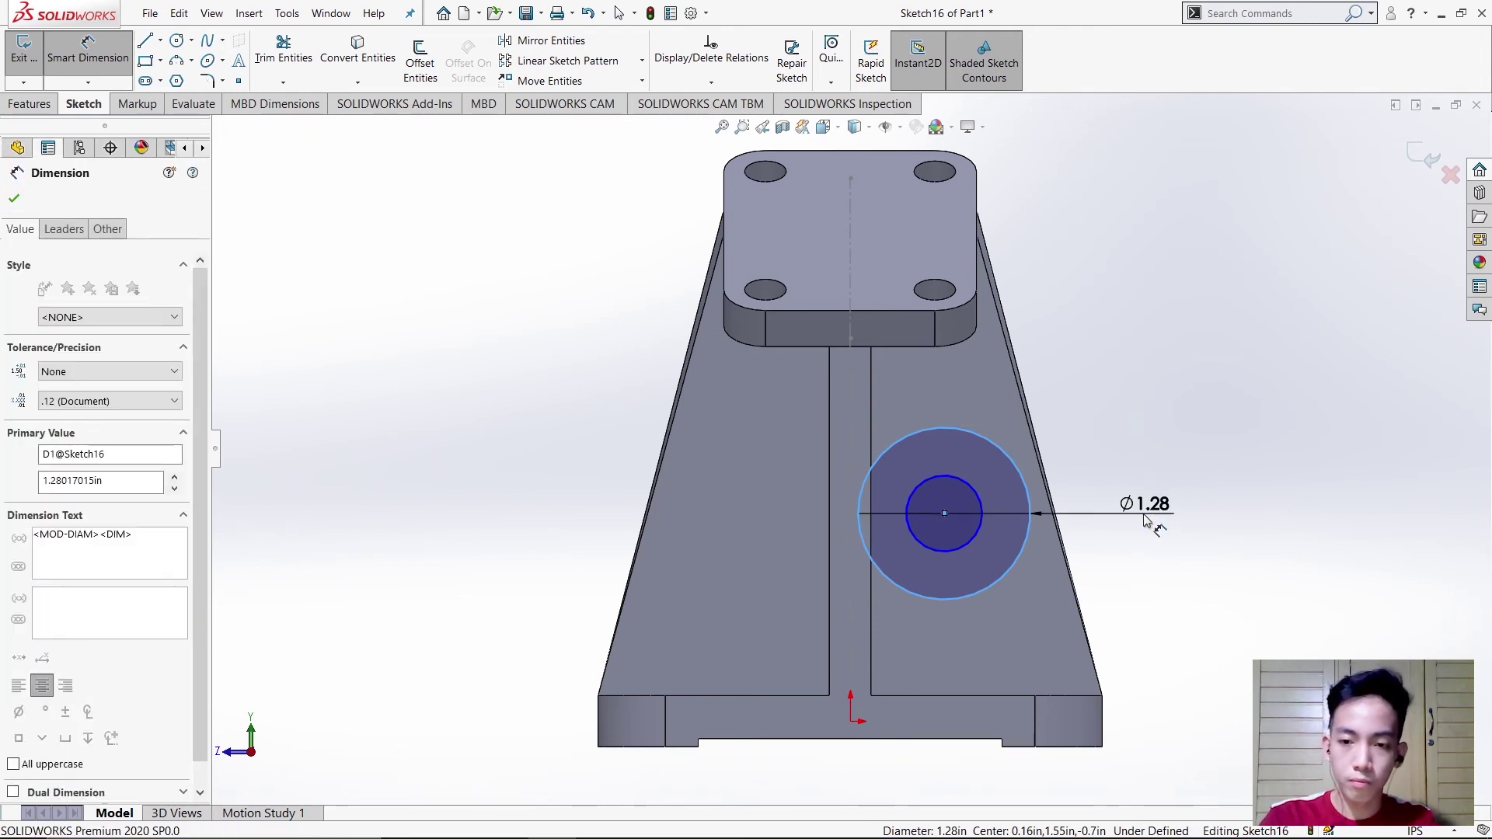
{"action": "type", "text": "0.75"}
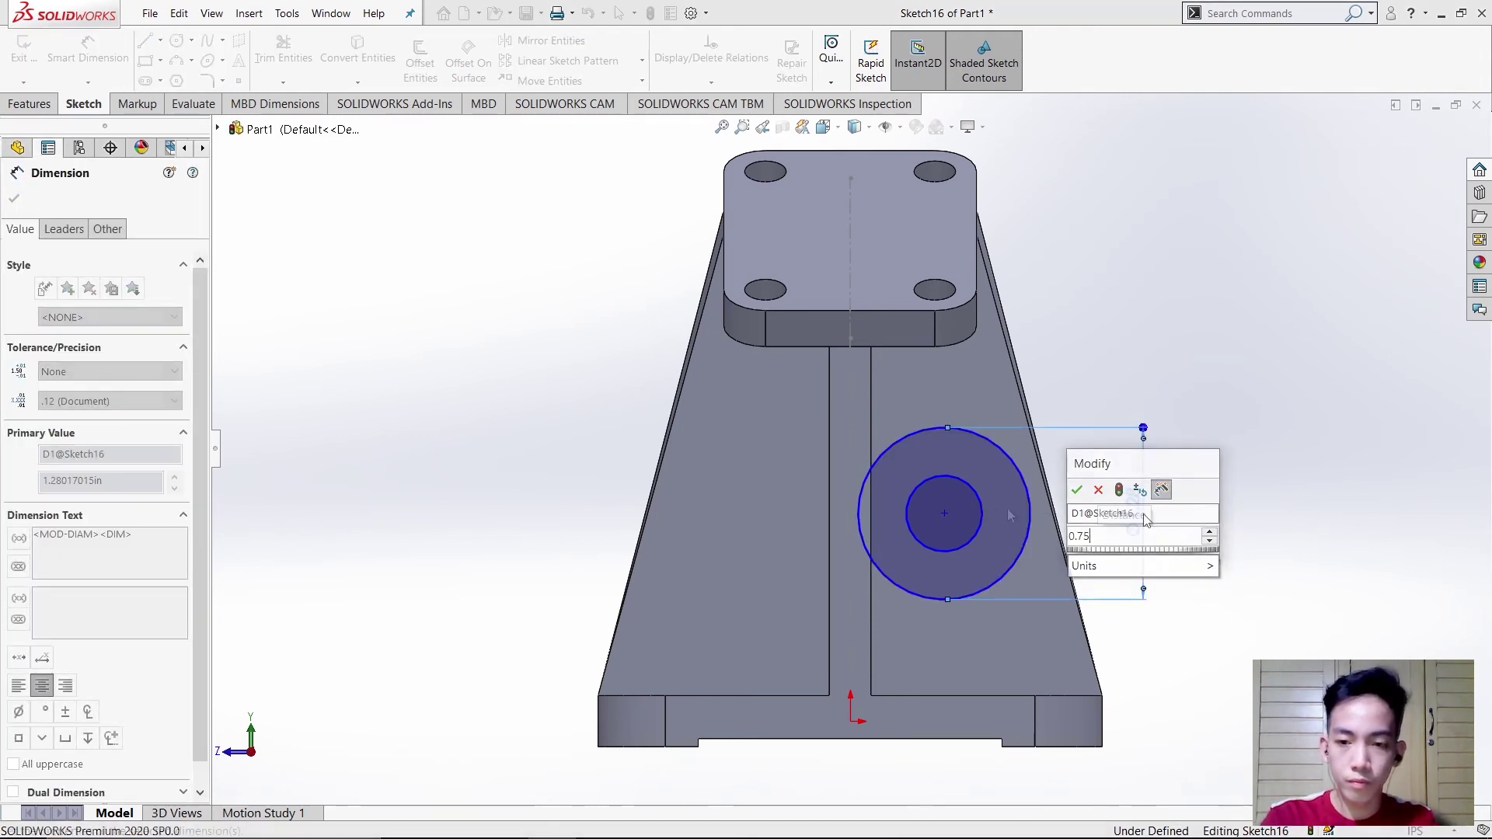
{"action": "key", "text": "Return"}
{"action": "left_click", "coordinate": [981, 507]}
{"action": "left_click", "coordinate": [1104, 524]}
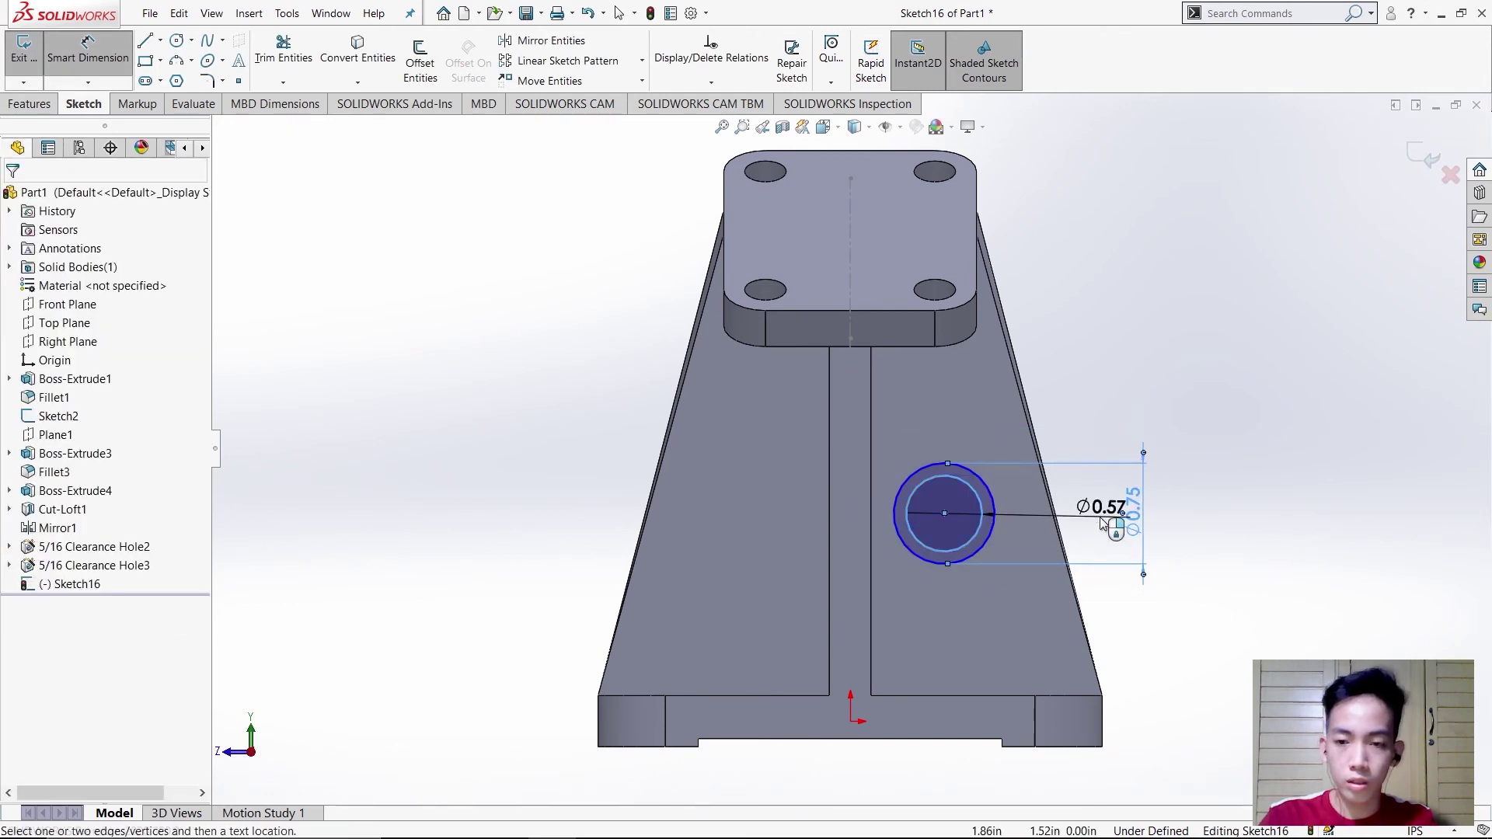
{"action": "type", "text": "0.5"}
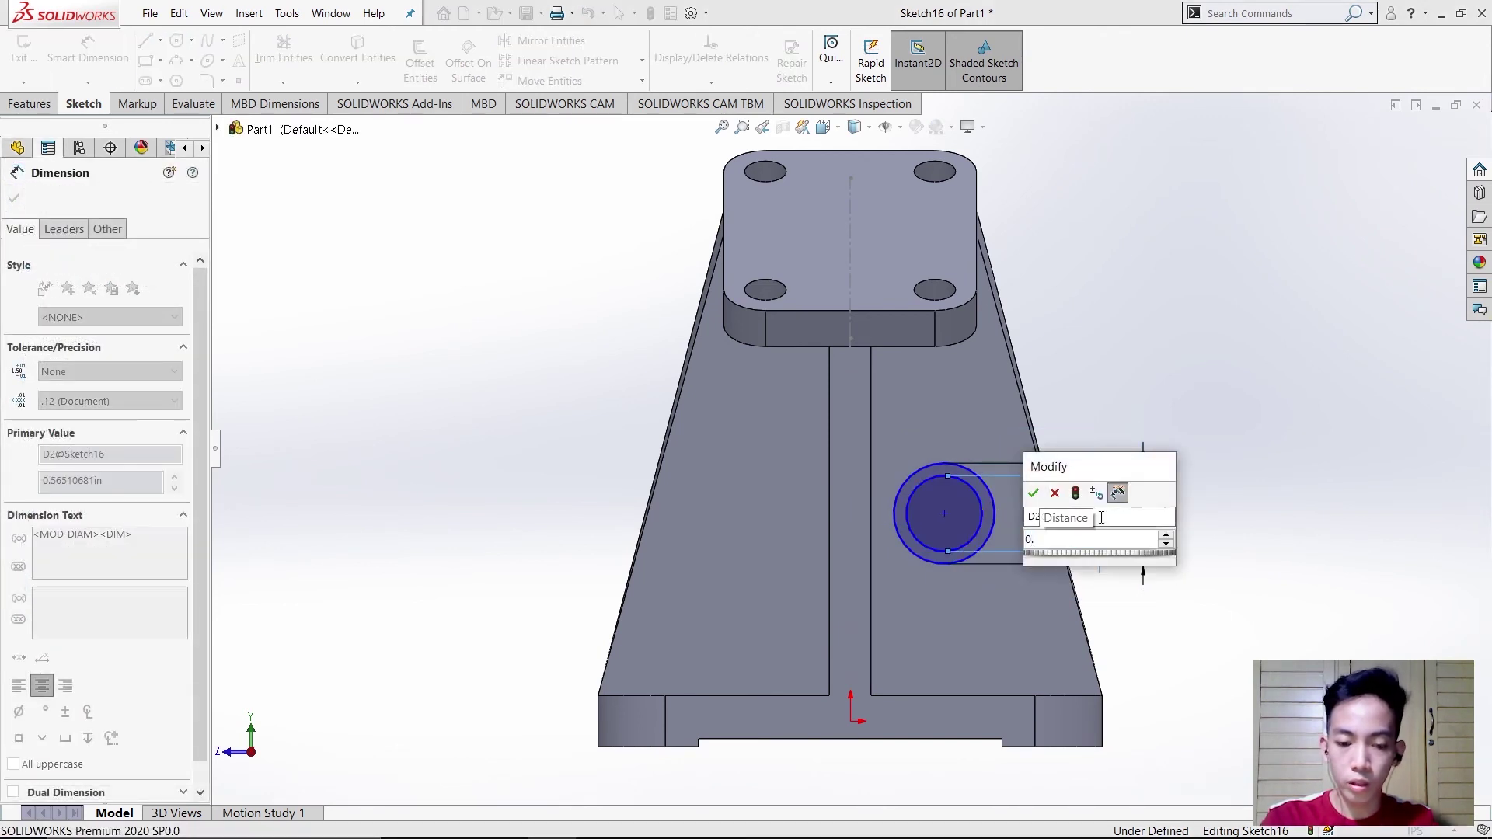
{"action": "key", "text": "Return"}
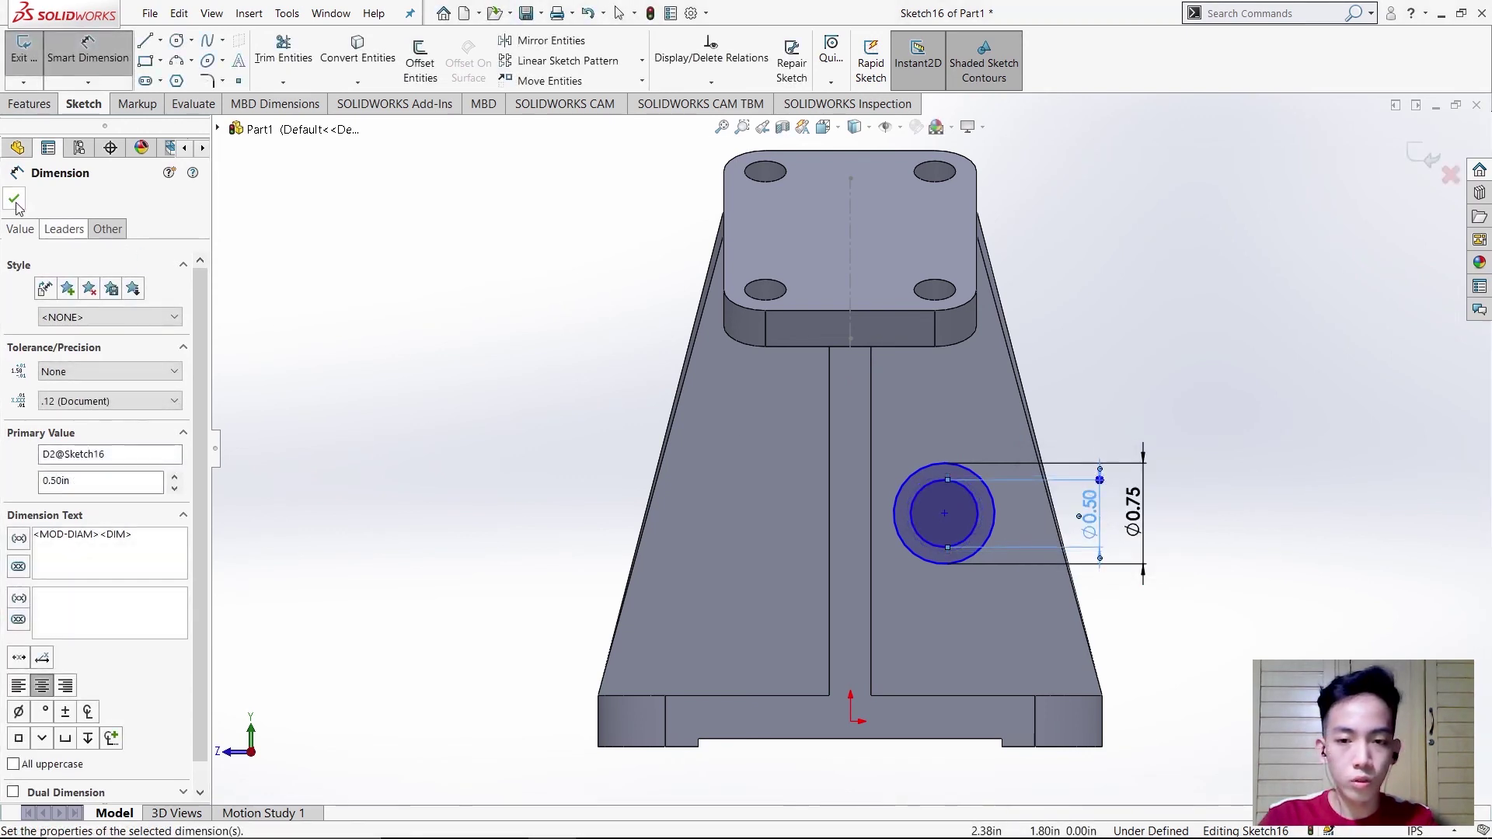
{"action": "left_click", "coordinate": [14, 199]}
Locate the circle centre 1.38 in above the bottom edge and 0.50 in from the origin.
{"action": "left_click", "coordinate": [113, 53]}
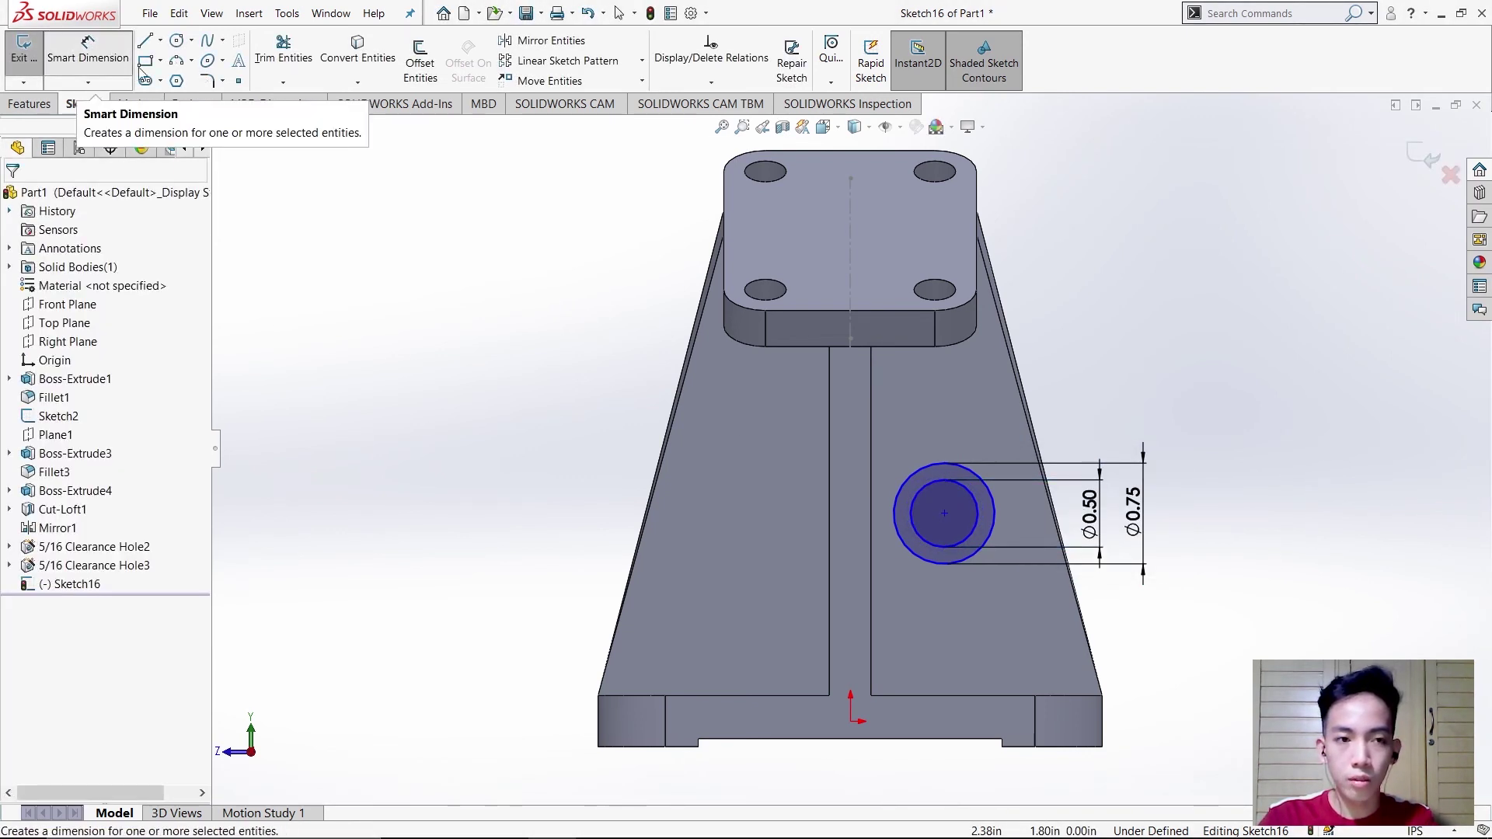
{"action": "left_click", "coordinate": [956, 523]}
{"action": "left_click", "coordinate": [951, 697]}
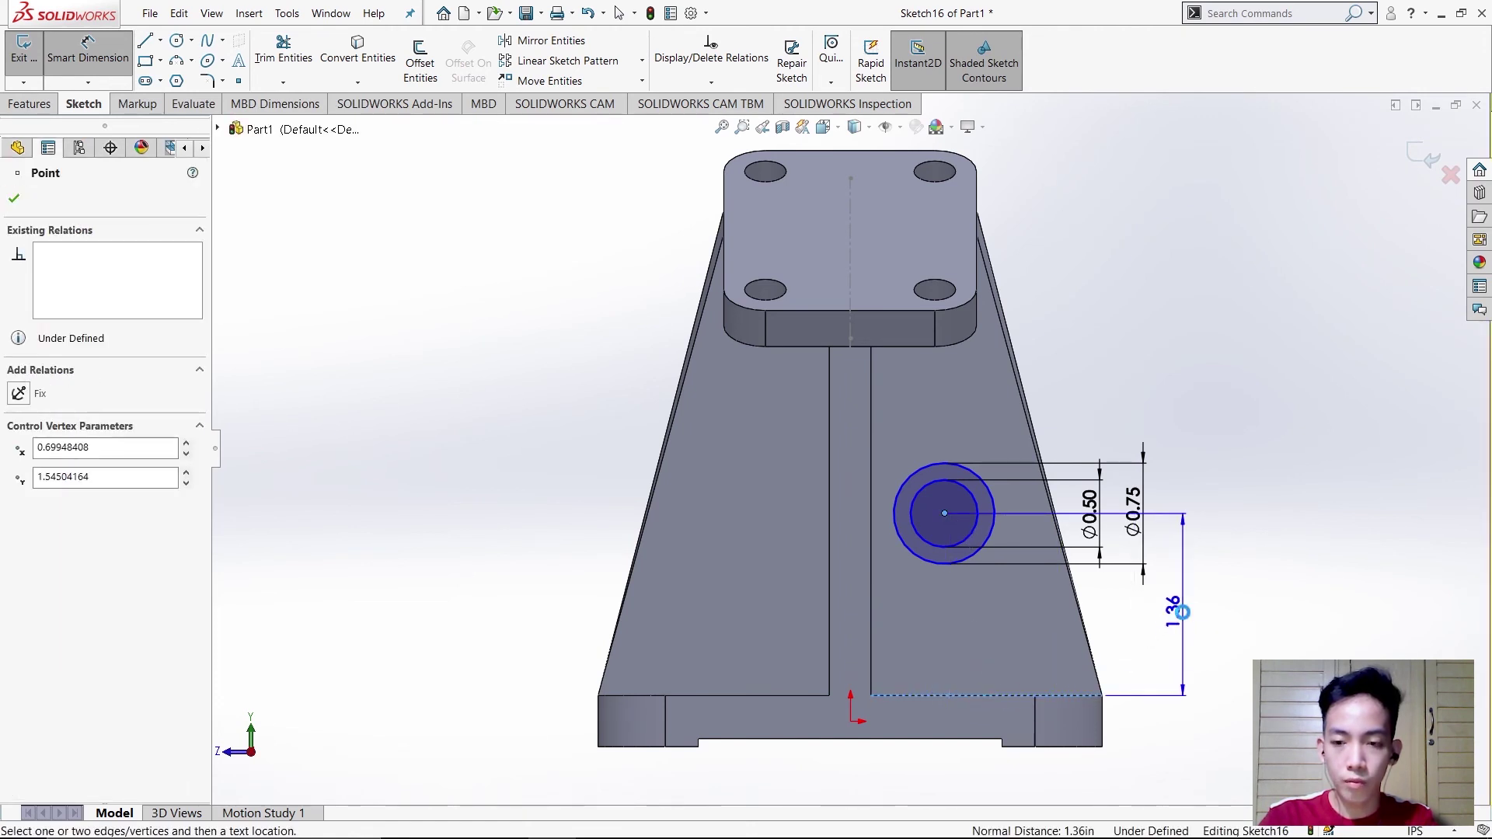
{"action": "left_click", "coordinate": [1183, 614]}
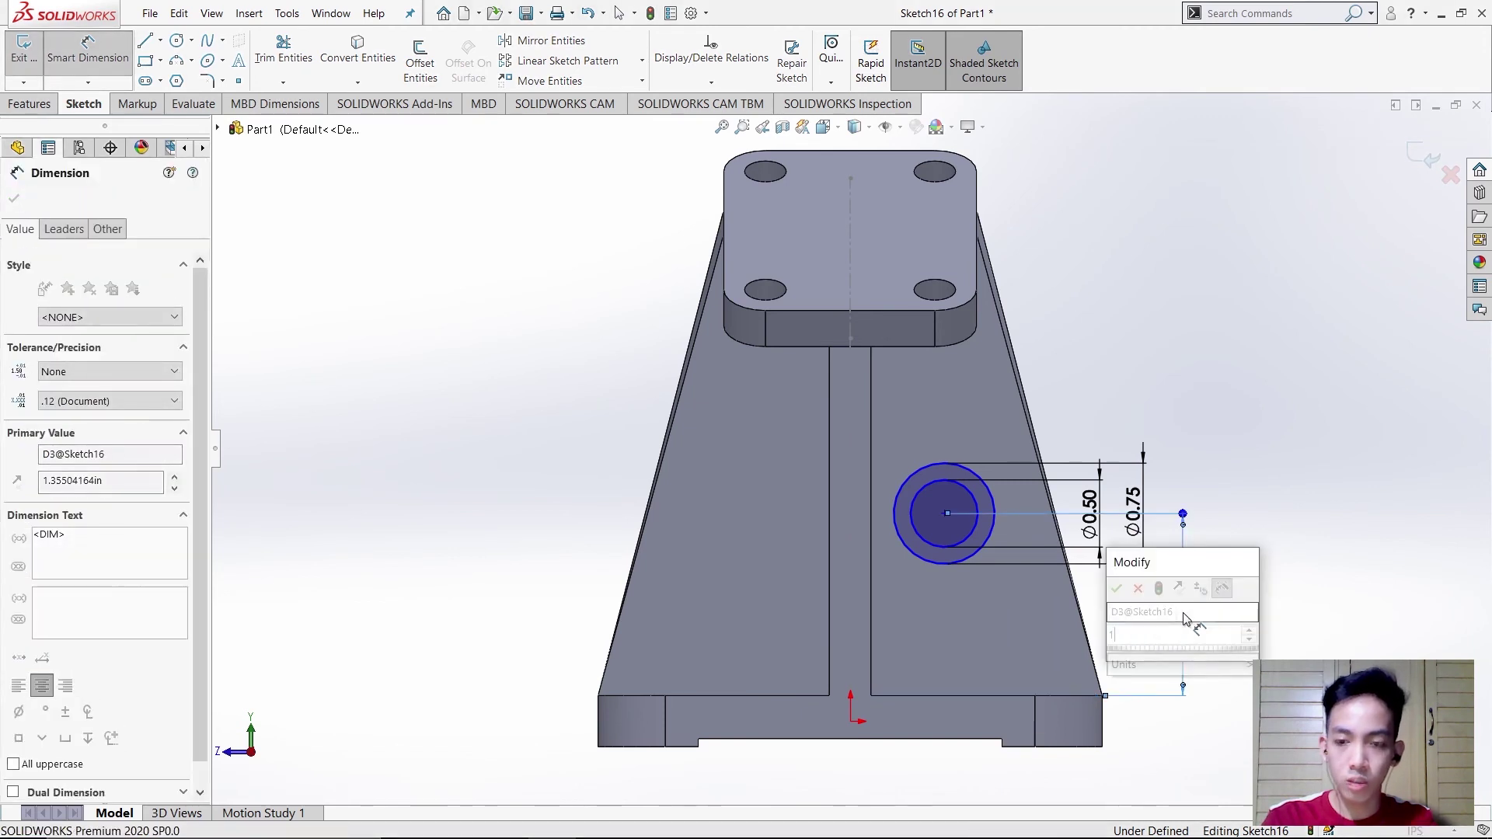
{"action": "type", "text": "1.38"}
{"action": "key", "text": "Return"}
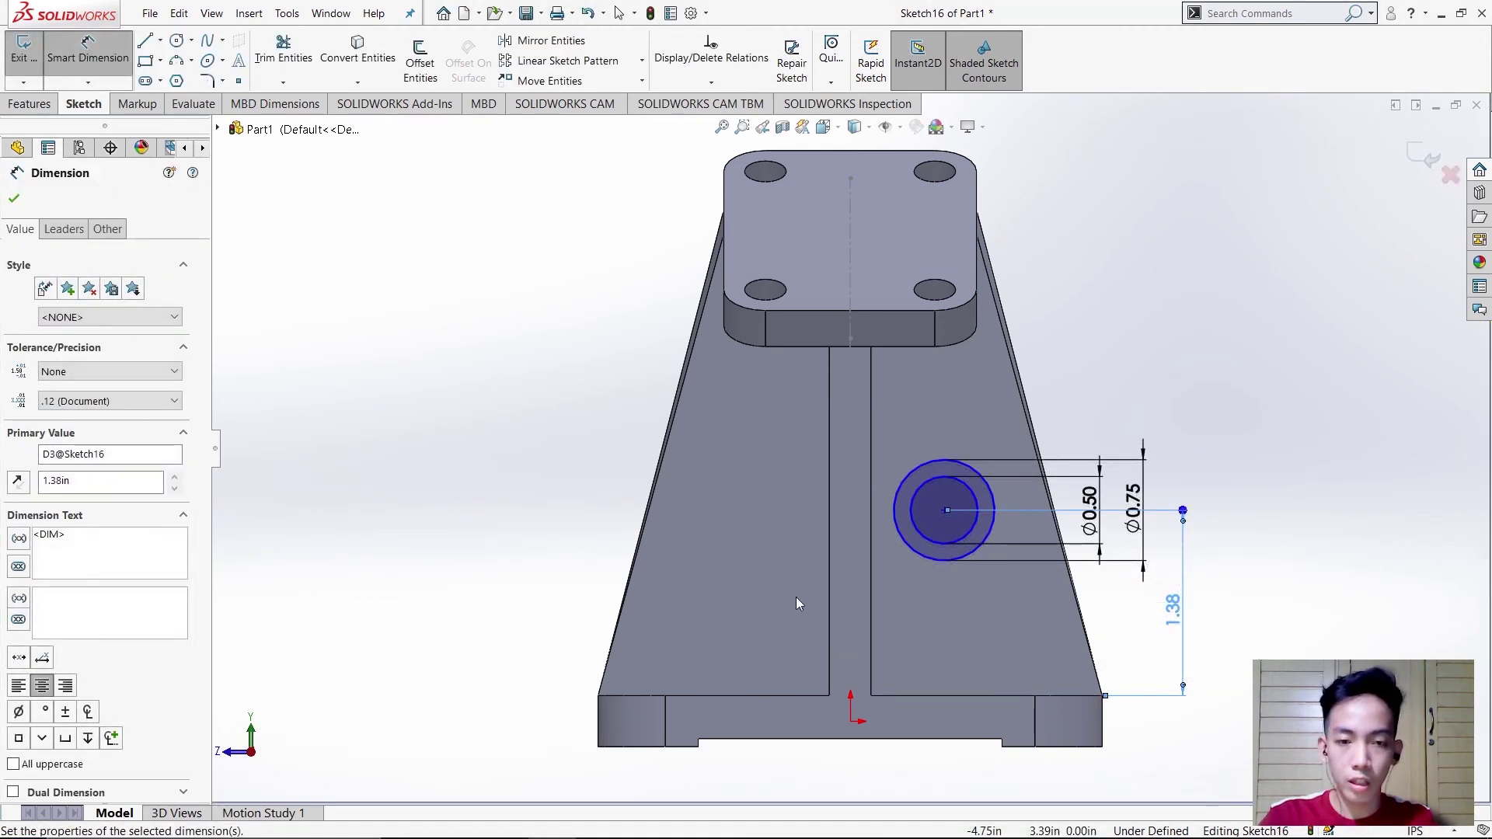
{"action": "left_click", "coordinate": [851, 722]}
{"action": "left_click", "coordinate": [947, 511]}
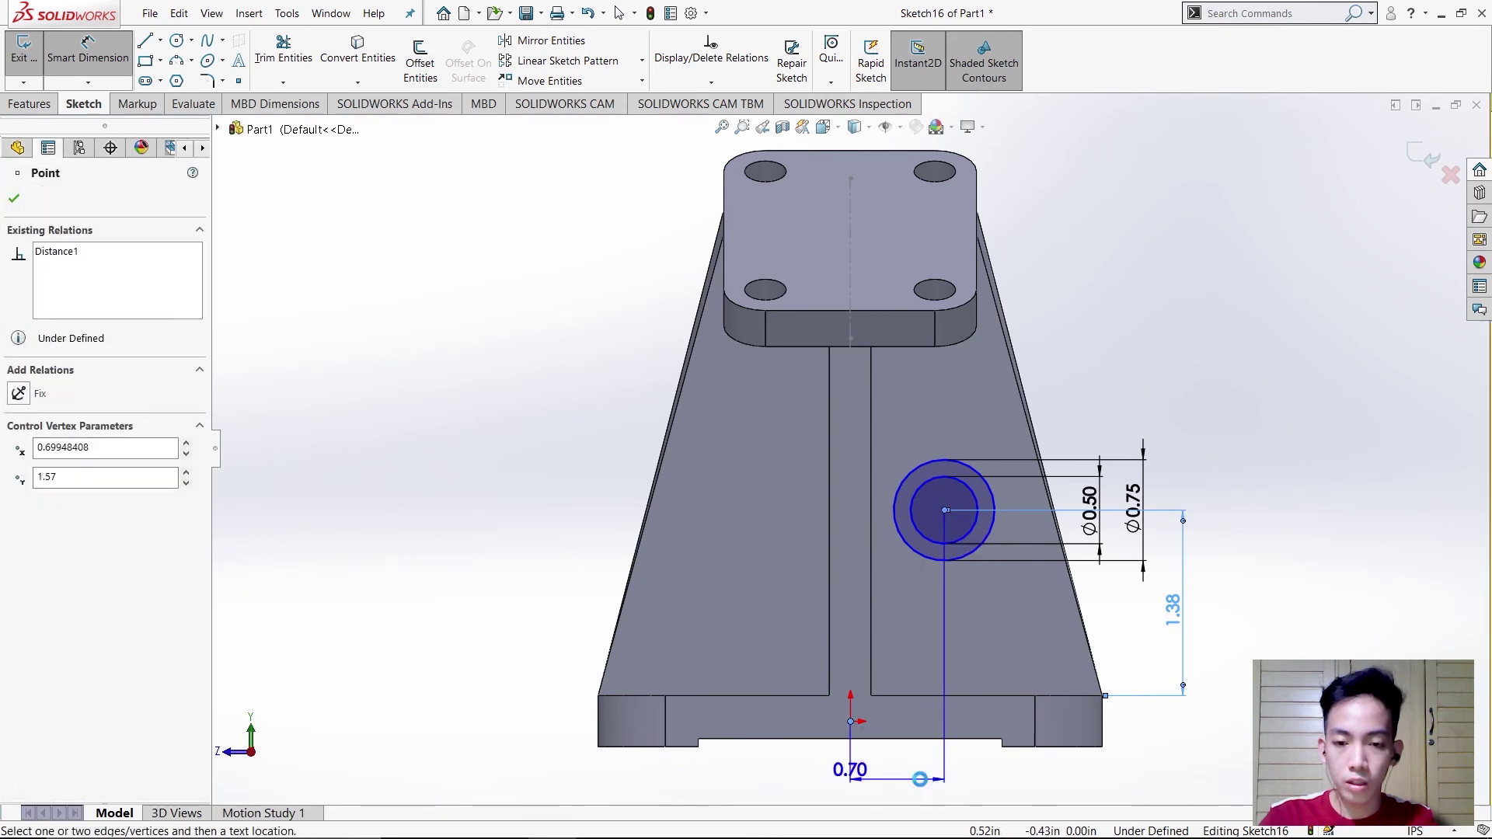
{"action": "left_click", "coordinate": [920, 780]}
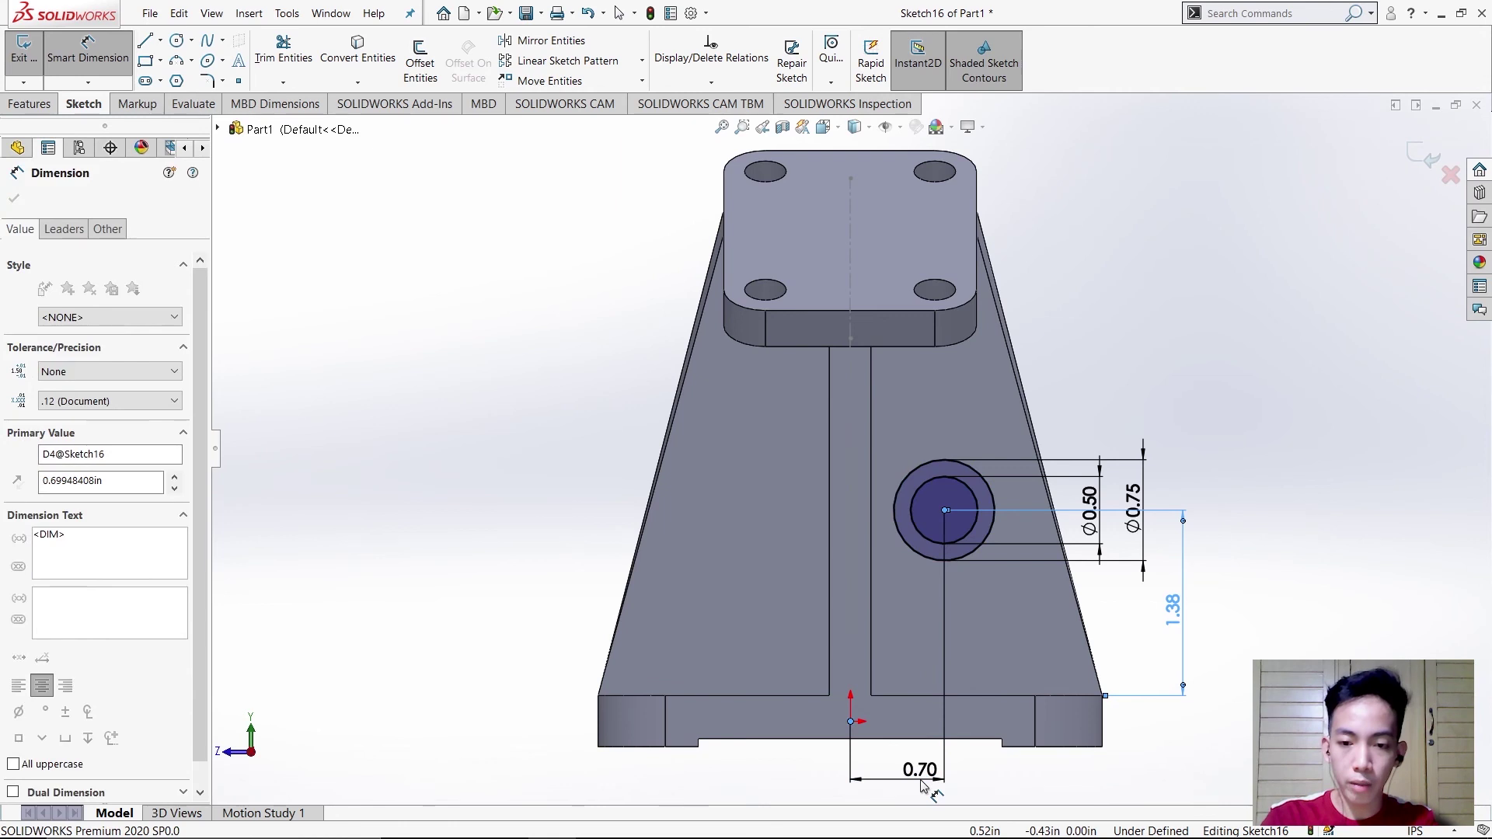
{"action": "type", "text": "0.50in"}
{"action": "key", "text": "Return"}
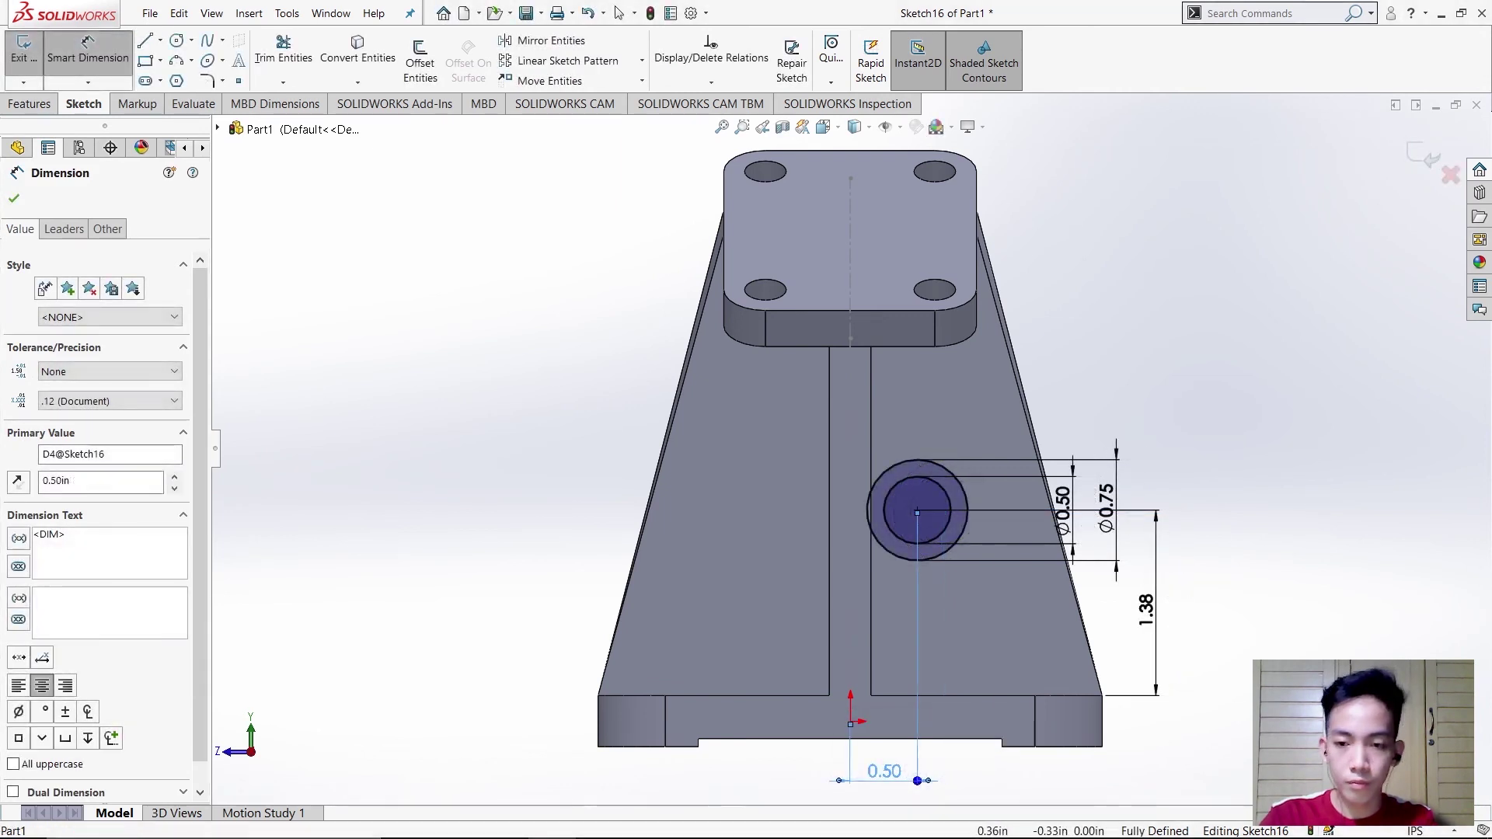
{"action": "left_click", "coordinate": [14, 198]}
{"action": "key", "text": "Escape"}
{"action": "middle_click_drag", "start_coordinate": [532, 412], "coordinate": [1222, 523]}
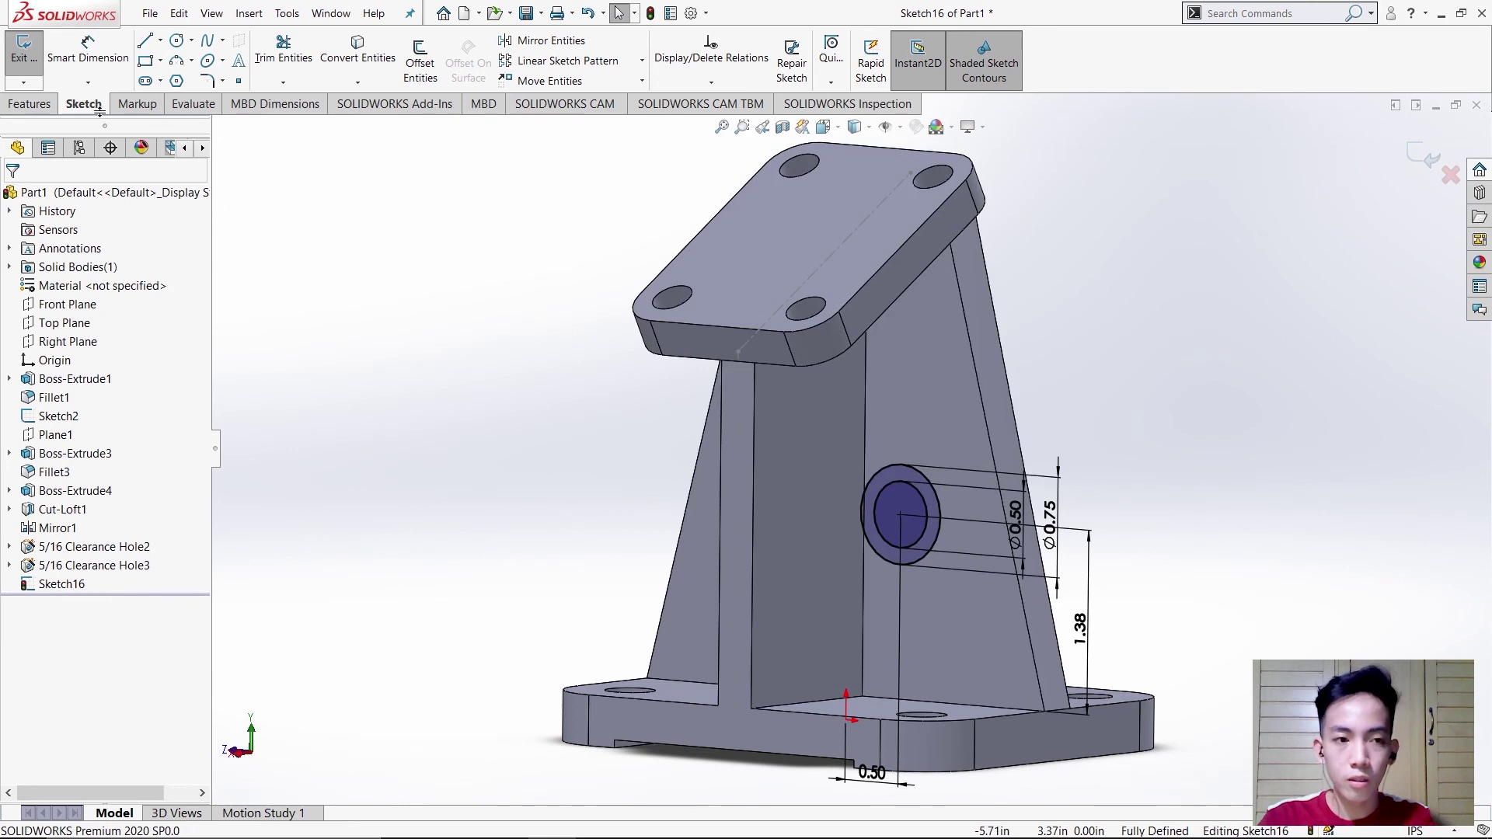
Start an Extruded Boss/Base from an offset of 0.59 in off the sketch plane.
{"action": "left_click", "coordinate": [28, 103]}
{"action": "left_click", "coordinate": [31, 59]}
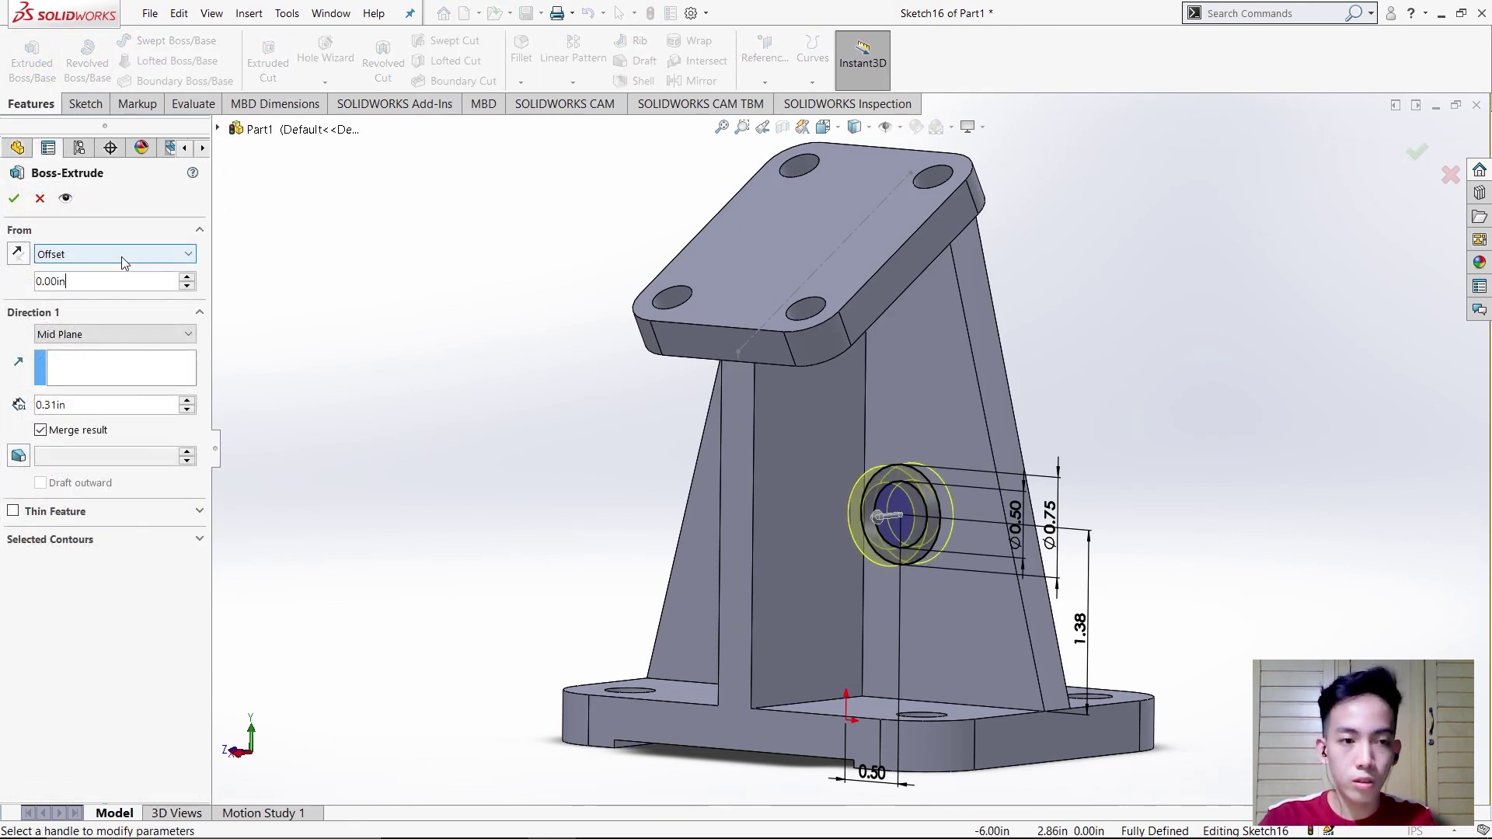
{"action": "left_click", "coordinate": [121, 254]}
{"action": "left_click", "coordinate": [81, 312]}
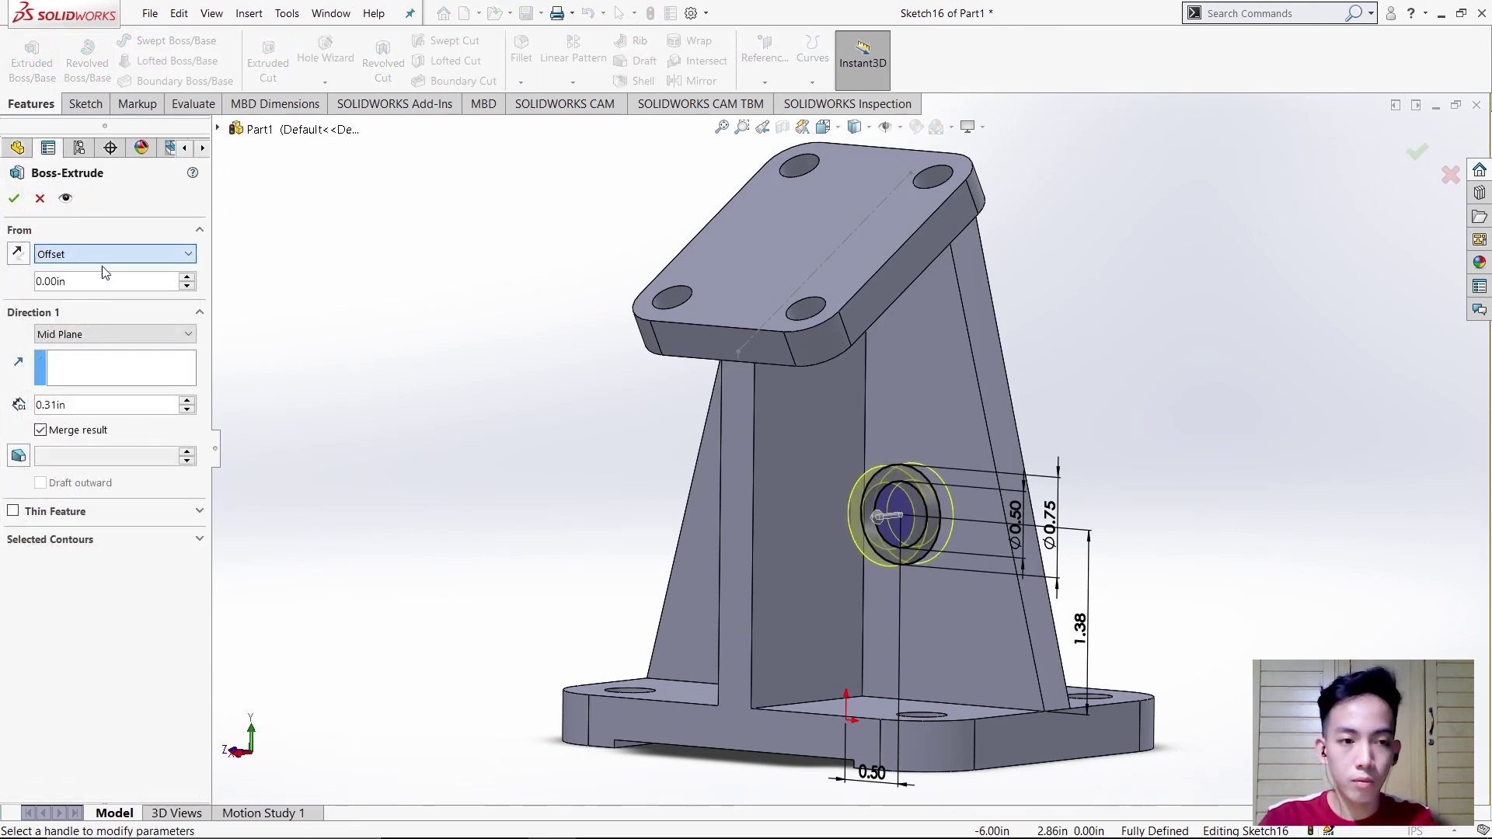
{"action": "type", "text": ".59"}
{"action": "mouse_move", "coordinate": [86, 303]}
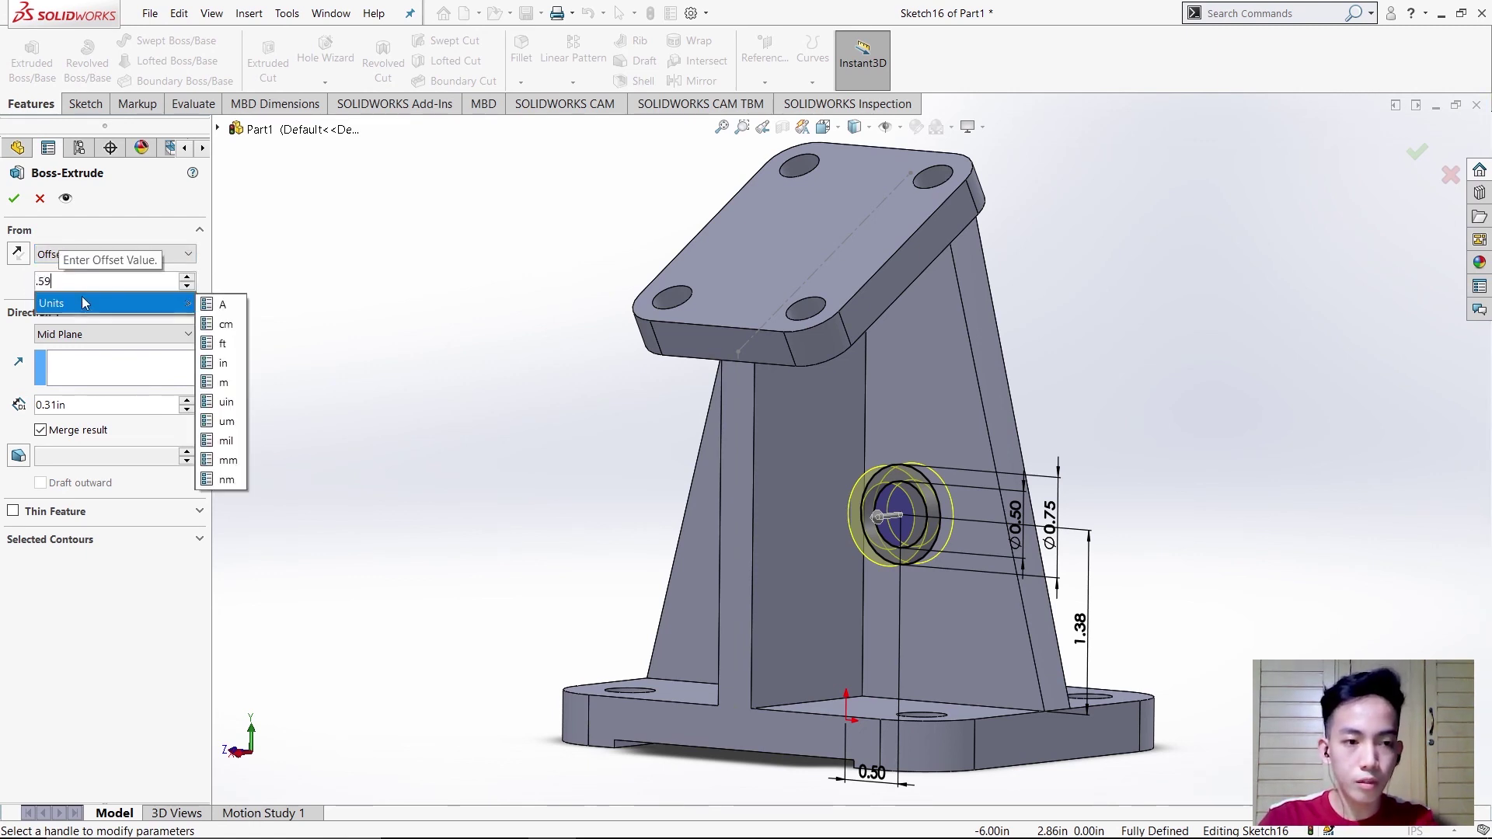
{"action": "key", "text": "Return"}
{"action": "type", "text": "1.38"}
{"action": "key", "text": "Return"}
Extrude Blind 1.38 in in the reversed direction using both circle regions, and confirm.
{"action": "left_click", "coordinate": [86, 336]}
{"action": "left_click", "coordinate": [41, 350]}
{"action": "left_click", "coordinate": [18, 336]}
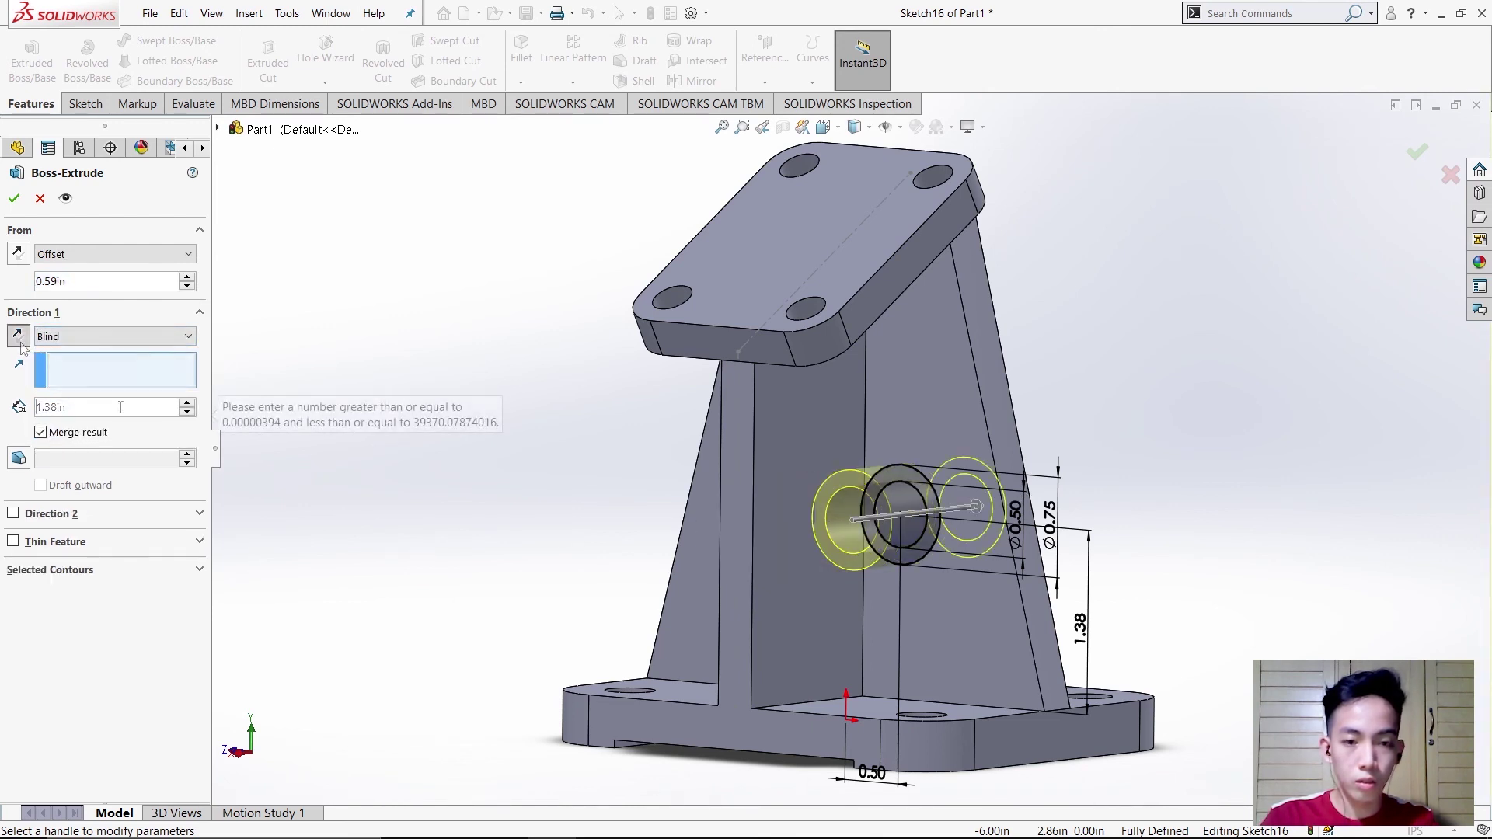
{"action": "left_click", "coordinate": [121, 407]}
{"action": "type", "text": "1.38"}
{"action": "key", "text": "Return"}
{"action": "left_click", "coordinate": [97, 571]}
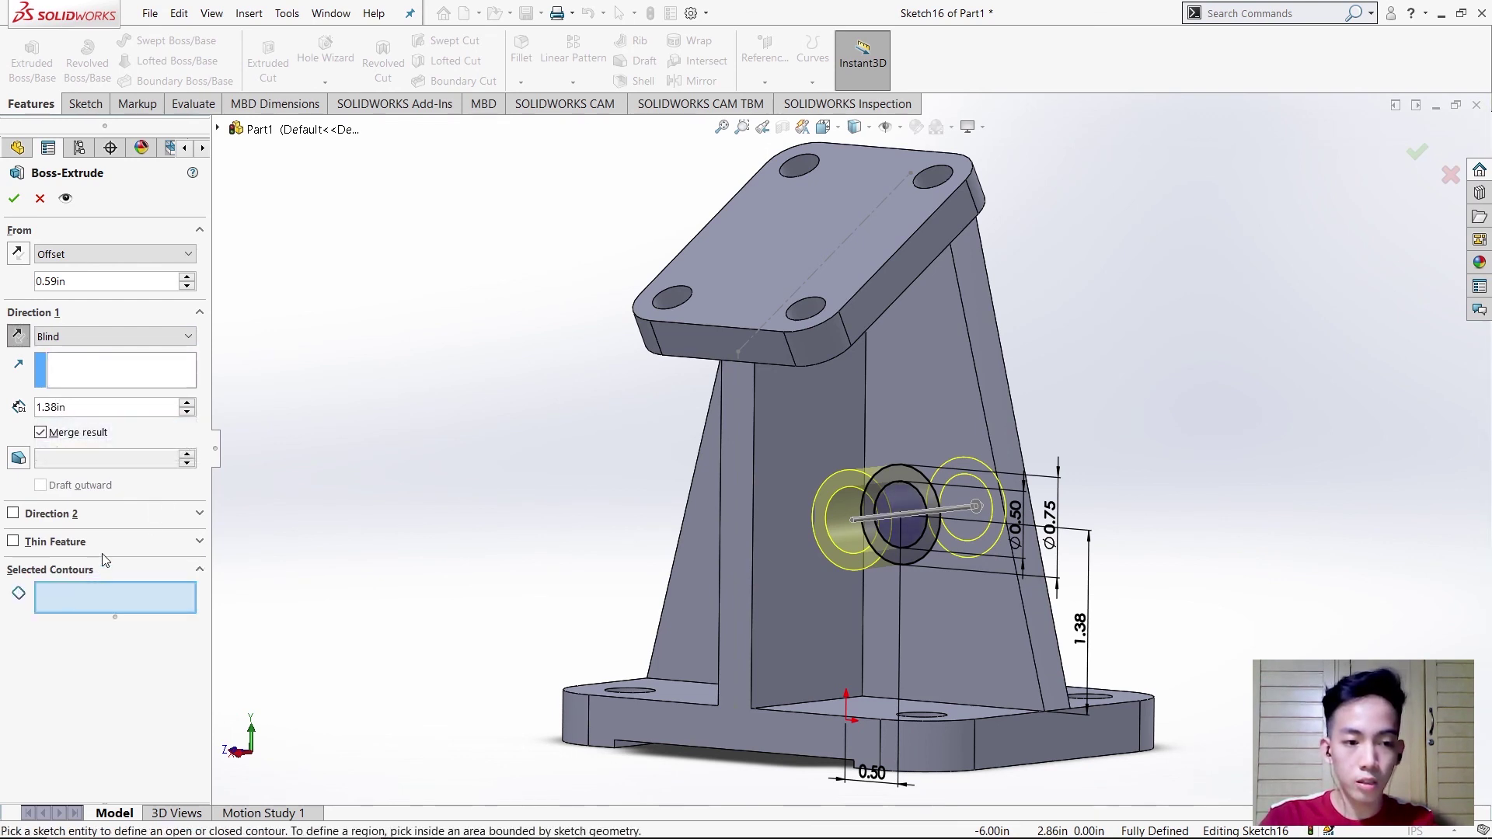
{"action": "scroll", "coordinate": [917, 509], "scroll_direction": "down", "scroll_amount": 5}
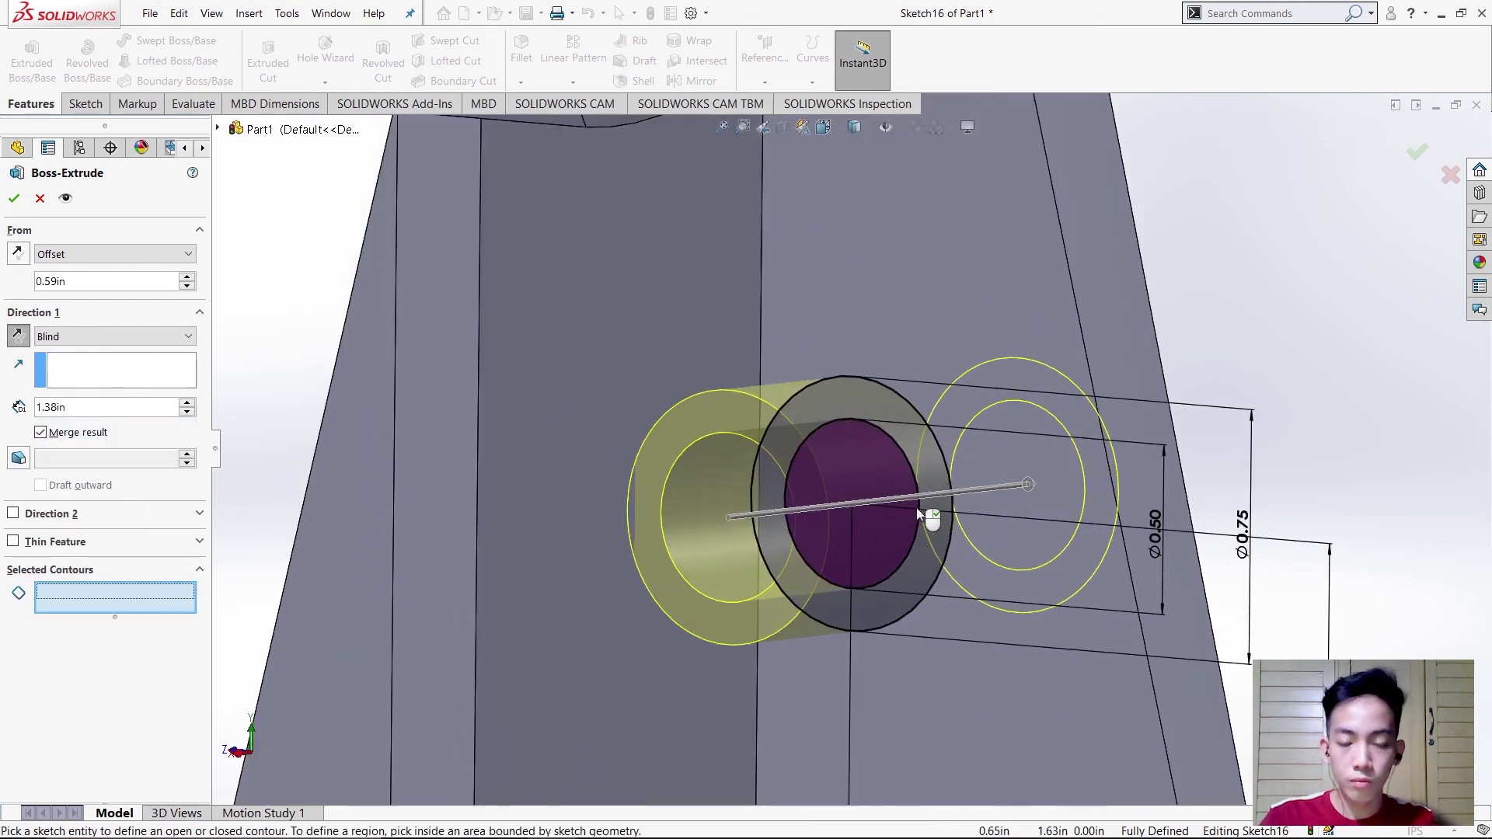
{"action": "left_click", "coordinate": [882, 471]}
{"action": "left_click", "coordinate": [869, 400]}
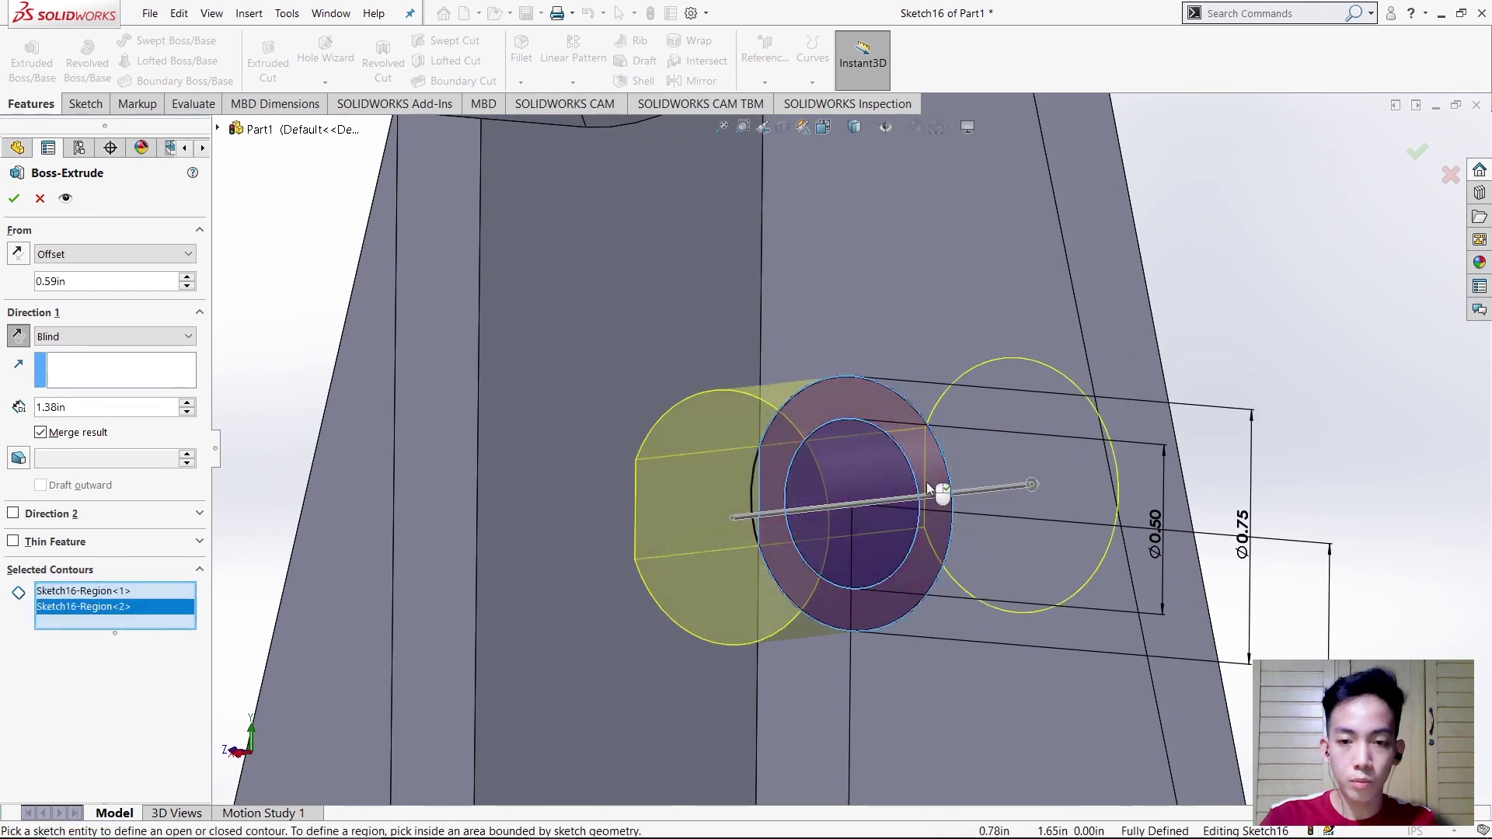
{"action": "left_click", "coordinate": [14, 199]}
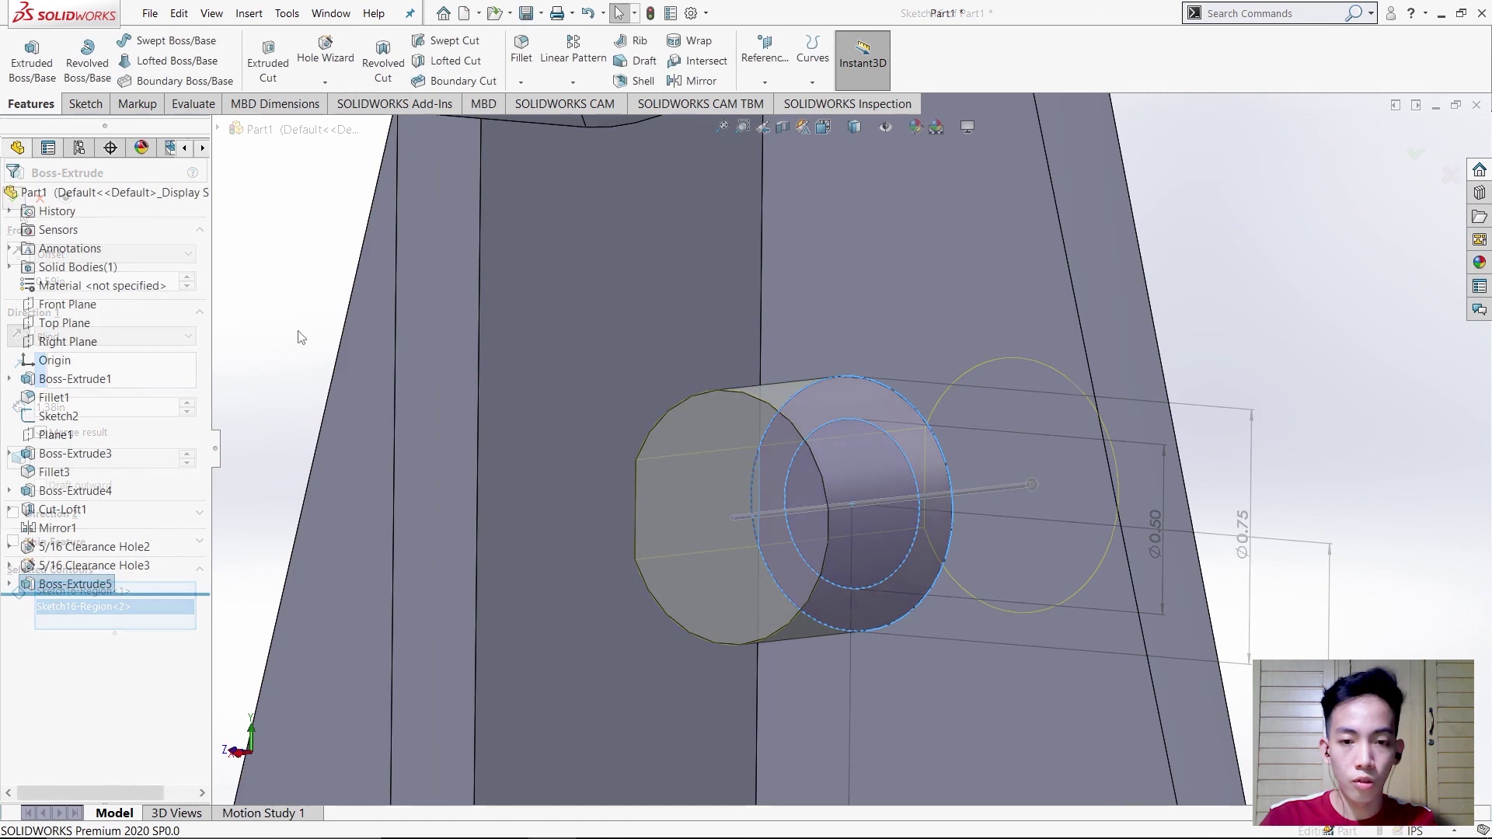
Start an Extruded Cut from Sketch16 set to Through All - Both.
{"action": "key", "text": "f"}
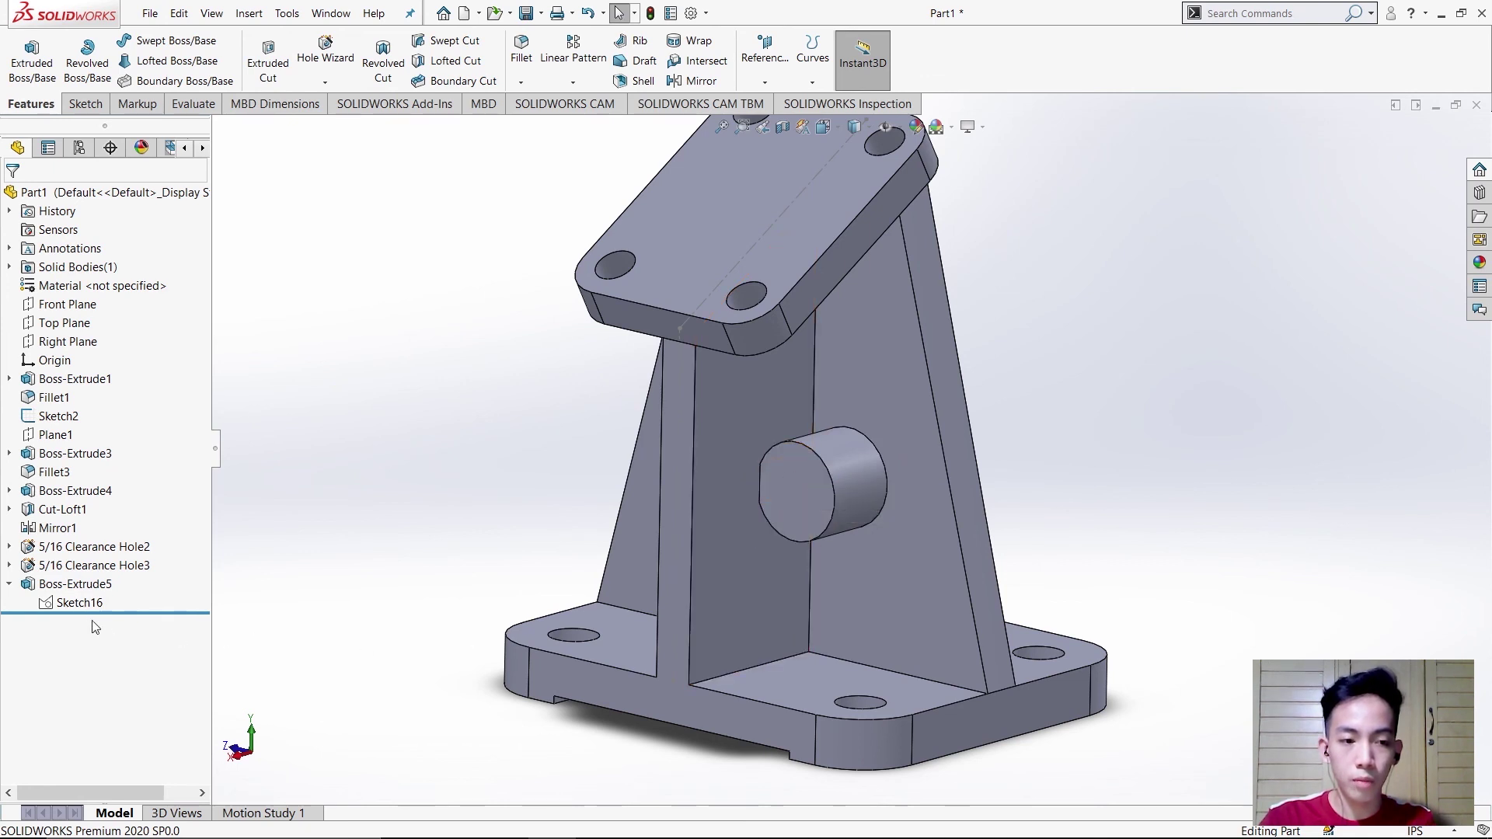
{"action": "left_click", "coordinate": [71, 604]}
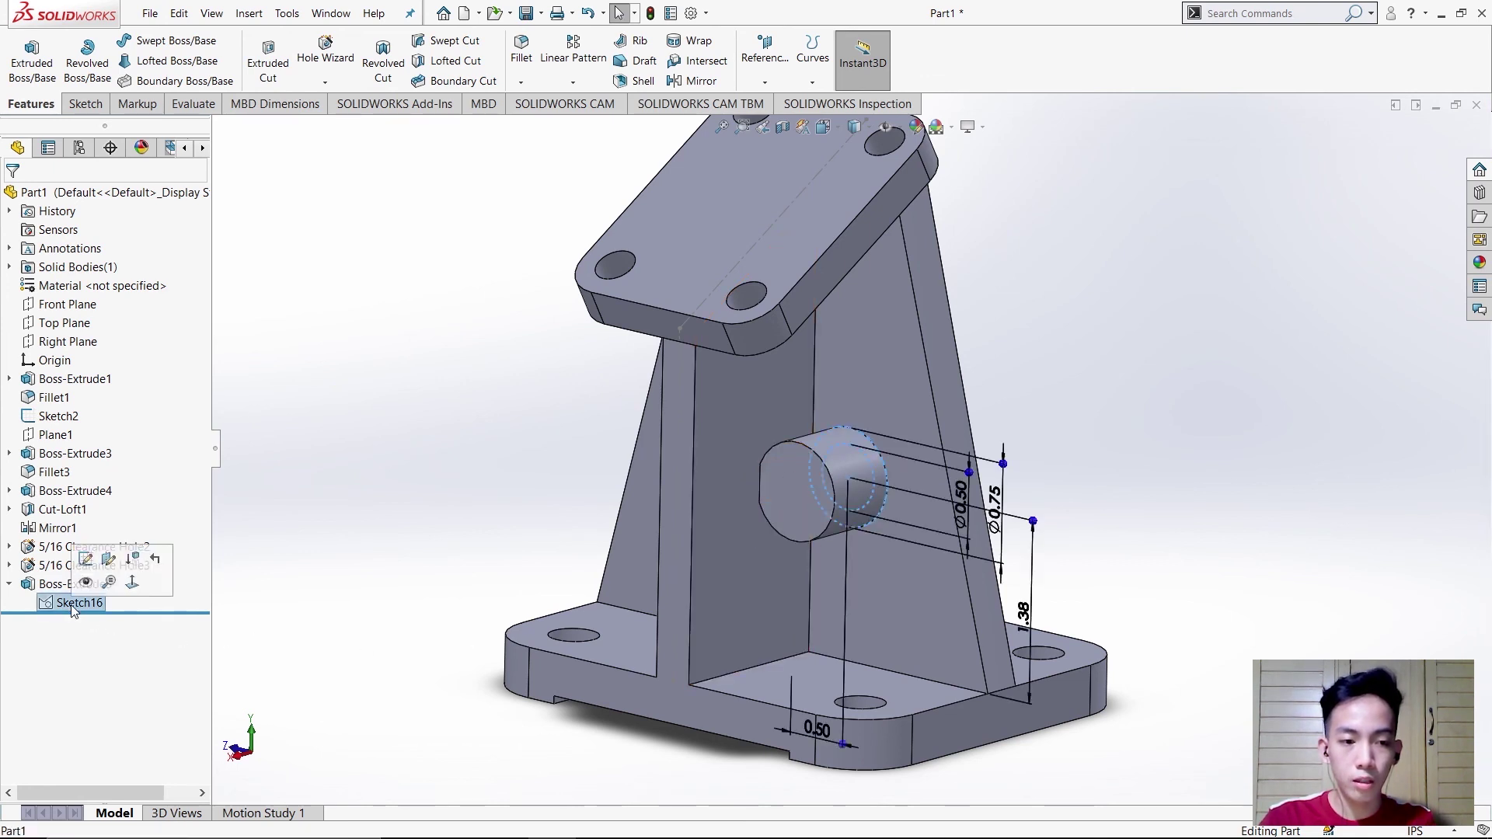
{"action": "left_click", "coordinate": [268, 61]}
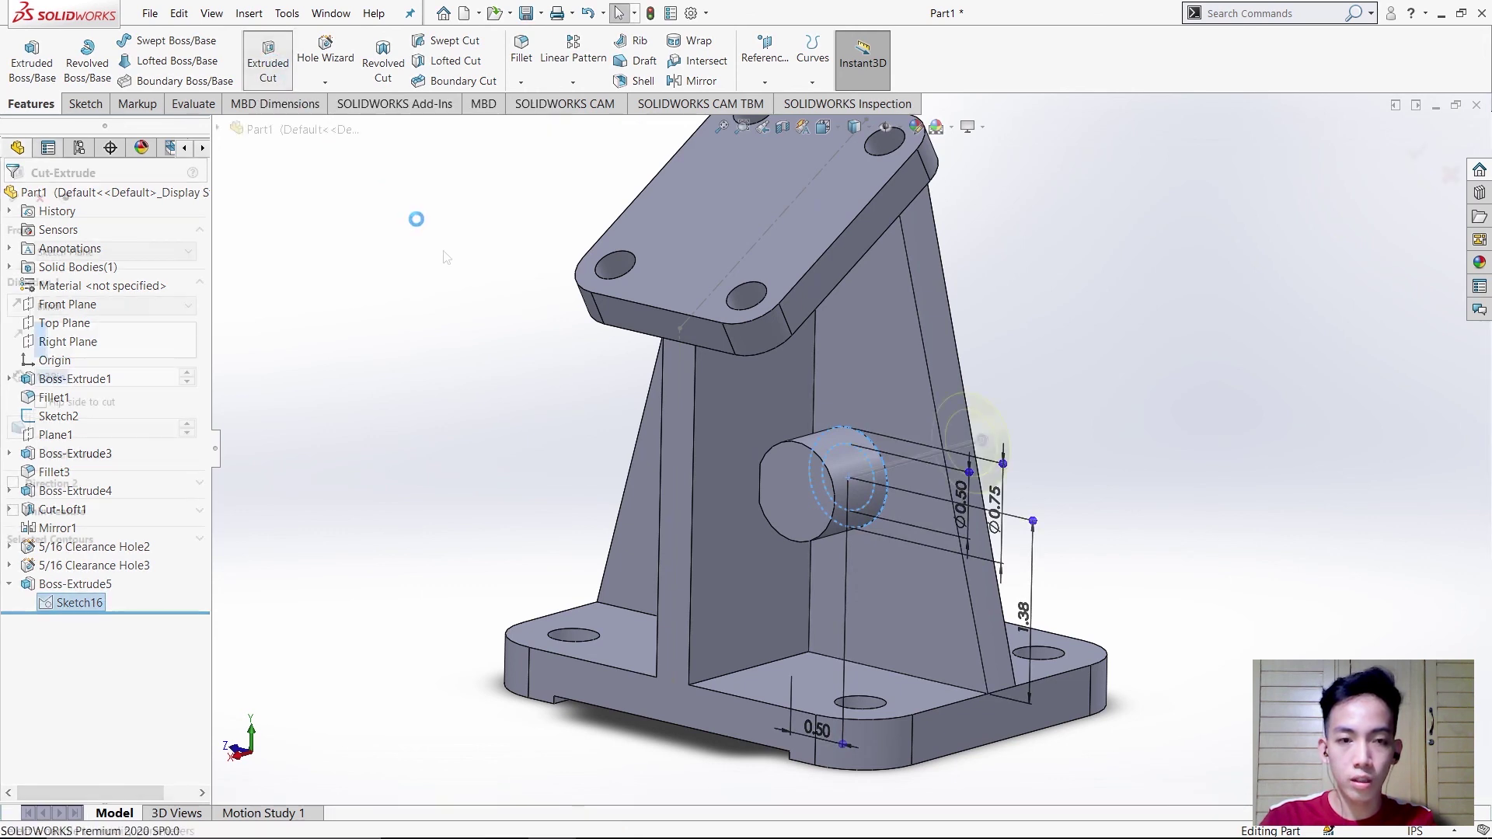
{"action": "left_click", "coordinate": [104, 310]}
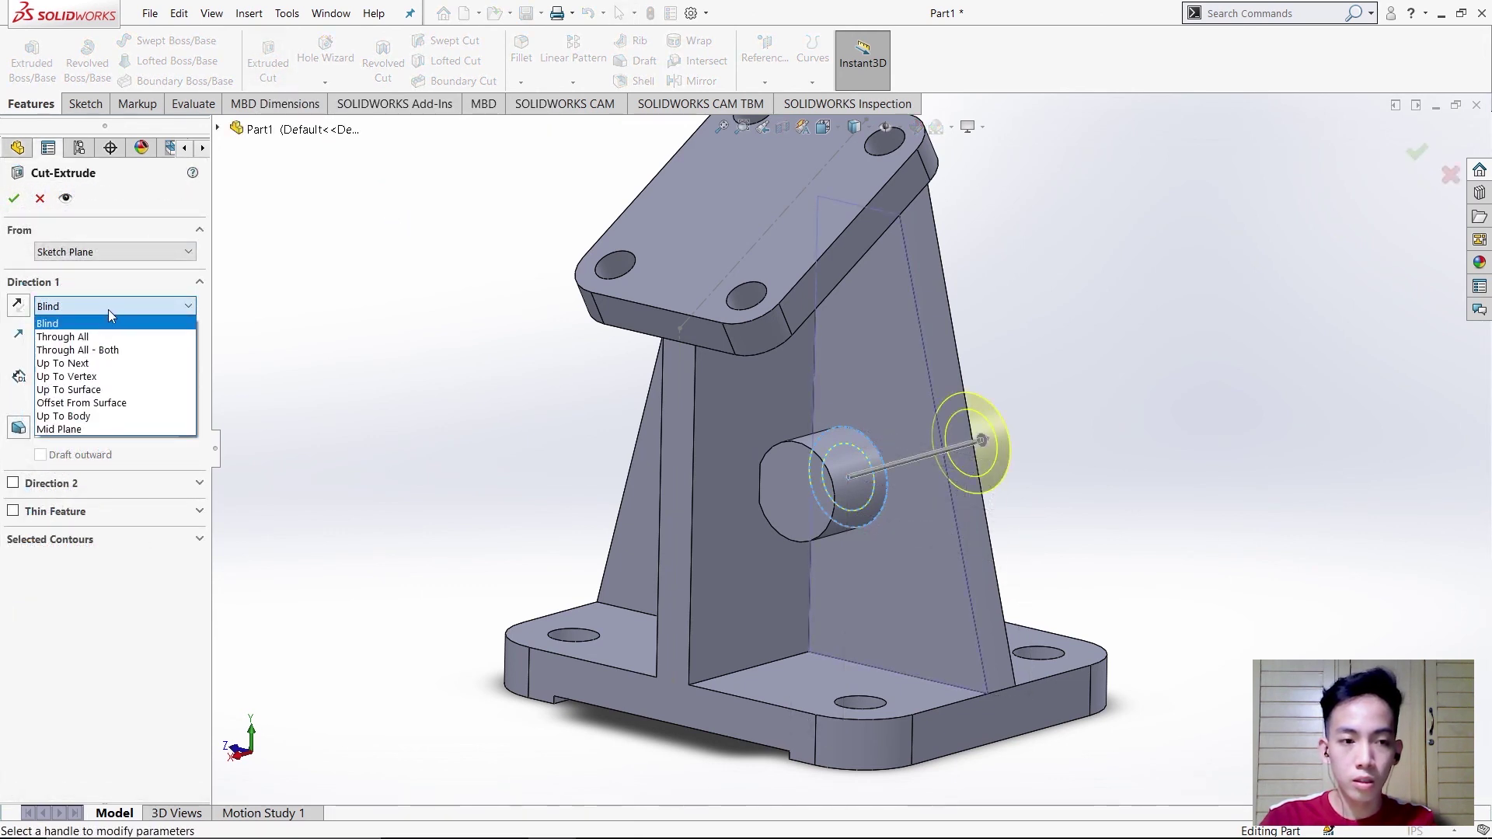
{"action": "left_click", "coordinate": [109, 350]}
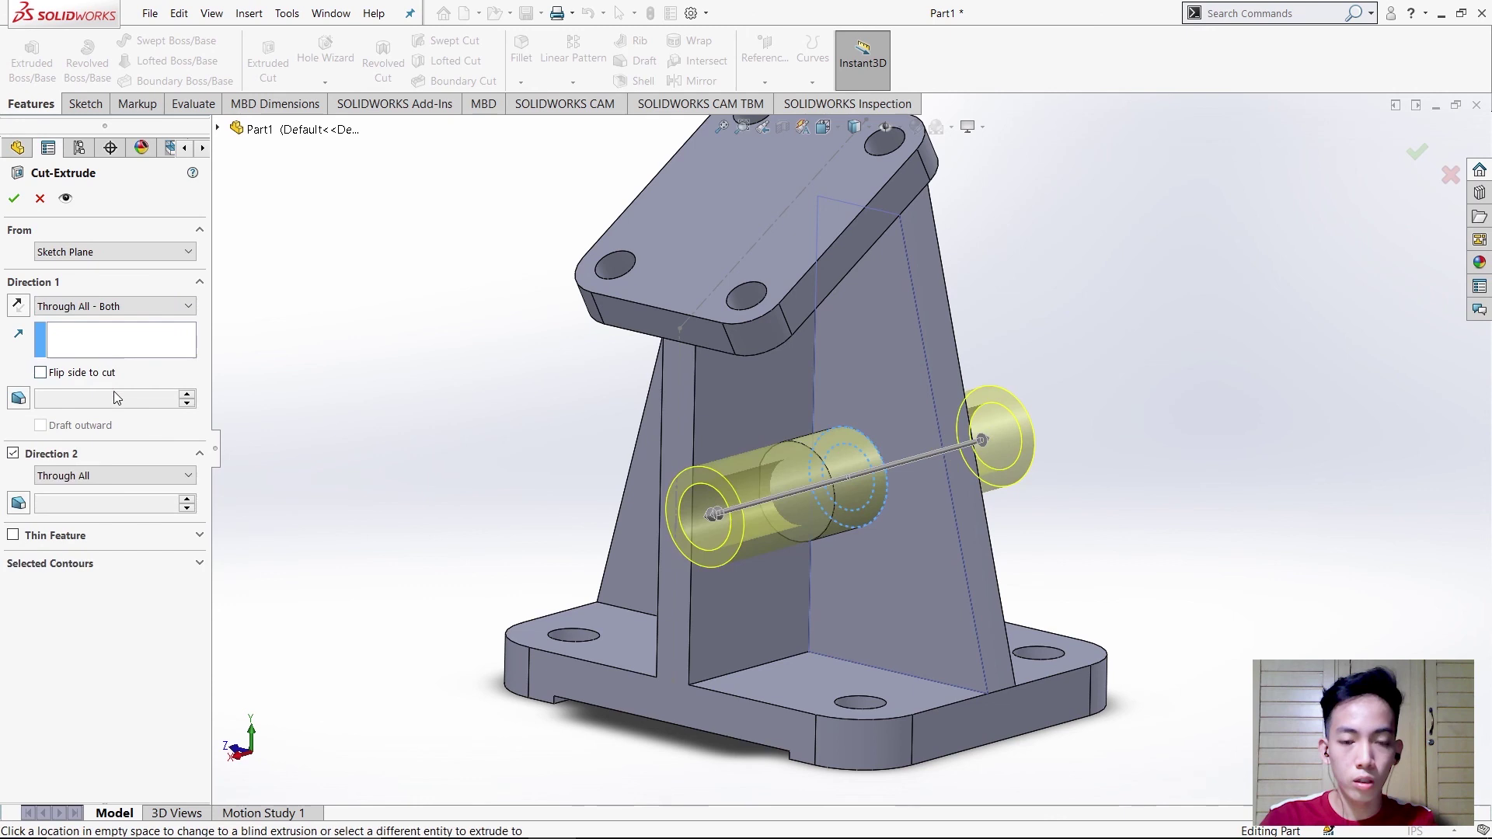
Restrict the cut to the inner Ø0.50 circle only, creating Cut-Extrude1.
{"action": "left_click", "coordinate": [93, 566]}
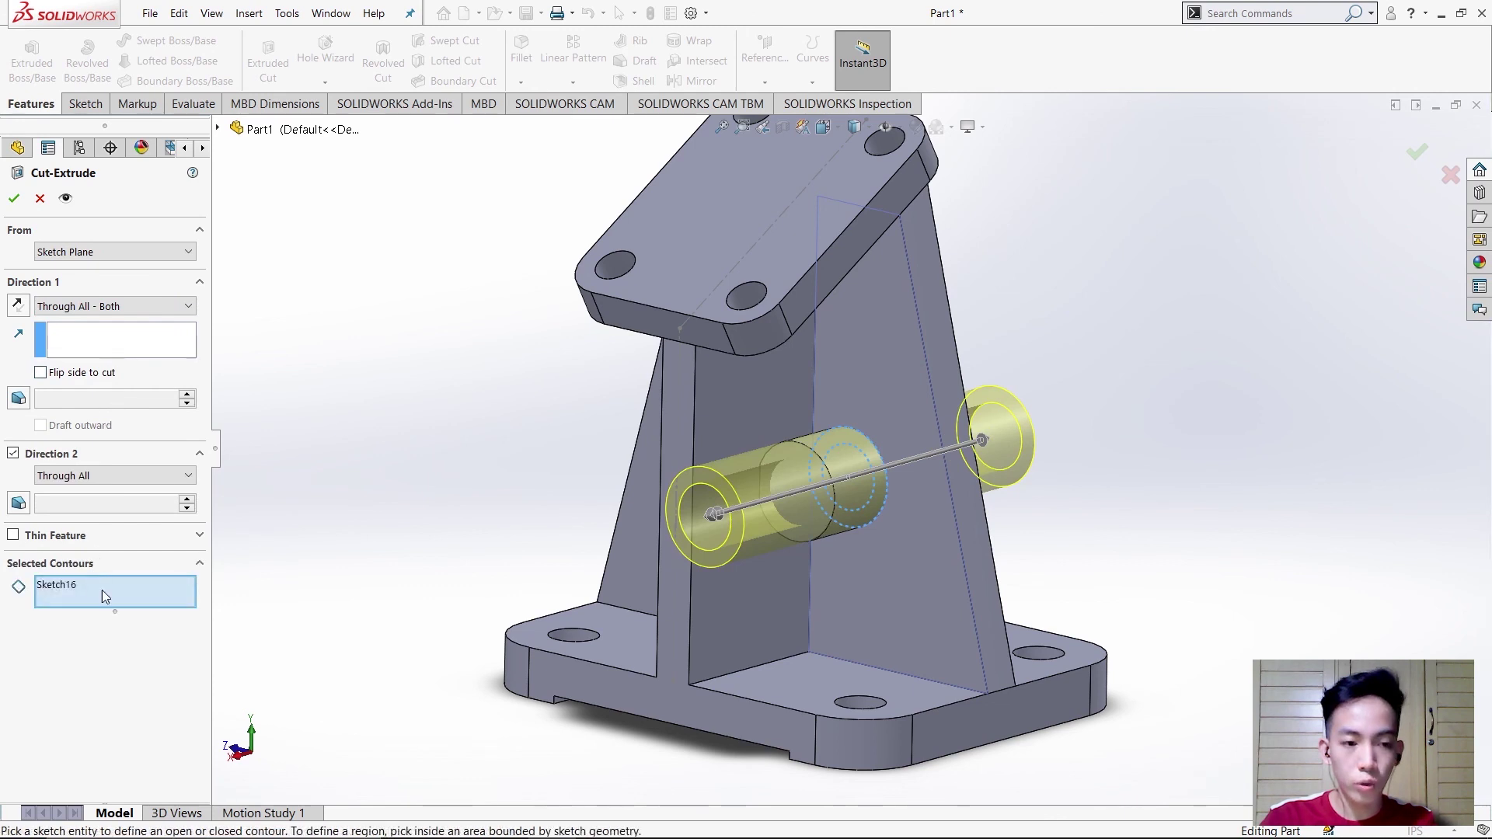
{"action": "left_click", "coordinate": [102, 591]}
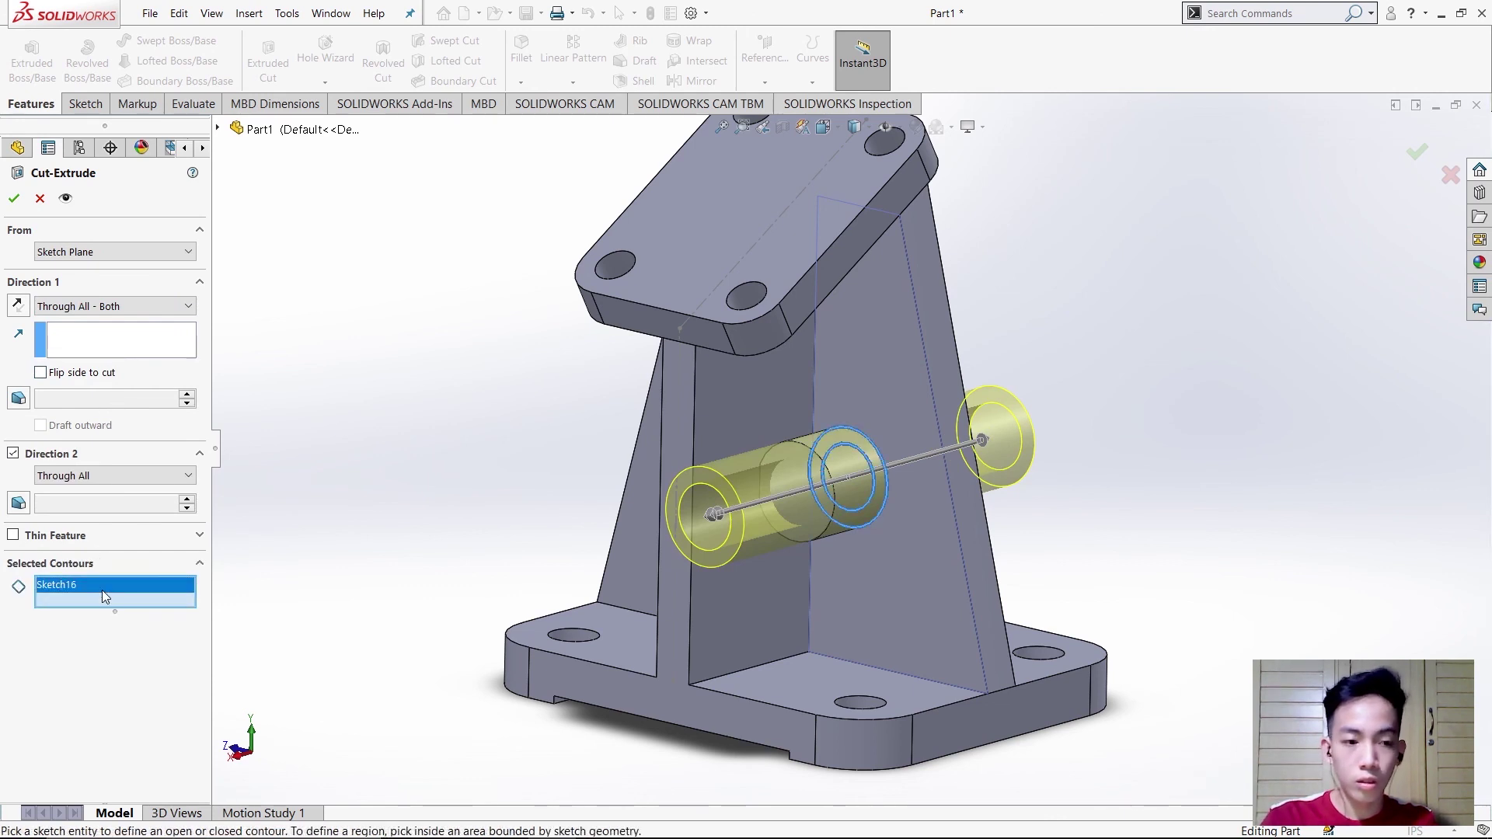
{"action": "key", "text": "Delete"}
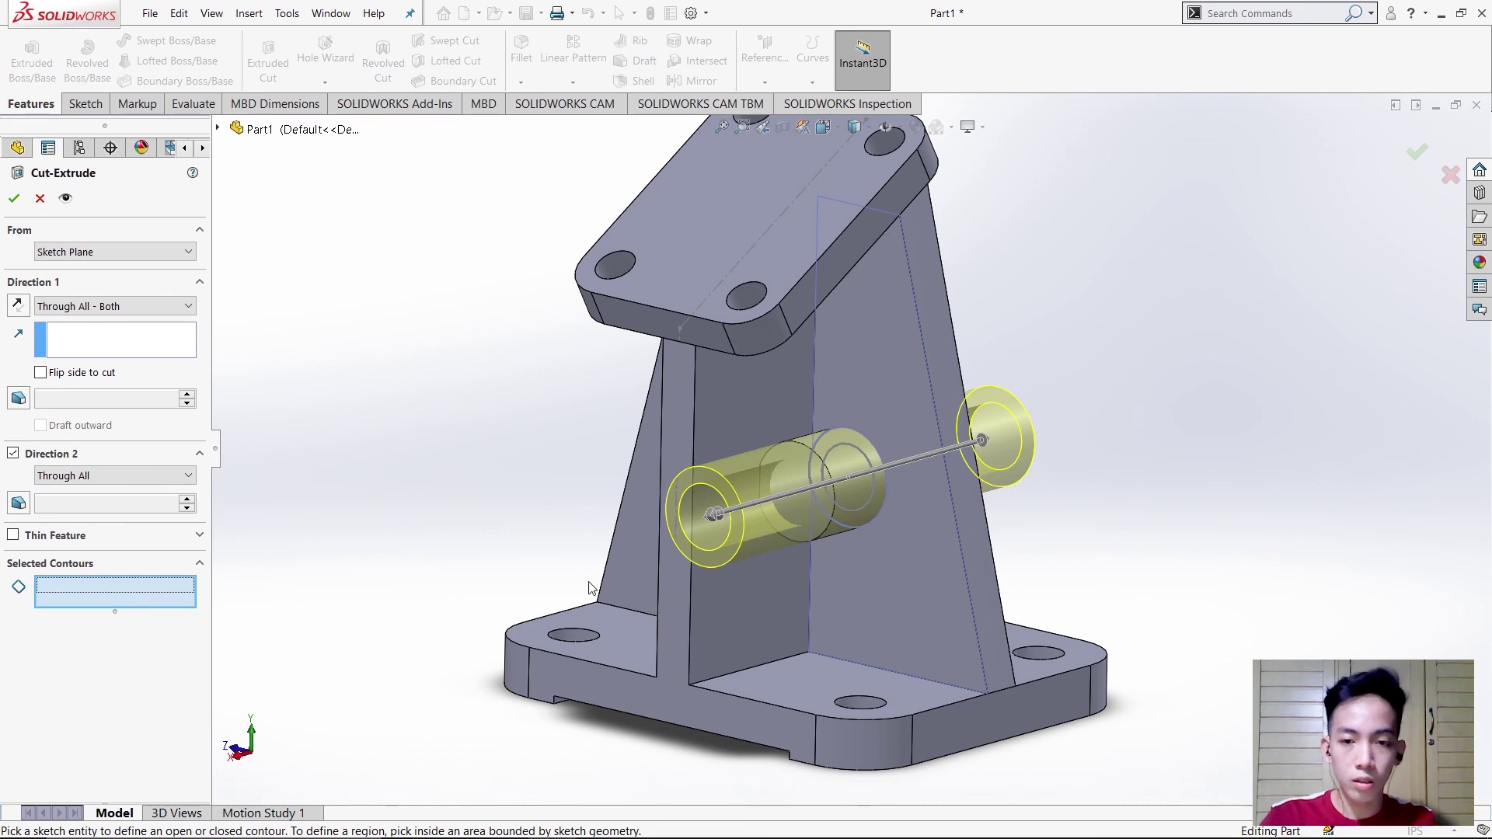
{"action": "scroll", "coordinate": [856, 483], "scroll_direction": "down", "scroll_amount": 5}
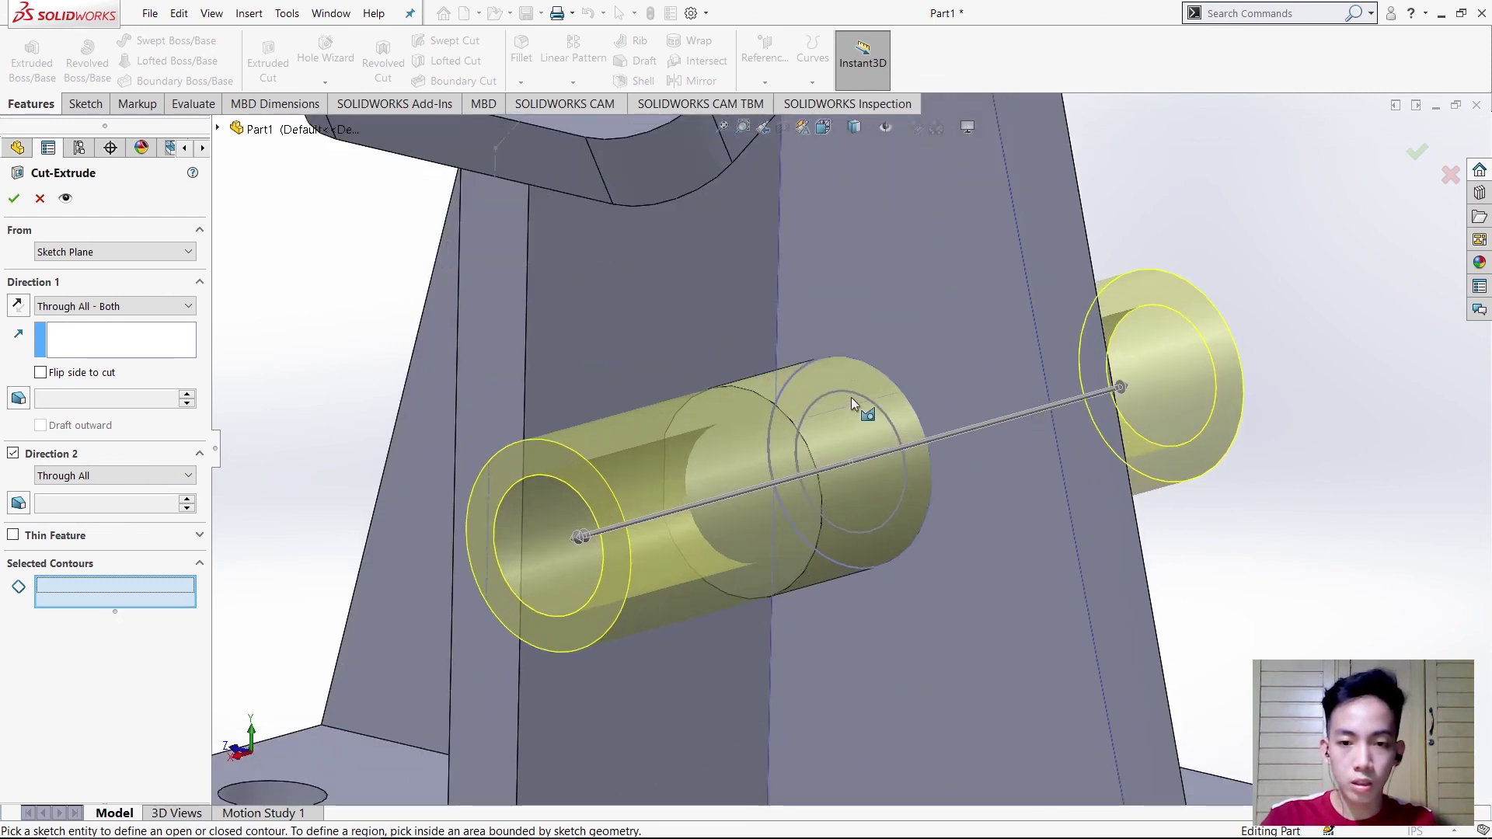
{"action": "left_click", "coordinate": [856, 393]}
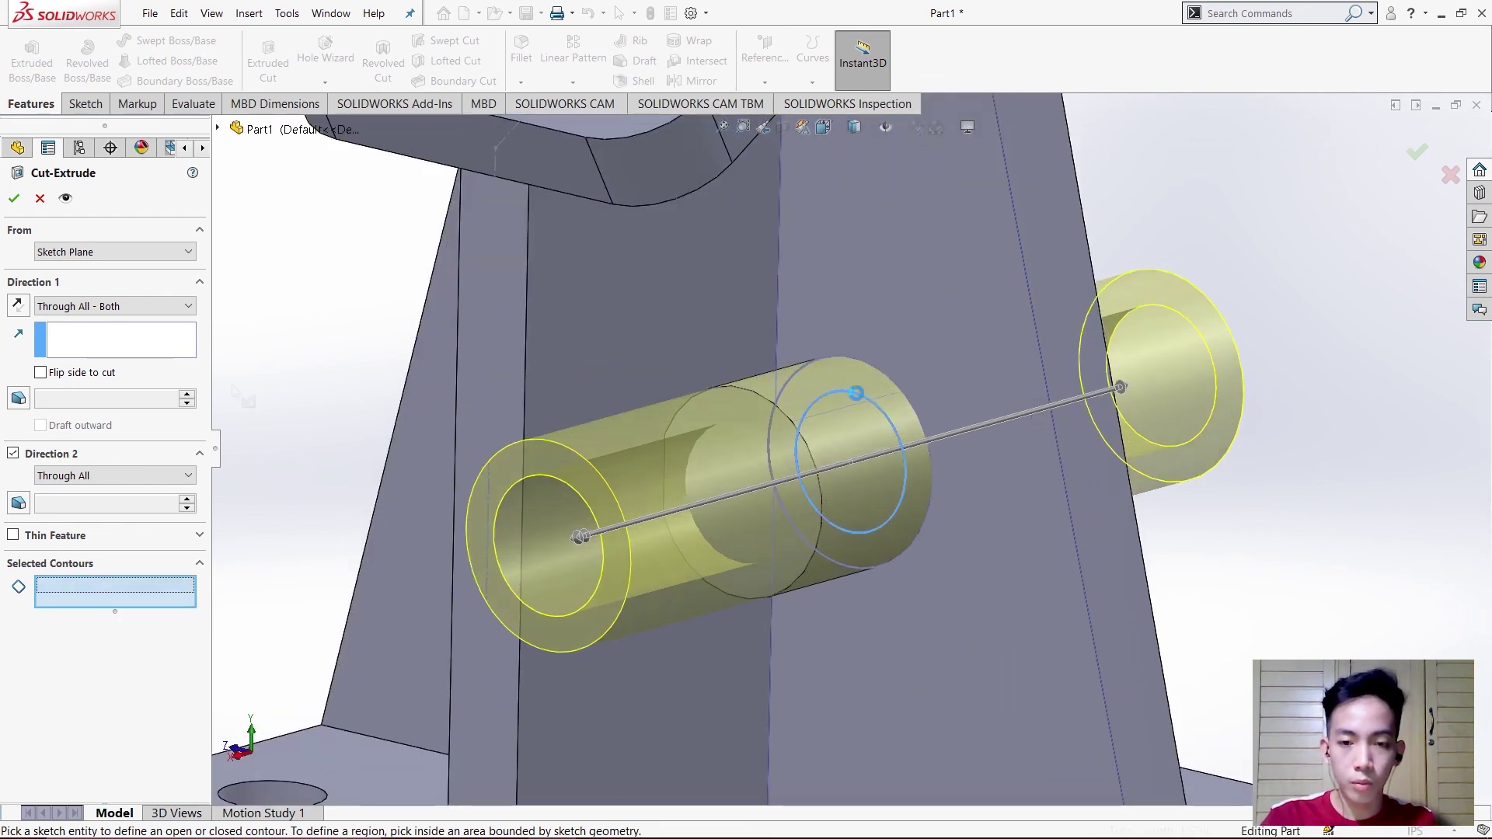
{"action": "left_click", "coordinate": [14, 199]}
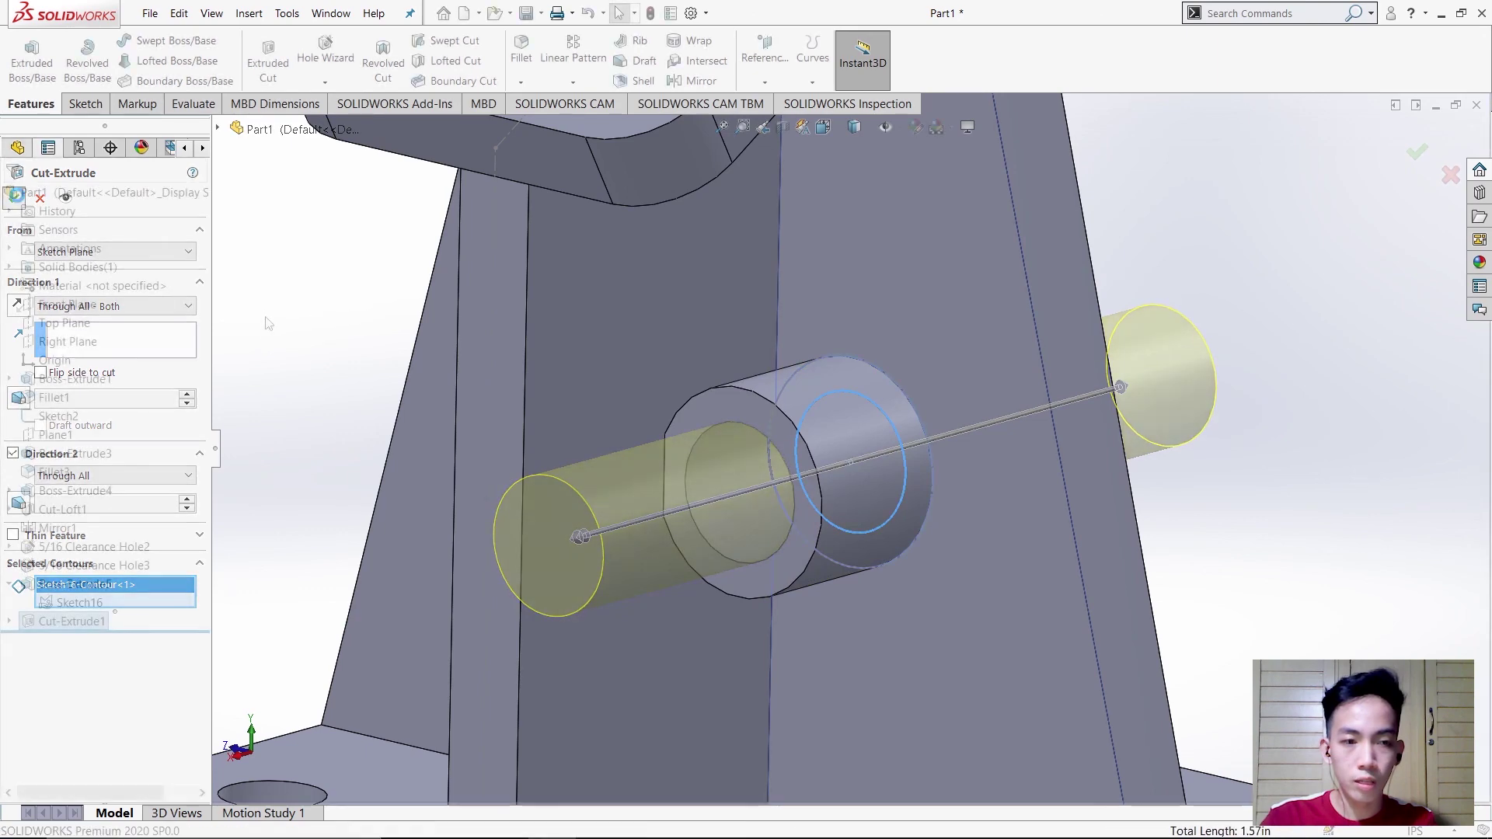
{"action": "key", "text": "f"}
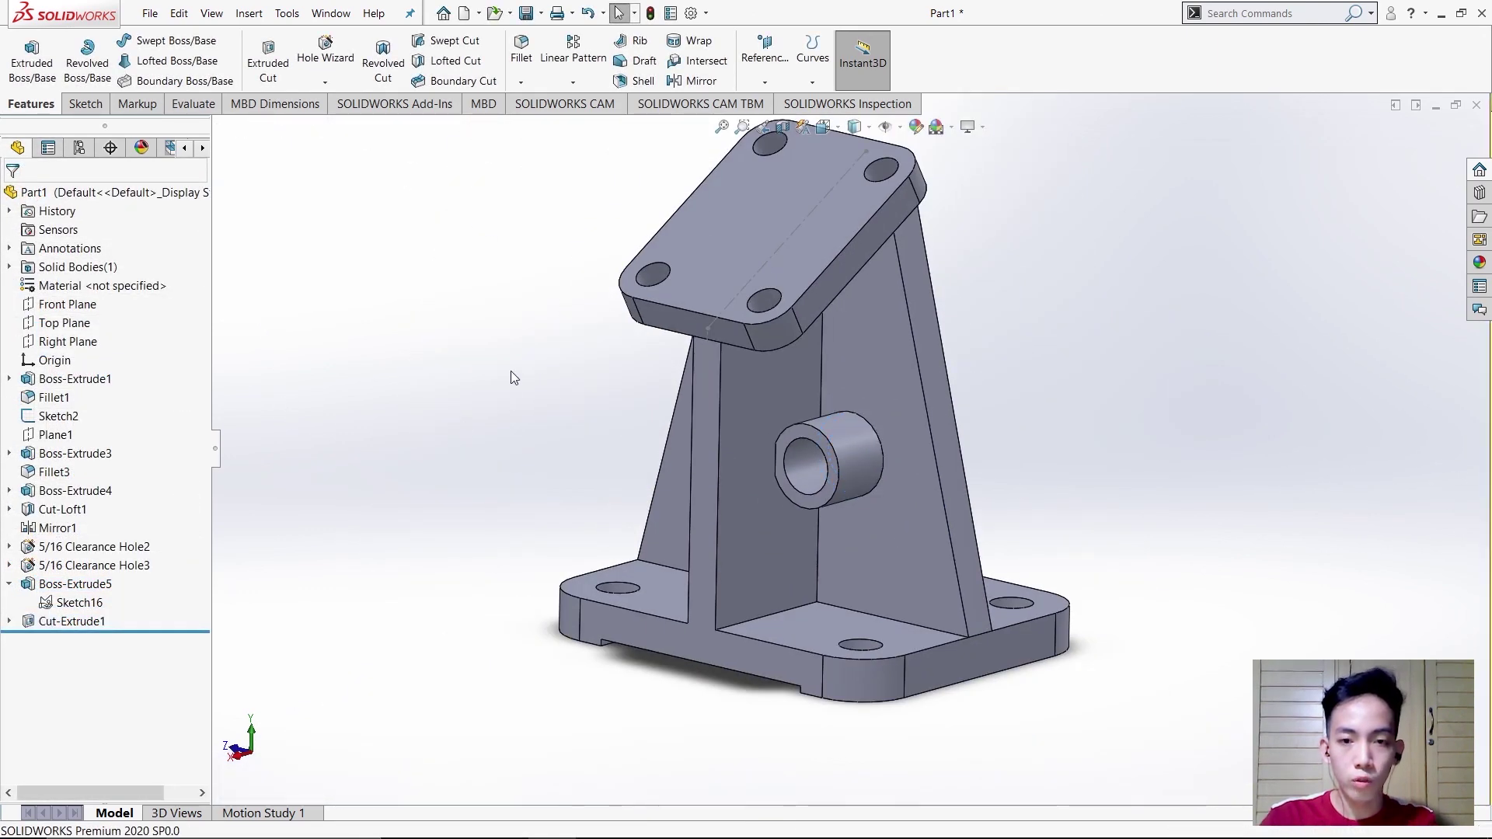